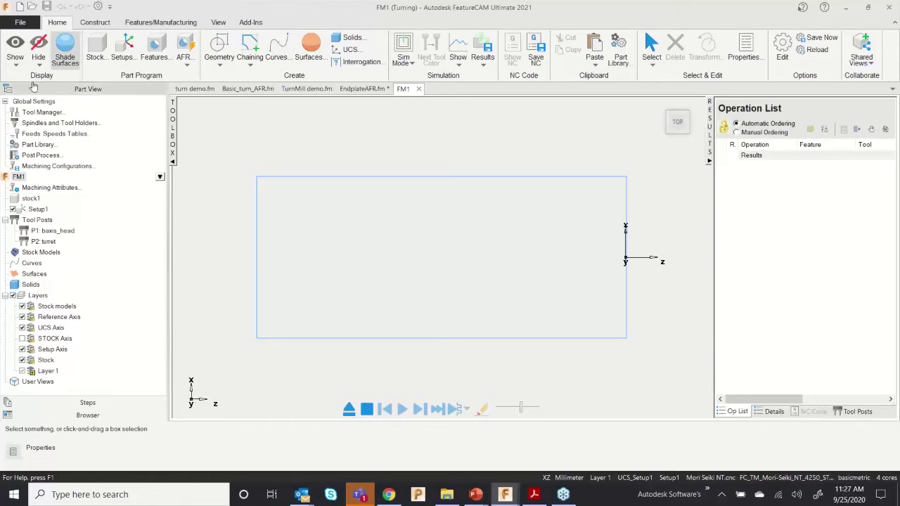
pyautogui.click(19, 25)
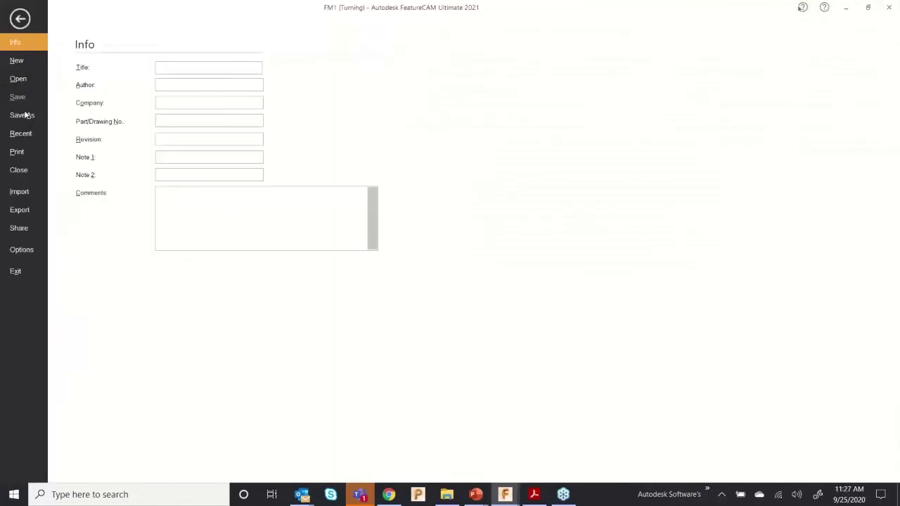
pyautogui.click(16, 201)
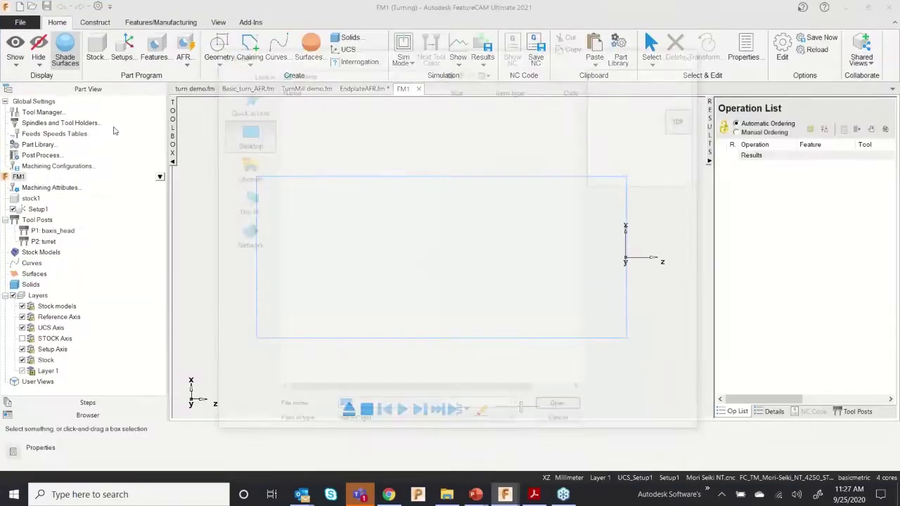
pyautogui.click(399, 424)
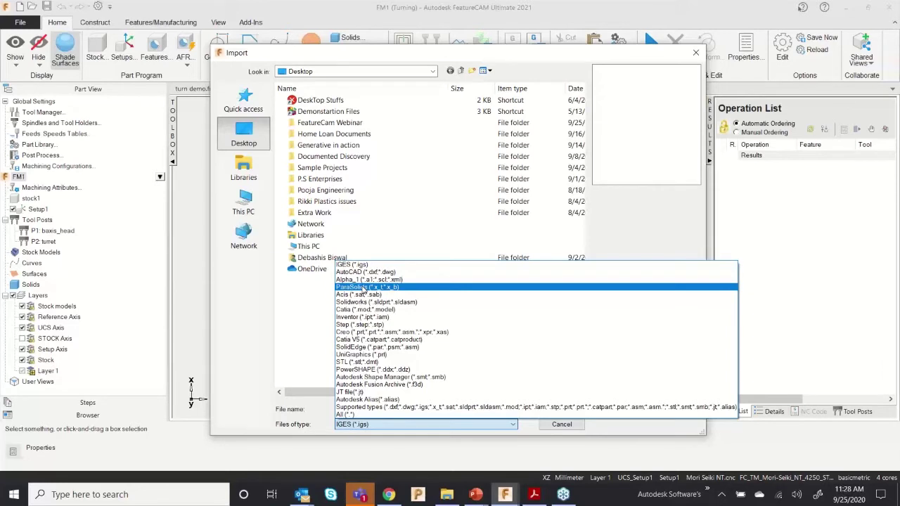
pyautogui.click(255, 343)
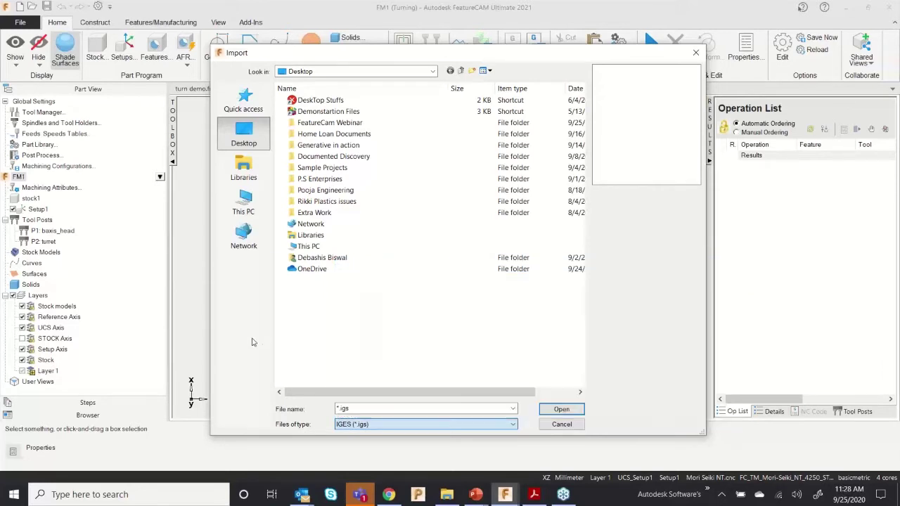
pyautogui.click(561, 425)
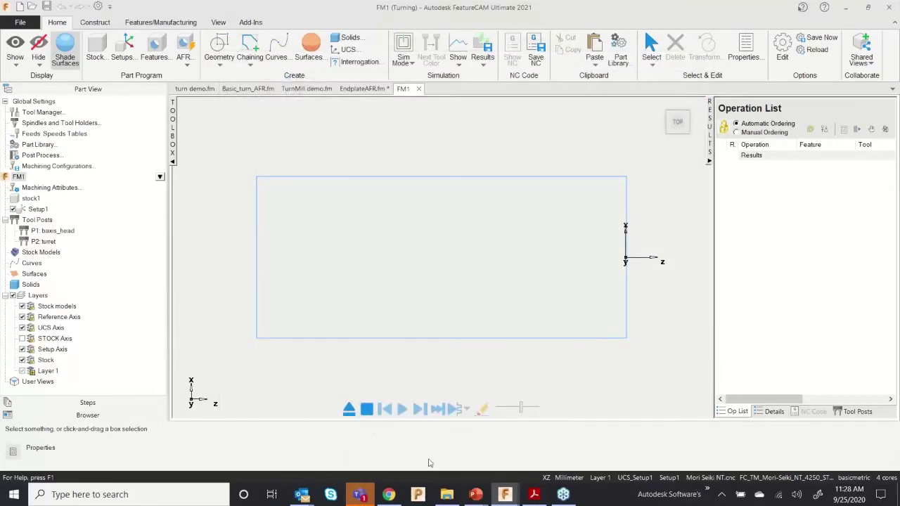
# Step: Import turn demo.igs from the Turning folder in File Explorer into the open FeatureCAM part, skipping the IGES log review and the import wizard
pyautogui.click(447, 494)
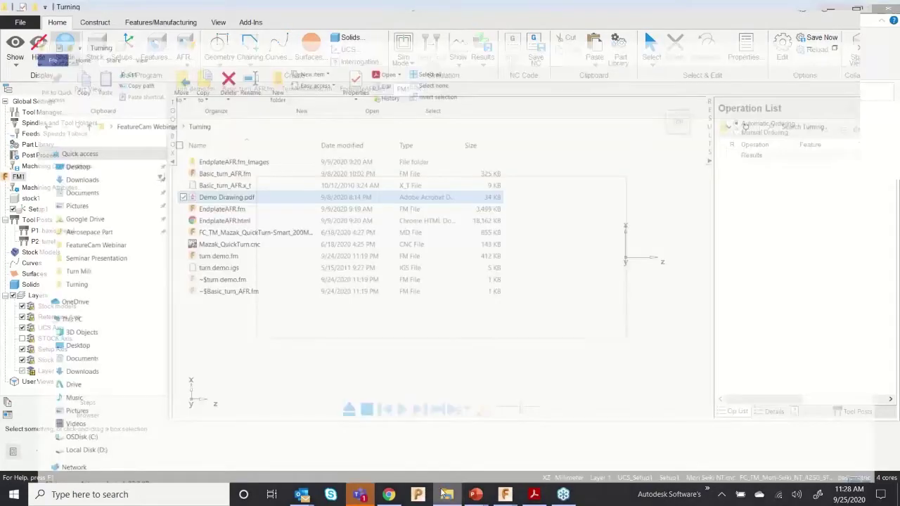
pyautogui.click(198, 244)
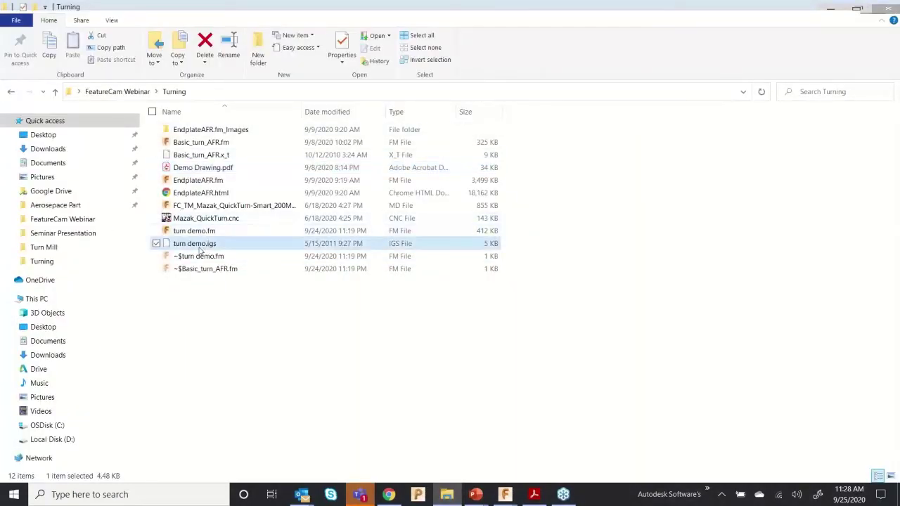
pyautogui.moveTo(197, 248); pyautogui.dragTo(412, 282)
pyautogui.click(434, 275)
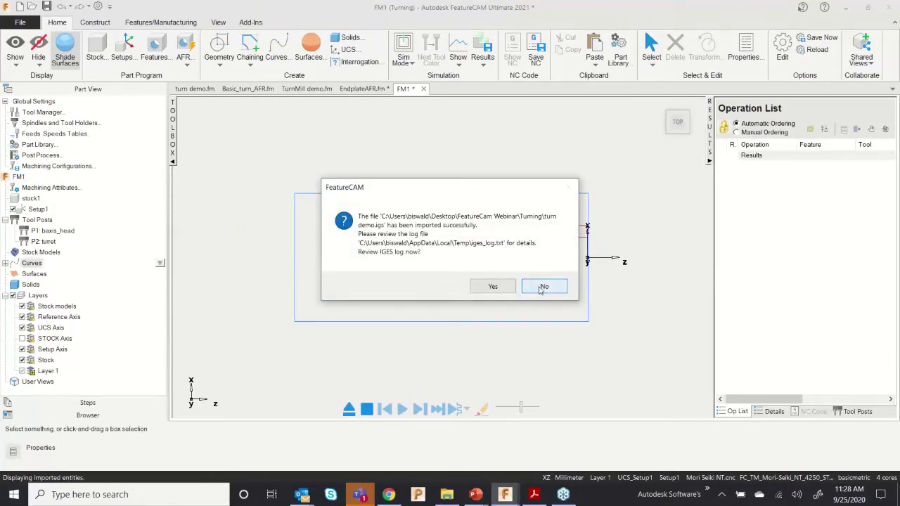
pyautogui.click(543, 288)
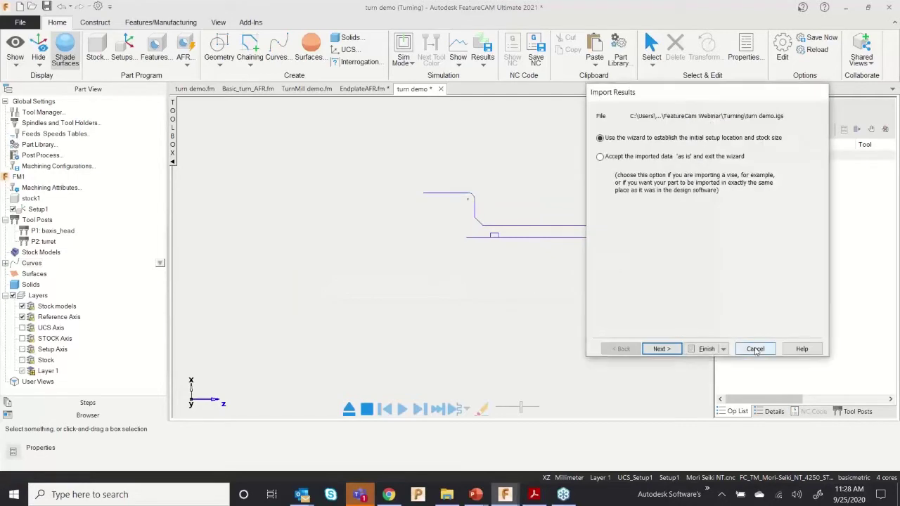
pyautogui.click(755, 350)
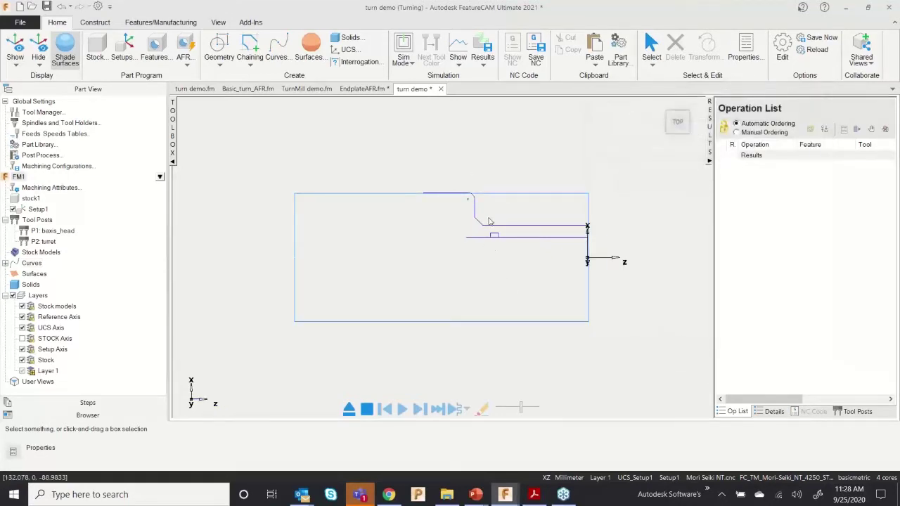
pyautogui.scroll(1, 491, 222)
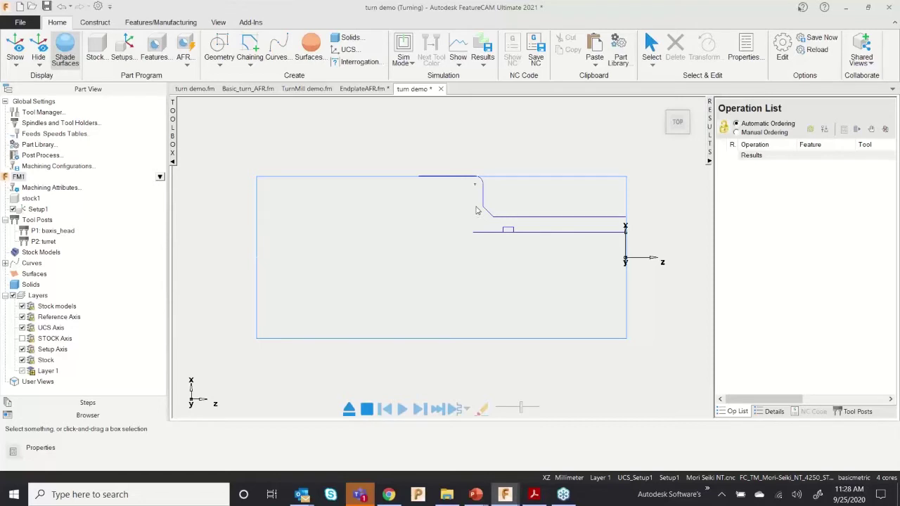
pyautogui.click(222, 66)
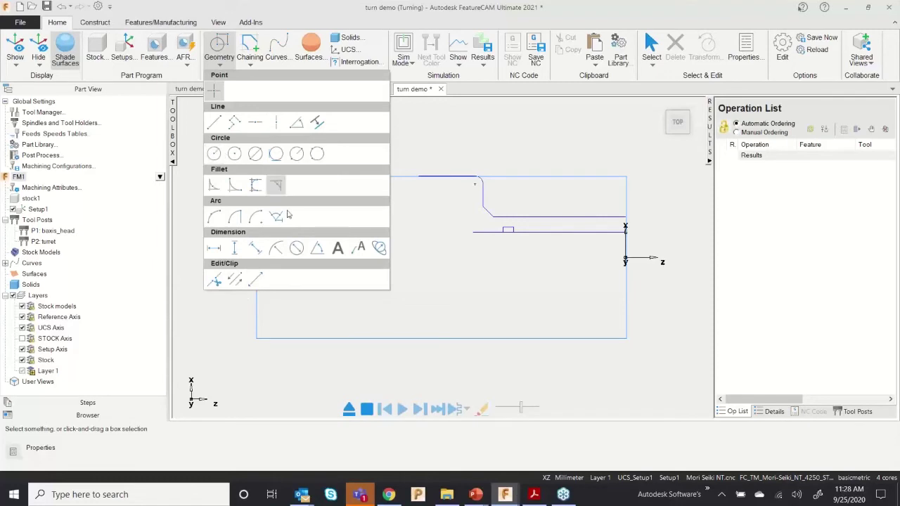
pyautogui.click(213, 322)
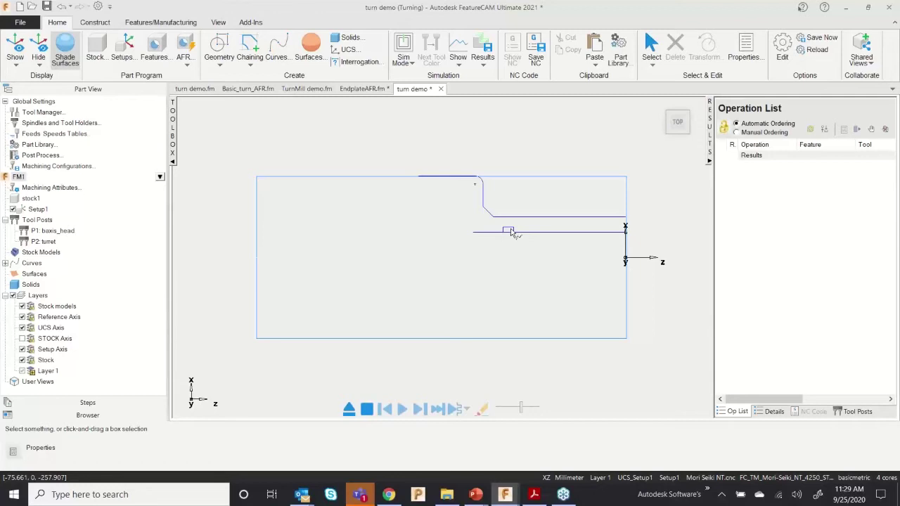
# Step: Open the dimension properties of the round stock around the imported profile
pyautogui.click(609, 181)
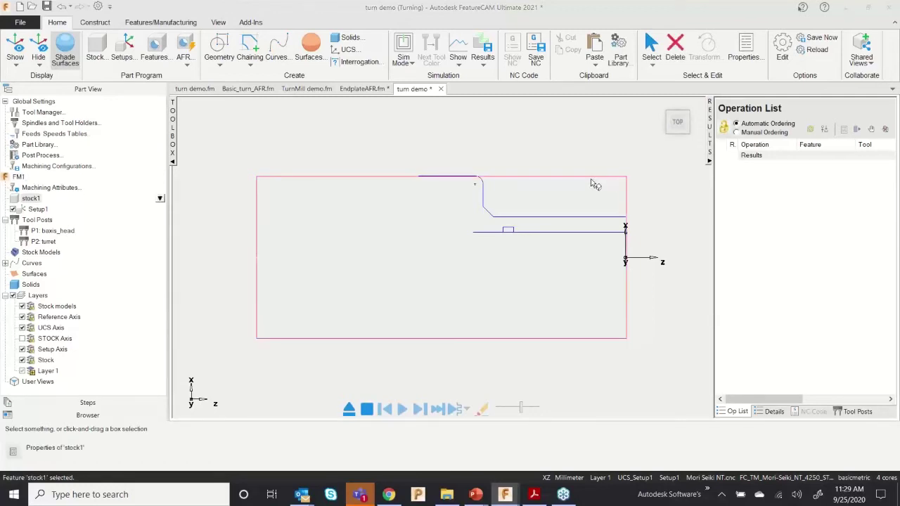
pyautogui.doubleClick(591, 180)
pyautogui.moveTo(480, 57); pyautogui.dragTo(568, 201)
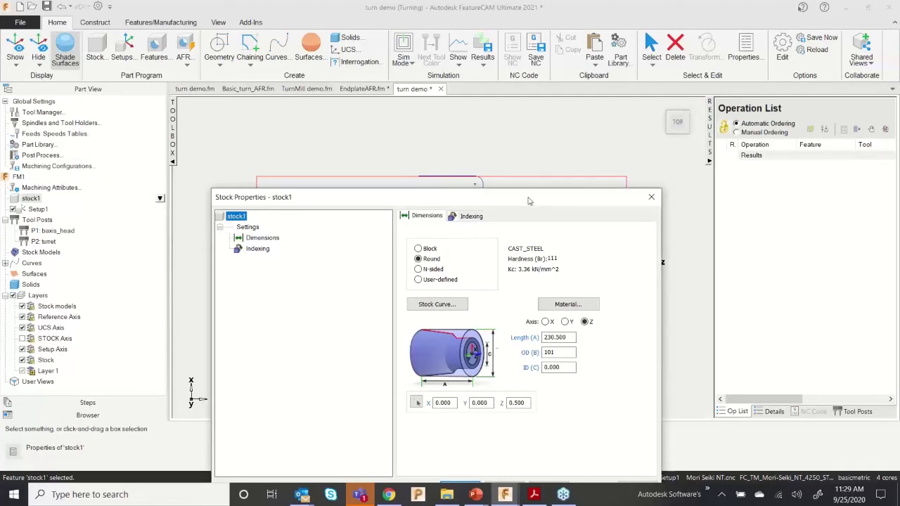
pyautogui.moveTo(529, 201); pyautogui.dragTo(522, 135)
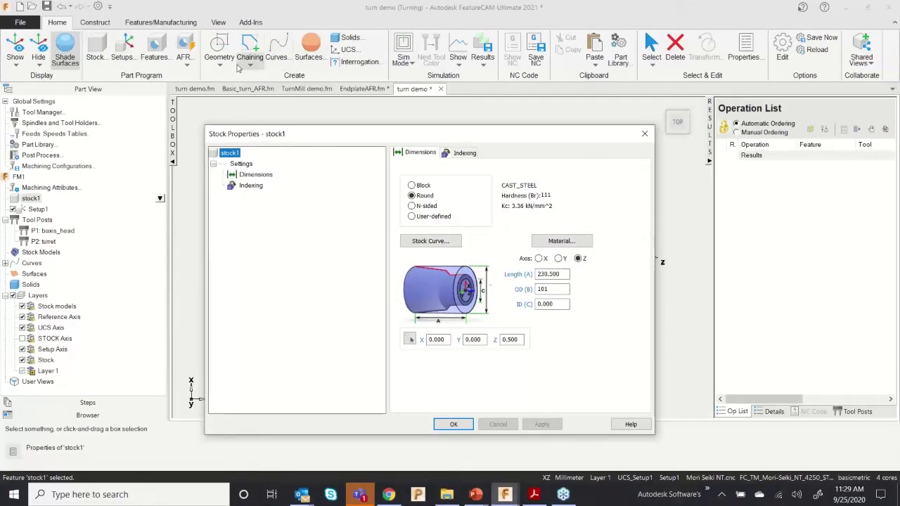
pyautogui.click(102, 27)
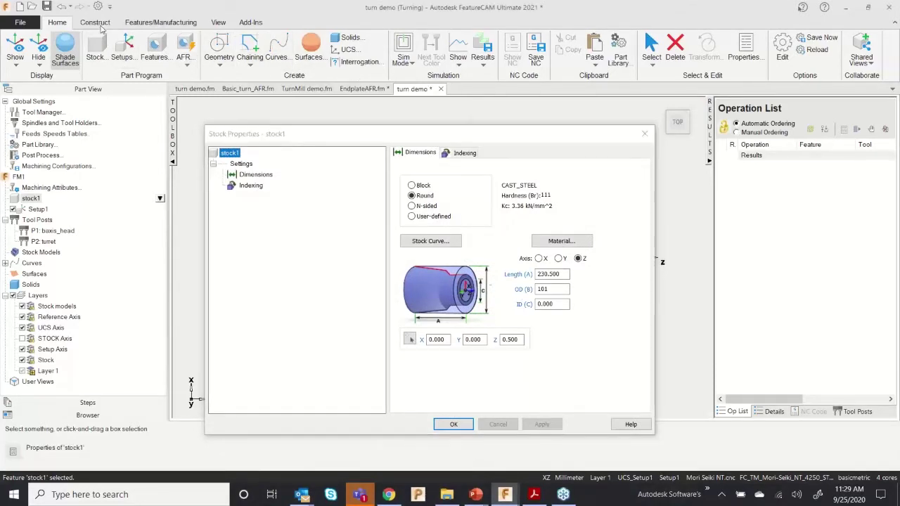
pyautogui.click(102, 27)
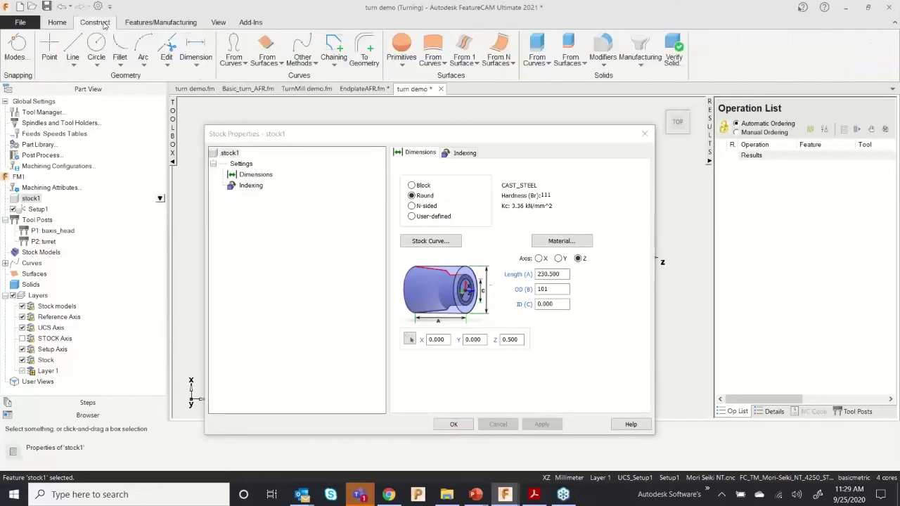
pyautogui.click(62, 24)
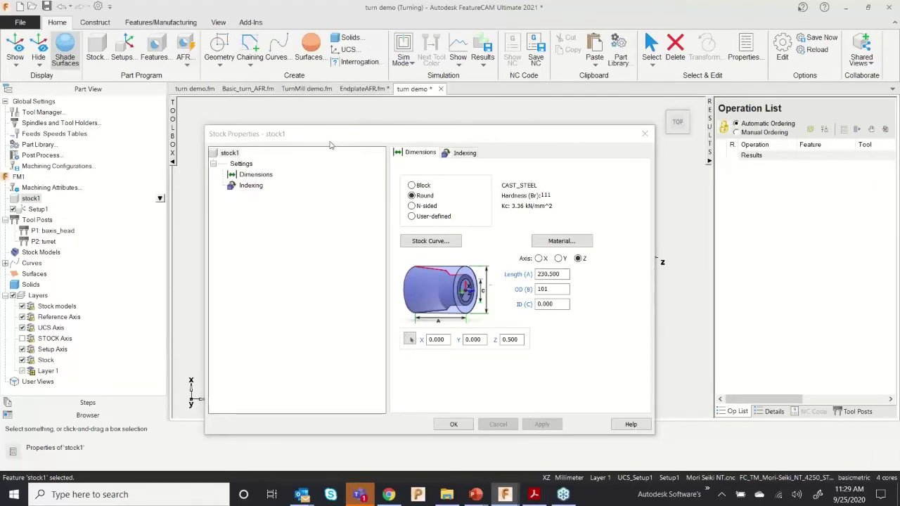
pyautogui.moveTo(328, 139); pyautogui.dragTo(329, 116)
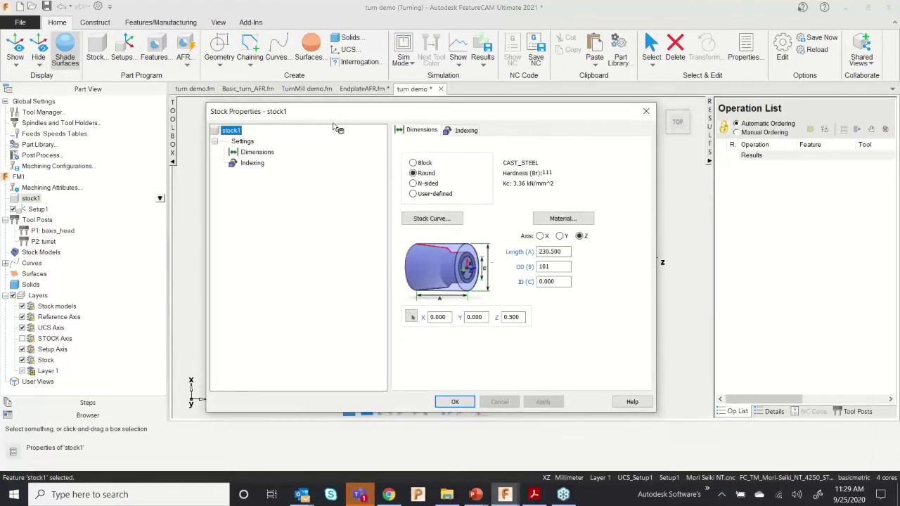
# Step: Try to set the stock's length to 230 mm
pyautogui.doubleClick(562, 252)
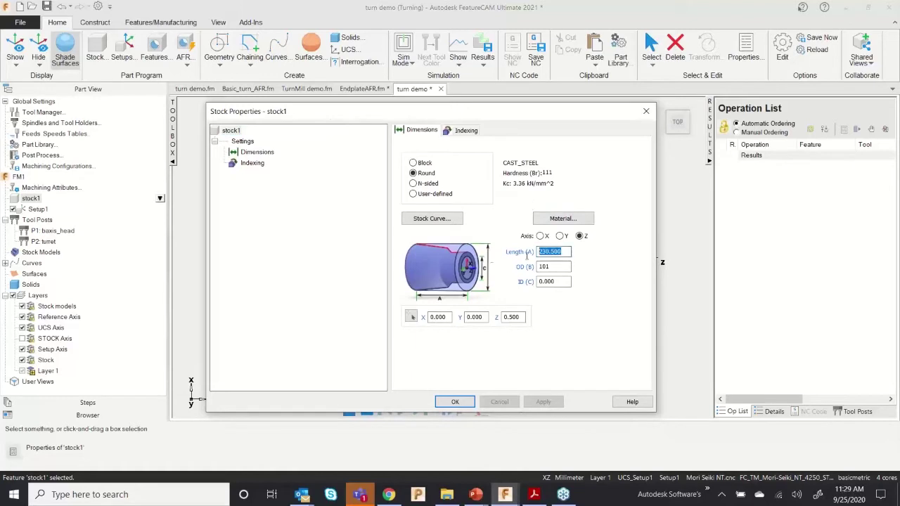
pyautogui.write('230')
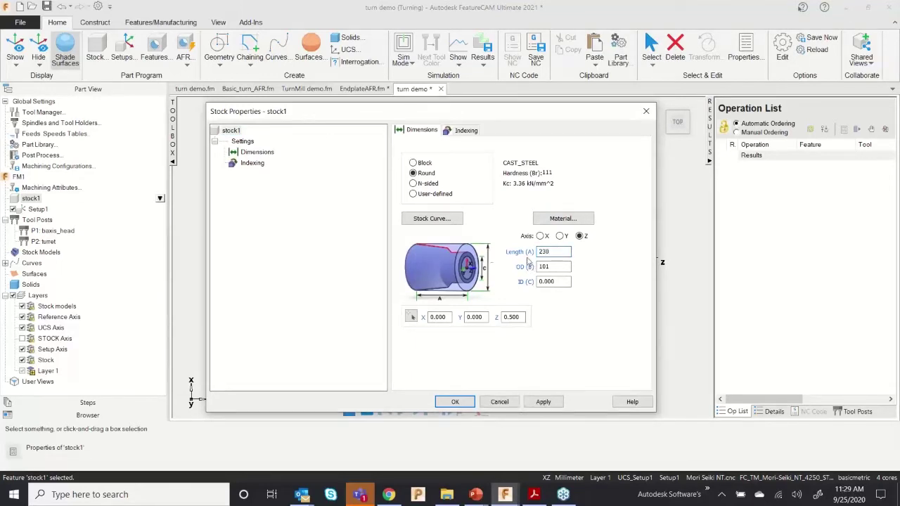
pyautogui.moveTo(464, 113); pyautogui.dragTo(251, 115)
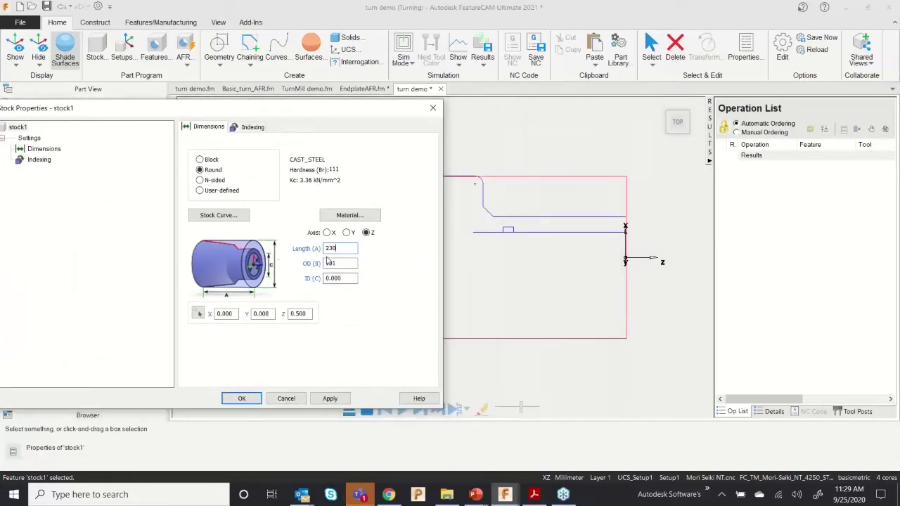
# Step: Set the stock's outer diameter to 101.6+2 mm, taking the 101.6 mm from the uppermost horizontal line of the imported profile
pyautogui.press('Return')
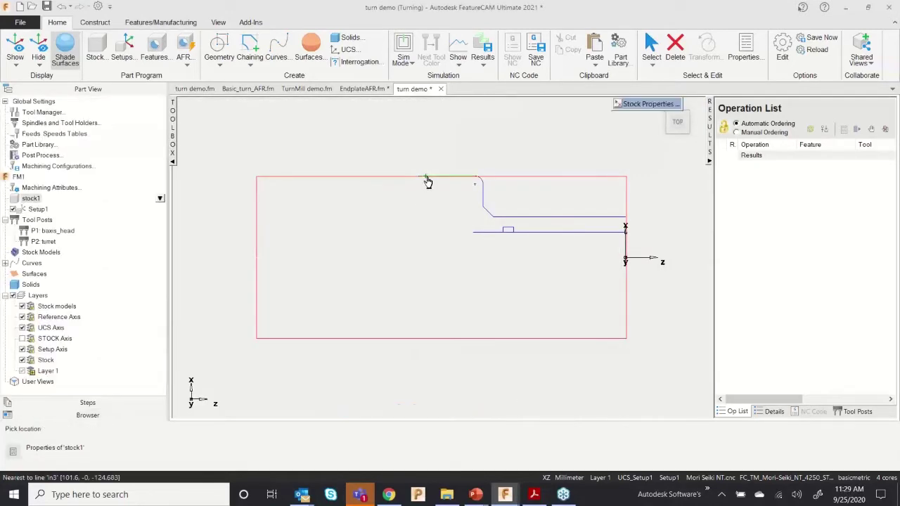
pyautogui.click(427, 179)
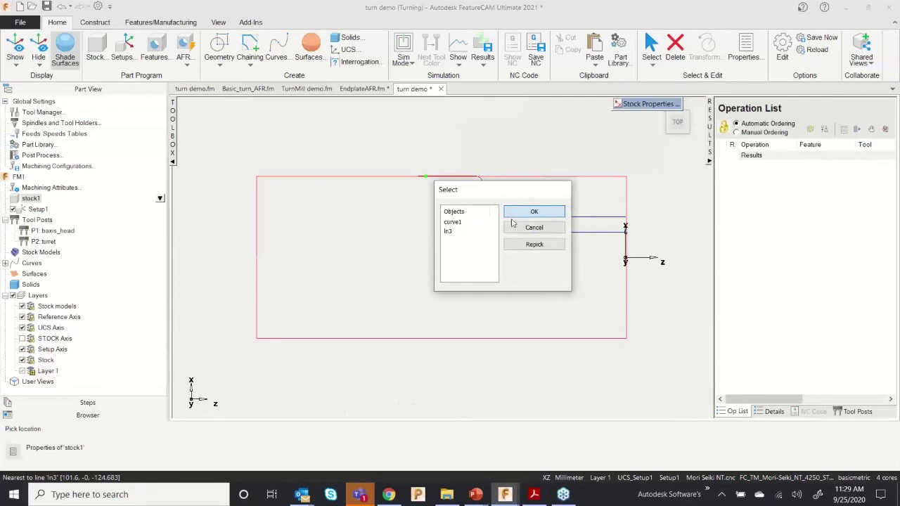
pyautogui.click(533, 213)
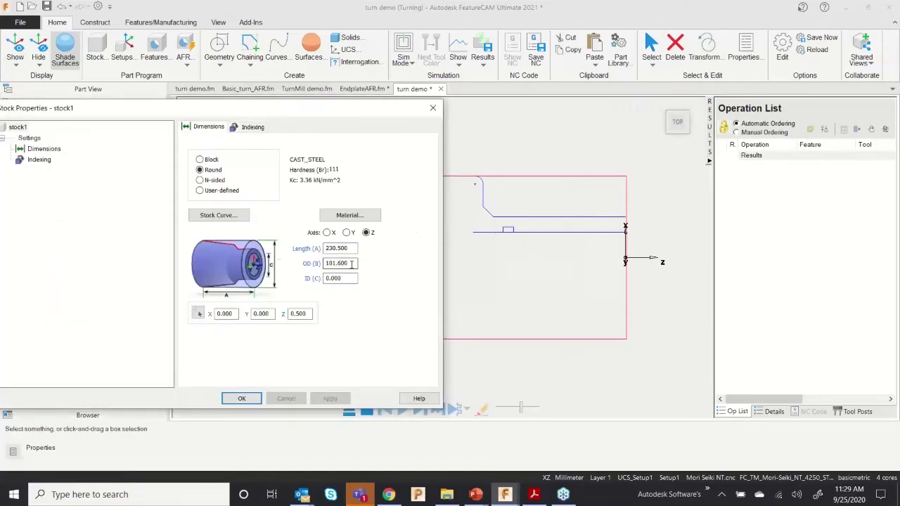
pyautogui.write('+2')
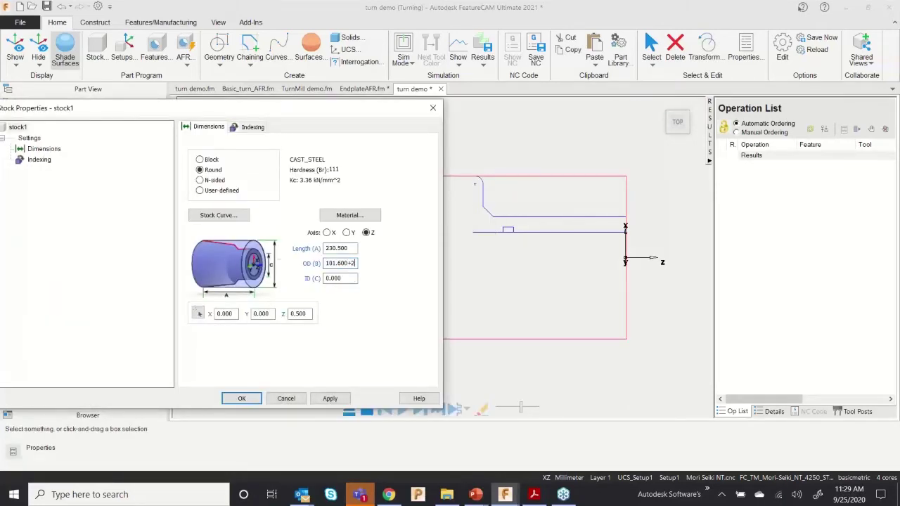
# Step: Set the stock's Z position to 0 and apply the new stock dimensions
pyautogui.click(345, 279)
pyautogui.click(302, 313)
pyautogui.moveTo(310, 313); pyautogui.dragTo(251, 331)
pyautogui.write('0')
pyautogui.click(329, 398)
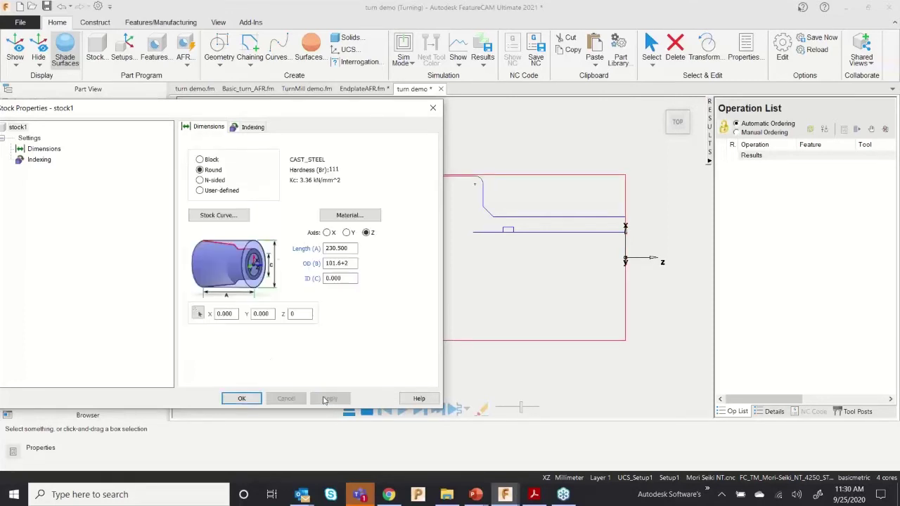
pyautogui.click(241, 399)
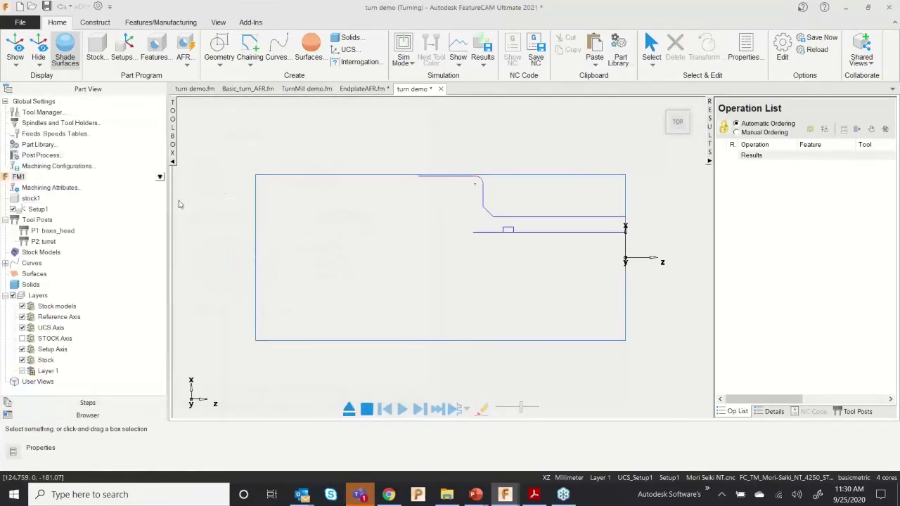
# Step: Change the round stock's material to ALUMINUM and accept the stock properties
pyautogui.click(32, 199)
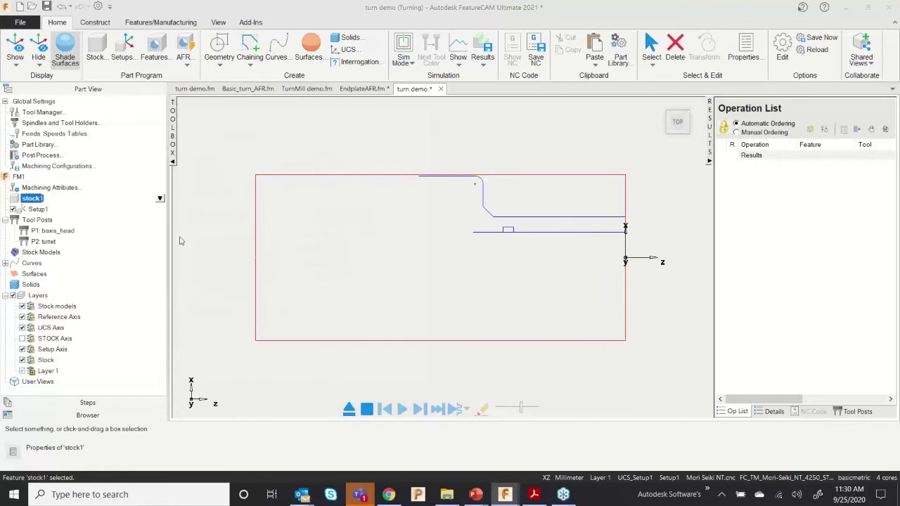
pyautogui.click(338, 218)
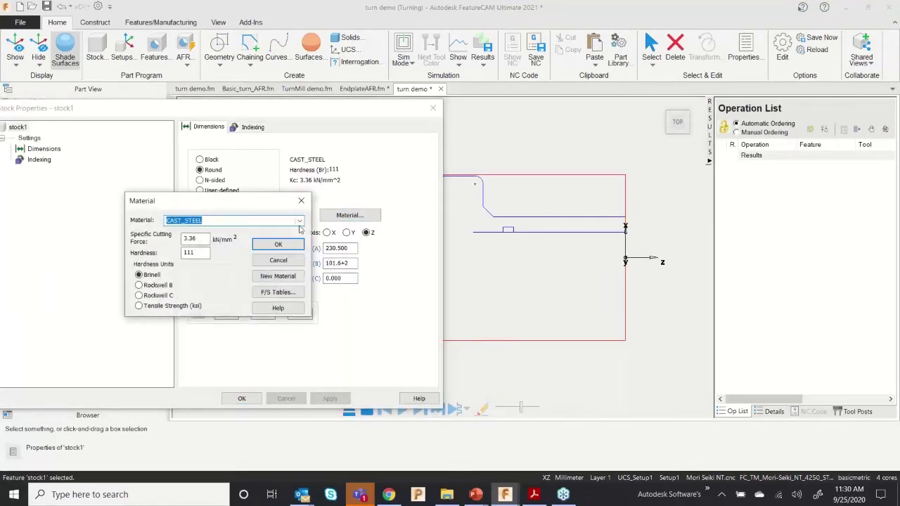
pyautogui.click(300, 222)
pyautogui.scroll(2, 229, 289)
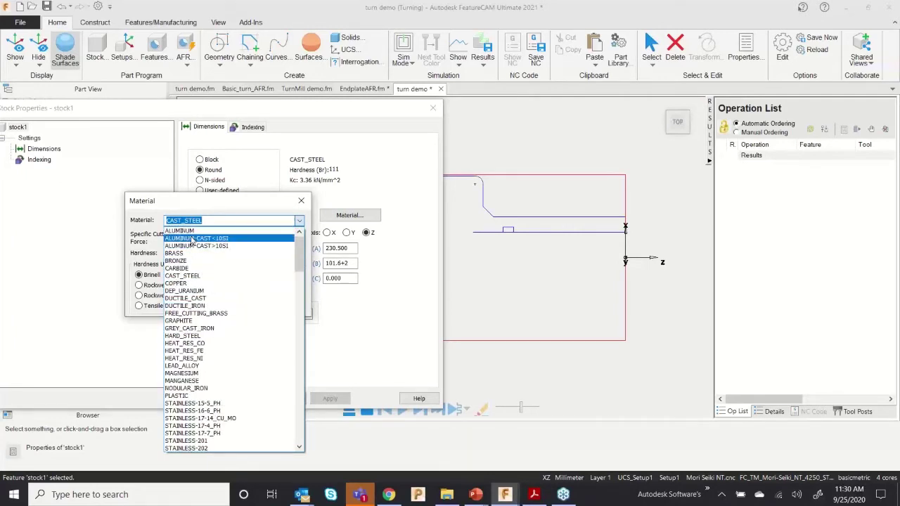
pyautogui.click(209, 208)
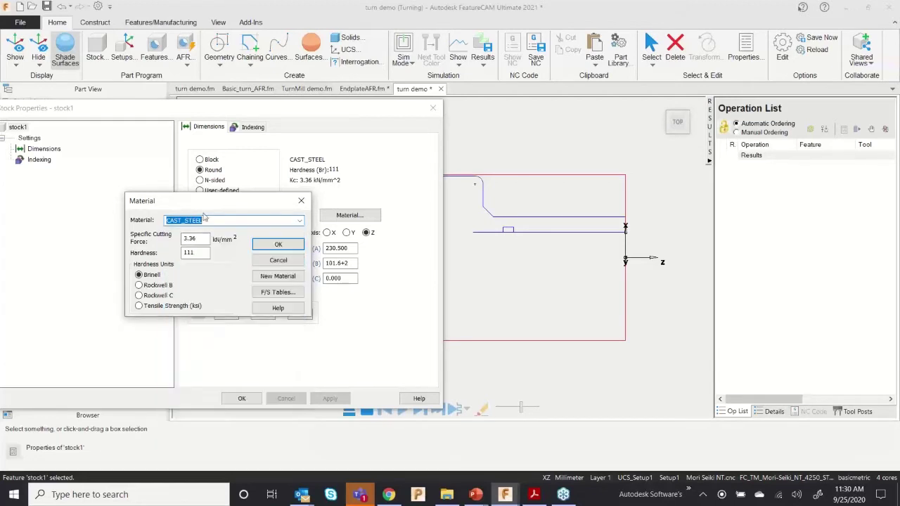
pyautogui.click(299, 223)
pyautogui.scroll(2, 207, 246)
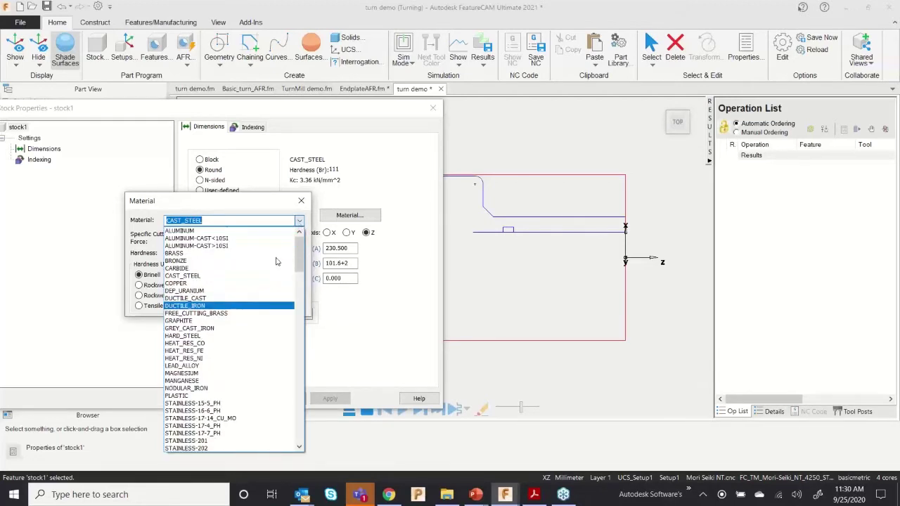
pyautogui.click(198, 232)
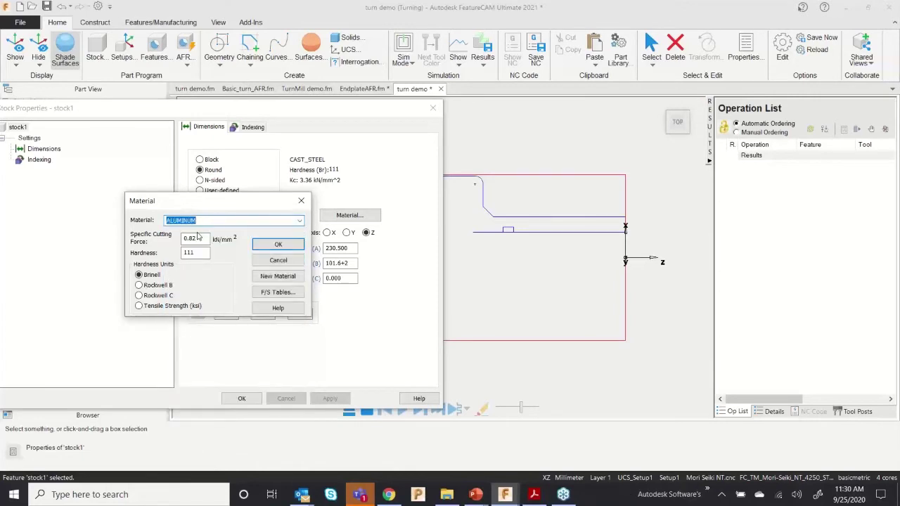
pyautogui.click(278, 244)
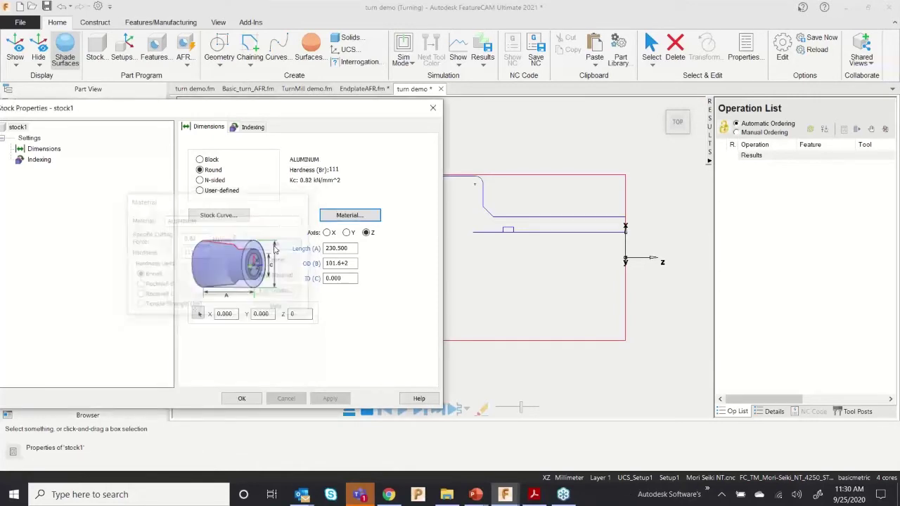
pyautogui.click(243, 399)
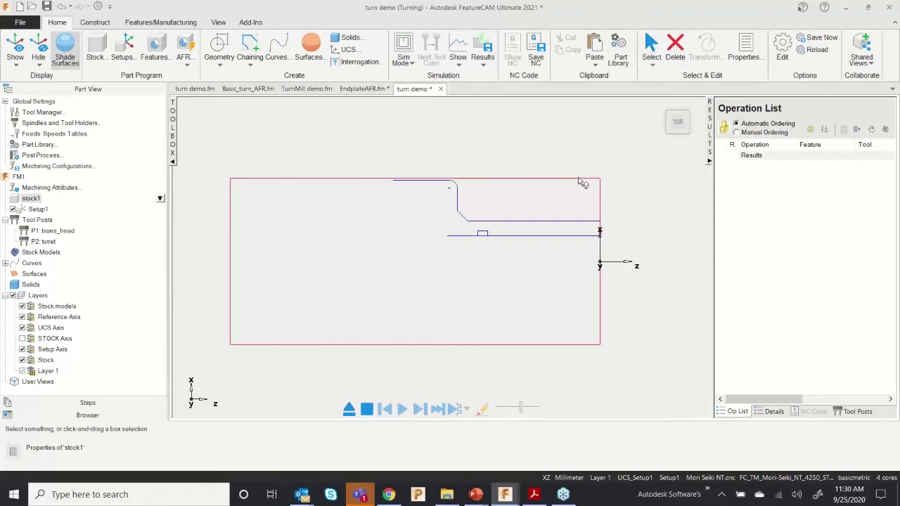
# Step: Set up a turning Face feature with negative feed direction, 0.5 mm thickness, 103.6 mm outer diameter, 0 inner diameter and only a finish pass
pyautogui.click(154, 51)
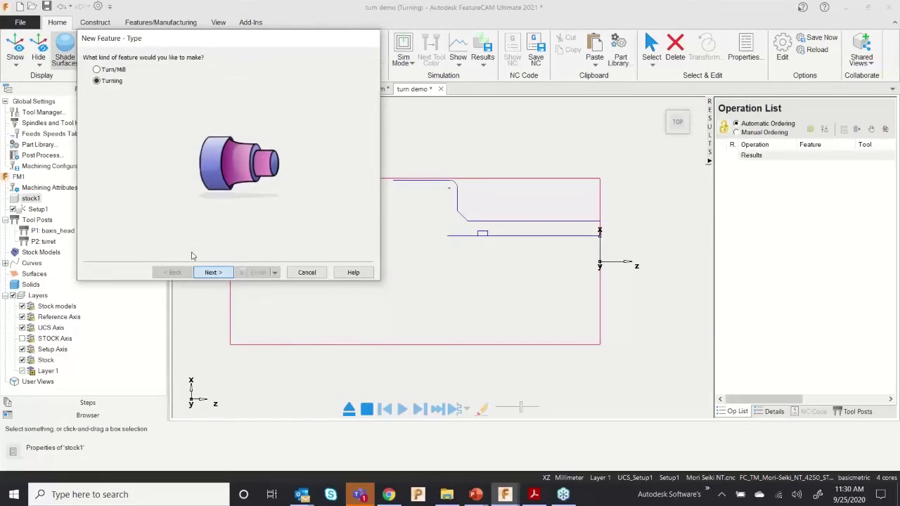
pyautogui.press('Return')
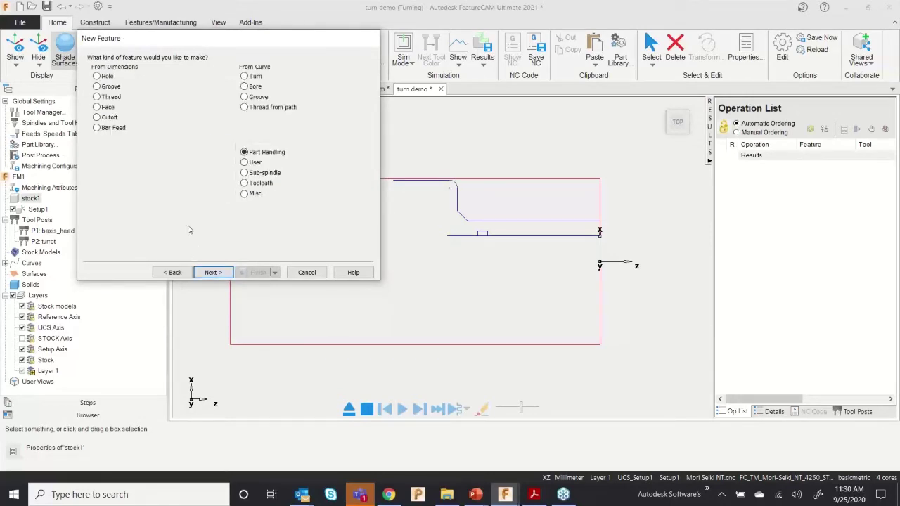
pyautogui.click(107, 108)
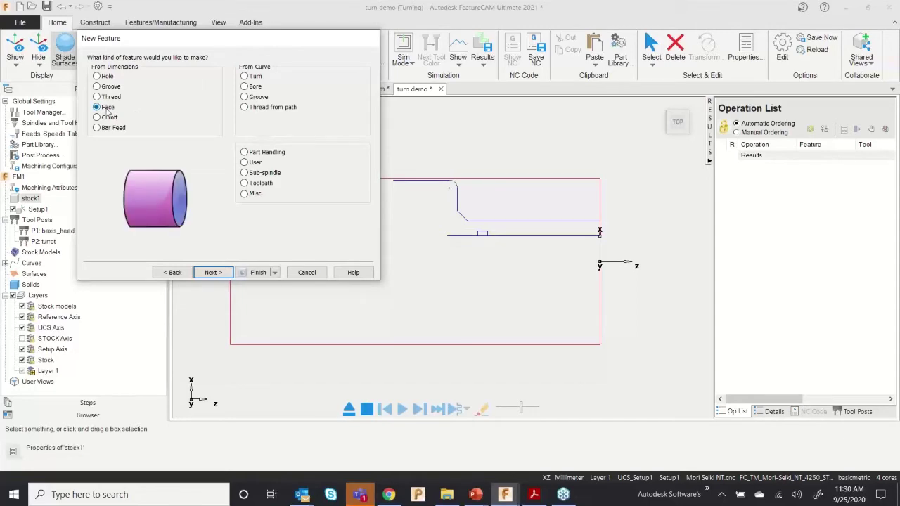
pyautogui.click(213, 273)
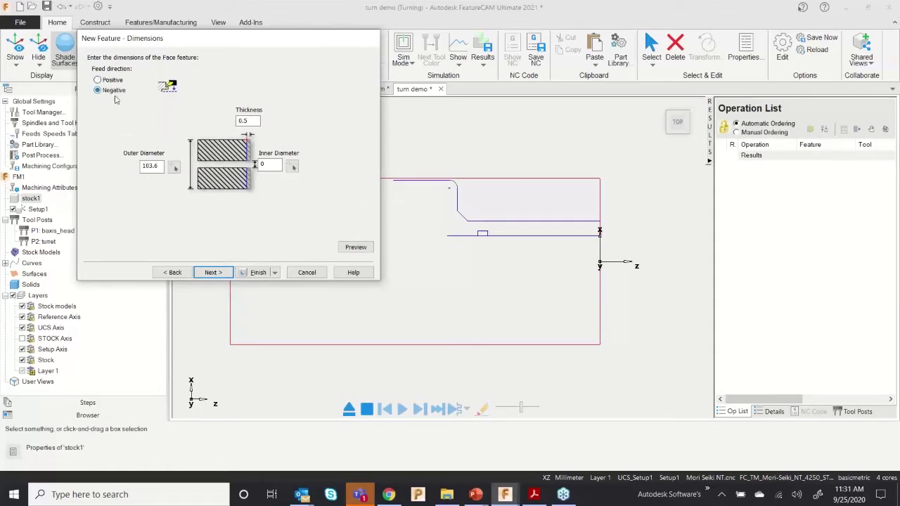
pyautogui.click(212, 272)
pyautogui.click(212, 273)
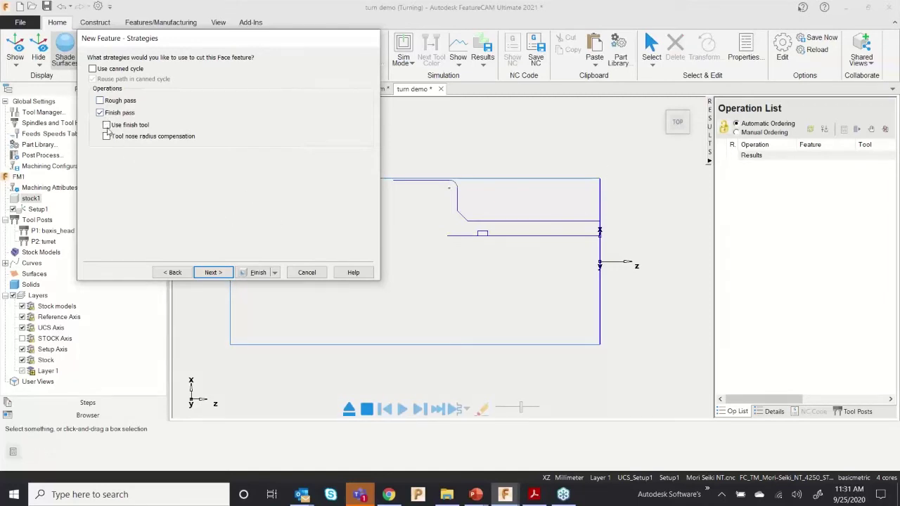
pyautogui.click(211, 273)
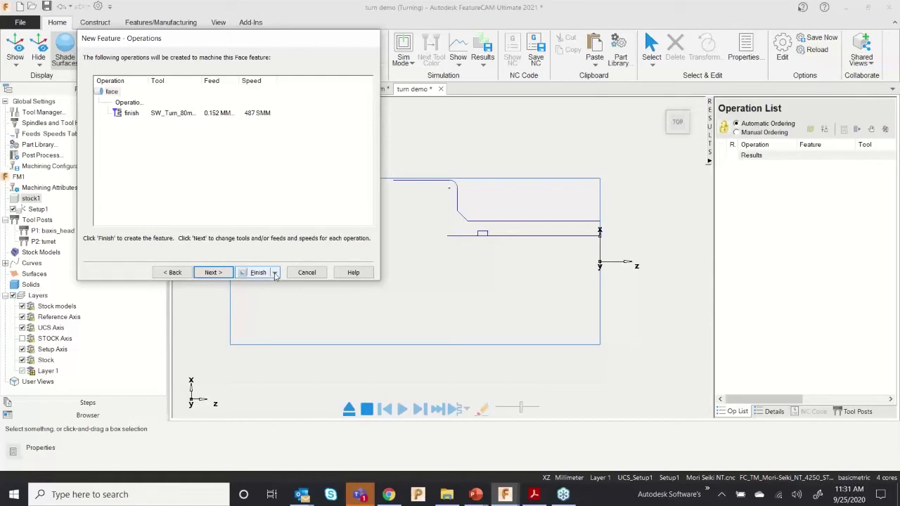
pyautogui.click(214, 275)
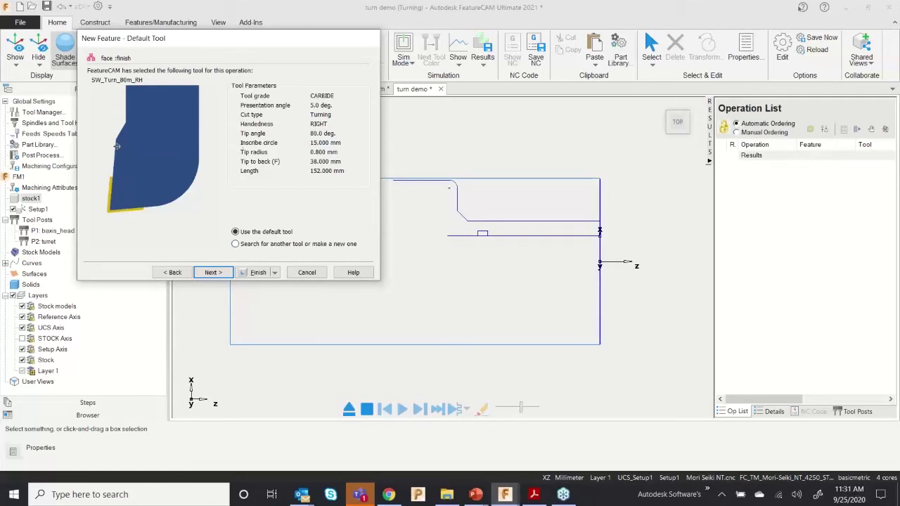
# Step: Examine the default facing tool's properties and the alternative 35 Diamond insert tools, then return to the default tool choice
pyautogui.click(236, 244)
pyautogui.click(215, 273)
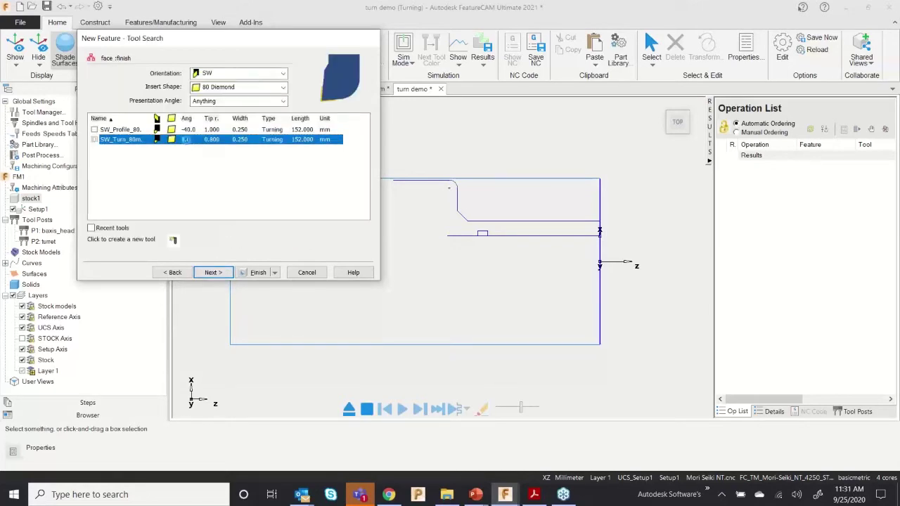
pyautogui.doubleClick(187, 140)
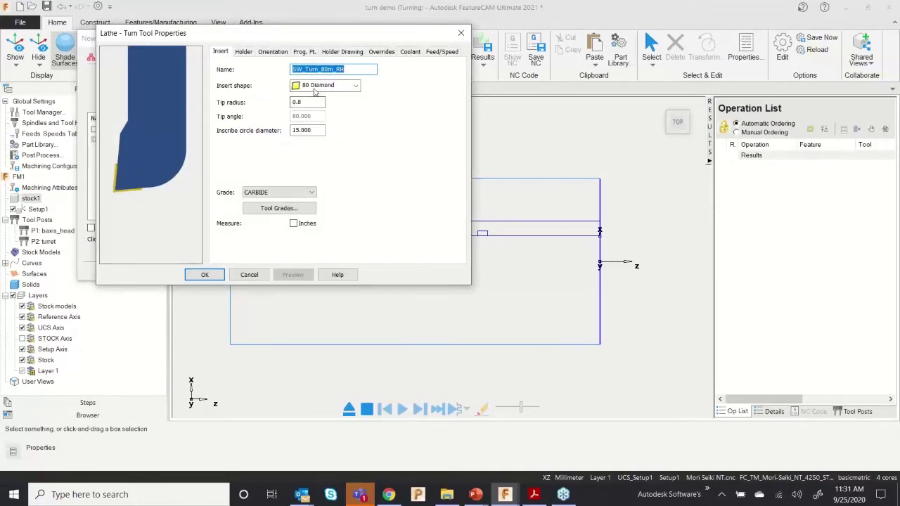
pyautogui.click(249, 274)
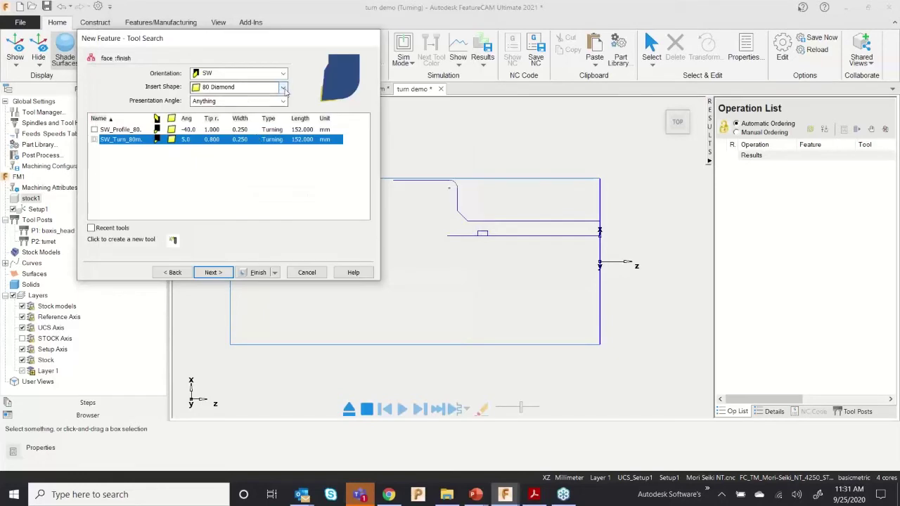
pyautogui.click(283, 88)
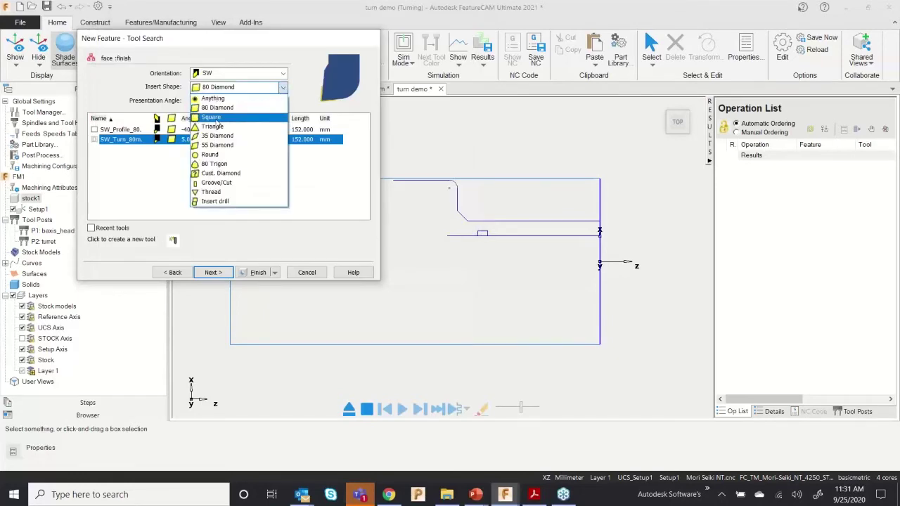
pyautogui.click(217, 135)
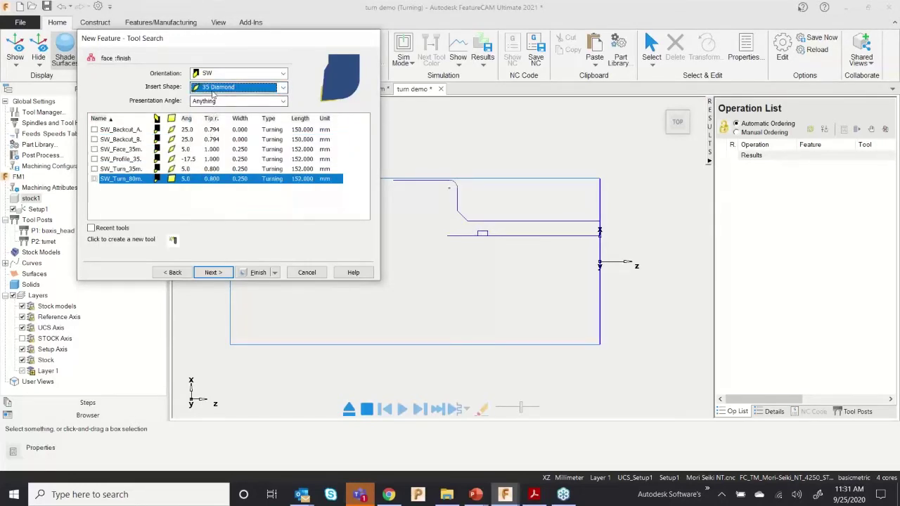
pyautogui.click(124, 169)
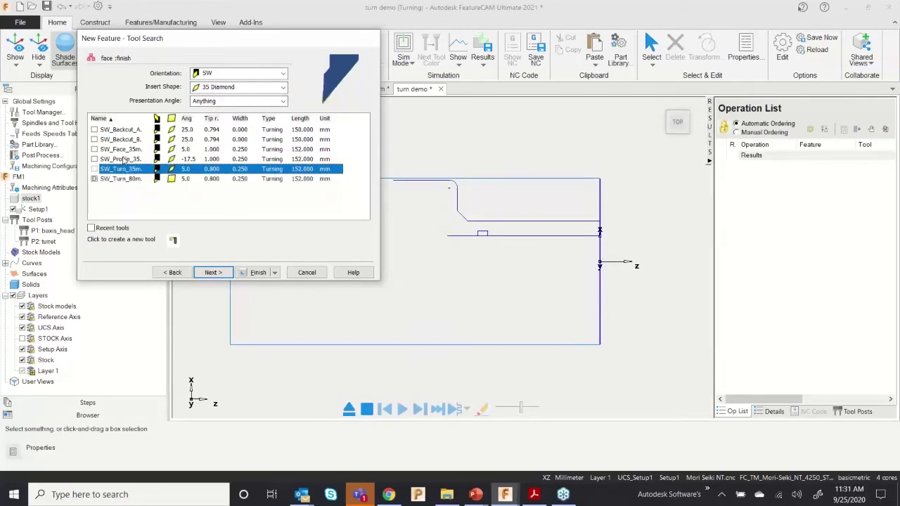
pyautogui.click(124, 160)
pyautogui.click(124, 150)
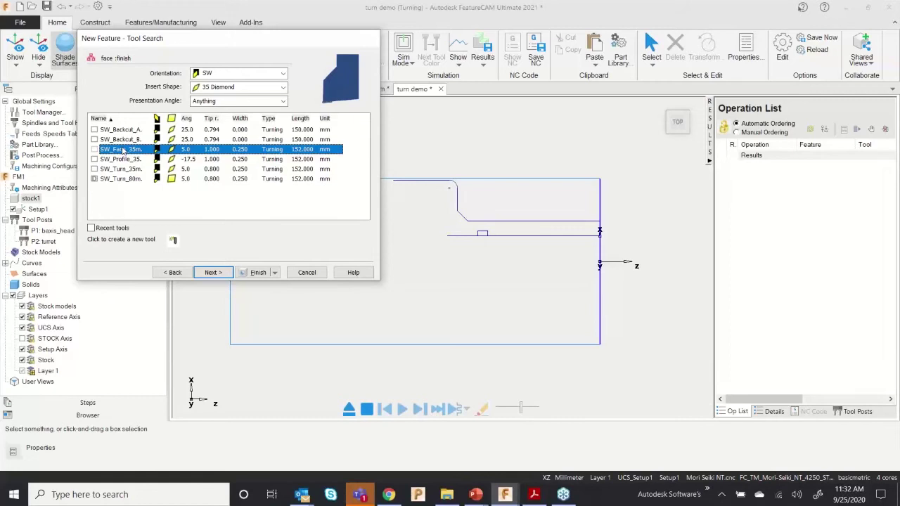
pyautogui.click(175, 272)
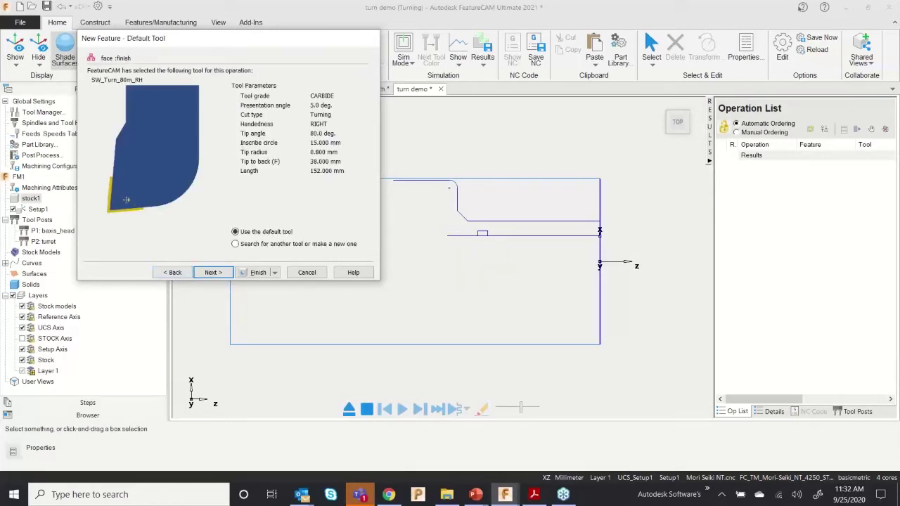
# Step: Create the Face feature with the default SW_Turn_80m_RH tool, default feeds and speeds and the baxis_head tool post, continuing with another new feature
pyautogui.click(212, 275)
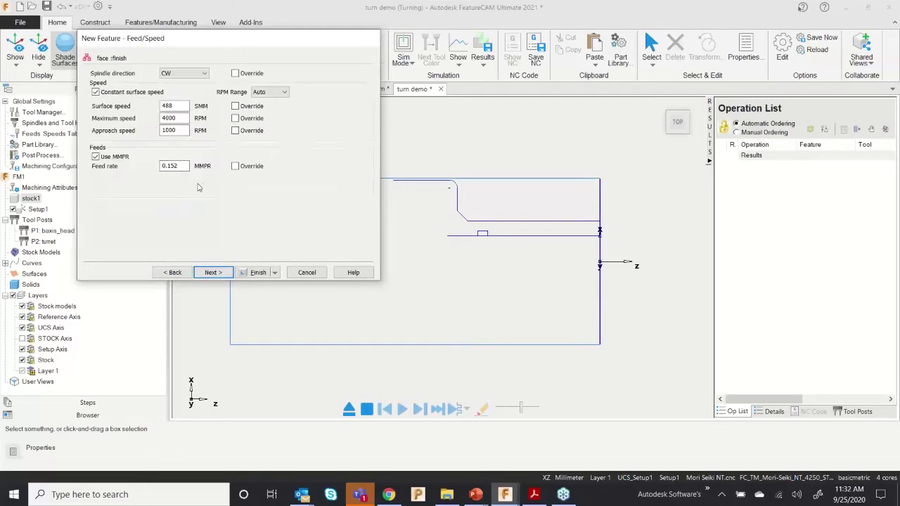
pyautogui.click(215, 274)
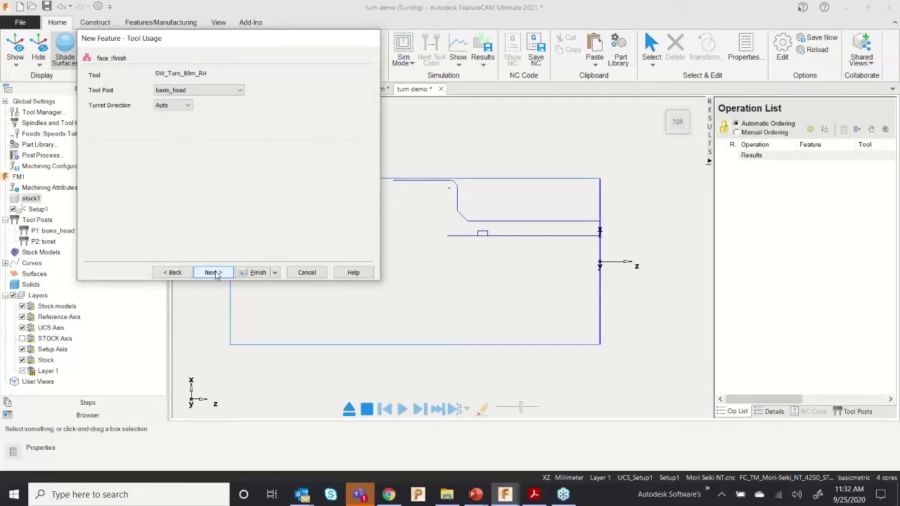
pyautogui.click(215, 273)
pyautogui.click(215, 274)
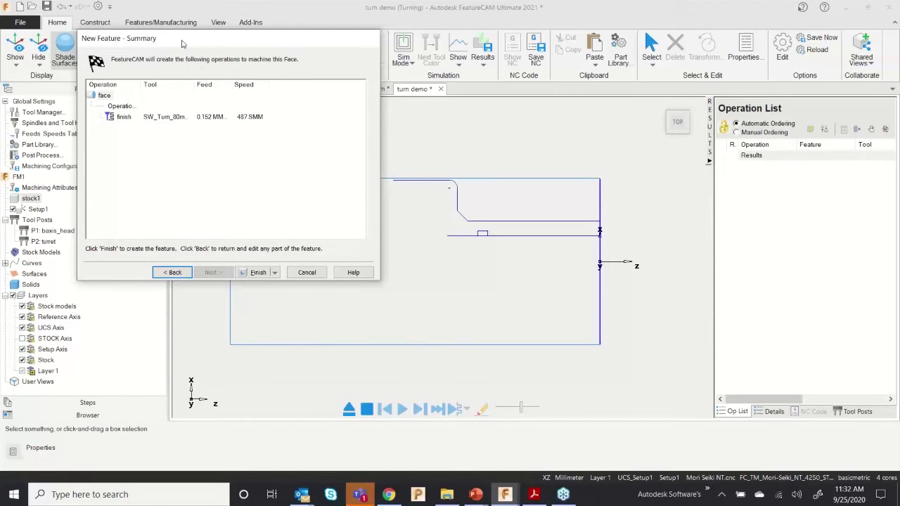
pyautogui.moveTo(183, 42); pyautogui.dragTo(208, 38)
pyautogui.click(299, 268)
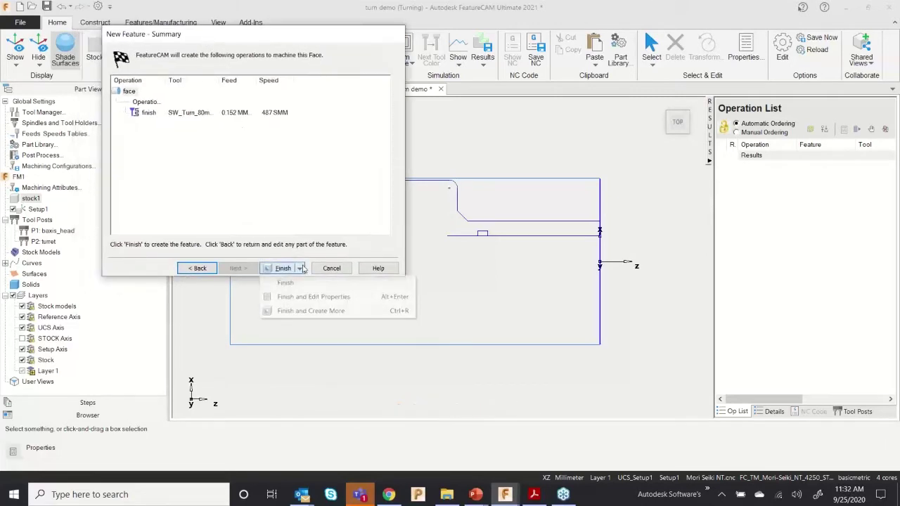
pyautogui.click(302, 311)
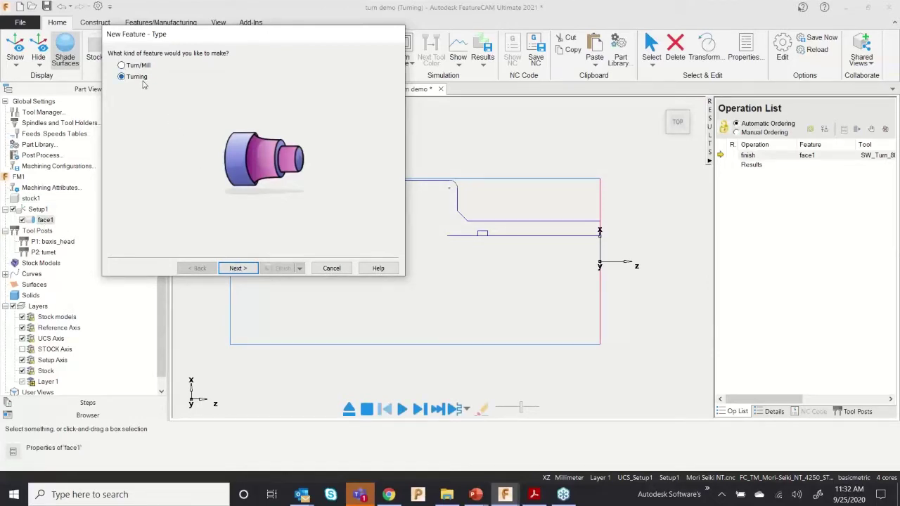
# Step: Define a turning feature of type Turn from curve1 and proceed to its location settings
pyautogui.click(236, 268)
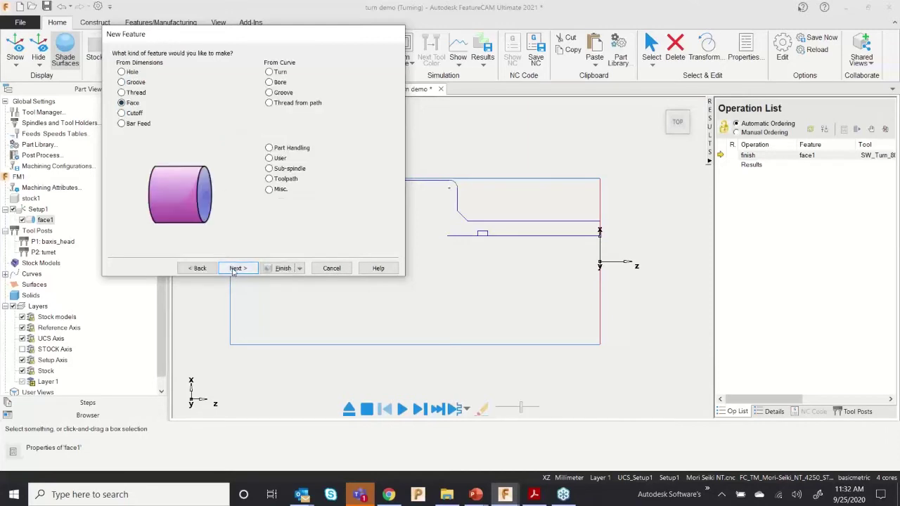
pyautogui.click(269, 72)
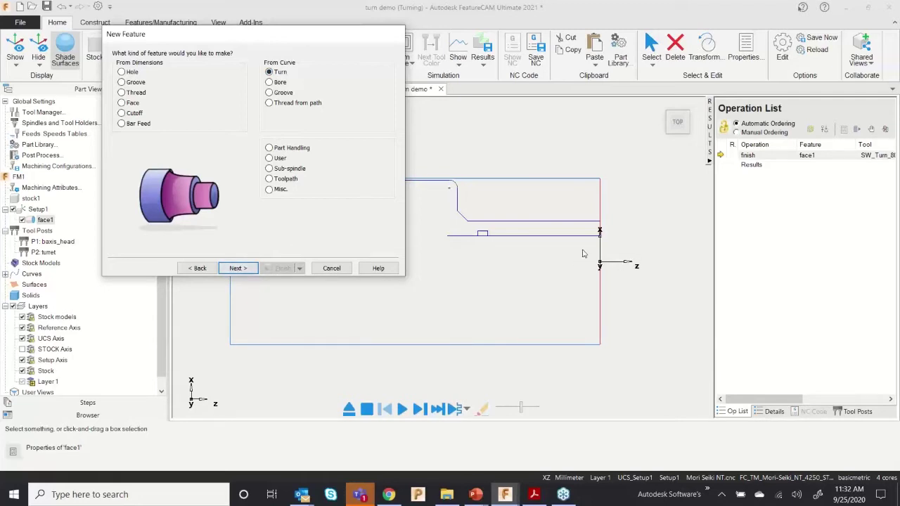
pyautogui.click(708, 158)
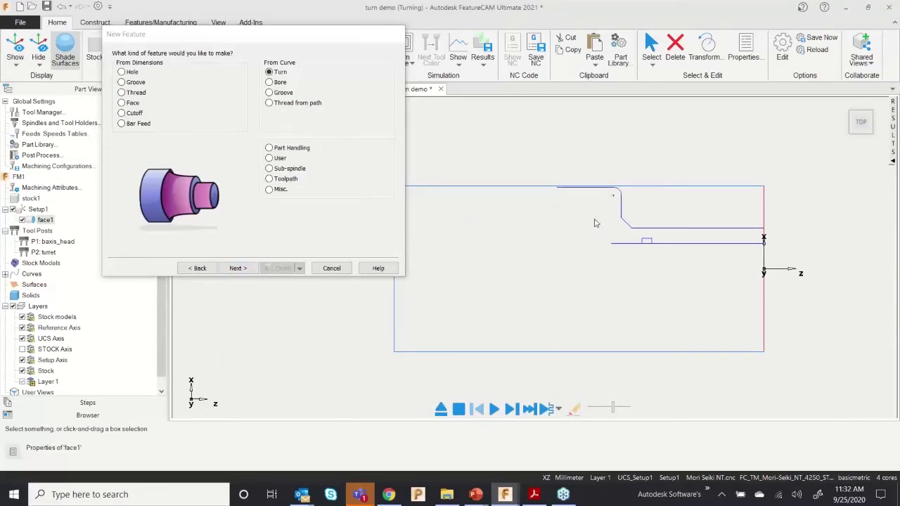
pyautogui.click(235, 270)
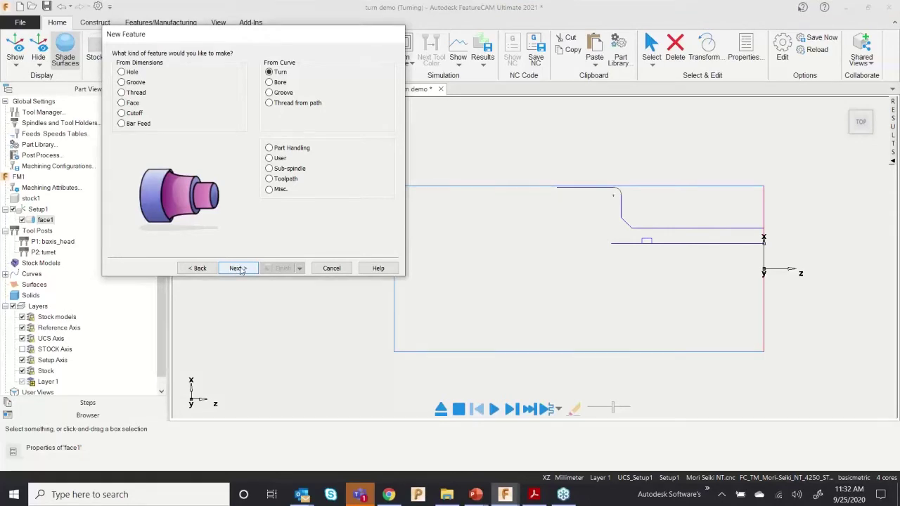
pyautogui.click(237, 269)
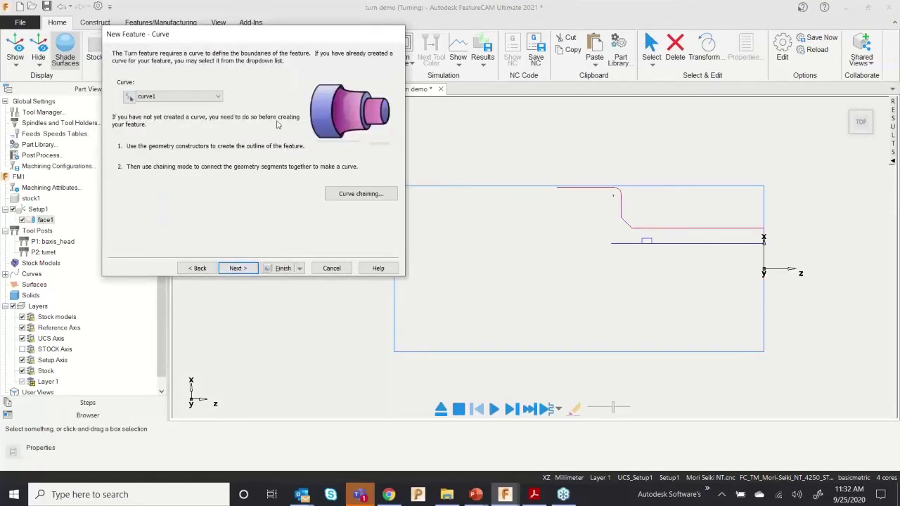
pyautogui.click(163, 96)
pyautogui.click(166, 107)
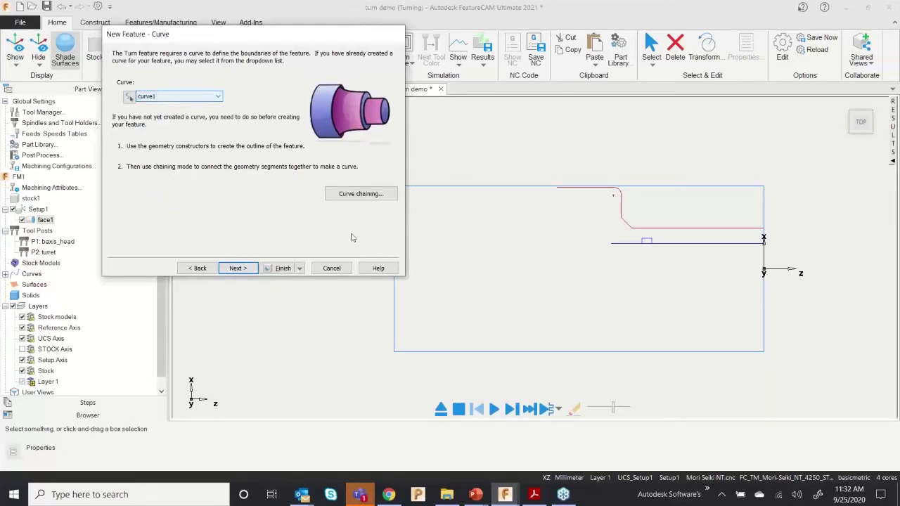
pyautogui.click(247, 271)
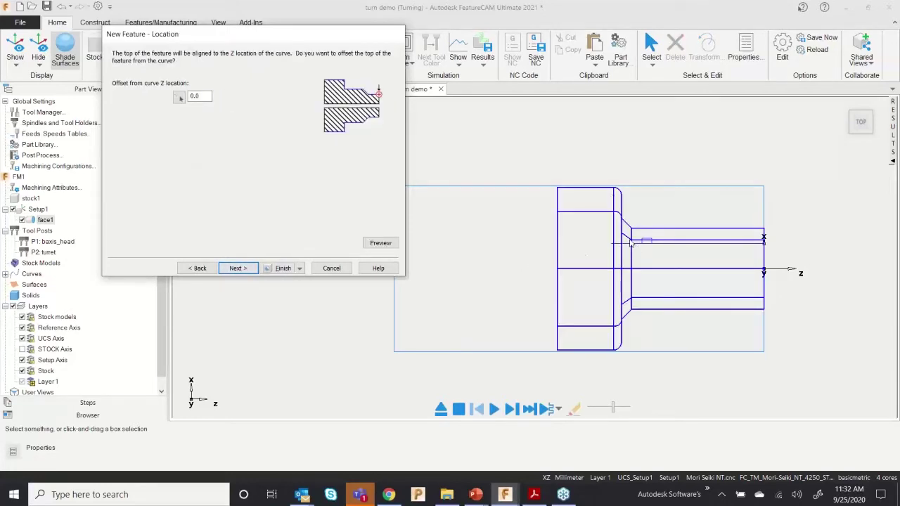
# Step: Create the Turn feature with zero Z offset, rough and finish passes toward the spindle and the default tool, continuing with another new feature
pyautogui.moveTo(649, 239); pyautogui.dragTo(599, 264, button='middle')
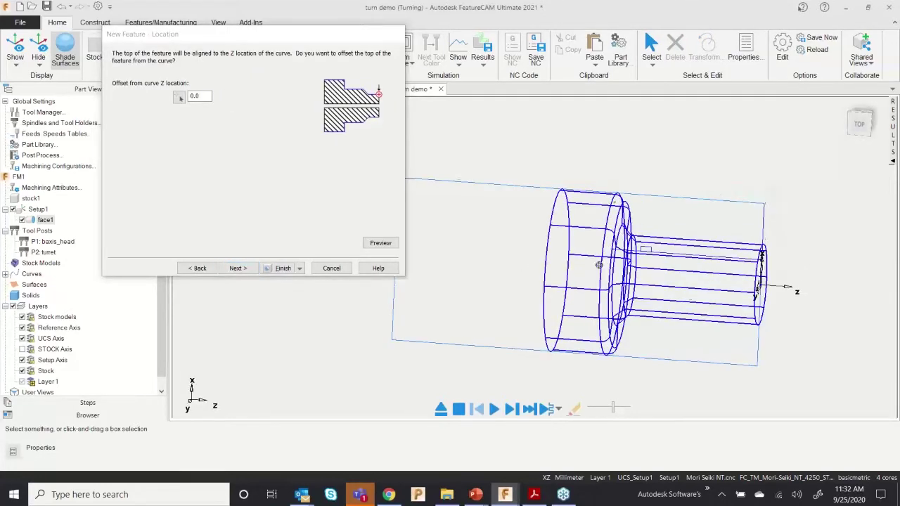
pyautogui.click(240, 268)
pyautogui.click(238, 268)
pyautogui.click(238, 268)
pyautogui.click(200, 270)
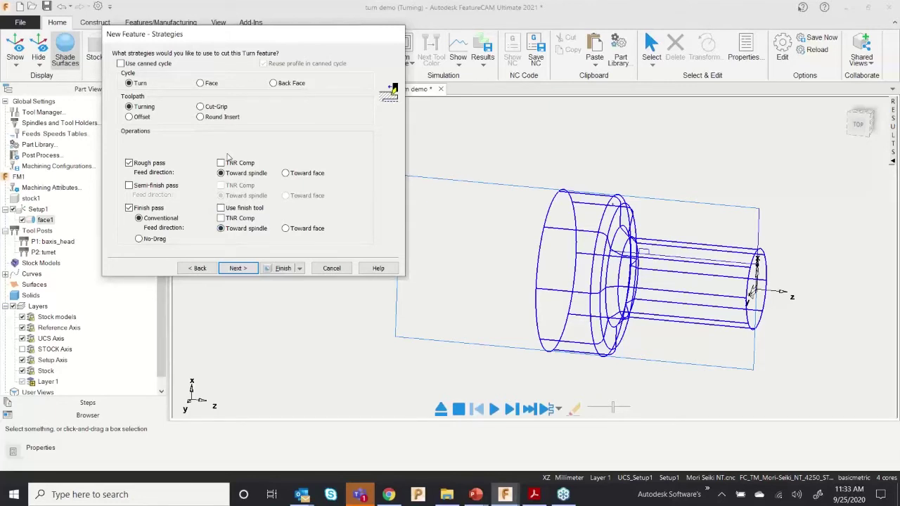
pyautogui.click(239, 270)
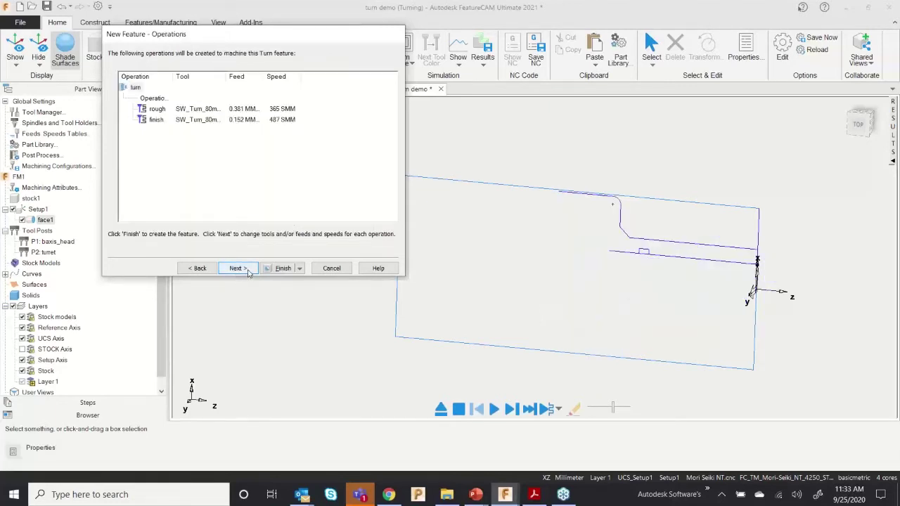
pyautogui.click(249, 272)
pyautogui.click(300, 269)
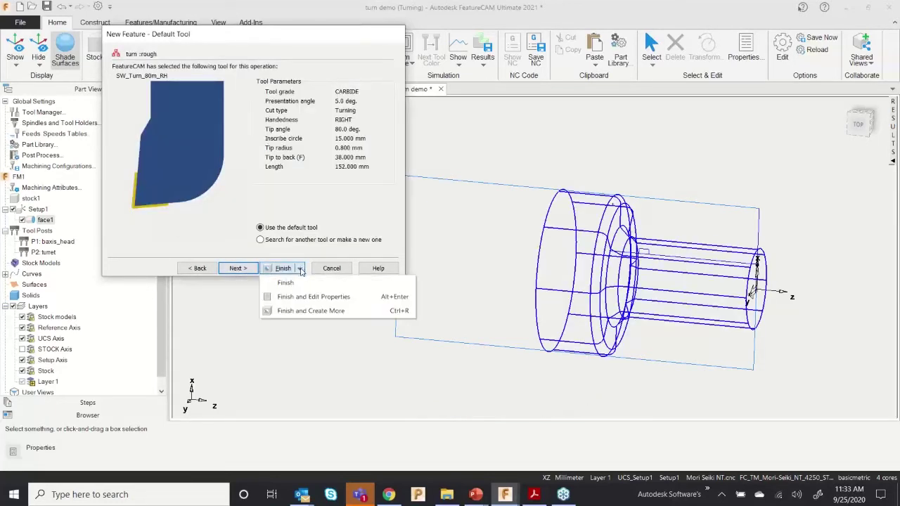
pyautogui.click(296, 311)
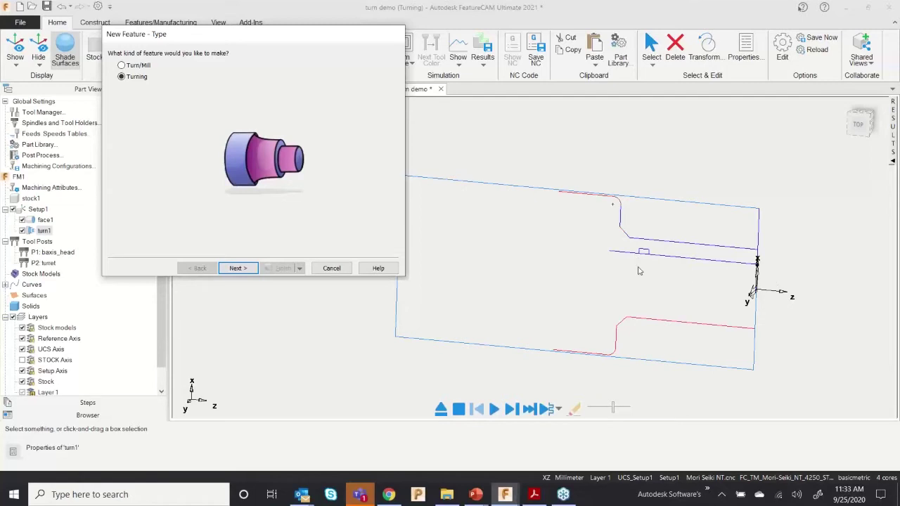
# Step: Define a plain turning Hole feature and take its 95.25 mm depth from the two endpoints of the inner bore line
pyautogui.click(242, 269)
pyautogui.click(132, 72)
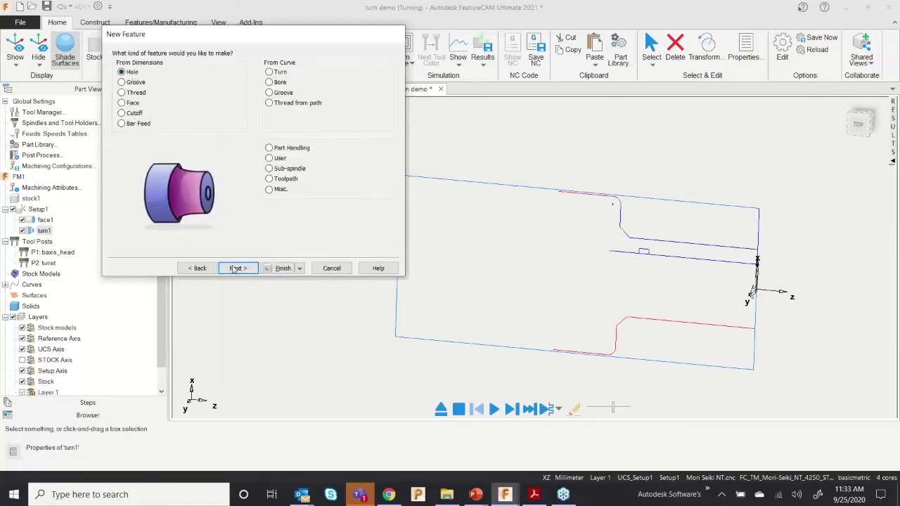
pyautogui.click(235, 270)
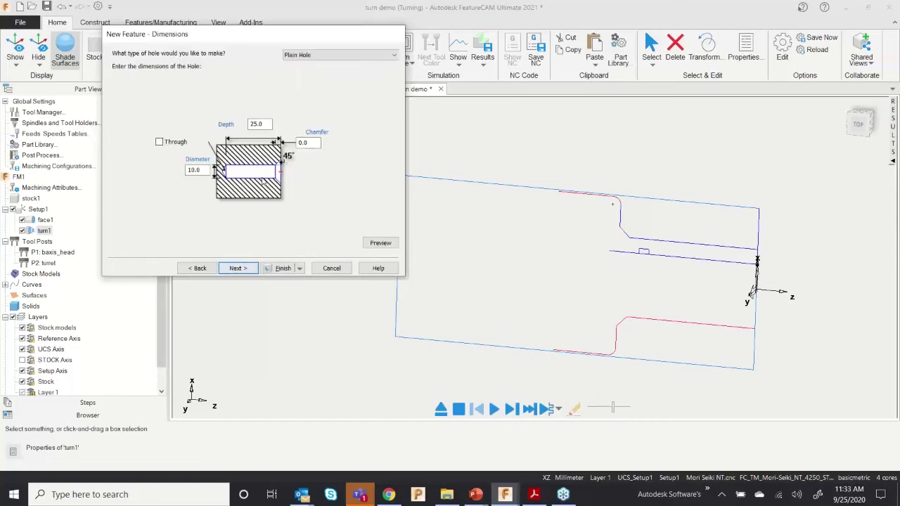
pyautogui.click(225, 128)
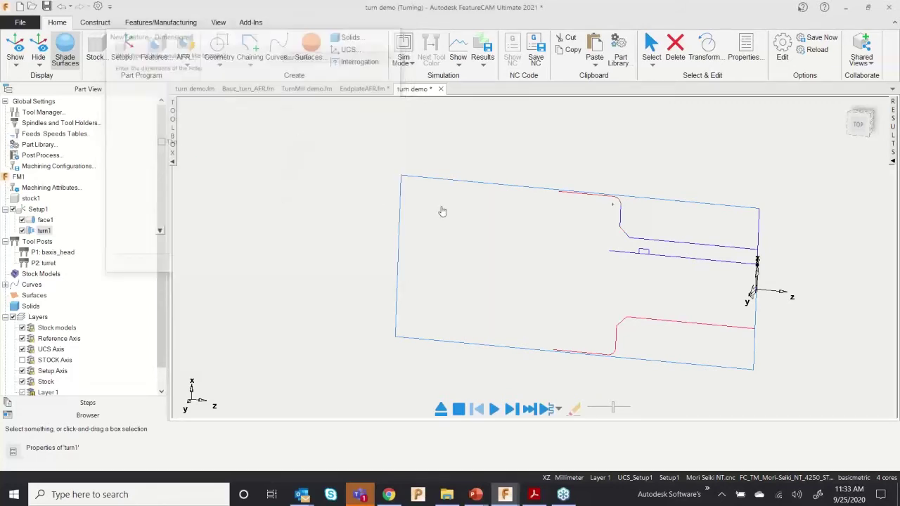
pyautogui.rightClick(639, 267)
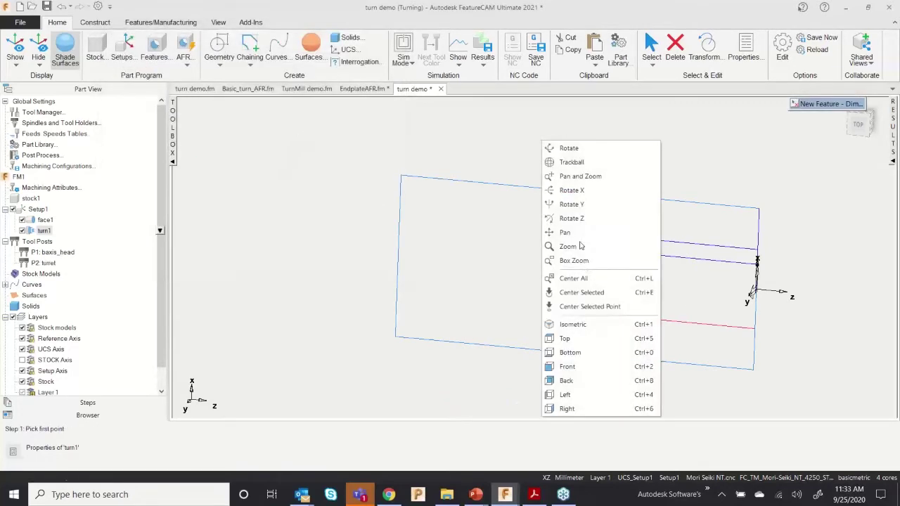
pyautogui.click(565, 339)
pyautogui.scroll(2, 697, 315)
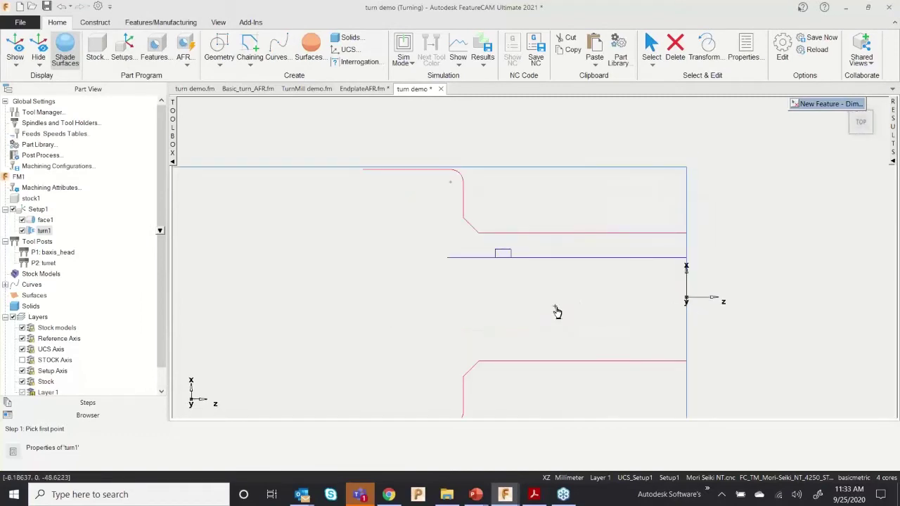
pyautogui.click(448, 261)
pyautogui.click(687, 265)
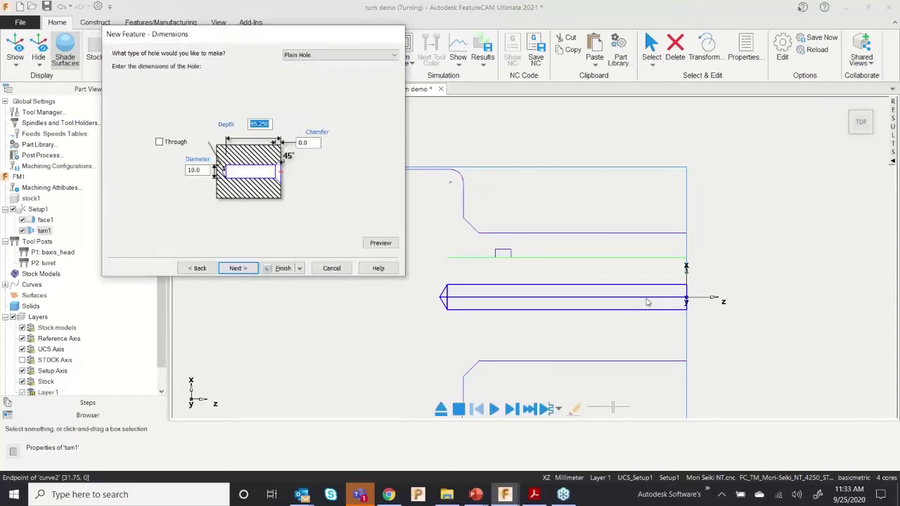
# Step: Set the hole diameter to 25 mm and create it at Z 0 with spot drill and drill operations, continuing with another new feature
pyautogui.doubleClick(195, 170)
pyautogui.write('25')
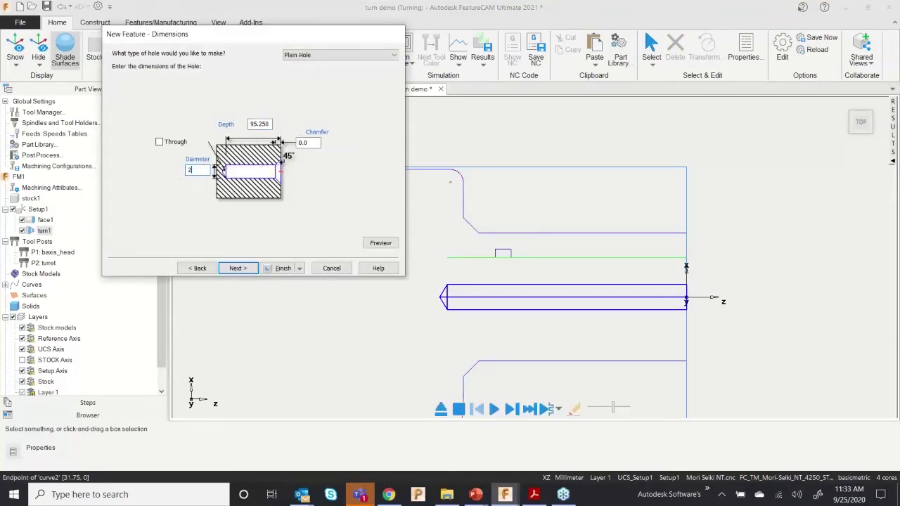
pyautogui.click(380, 242)
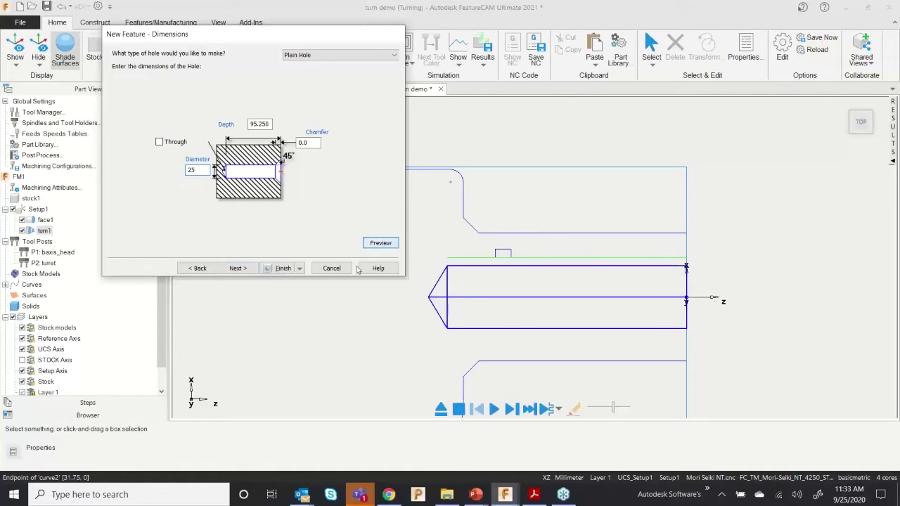
pyautogui.click(237, 269)
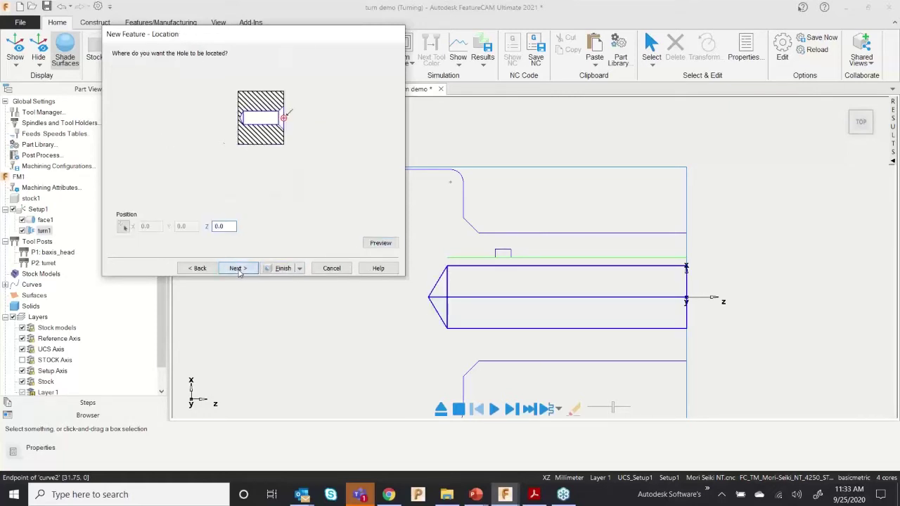
pyautogui.click(237, 268)
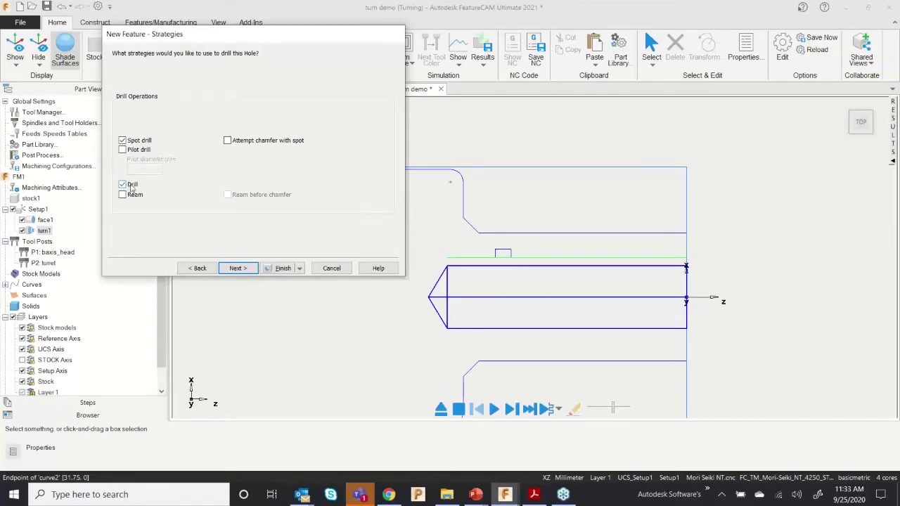
pyautogui.click(238, 269)
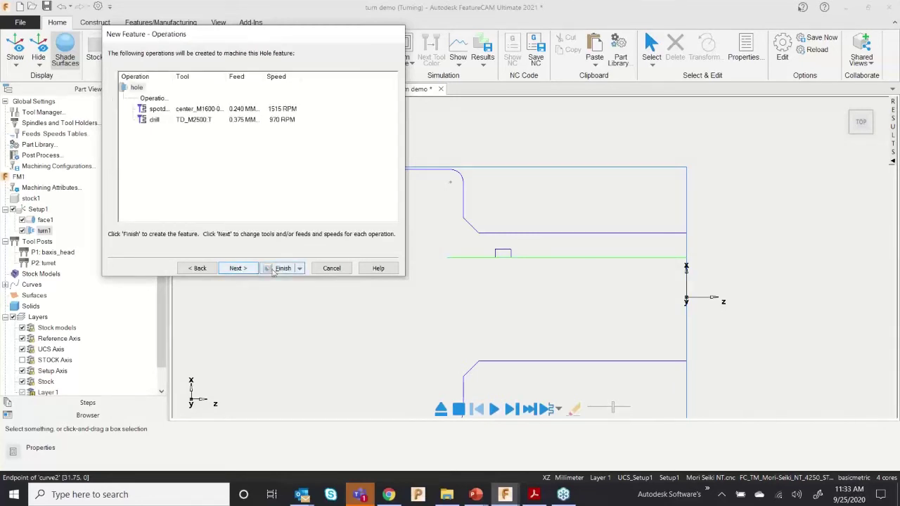
pyautogui.click(299, 269)
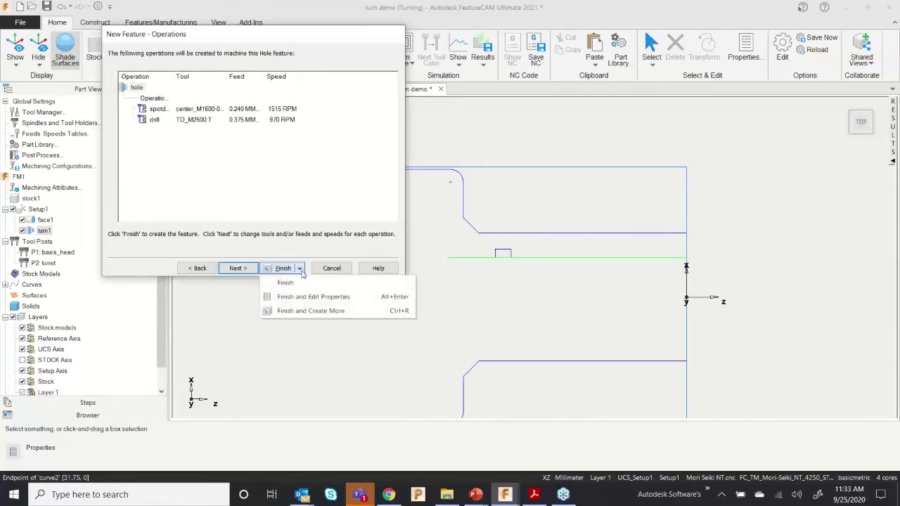
pyautogui.click(300, 311)
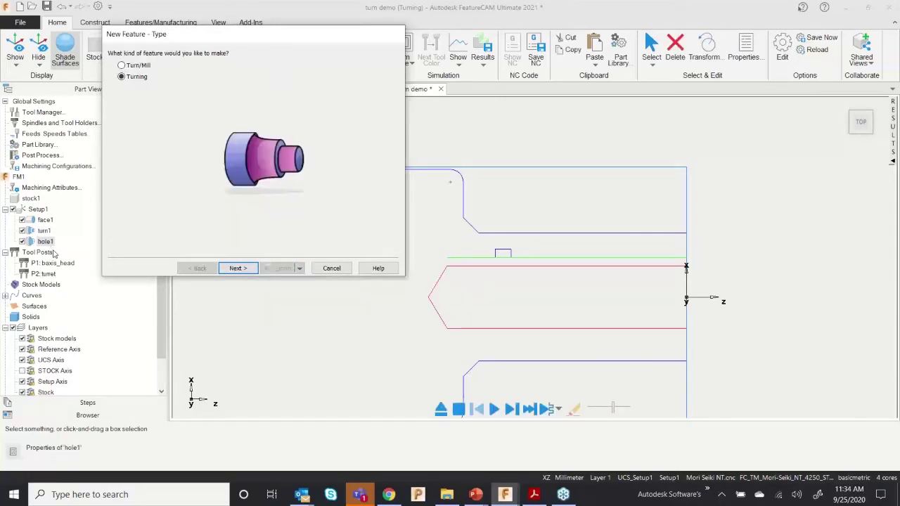
# Step: Define a turning feature of type Bore from curve2 and proceed to its location settings
pyautogui.click(234, 268)
pyautogui.click(279, 85)
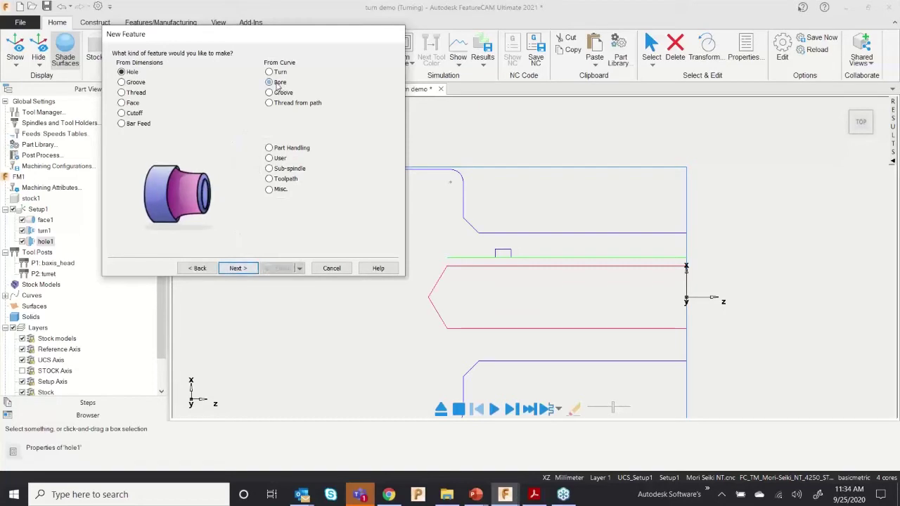
pyautogui.click(237, 268)
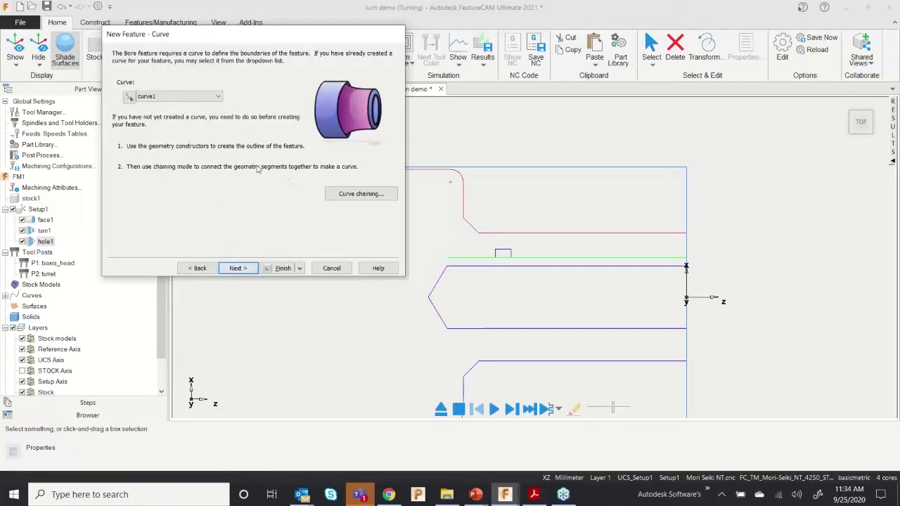
pyautogui.click(170, 96)
pyautogui.click(155, 111)
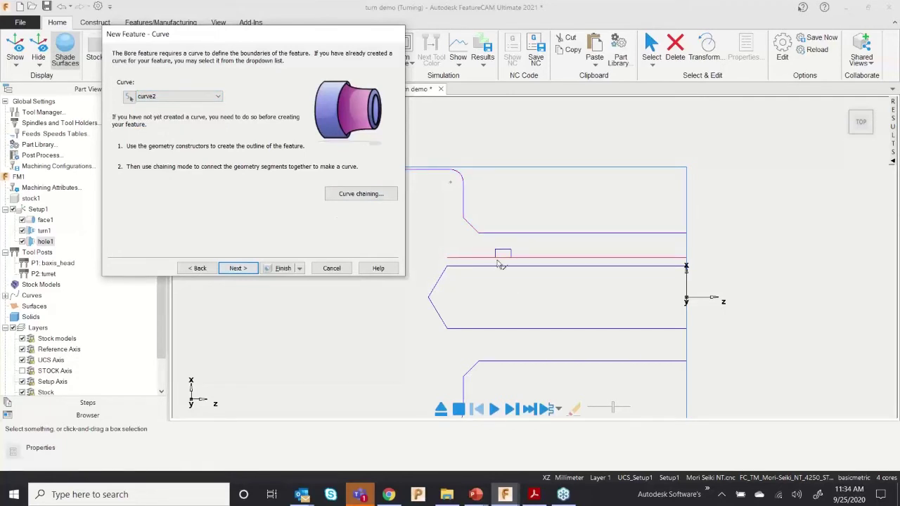
pyautogui.click(238, 268)
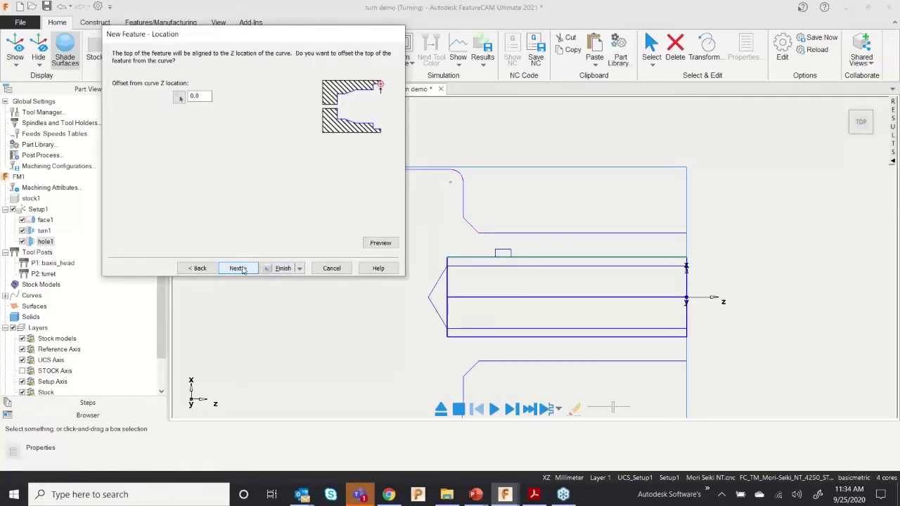
# Step: Create the Bore feature with zero Z offset, rough and finish passes, default tool, feeds, speeds and flood coolant, continuing with another new feature
pyautogui.click(239, 269)
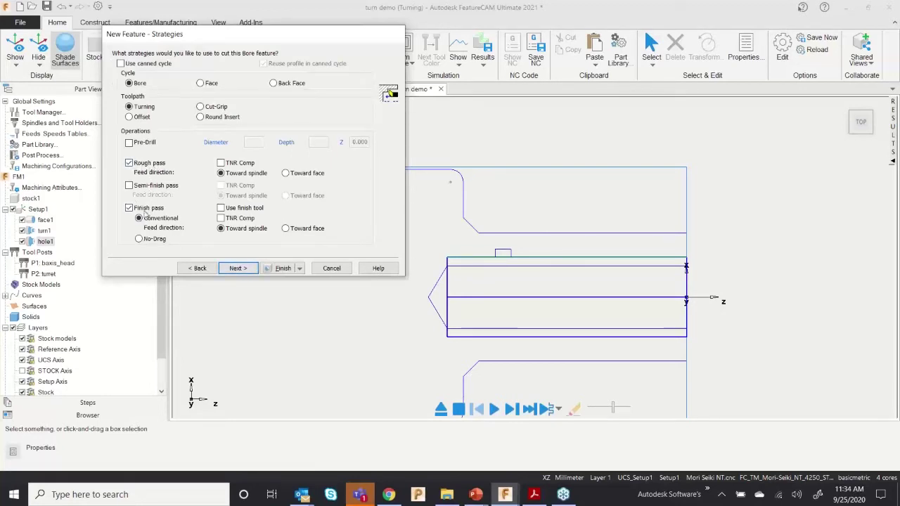
pyautogui.click(238, 268)
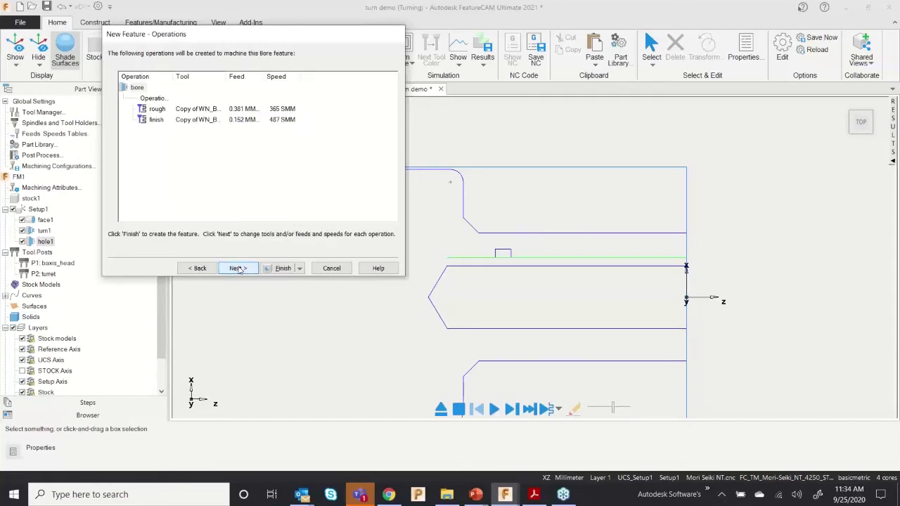
pyautogui.click(237, 268)
pyautogui.click(236, 269)
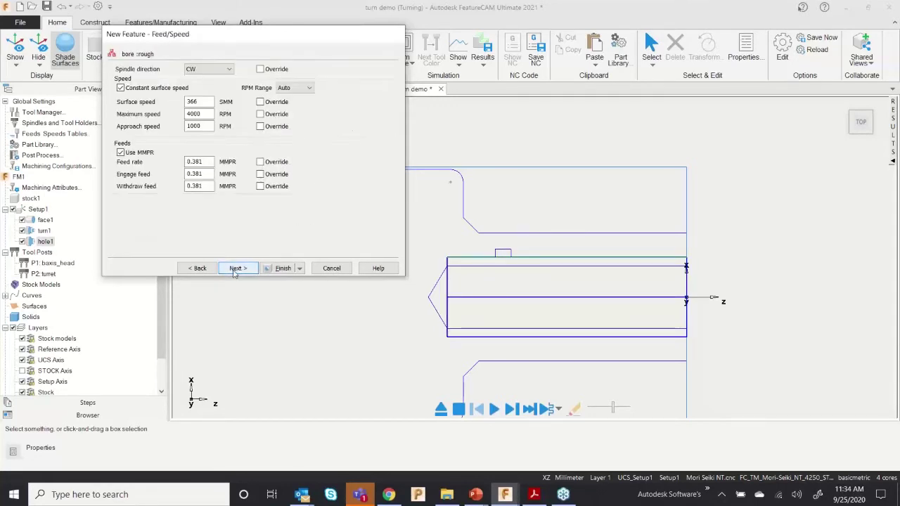
pyautogui.click(236, 270)
pyautogui.click(236, 270)
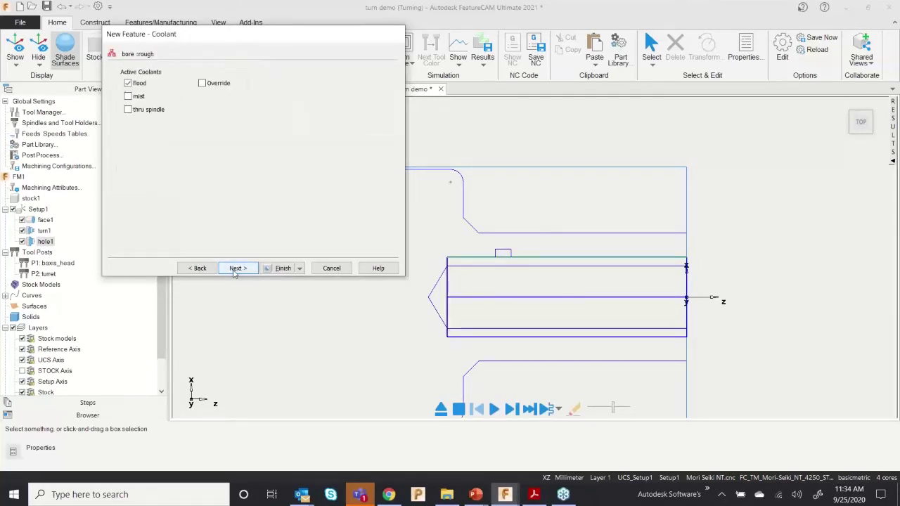
pyautogui.click(300, 269)
pyautogui.click(296, 308)
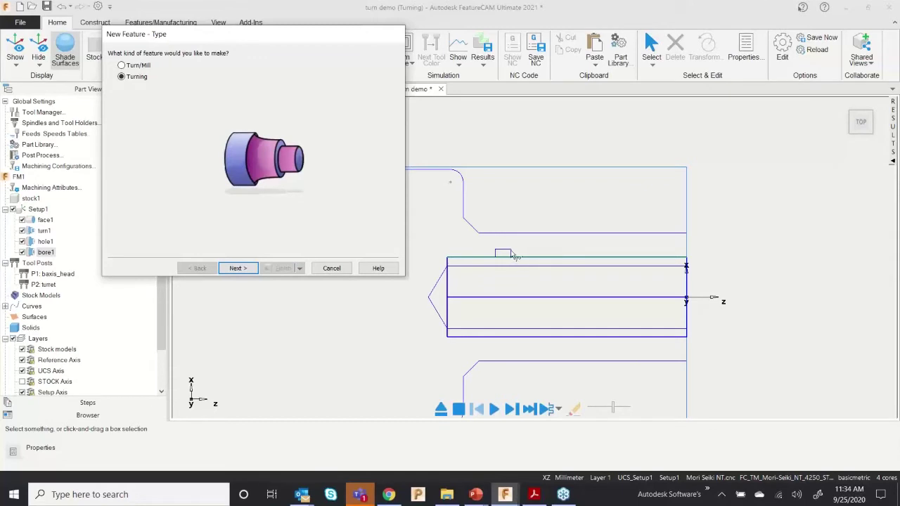
# Step: Define a turning Groove feature from curve3 with the default location and proceed to its dimensions
pyautogui.click(239, 268)
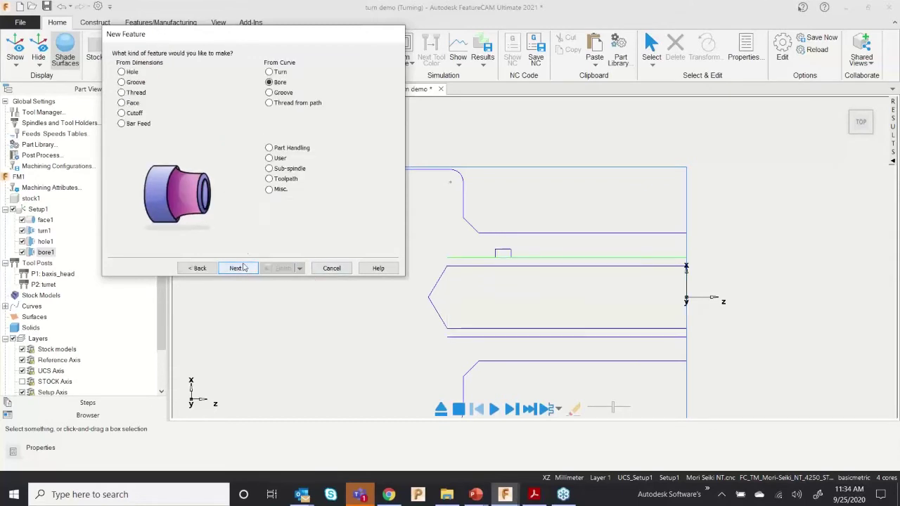
pyautogui.click(269, 93)
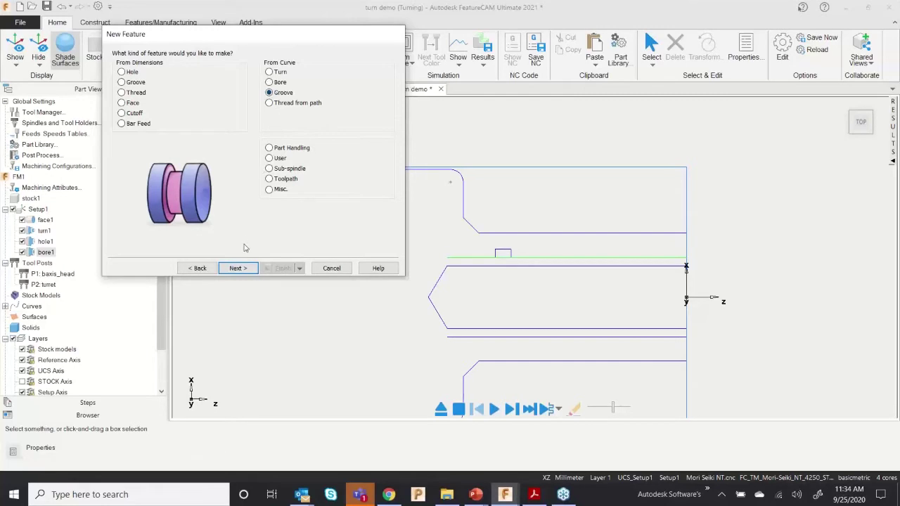
pyautogui.click(238, 268)
pyautogui.click(179, 97)
pyautogui.click(163, 123)
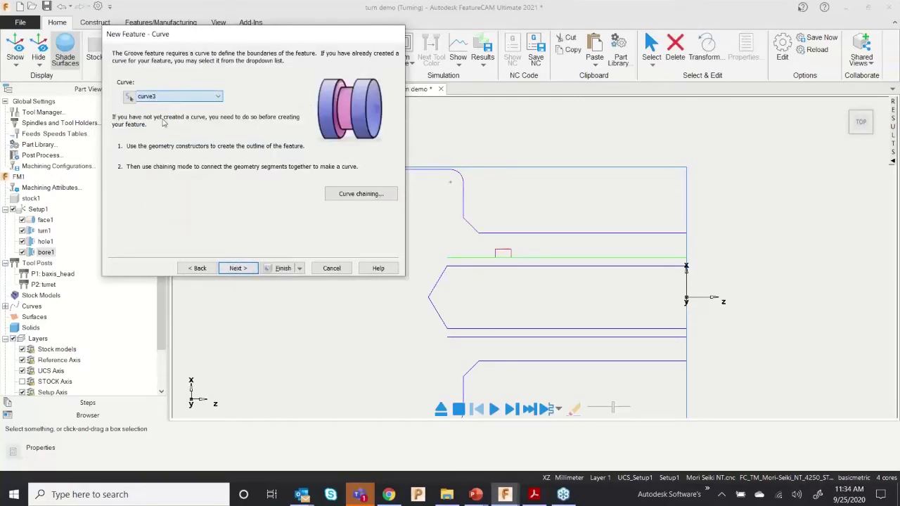
pyautogui.click(236, 268)
pyautogui.click(236, 270)
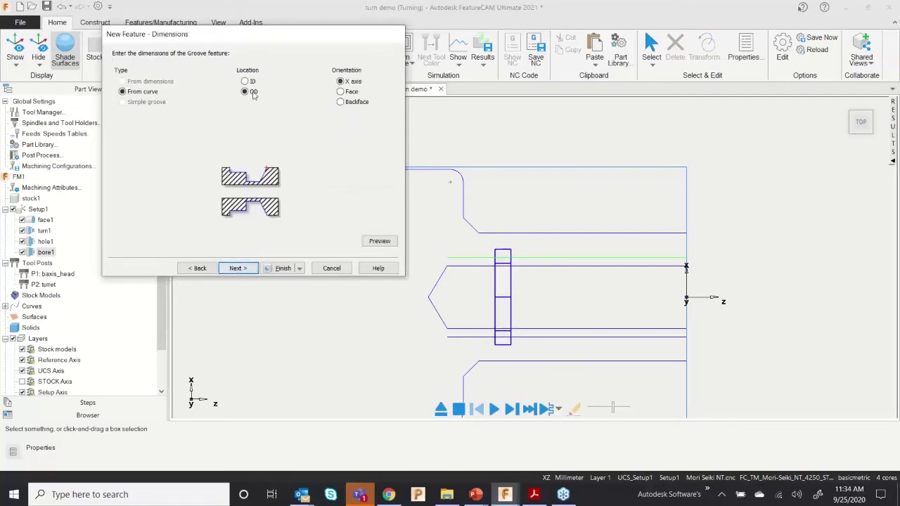
# Step: Create the Groove as an ID groove along the X axis with default rough and finish passes and default tool, continuing with another new feature
pyautogui.click(245, 81)
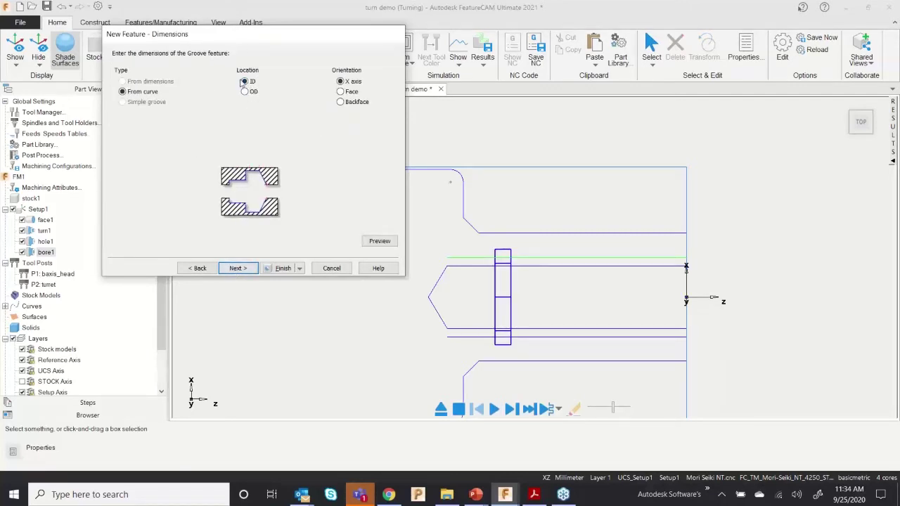
pyautogui.click(243, 269)
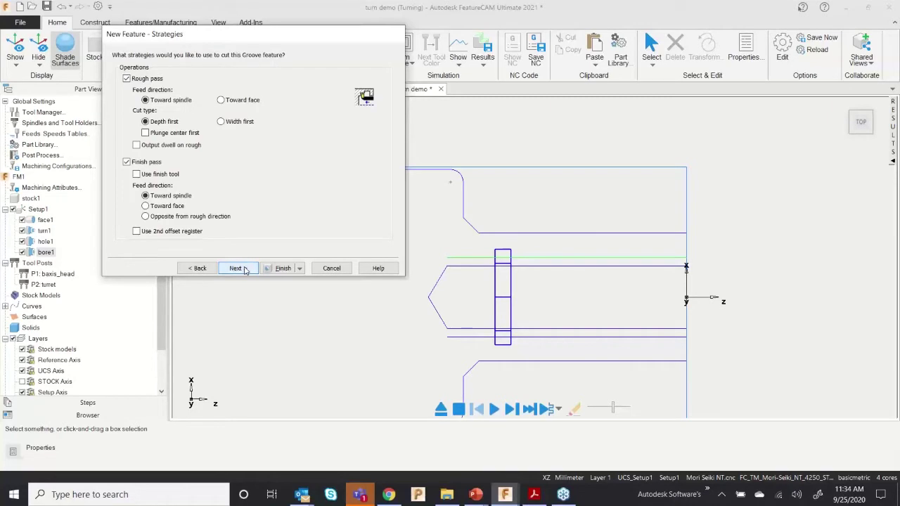
pyautogui.click(237, 268)
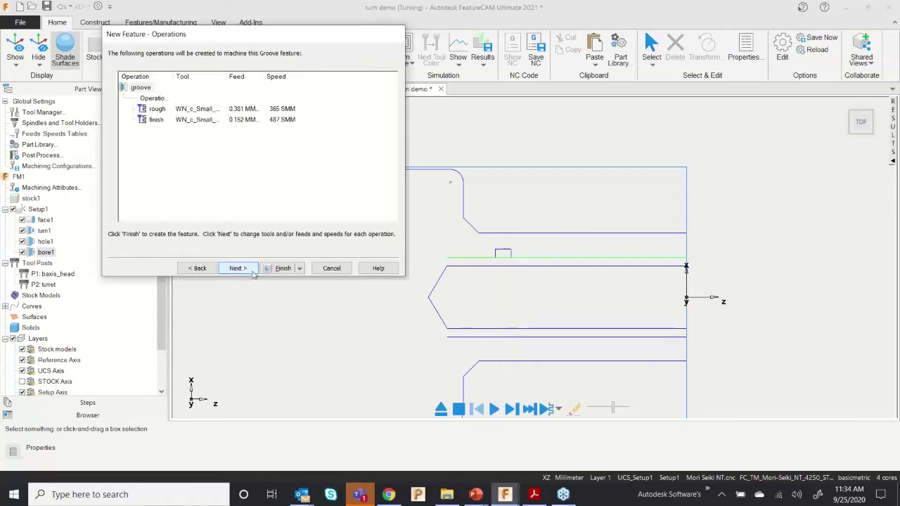
pyautogui.click(238, 269)
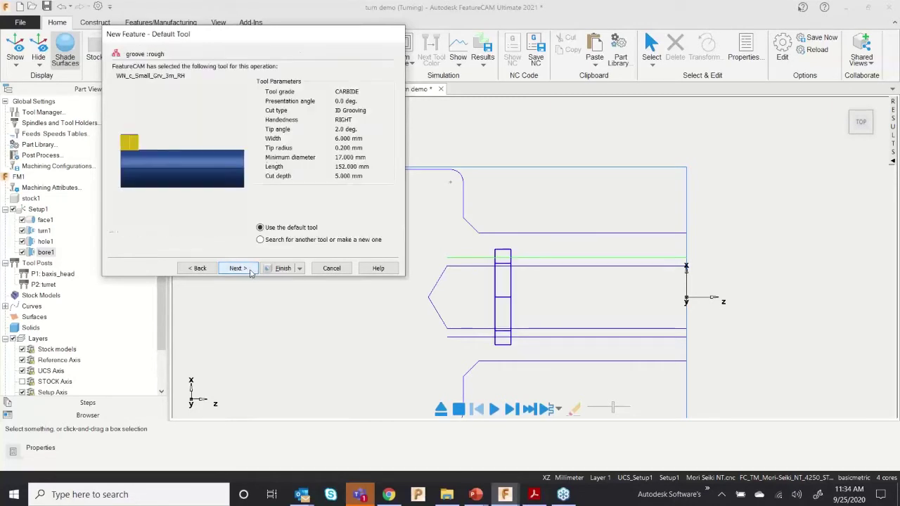
pyautogui.click(300, 269)
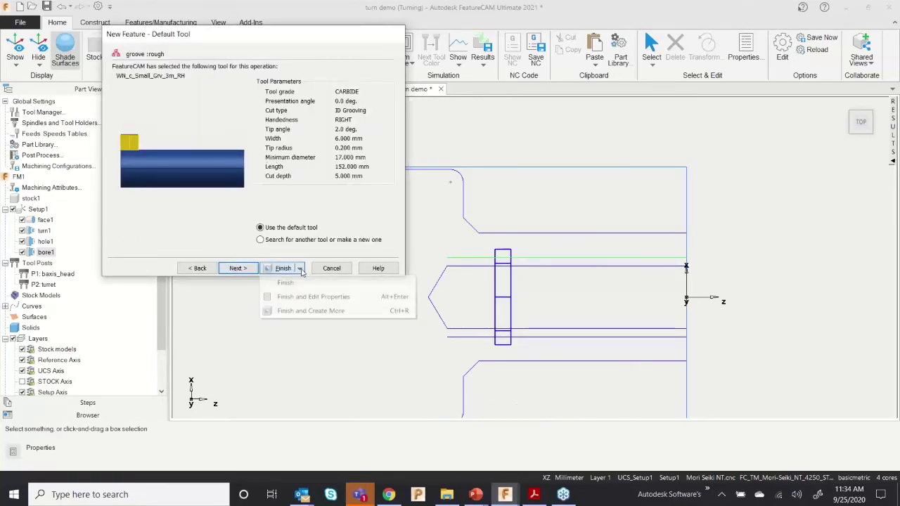
pyautogui.click(289, 314)
pyautogui.scroll(-1, 499, 283)
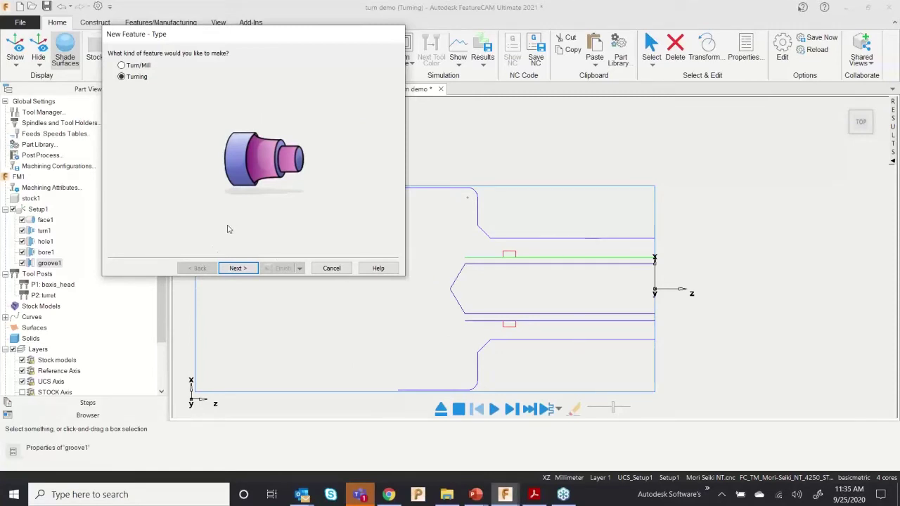
# Step: Define a turning Thread feature from dimensions as a custom OD thread, picking its major diameter on the outer turned line near the front face
pyautogui.click(237, 269)
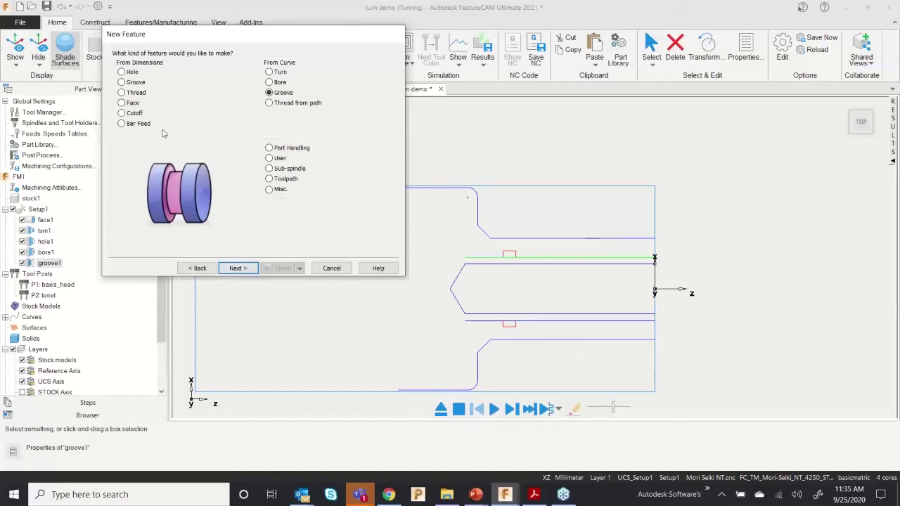
pyautogui.click(130, 94)
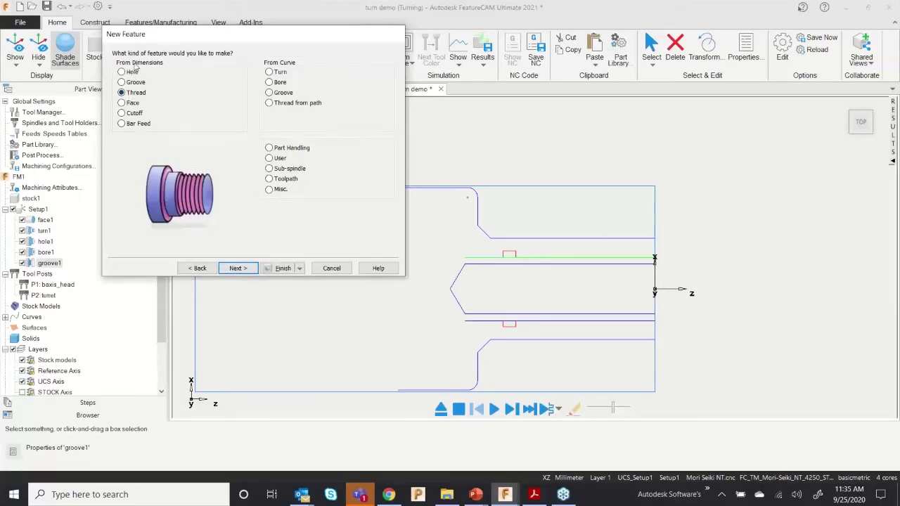
pyautogui.click(233, 268)
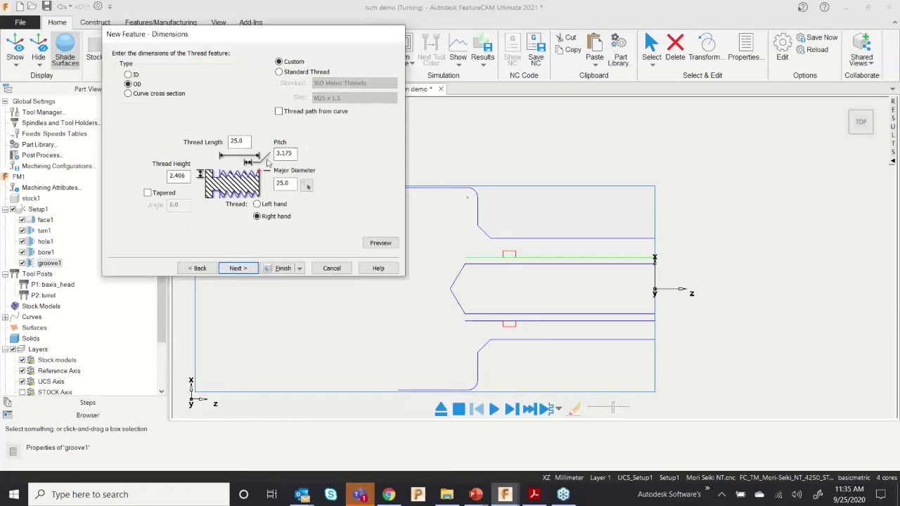
pyautogui.click(290, 73)
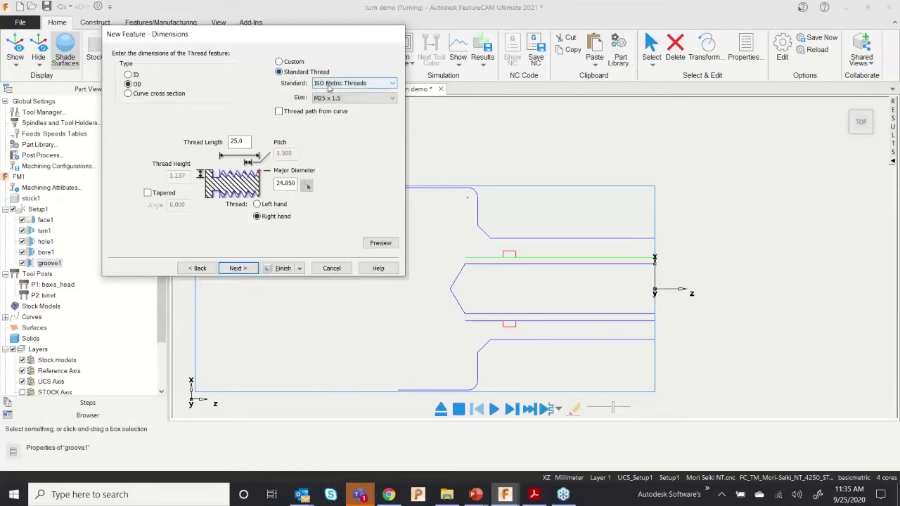
pyautogui.click(293, 63)
pyautogui.click(306, 186)
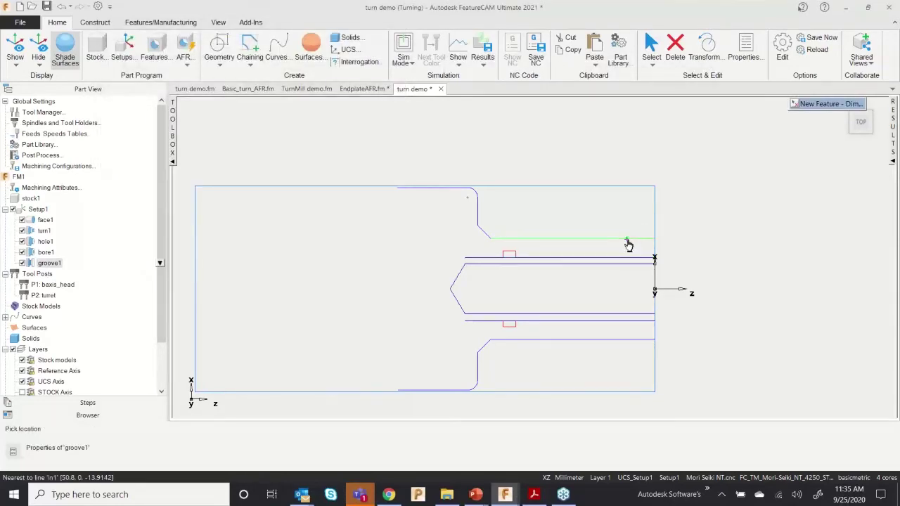
pyautogui.click(628, 244)
# Step: Set the thread pitch to 2.5 mm, preview it, and create the Thread feature without adding any further feature
pyautogui.click(378, 244)
pyautogui.doubleClick(284, 154)
pyautogui.write('2.5')
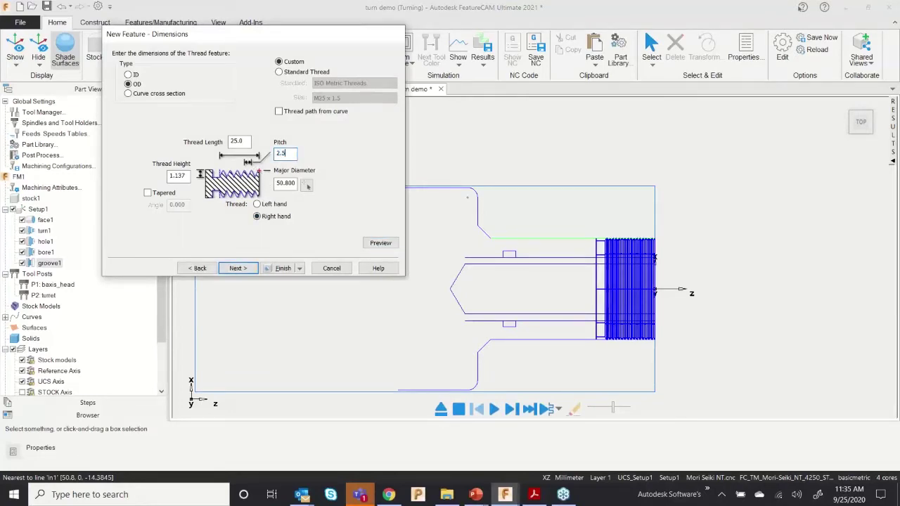
pyautogui.click(373, 243)
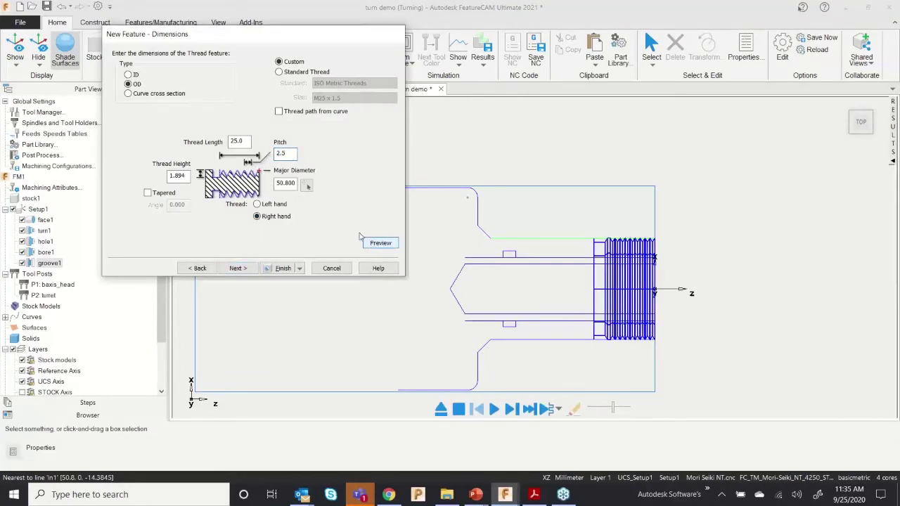
pyautogui.click(280, 270)
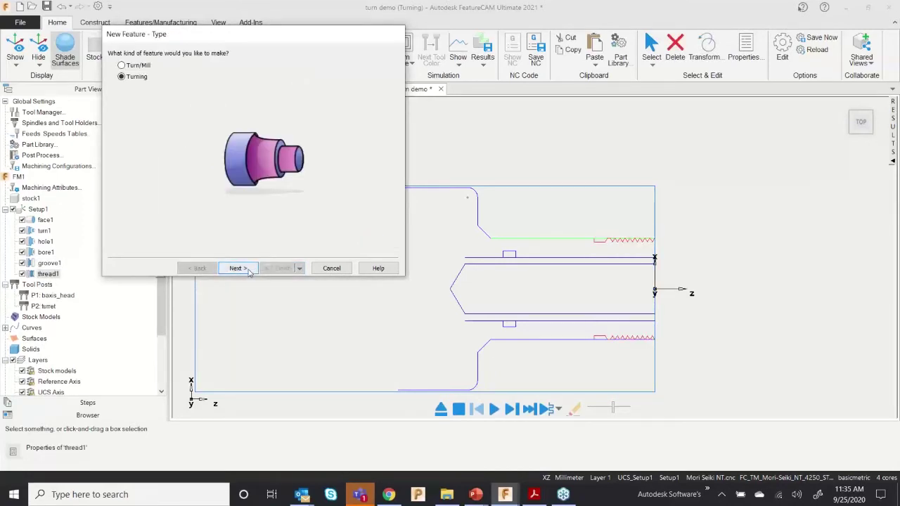
pyautogui.press('Escape')
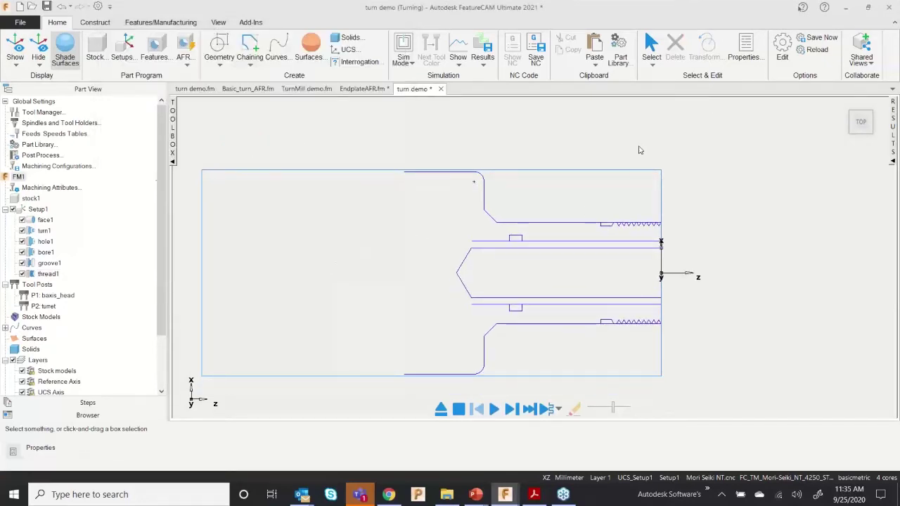
# Step: Set the depth of cut for the rough operation of turn1 to 1 mm
pyautogui.click(46, 274)
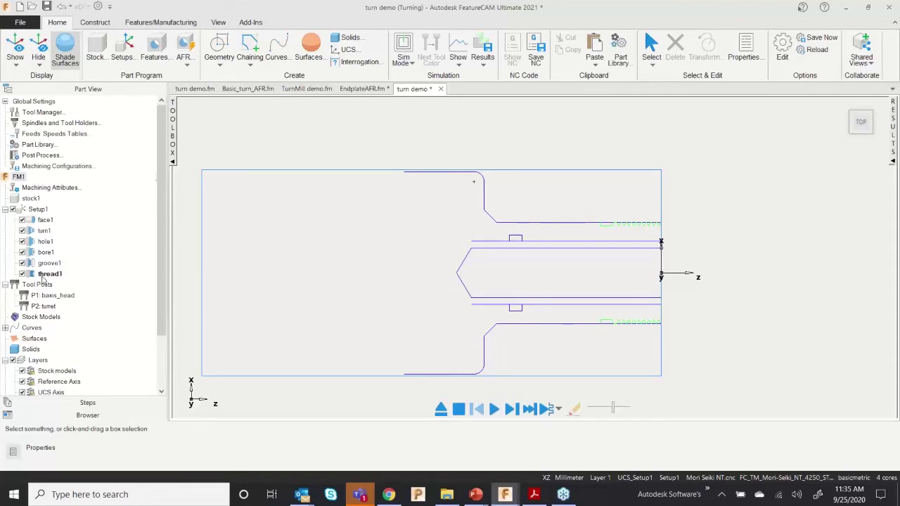
pyautogui.click(43, 242)
pyautogui.doubleClick(44, 230)
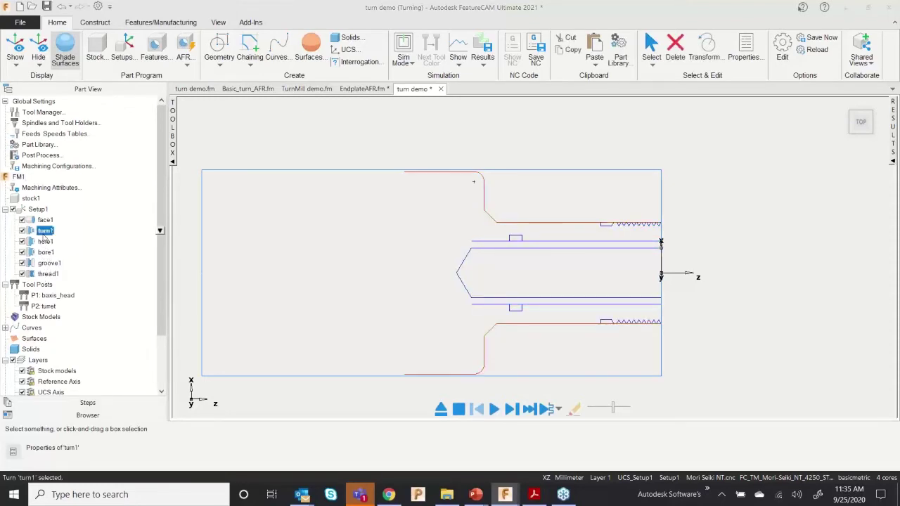
pyautogui.moveTo(109, 113); pyautogui.dragTo(229, 97)
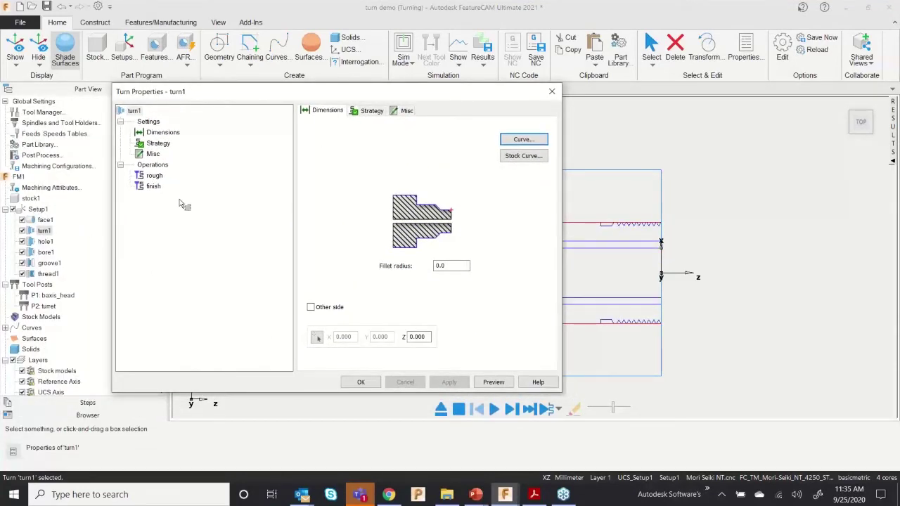
pyautogui.click(155, 175)
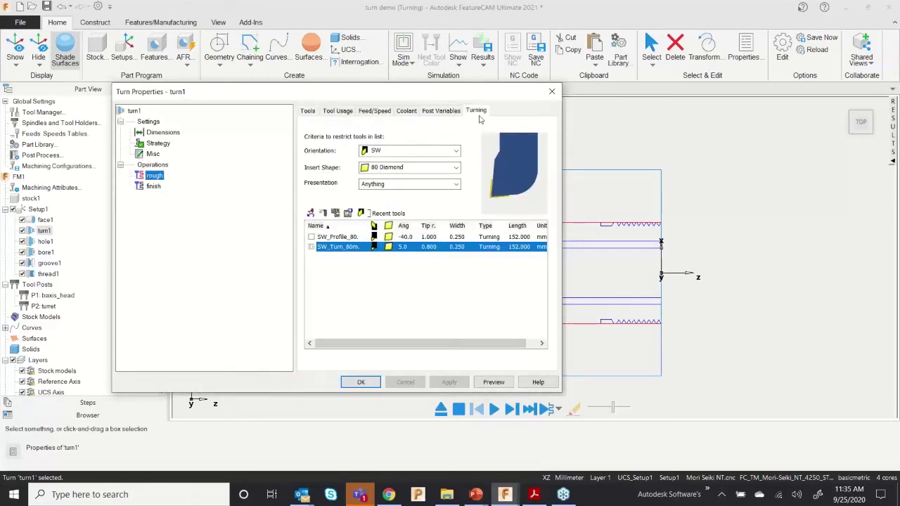
pyautogui.click(477, 112)
pyautogui.click(344, 178)
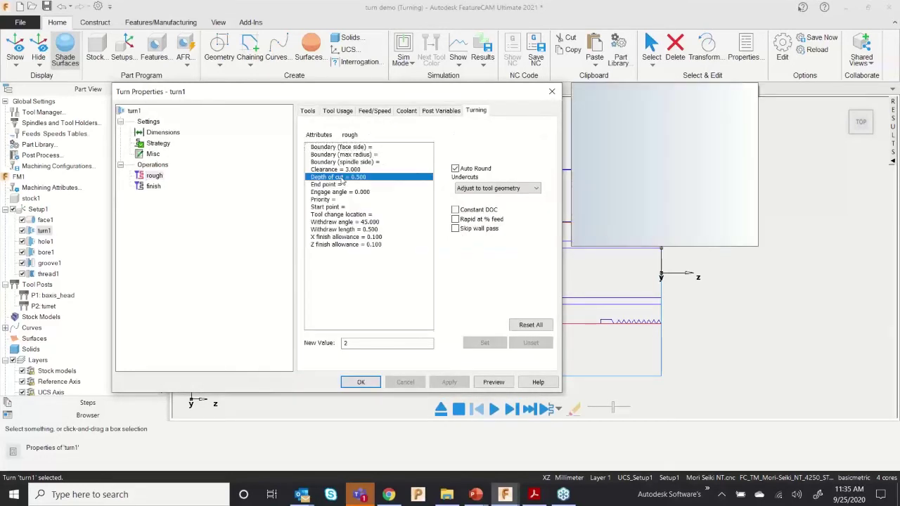
pyautogui.write('1')
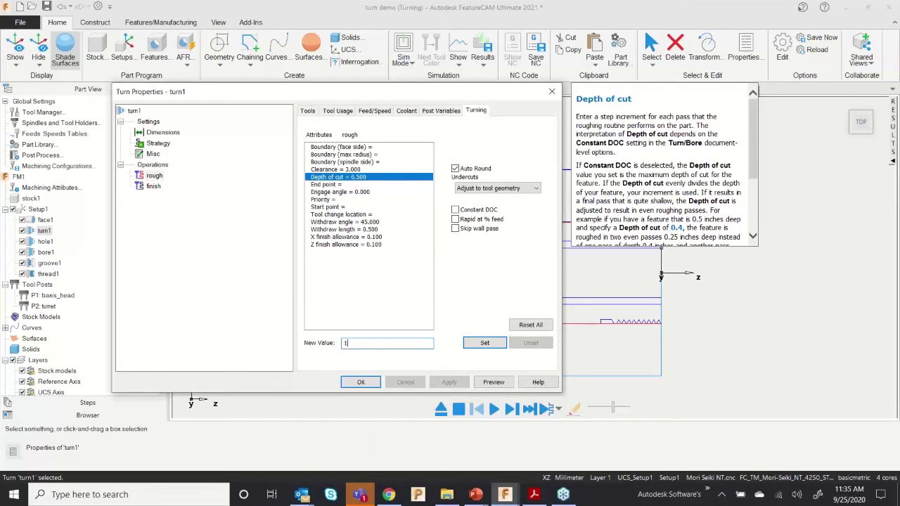
pyautogui.click(485, 343)
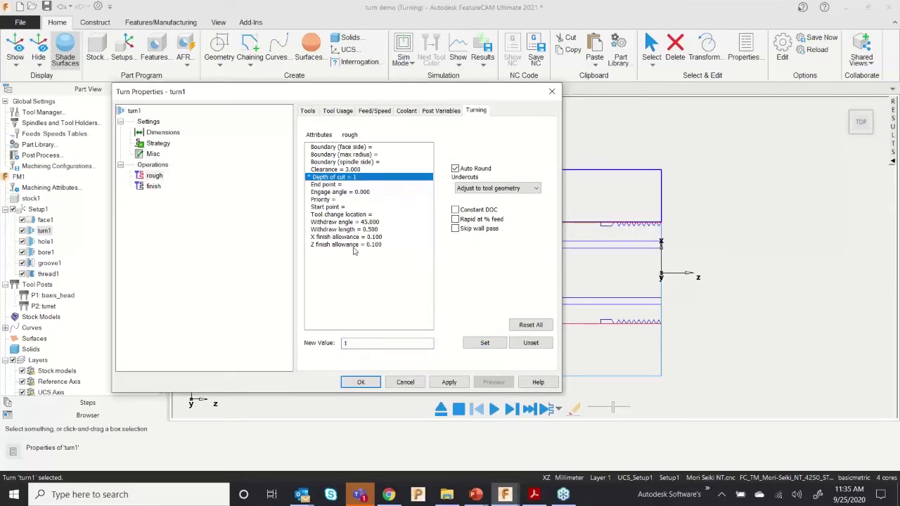
pyautogui.moveTo(355, 246)
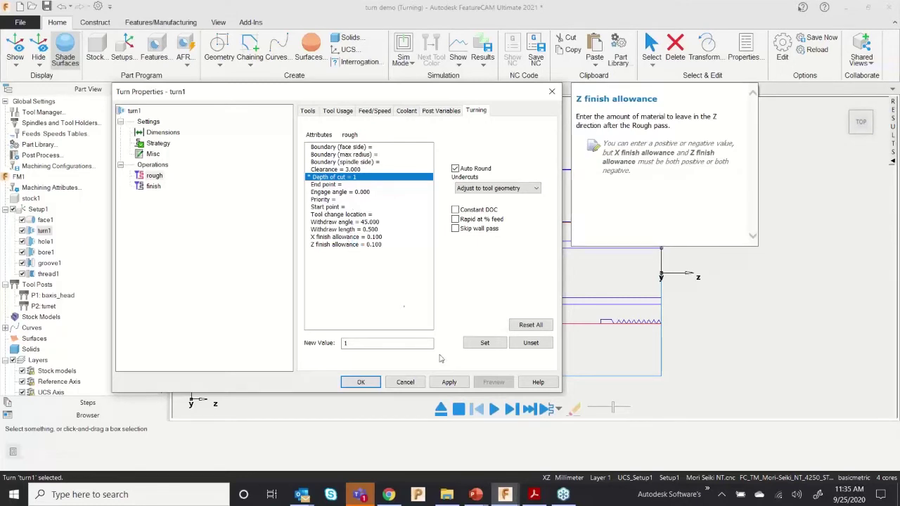
pyautogui.click(356, 382)
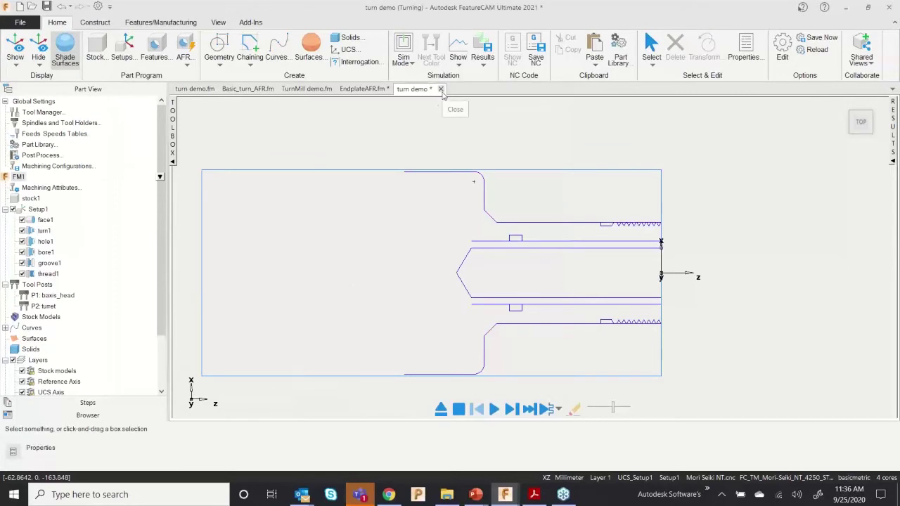
# Step: Switch to the turn demo.fm document and run a Centerline simulation of its toolpaths
pyautogui.click(200, 89)
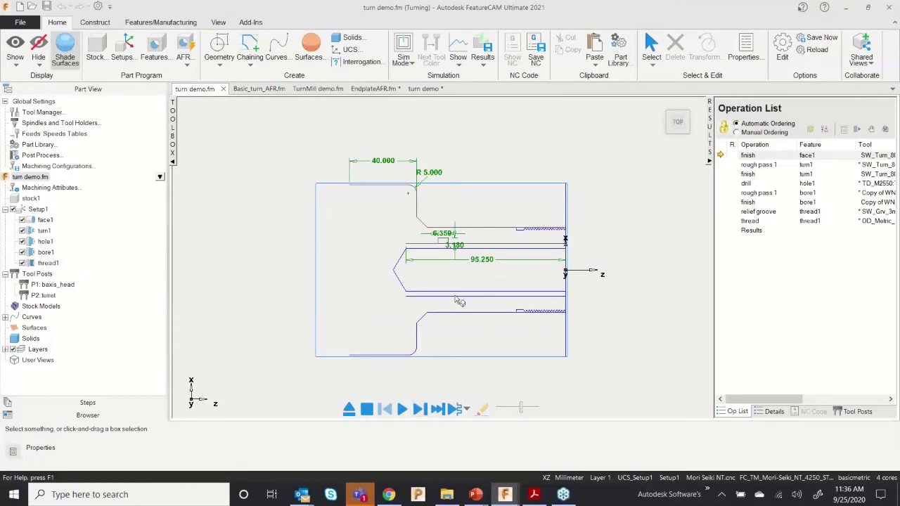
pyautogui.click(403, 61)
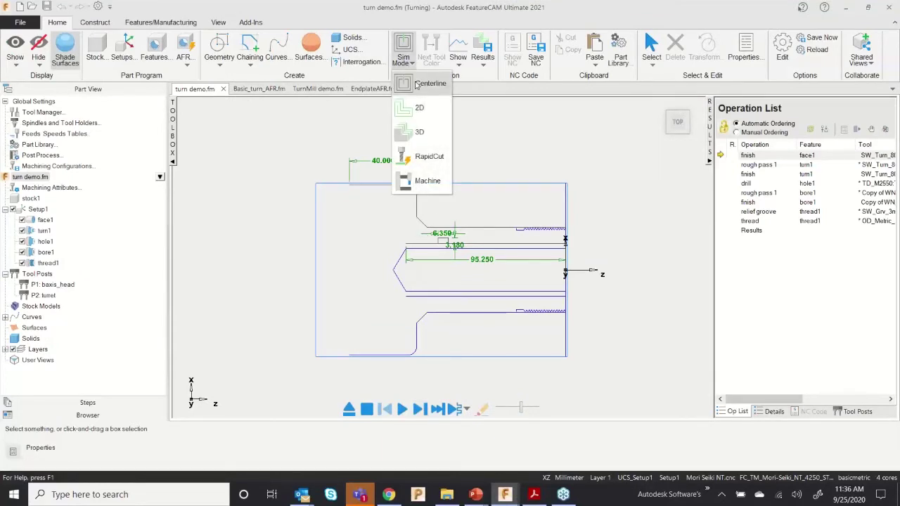
pyautogui.click(416, 85)
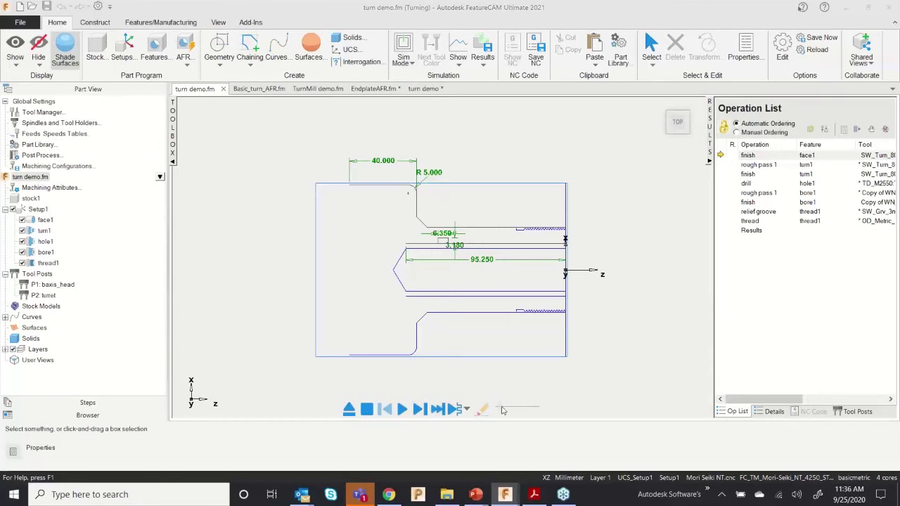
pyautogui.click(403, 409)
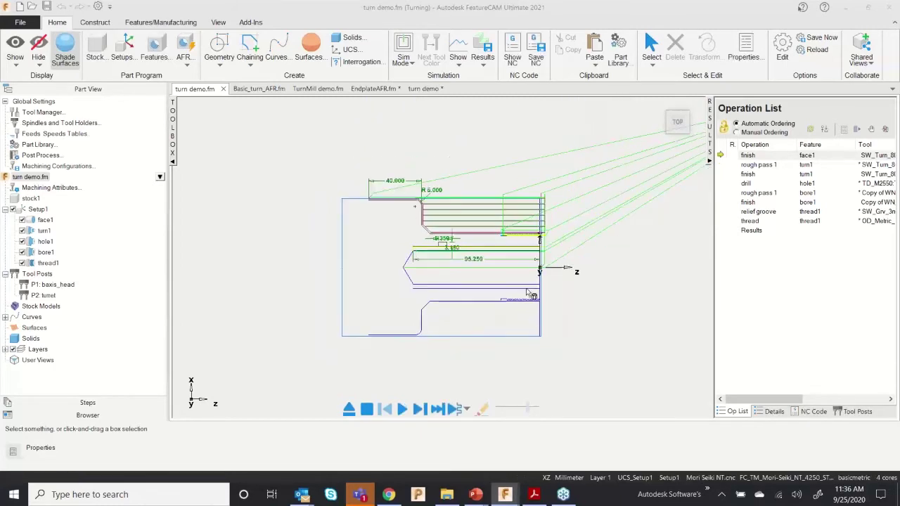
# Step: Run the 3D simulation of turn demo.fm, inspect the cut part from an angled view, and show its NC code
pyautogui.click(403, 59)
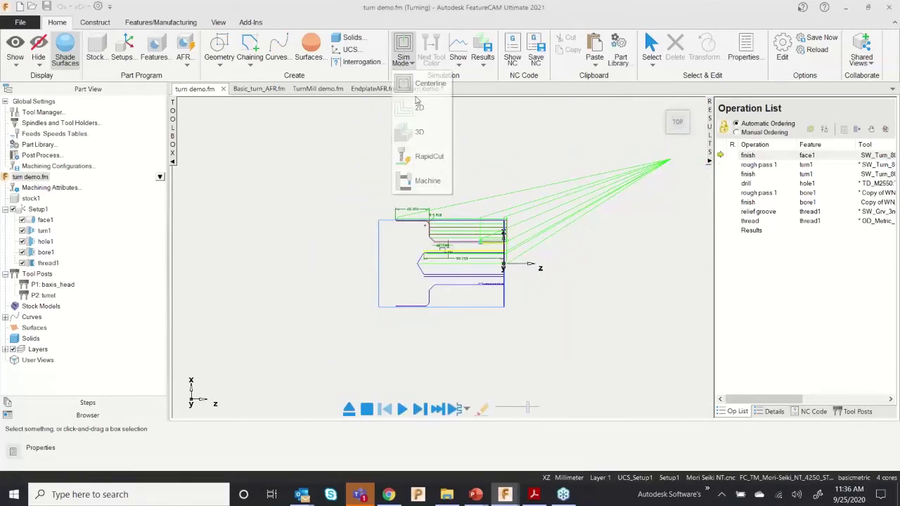
pyautogui.click(421, 132)
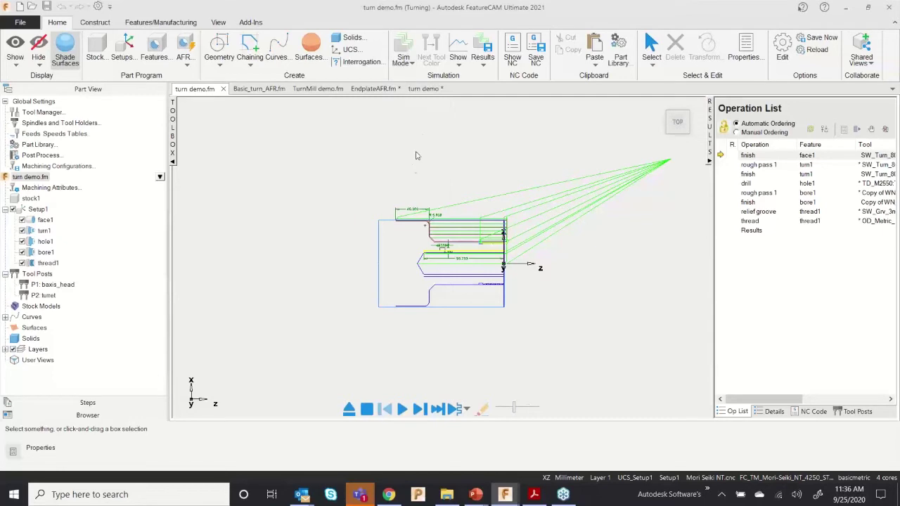
pyautogui.click(506, 408)
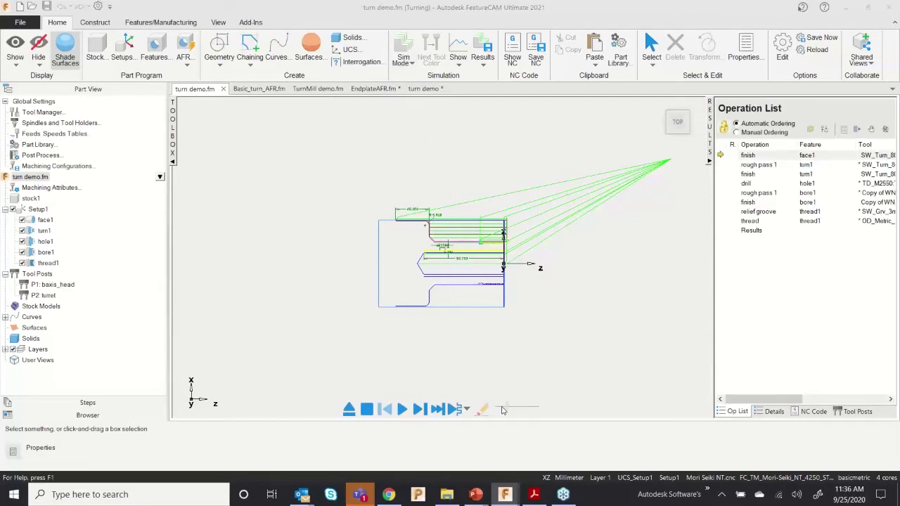
pyautogui.click(403, 409)
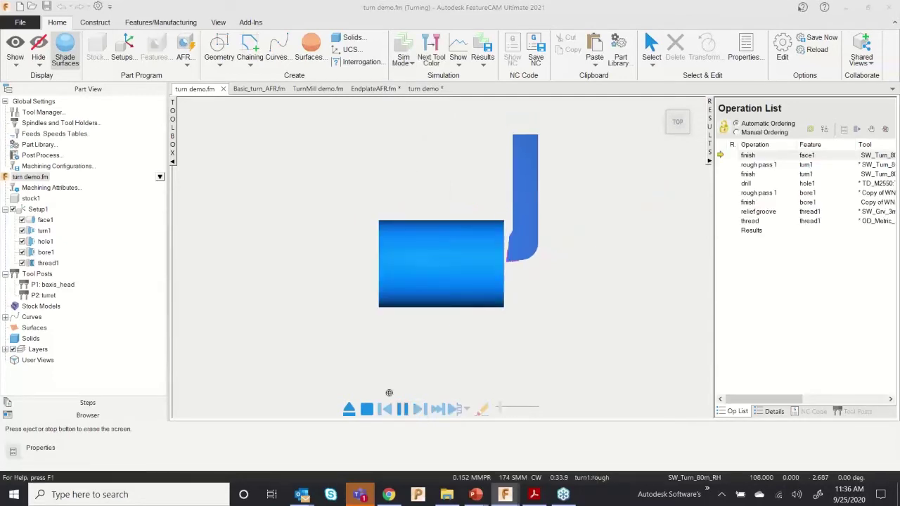
pyautogui.moveTo(470, 293); pyautogui.dragTo(512, 415, button='middle')
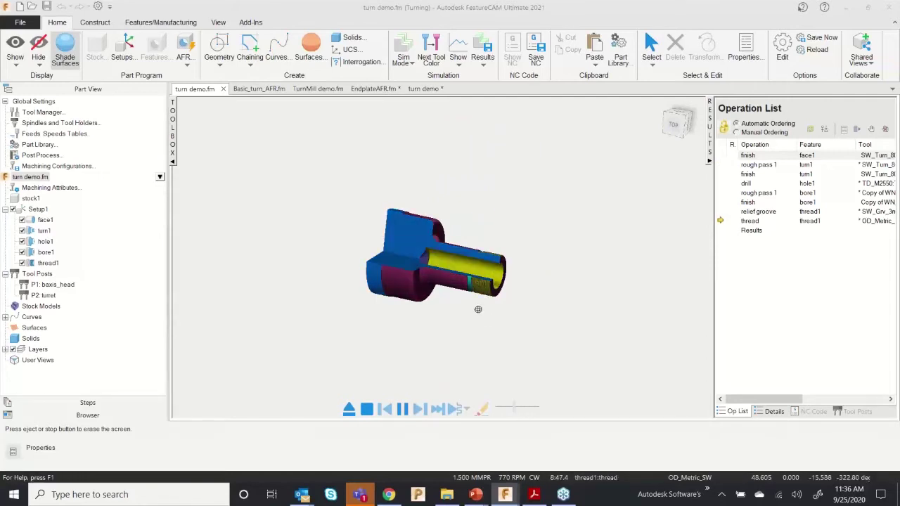
pyautogui.scroll(3, 478, 310)
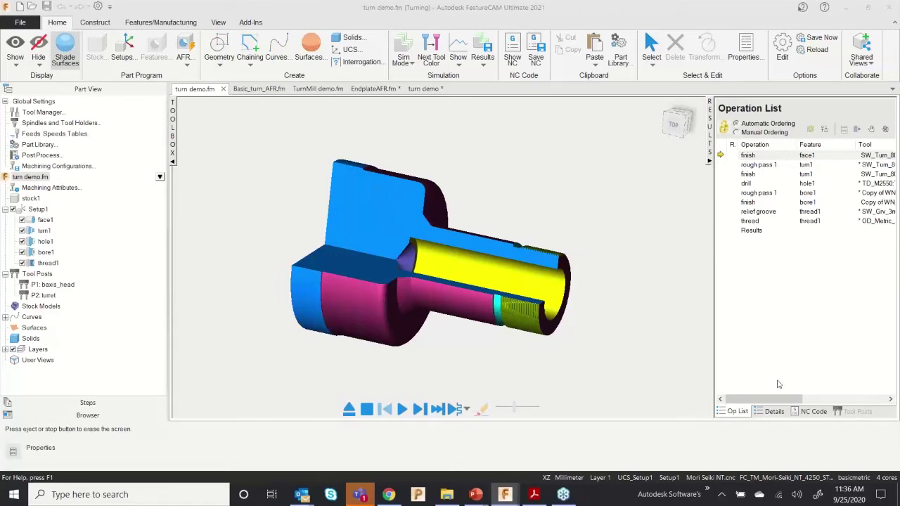
pyautogui.click(810, 412)
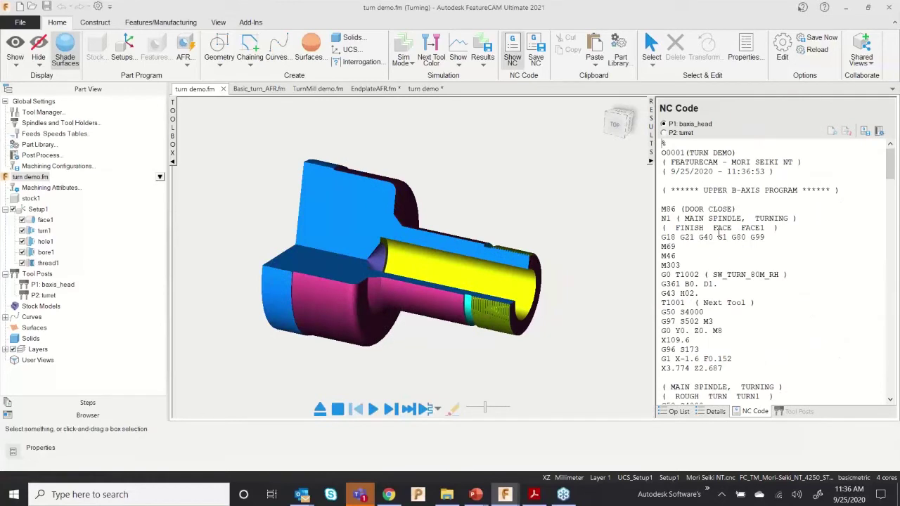
# Step: Scroll through the NC code, and set the Turn/Mill posting CNC file to Mazak_QuickTurn.cnc from the Turning folder
pyautogui.click(719, 232)
pyautogui.scroll(-10, 719, 233)
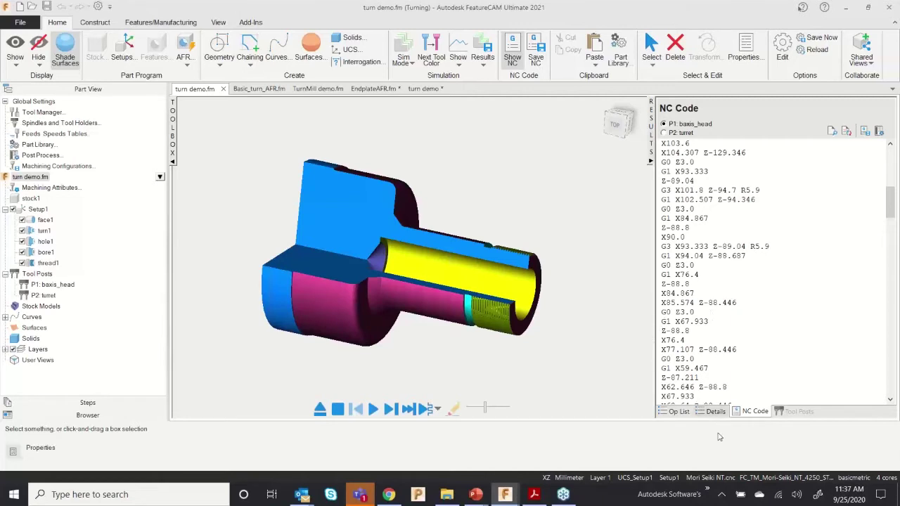
pyautogui.doubleClick(710, 481)
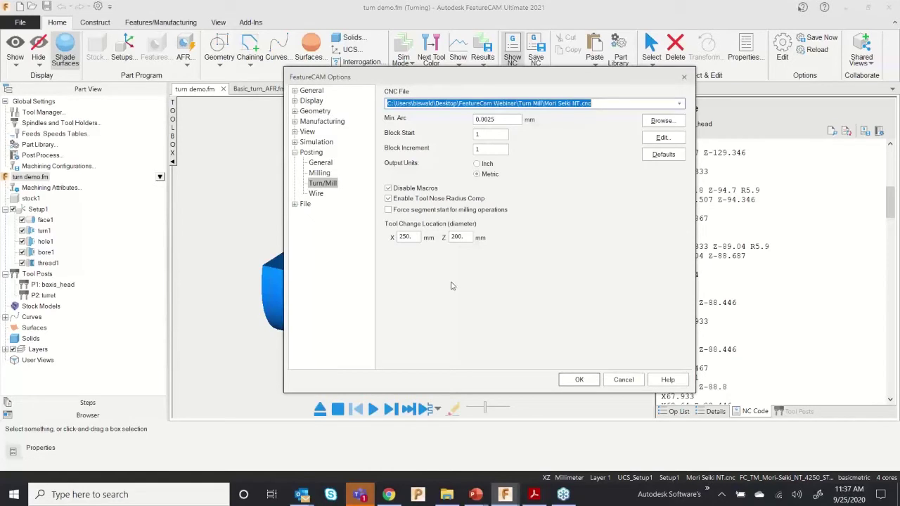
pyautogui.click(662, 120)
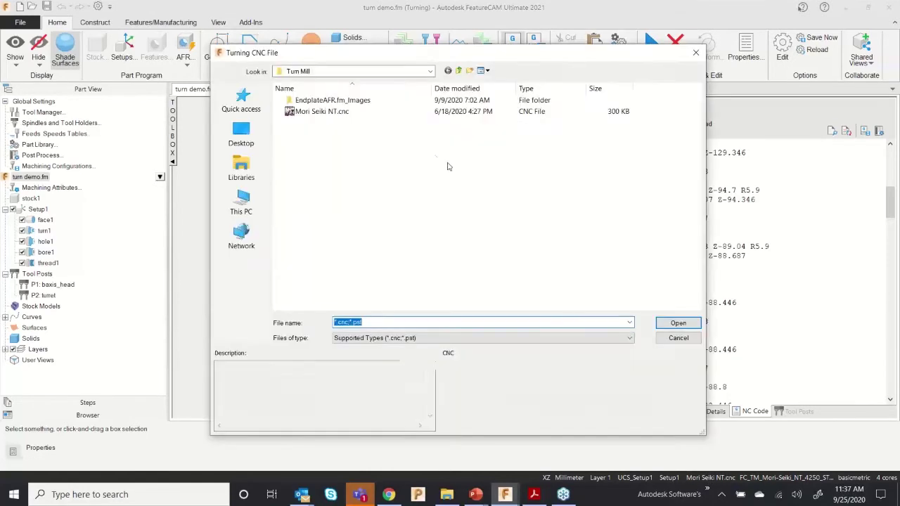
pyautogui.click(459, 70)
pyautogui.click(309, 123)
pyautogui.doubleClick(313, 125)
pyautogui.click(323, 113)
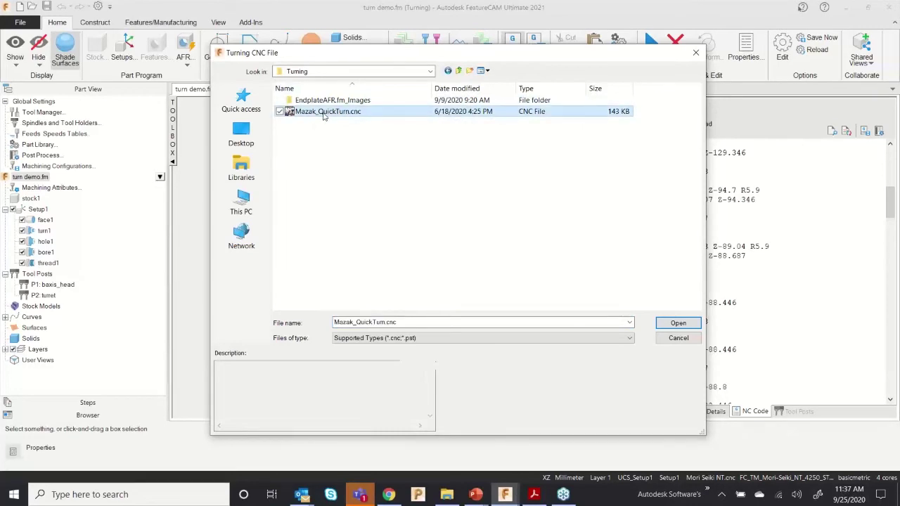
pyautogui.doubleClick(324, 113)
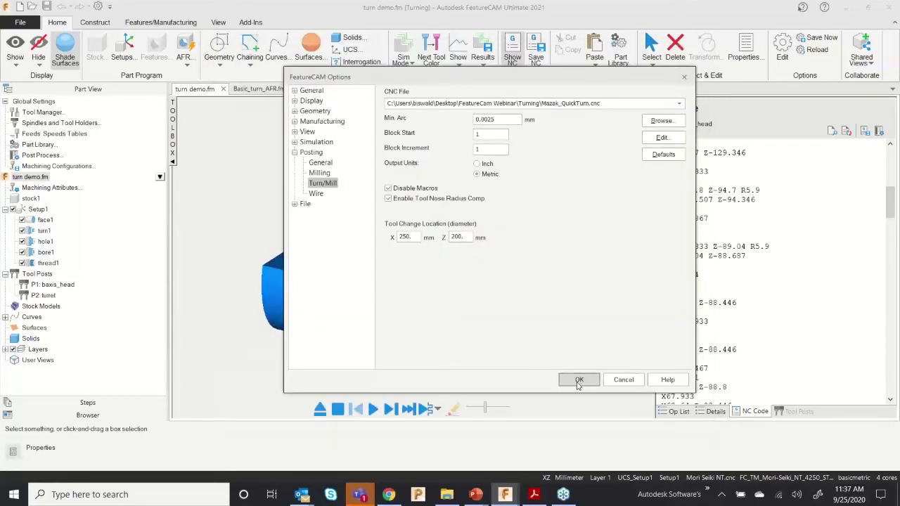
pyautogui.click(595, 386)
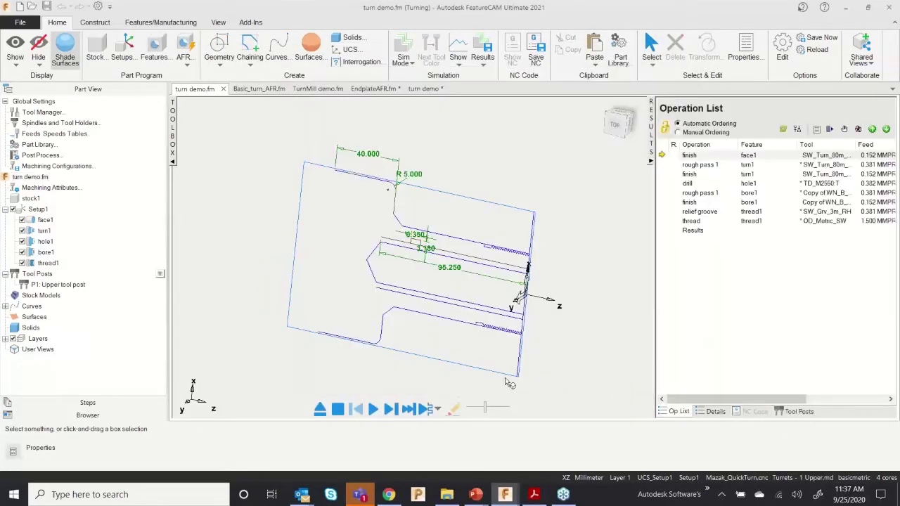
# Step: Run the 3D simulation of turn demo.fm at increased speed and review the NC code for the upper tool post
pyautogui.click(372, 411)
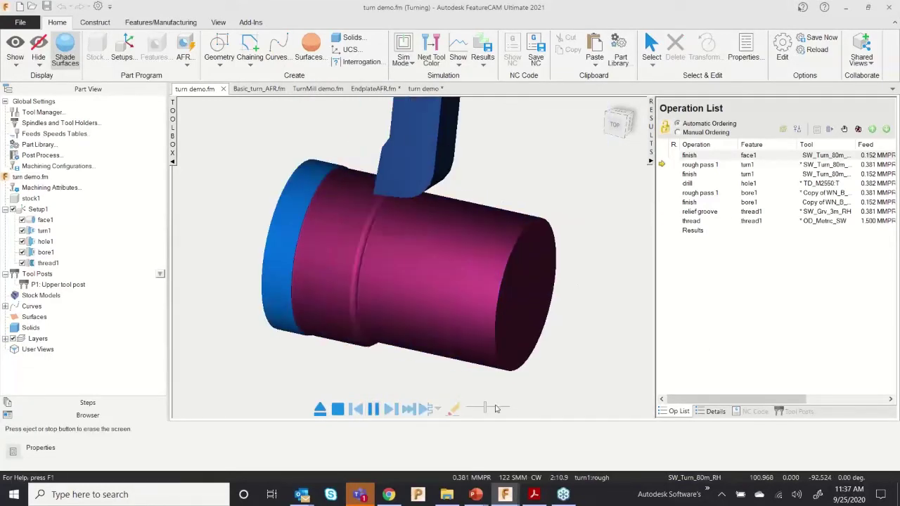
pyautogui.moveTo(485, 408); pyautogui.dragTo(495, 409)
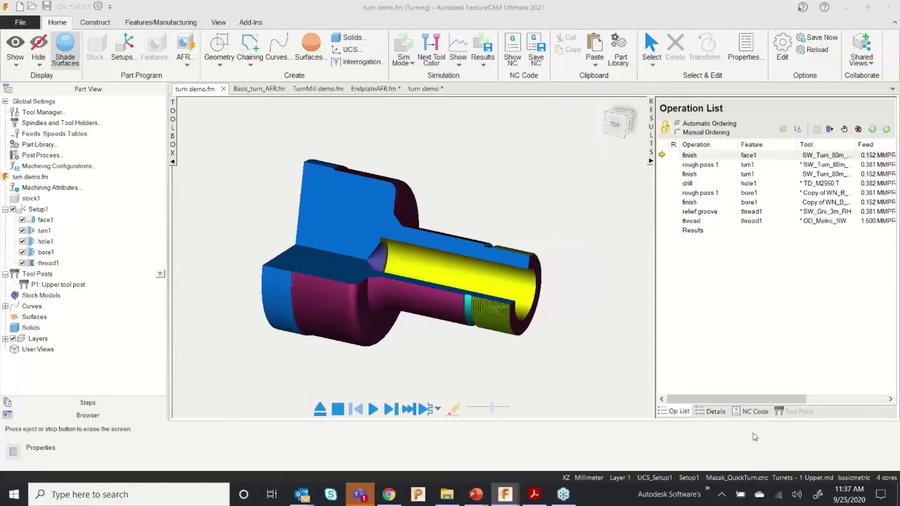
pyautogui.click(752, 412)
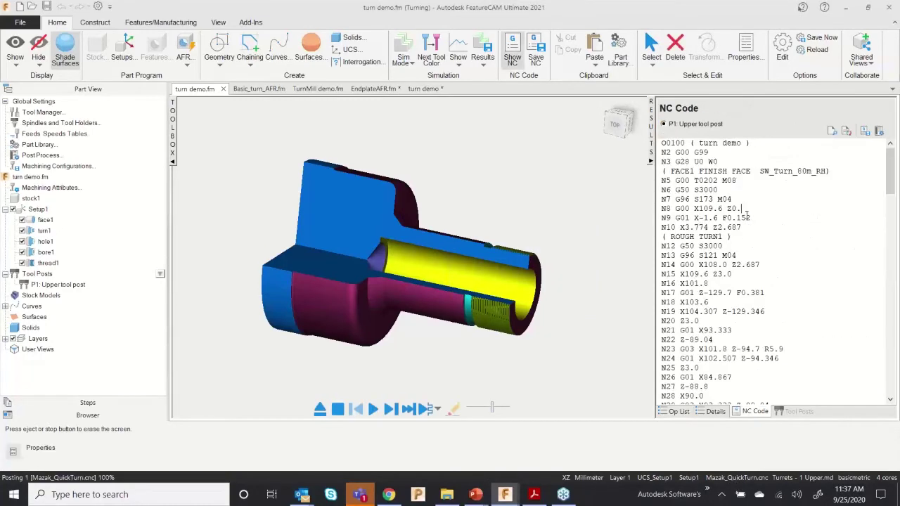
pyautogui.scroll(-3, 744, 223)
pyautogui.scroll(3, 747, 281)
# Step: Run the Machine simulation of turn demo.fm at increased speed and inspect the part in the chuck as it is cut
pyautogui.click(403, 58)
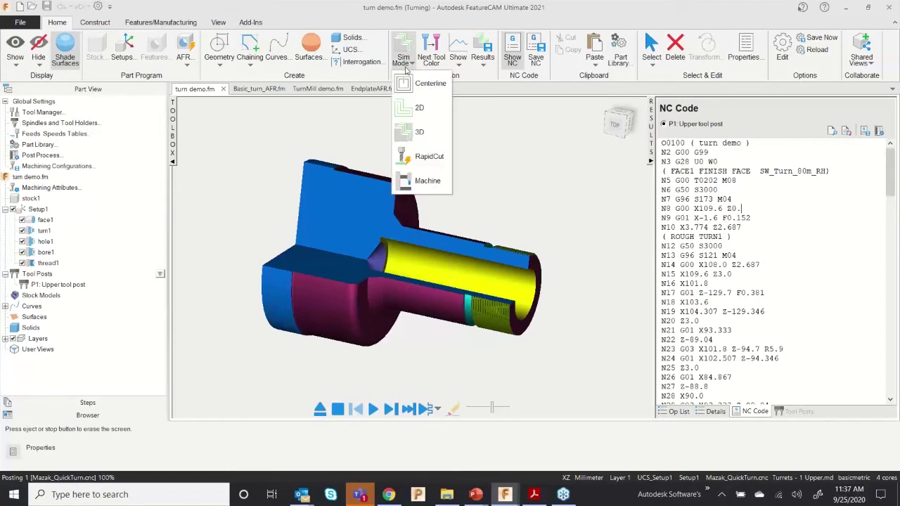
pyautogui.click(421, 182)
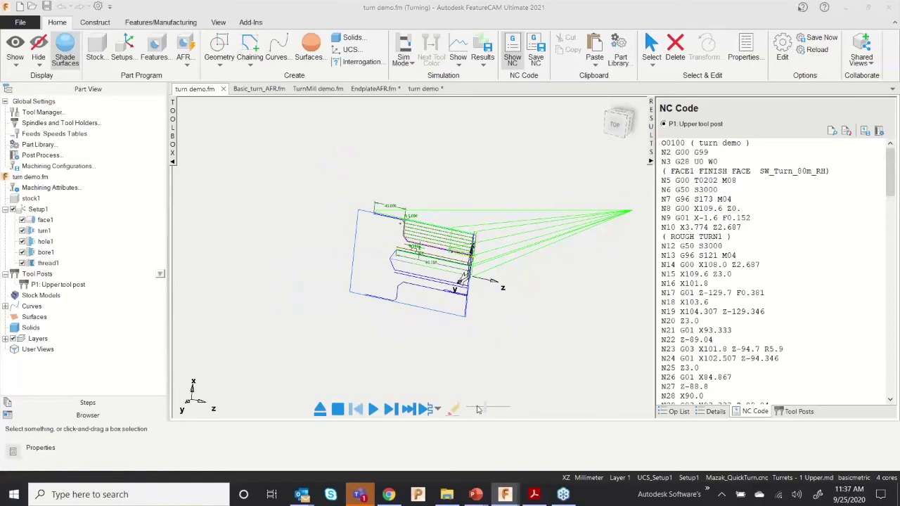
pyautogui.click(373, 408)
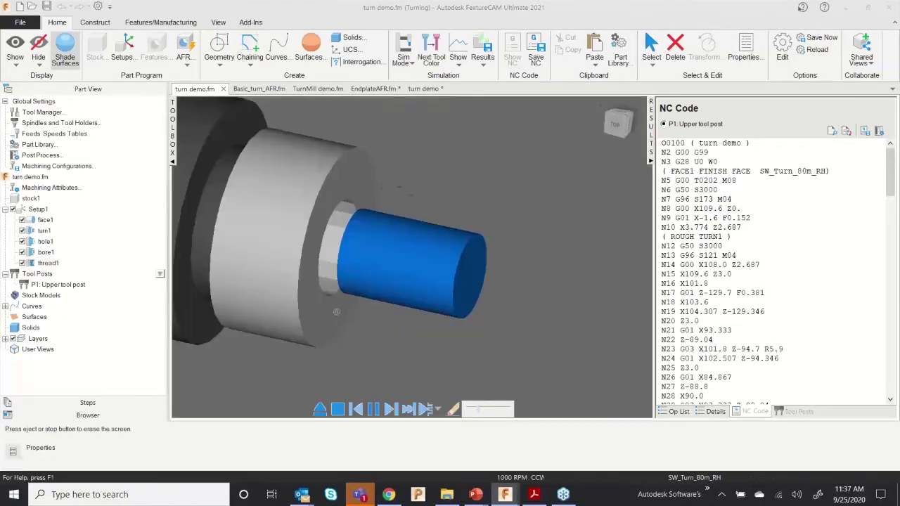
pyautogui.scroll(2, 368, 277)
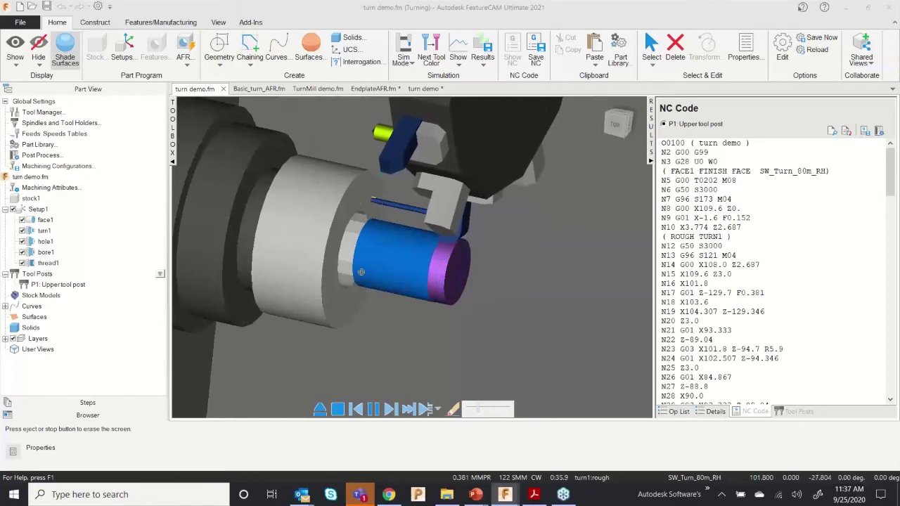
pyautogui.scroll(-2, 360, 271)
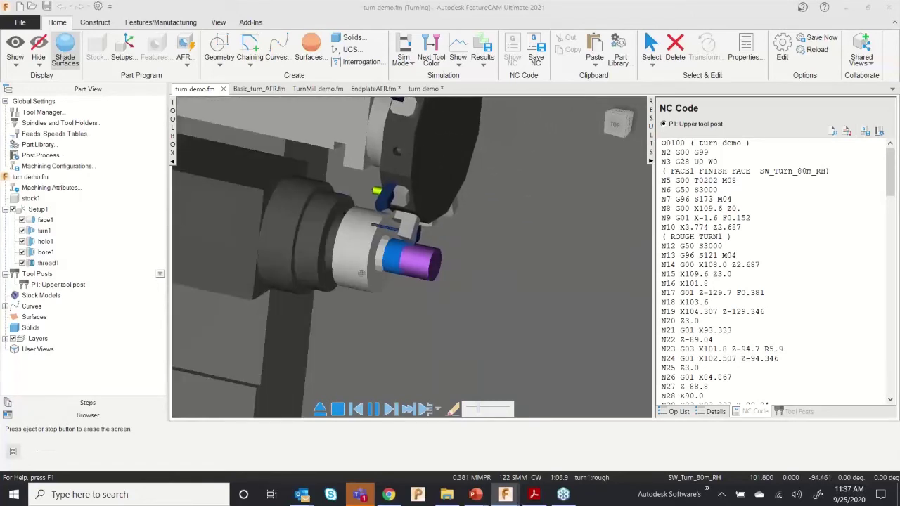
pyautogui.moveTo(488, 411); pyautogui.dragTo(494, 411)
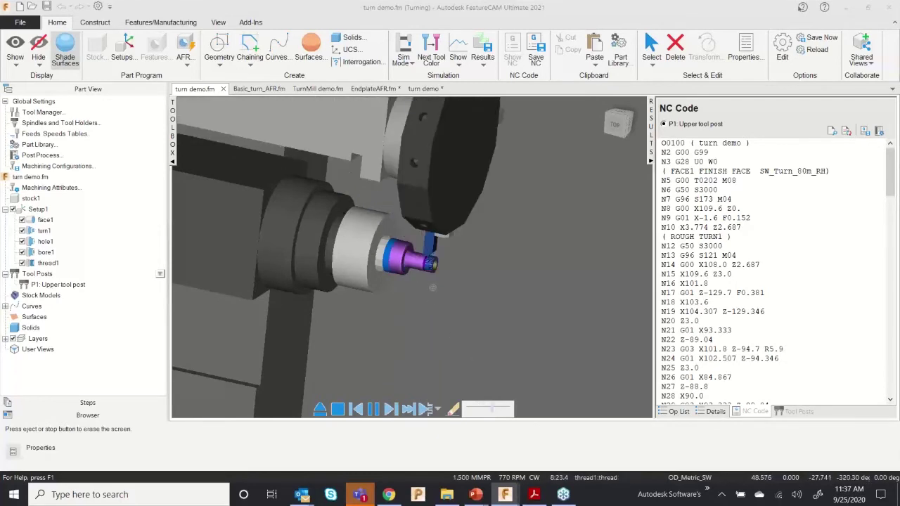
pyautogui.scroll(5, 432, 287)
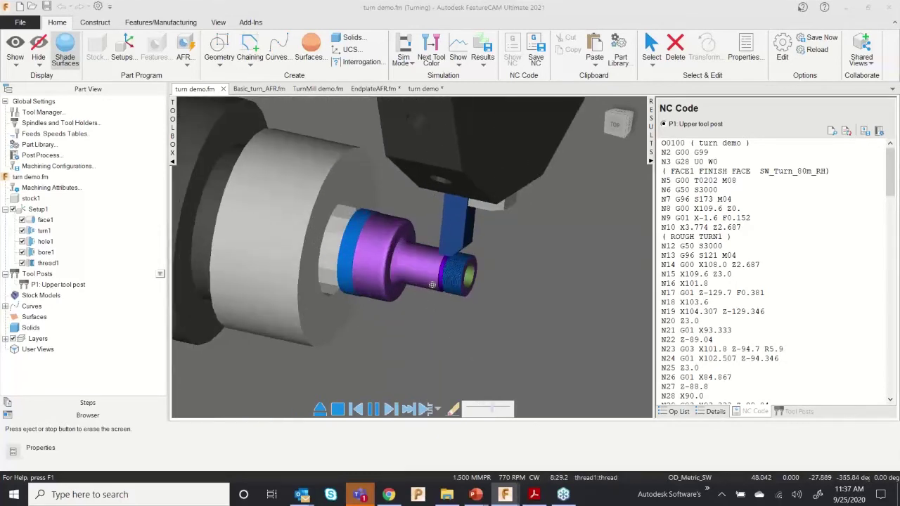
pyautogui.scroll(2, 432, 285)
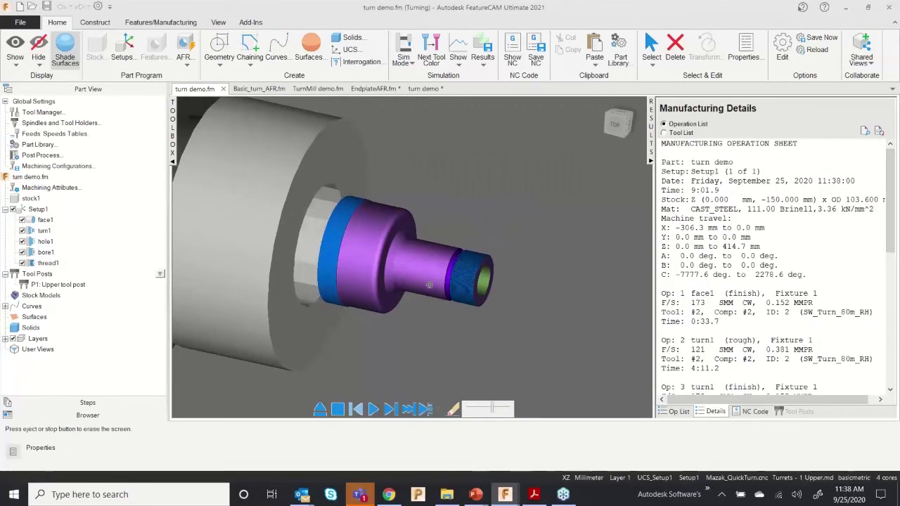
pyautogui.scroll(-2, 396, 275)
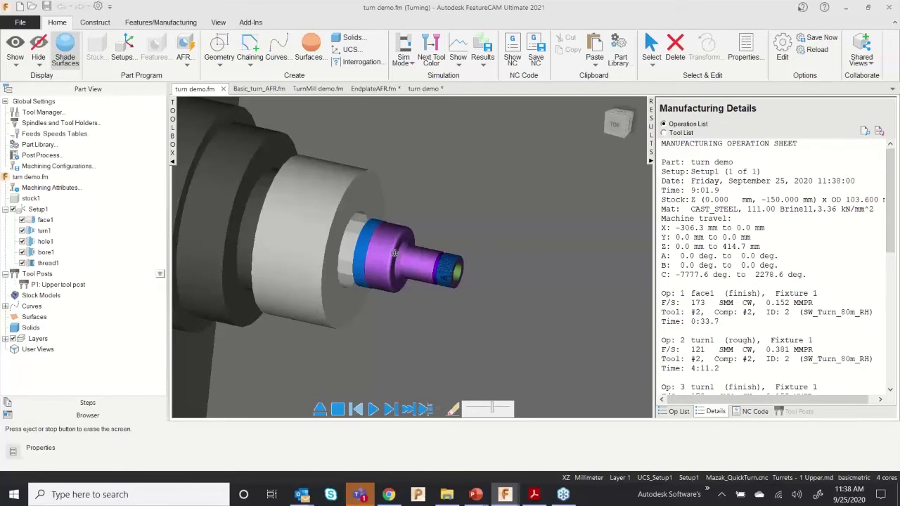
# Step: Start a new turning document and import Basic_turn_AFR.x_t from the Turning folder into it
pyautogui.click(425, 89)
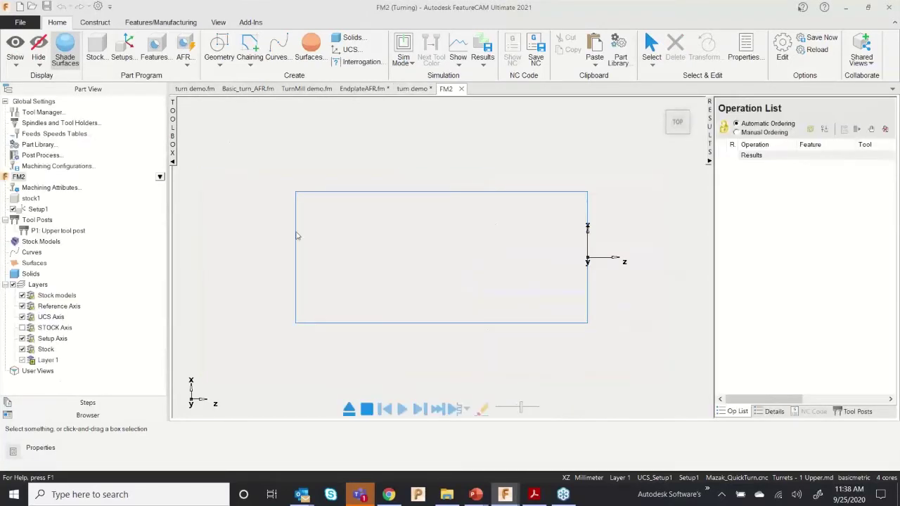
pyautogui.moveTo(476, 497)
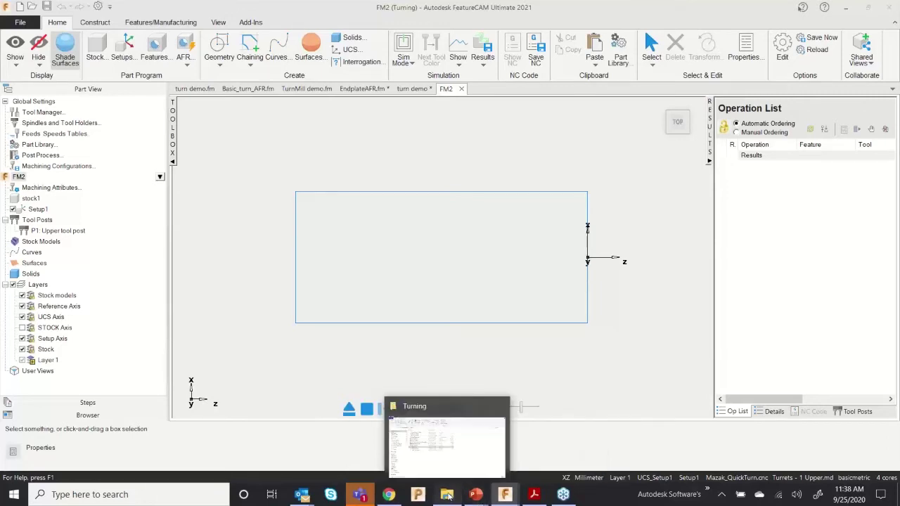
pyautogui.click(446, 495)
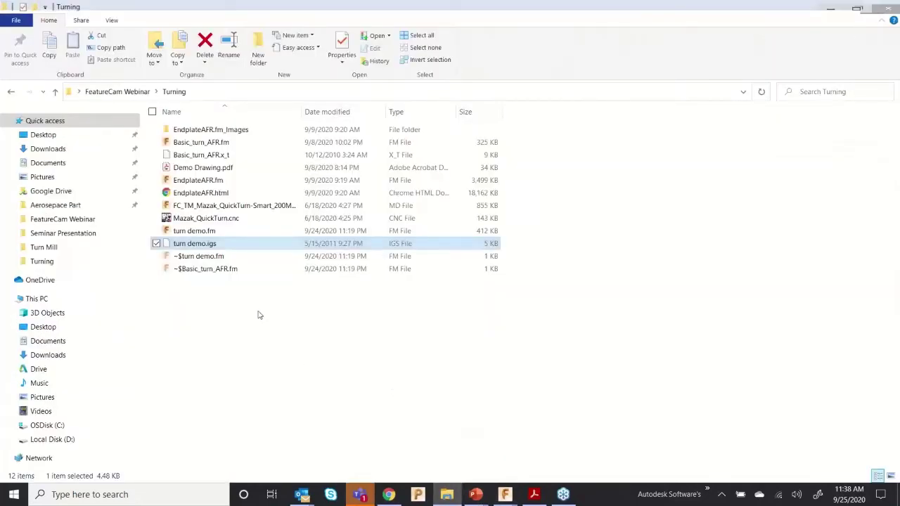
pyautogui.click(204, 156)
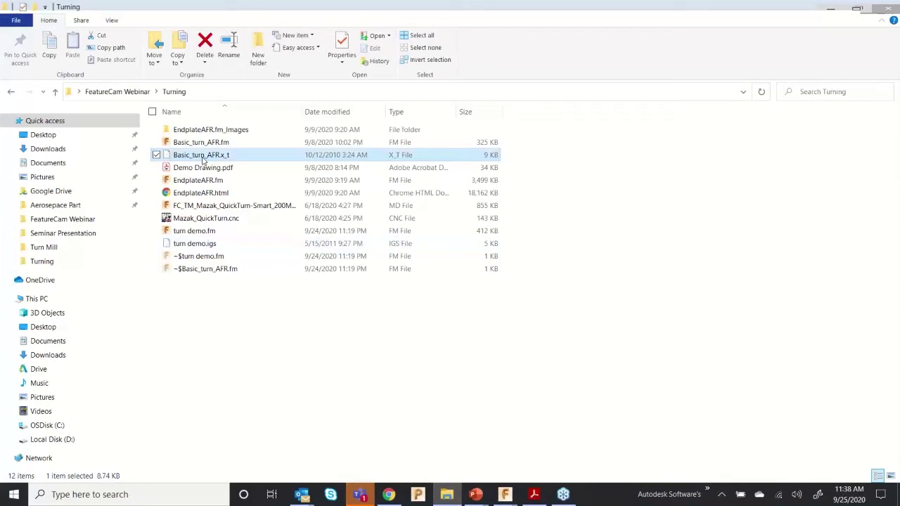
pyautogui.moveTo(200, 161); pyautogui.dragTo(398, 252)
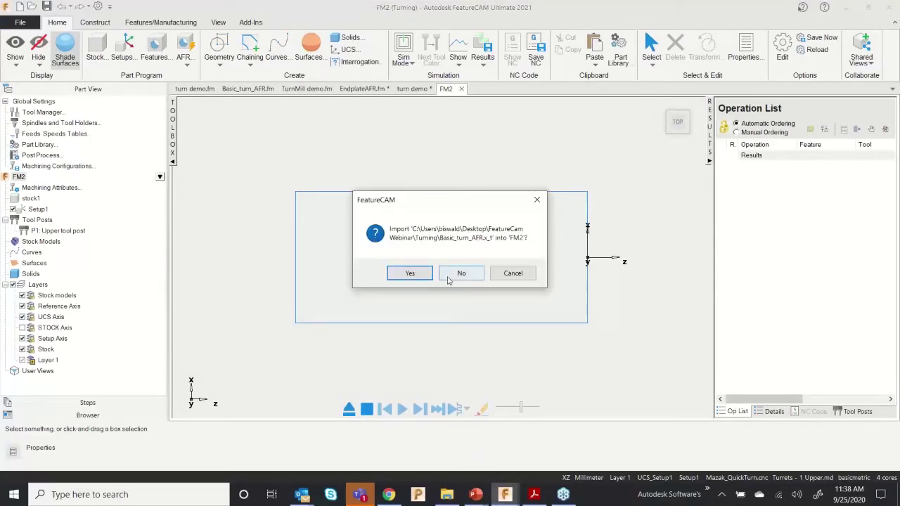
pyautogui.click(416, 274)
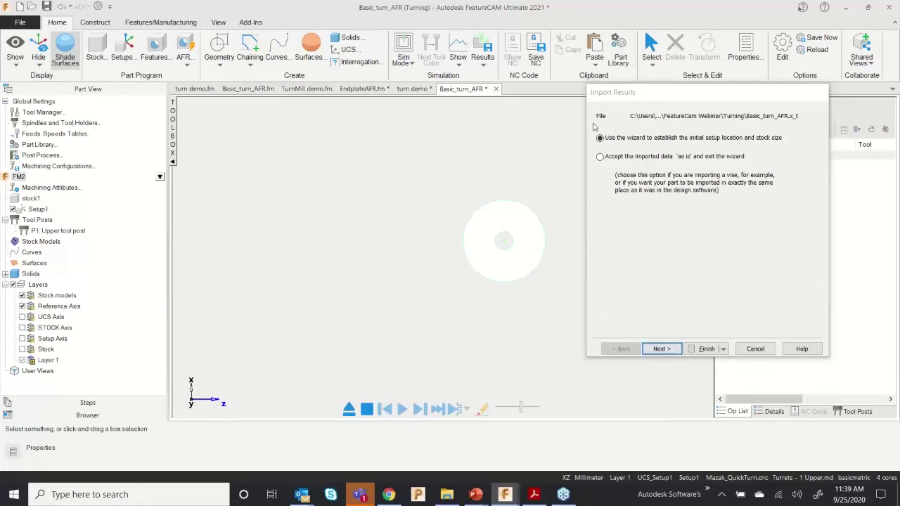
# Step: Use the import wizard to align the setup's Z direction with the center of the part's revolved surface, keeping the proposed X direction
pyautogui.click(658, 350)
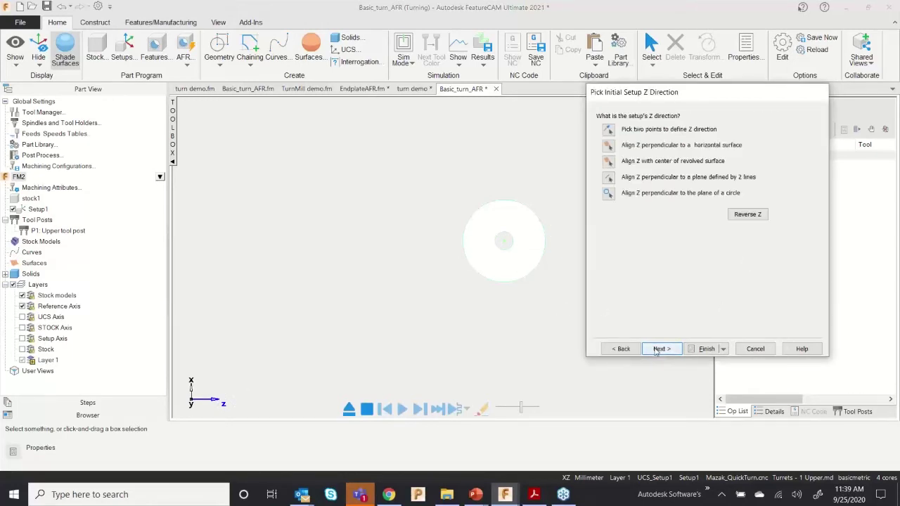
pyautogui.click(622, 163)
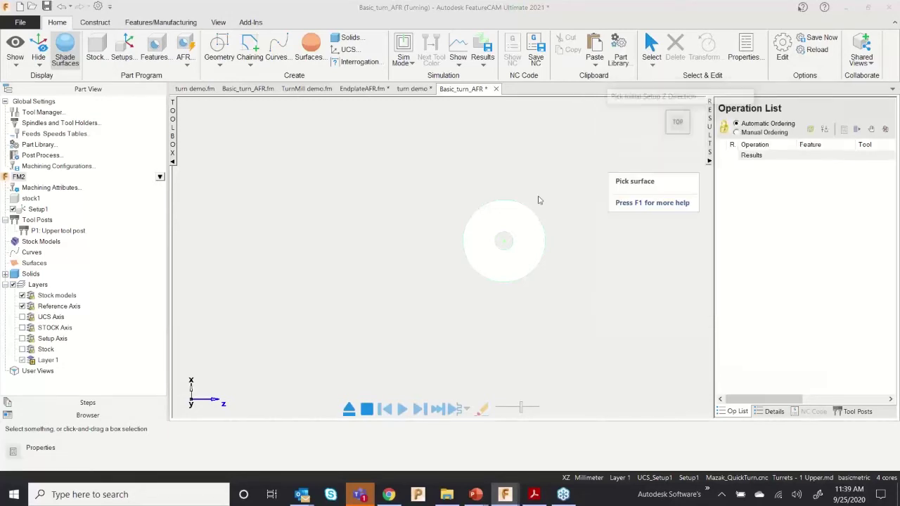
pyautogui.click(479, 252)
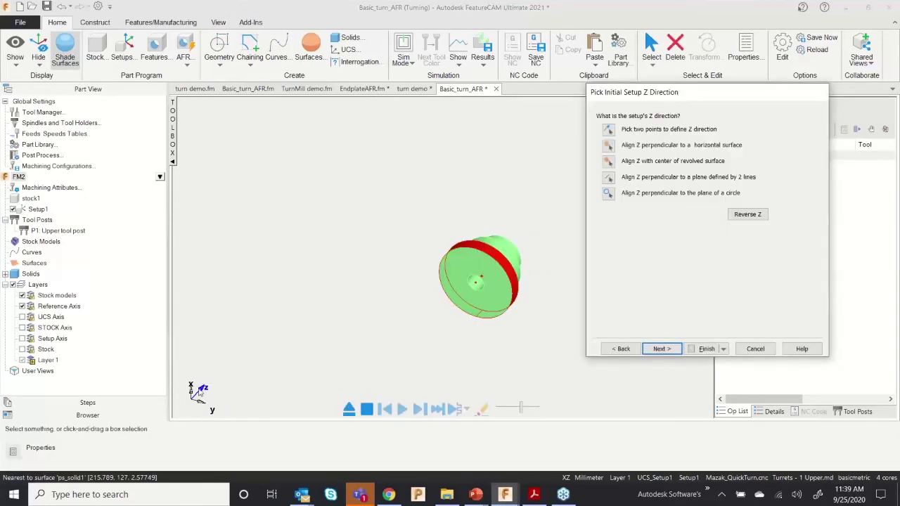
pyautogui.click(651, 352)
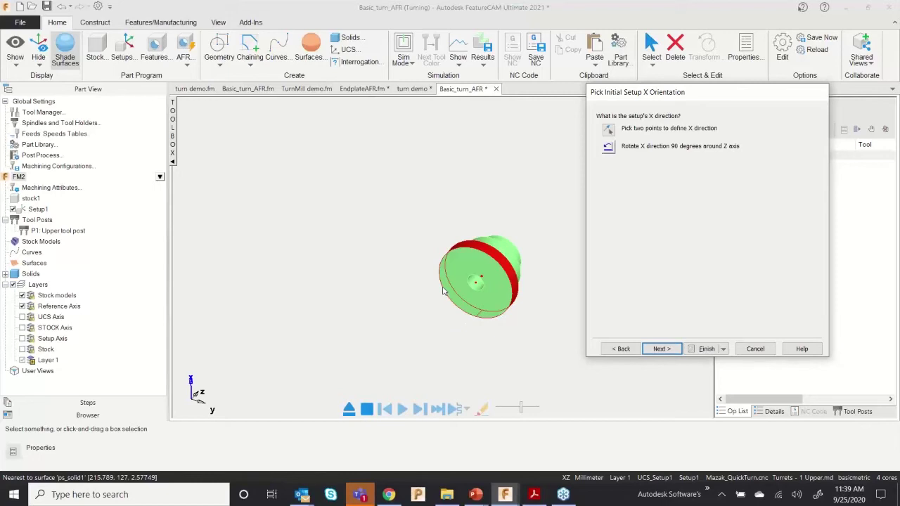
pyautogui.click(661, 349)
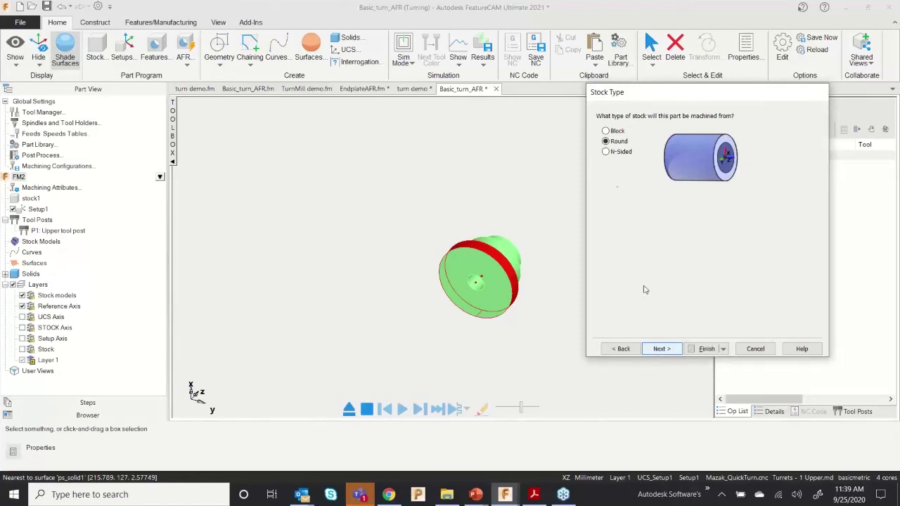
# Step: Accept Round as the stock type and keep the proposed stock center, continuing to the stock dimensions
pyautogui.click(662, 348)
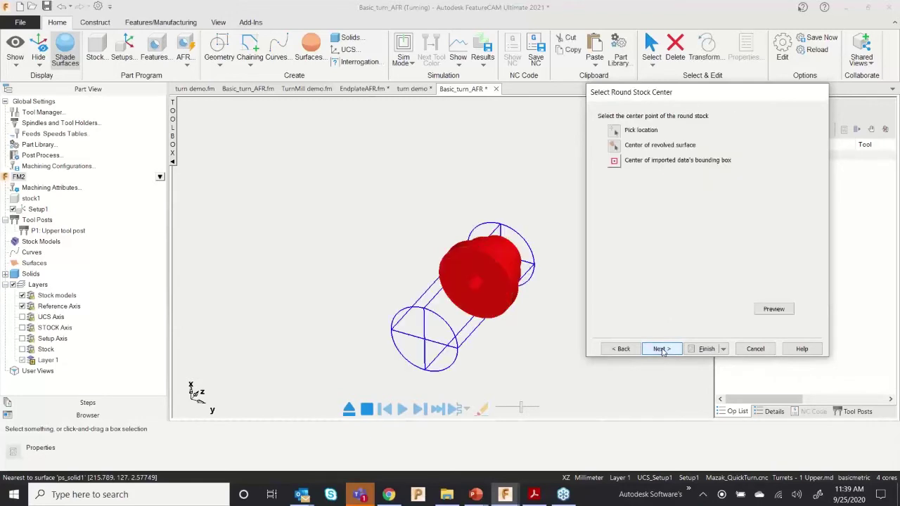
pyautogui.moveTo(513, 206); pyautogui.dragTo(351, 334, button='middle')
pyautogui.click(665, 351)
pyautogui.click(661, 349)
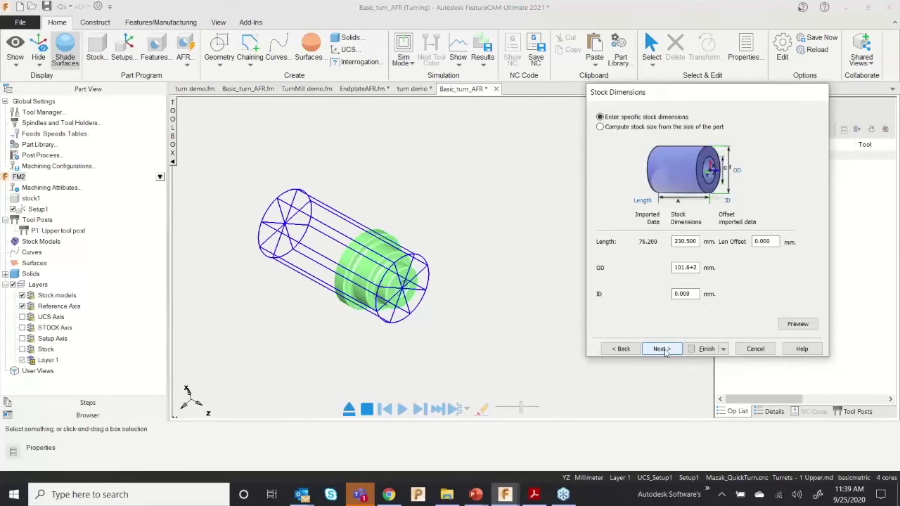
# Step: Compute the stock size from the part size, keeping 30 mm of extra stock at the back, and continue to the setup location
pyautogui.click(616, 127)
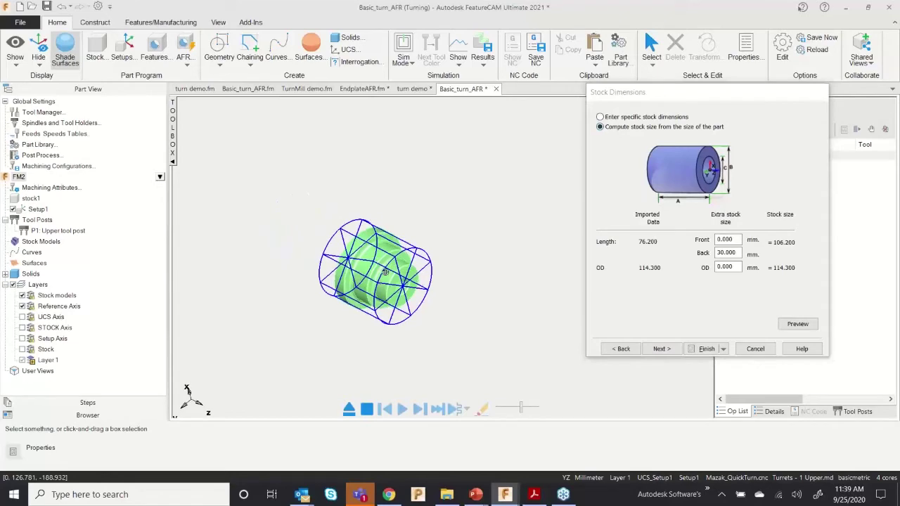
pyautogui.scroll(3, 380, 281)
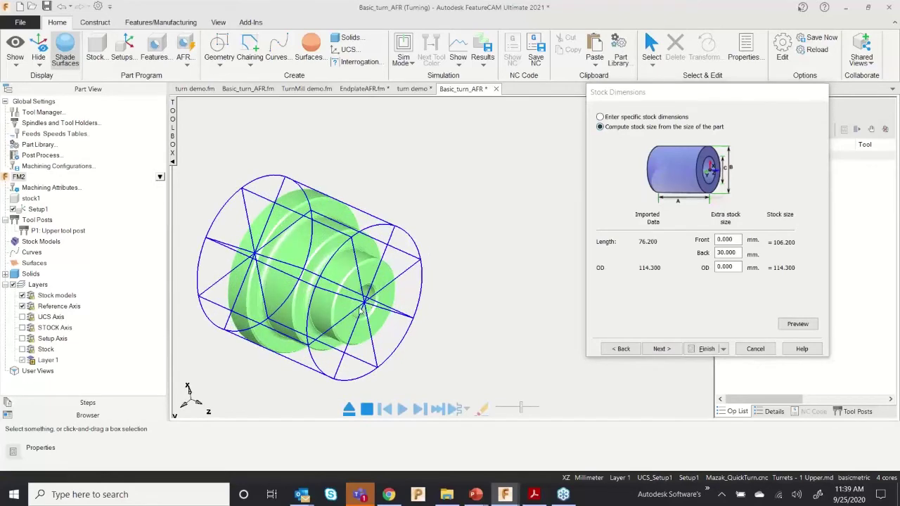
pyautogui.moveTo(338, 270); pyautogui.dragTo(364, 286, button='middle')
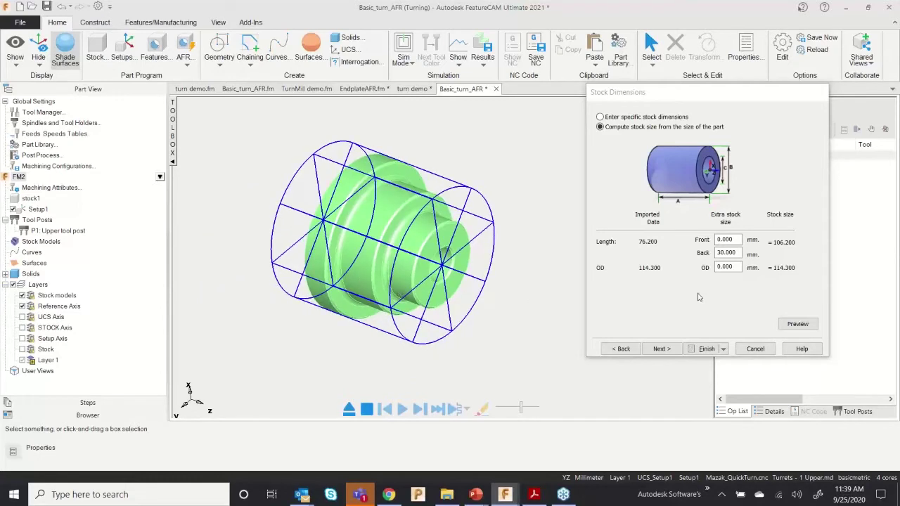
pyautogui.click(740, 251)
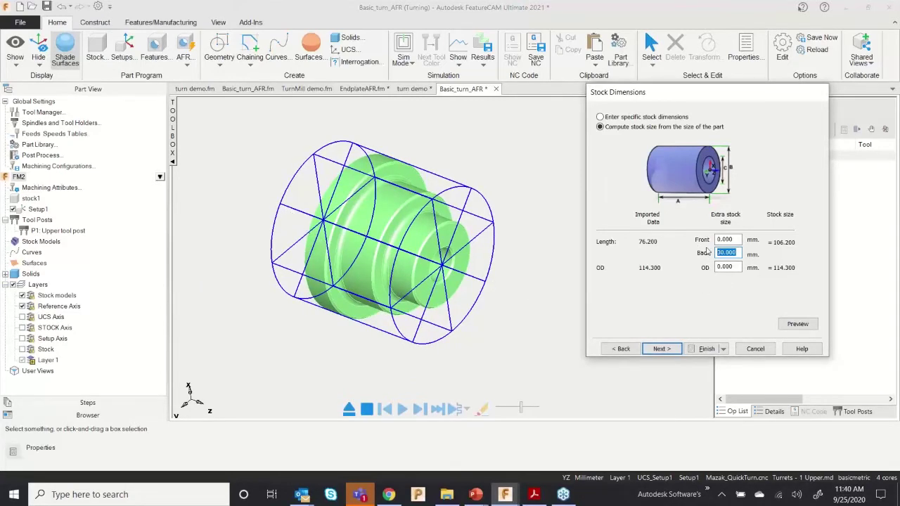
pyautogui.click(663, 350)
pyautogui.click(662, 349)
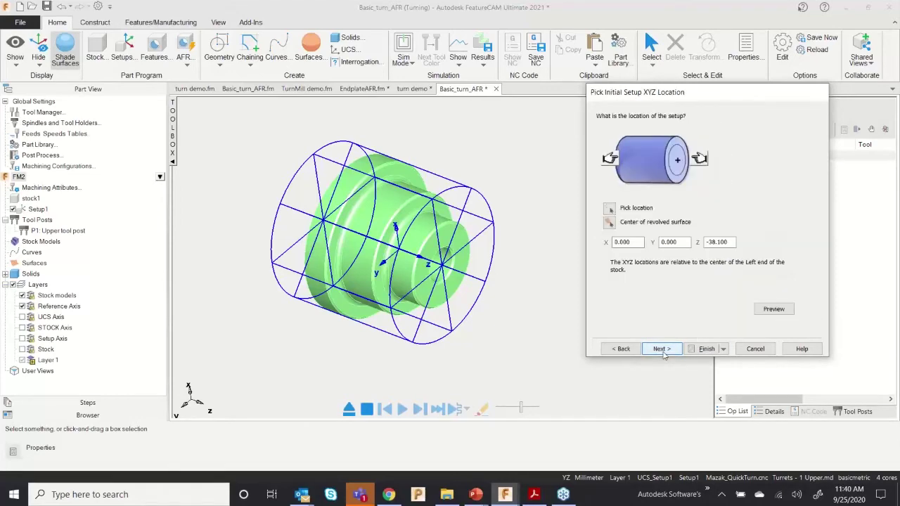
# Step: Place the setup origin at the center of the stock's front face, at X 0, Y 0, Z 0, and finish the stock wizard
pyautogui.click(410, 268)
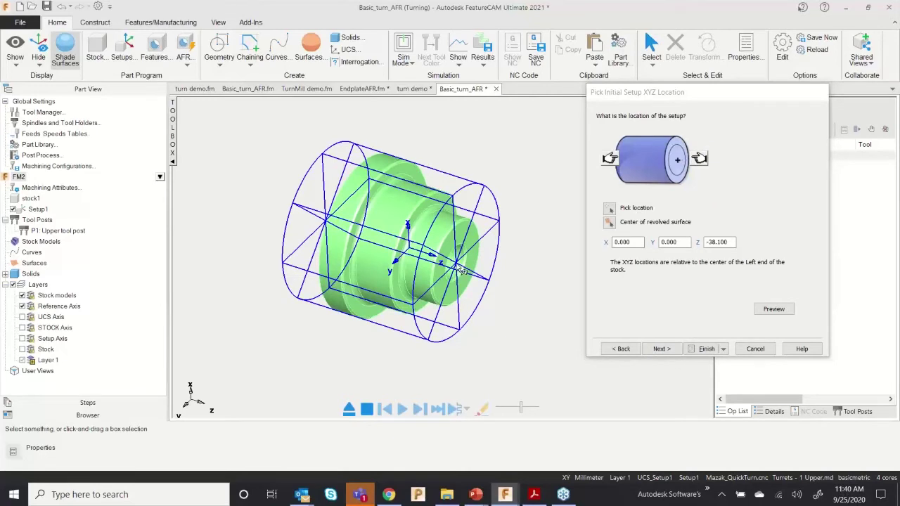
pyautogui.click(700, 164)
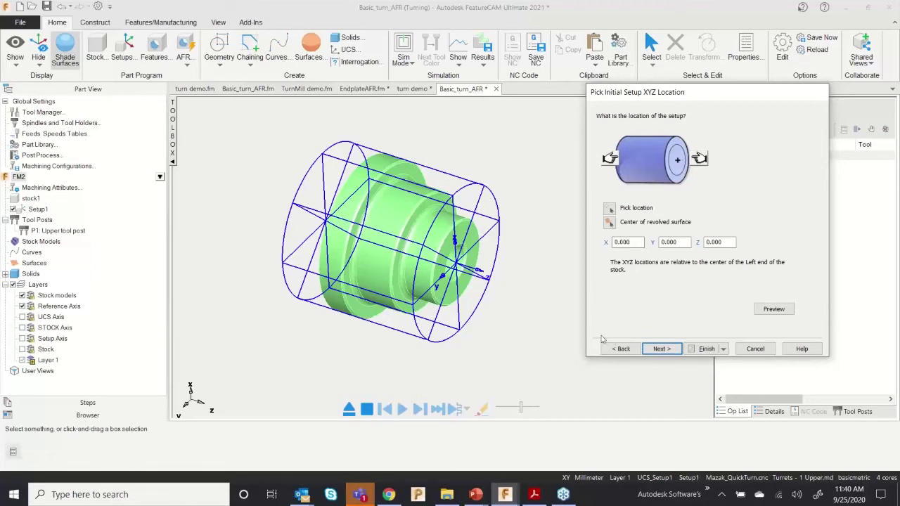
pyautogui.click(674, 351)
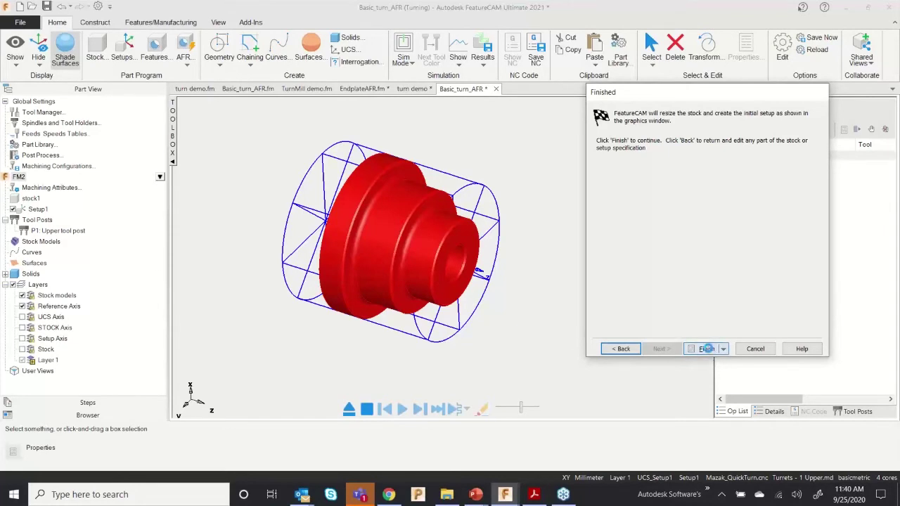
pyautogui.click(707, 349)
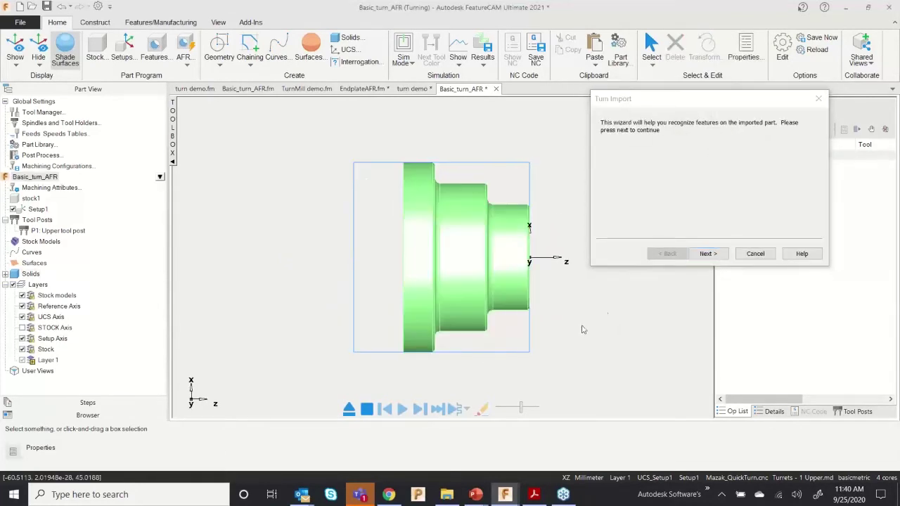
# Step: Recognize holes and the bore, face, hole and turn features for Setup1 from the solid with the Polygonal method, and create them
pyautogui.click(705, 253)
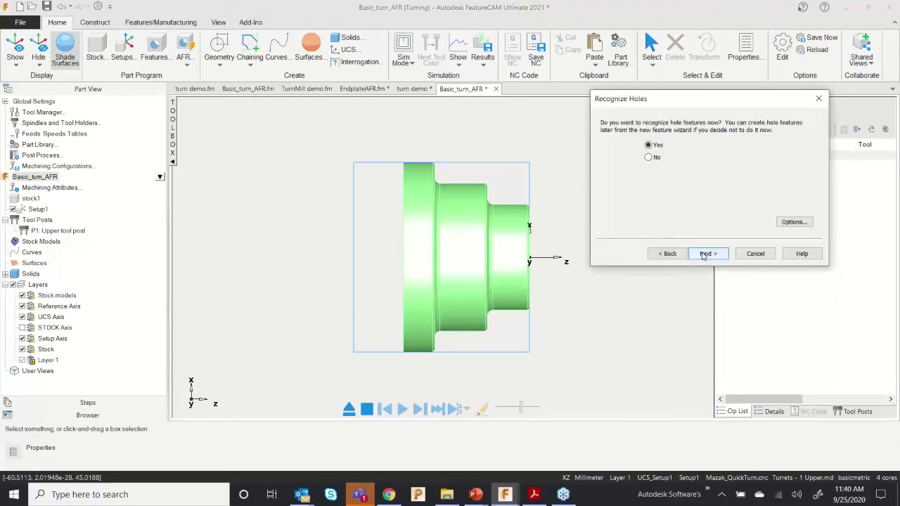
pyautogui.click(704, 254)
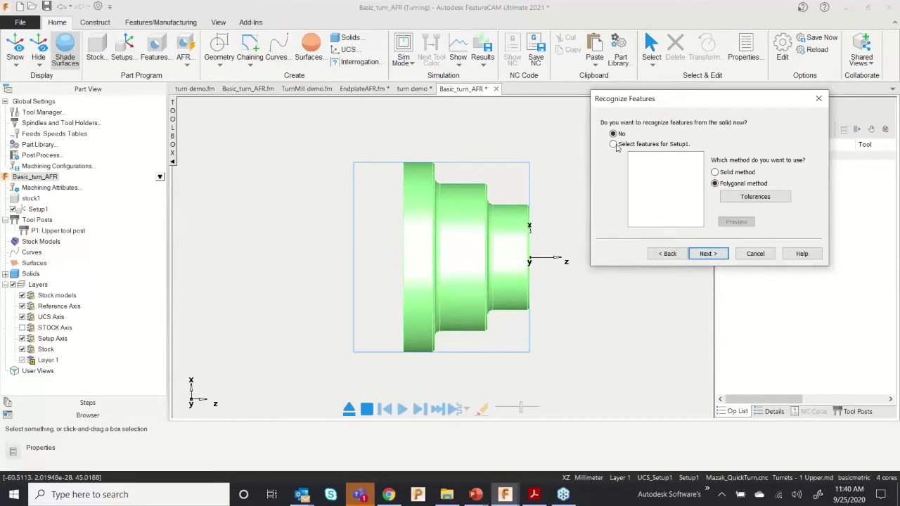
pyautogui.click(614, 144)
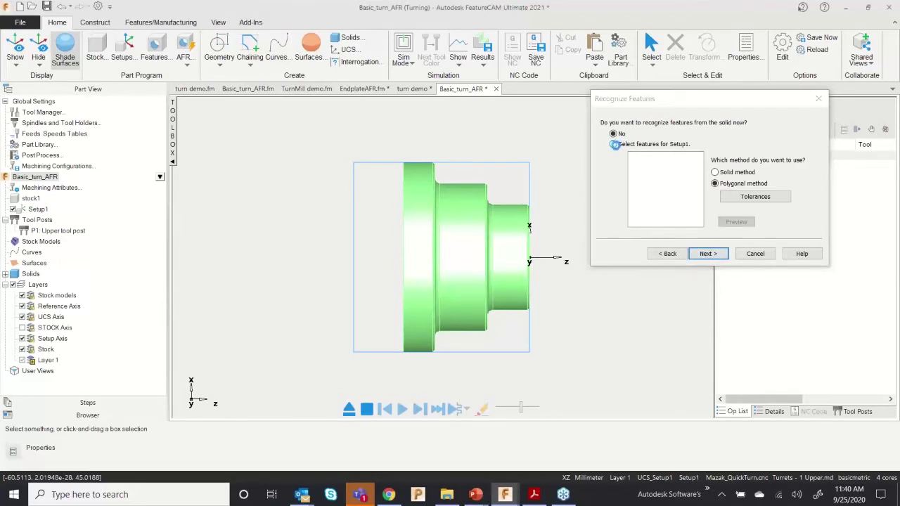
pyautogui.moveTo(572, 284); pyautogui.dragTo(466, 245, button='middle')
pyautogui.scroll(2, 540, 335)
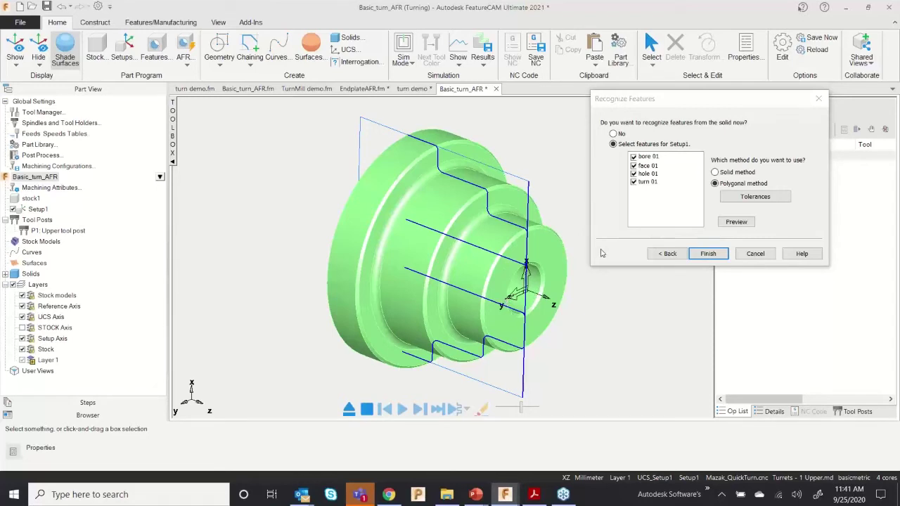
pyautogui.click(637, 157)
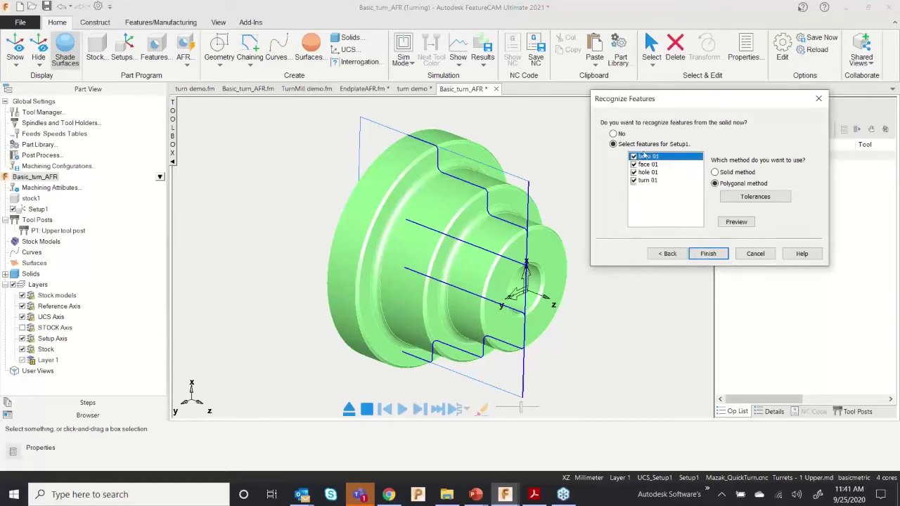
pyautogui.click(707, 254)
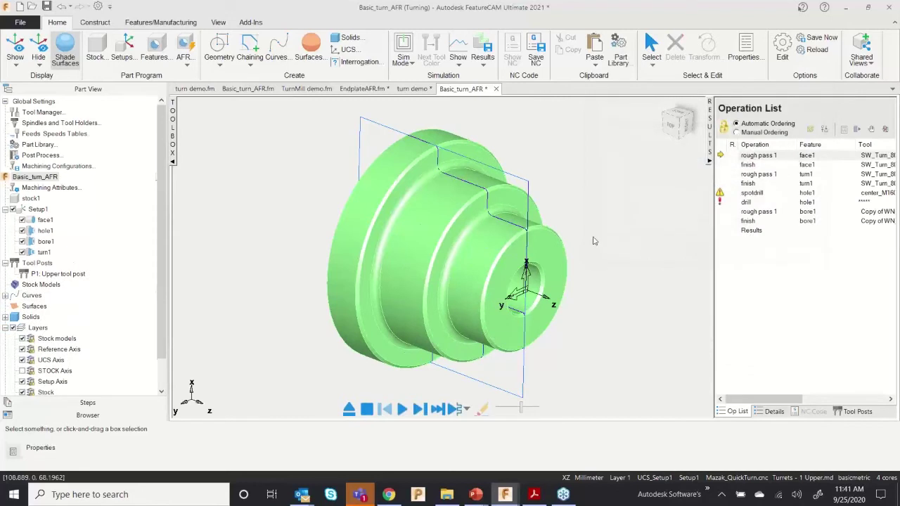
# Step: Examine the manufacturing details for the warning and error on hole1's spot drill and drill operations, then return to the operation list
pyautogui.click(750, 204)
pyautogui.click(670, 232)
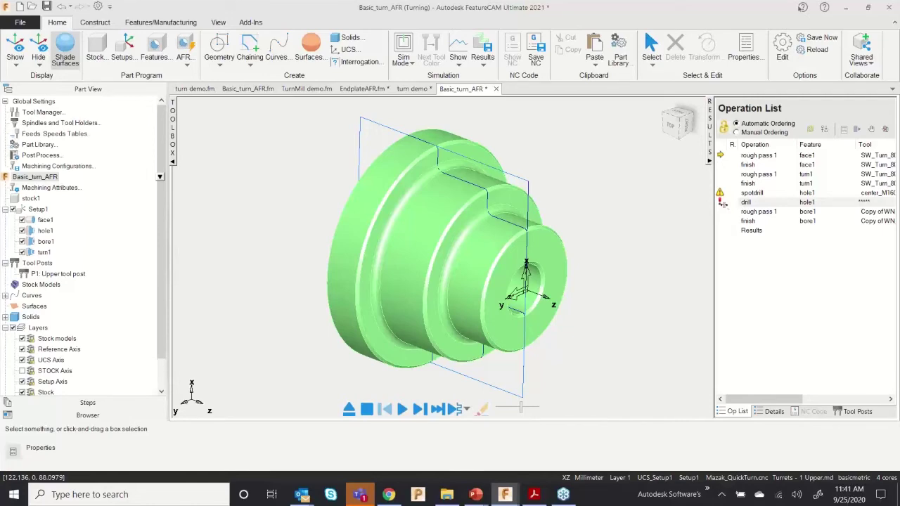
pyautogui.click(771, 416)
pyautogui.scroll(-8, 640, 309)
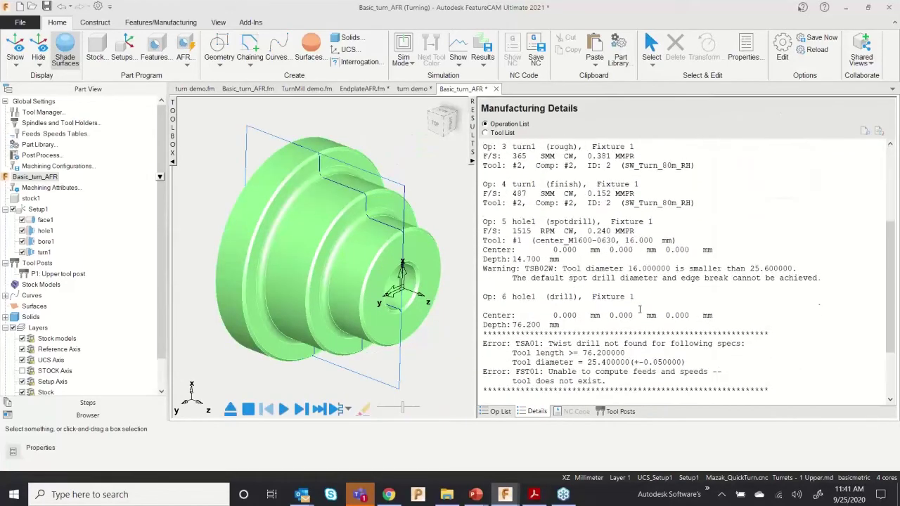
pyautogui.scroll(-1, 640, 309)
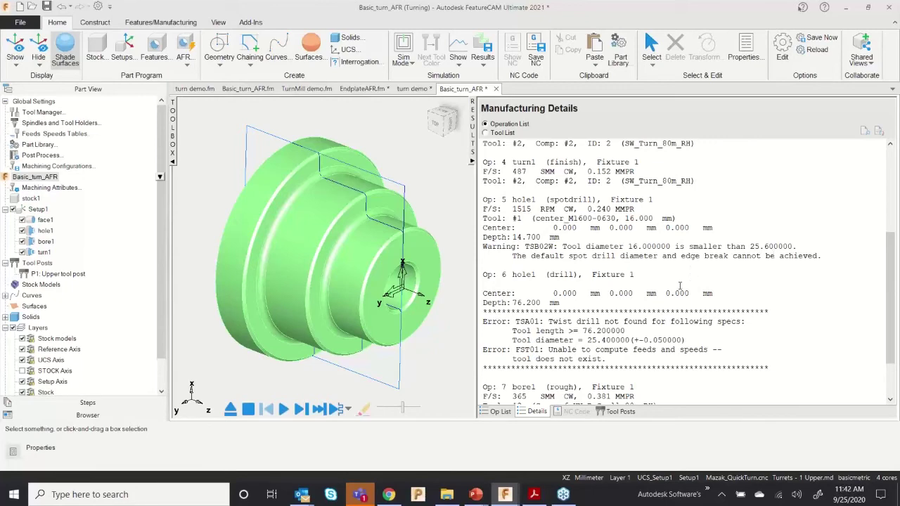
pyautogui.scroll(-2, 680, 285)
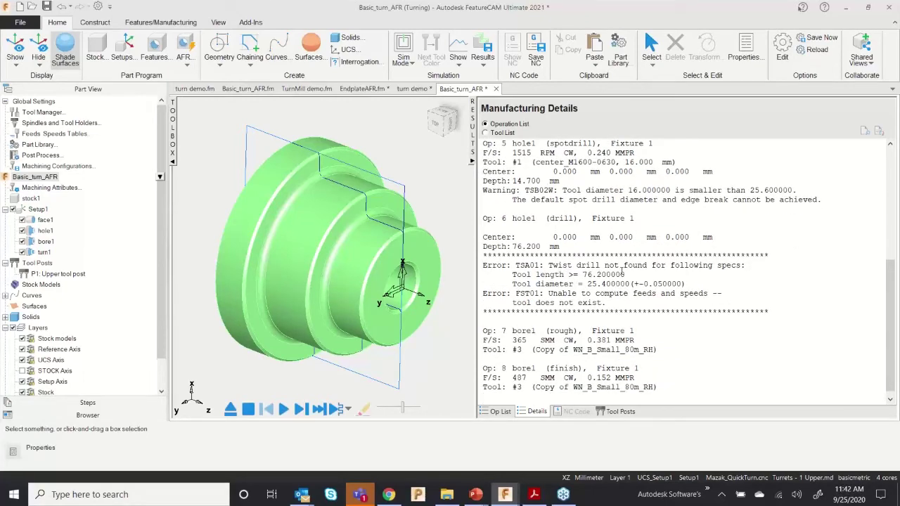
pyautogui.click(500, 413)
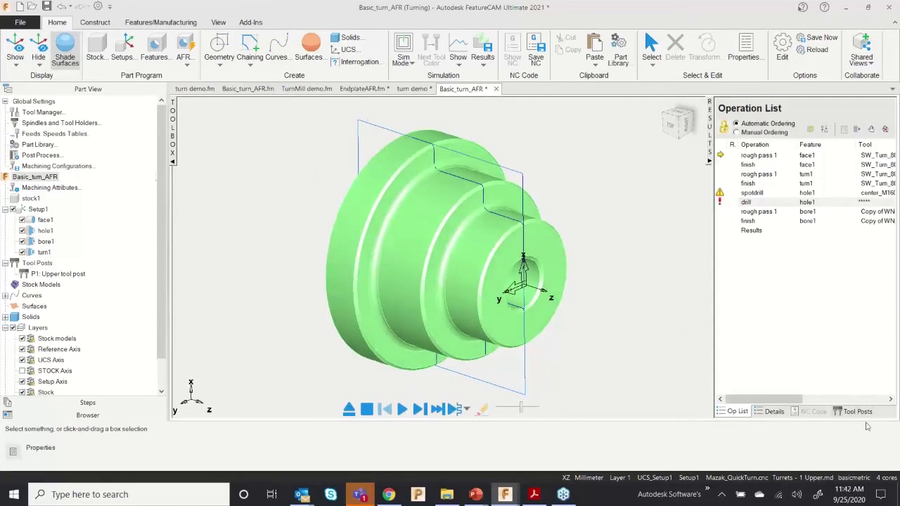
# Step: Switch the active tool crib from basicmetric to tools so hole1's operations get suitable tools
pyautogui.click(853, 479)
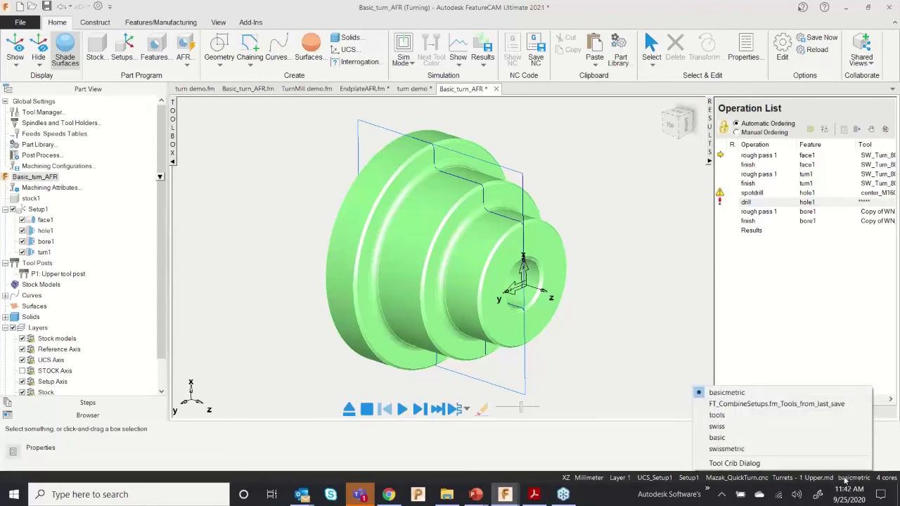
pyautogui.click(725, 420)
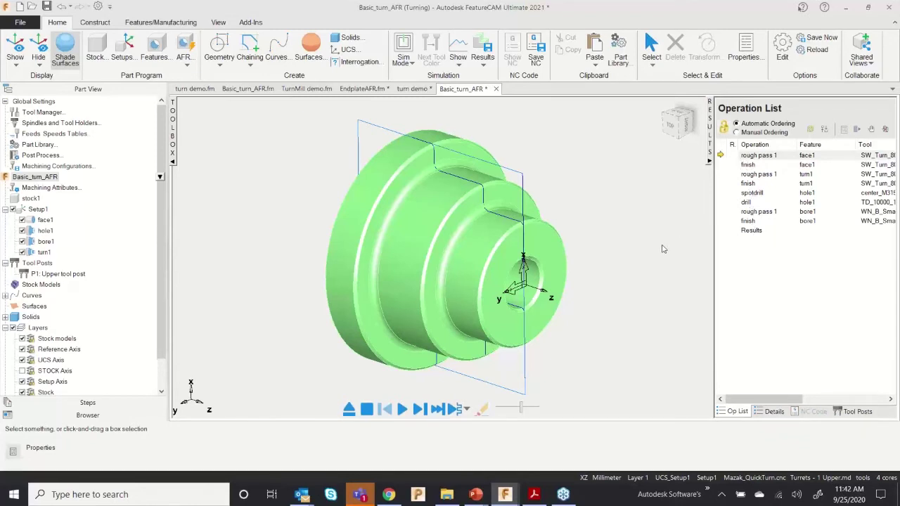
pyautogui.moveTo(478, 241); pyautogui.dragTo(478, 248, button='middle')
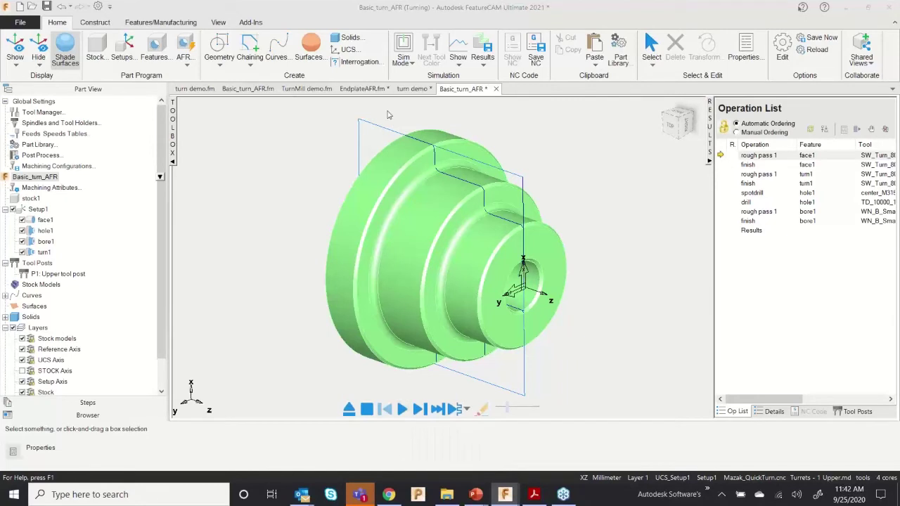
# Step: Run a 3D simulation of Basic_turn_AFR and inspect the sectioned part
pyautogui.click(402, 63)
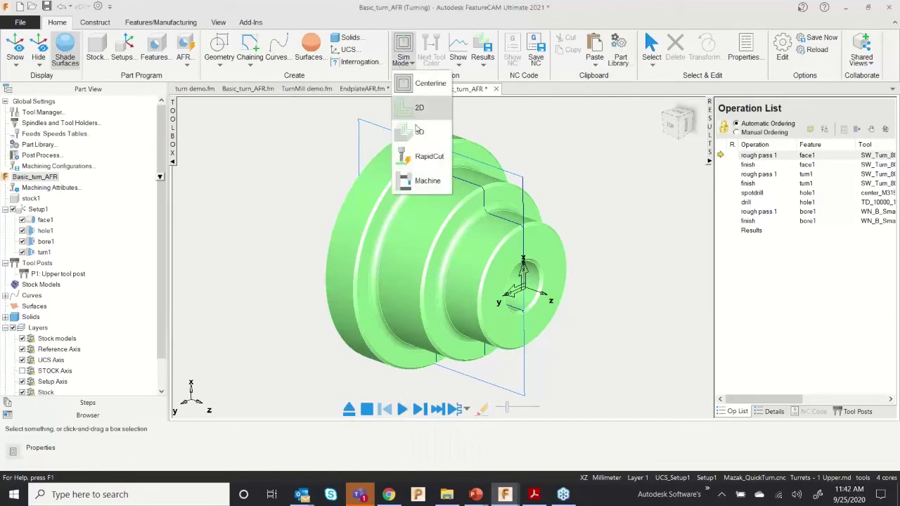
pyautogui.click(419, 134)
pyautogui.click(402, 409)
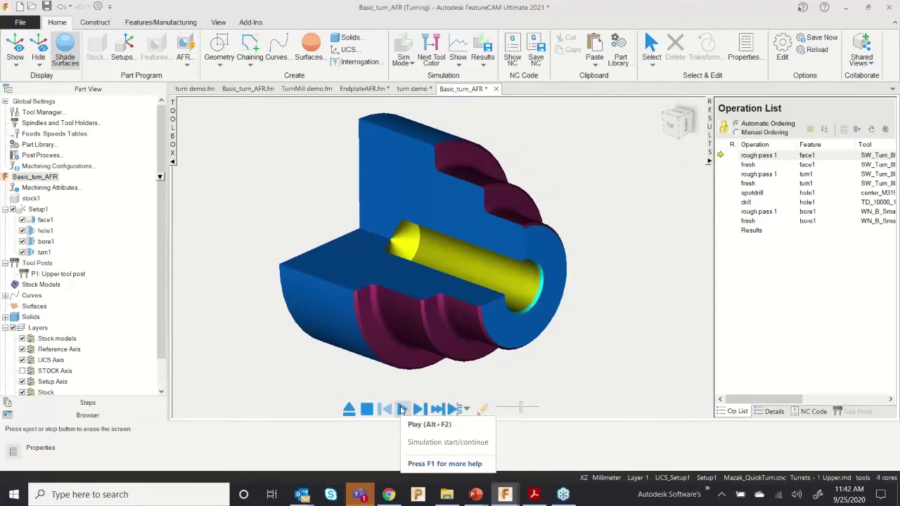
pyautogui.scroll(-3, 413, 293)
pyautogui.moveTo(413, 293)
pyautogui.mouseDown(button='middle')
pyautogui.moveTo(415, 261)
pyautogui.moveTo(422, 279)
pyautogui.mouseUp(button='middle')
# Step: Show the NC code for Basic_turn_AFR and read through the upper tool post's program
pyautogui.click(813, 412)
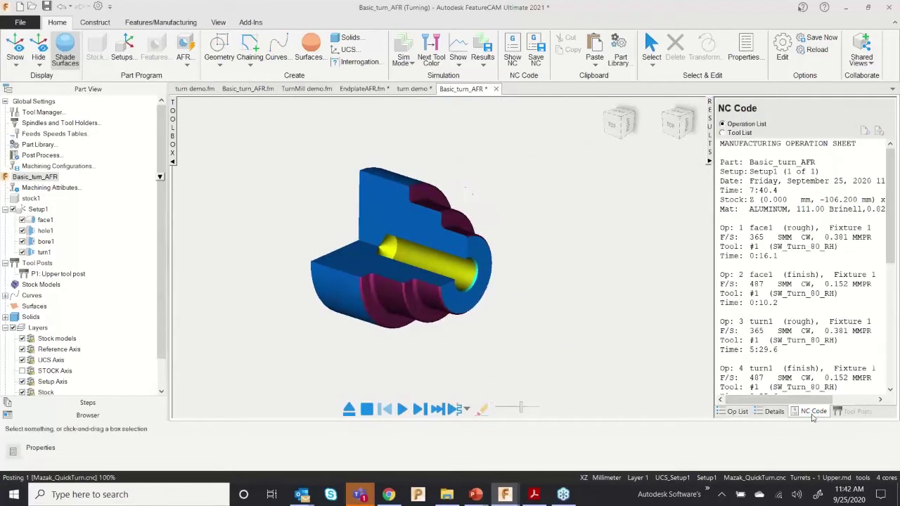
pyautogui.scroll(-12, 782, 262)
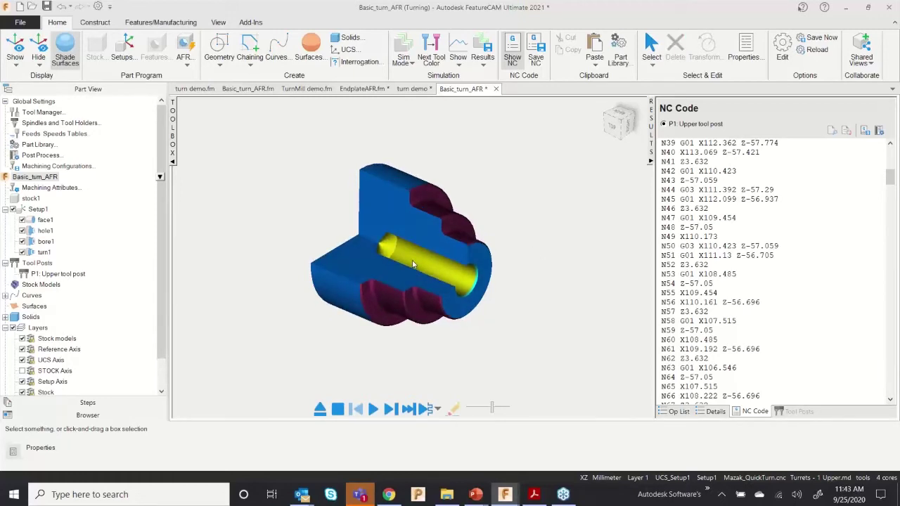
pyautogui.scroll(2, 407, 262)
pyautogui.scroll(1, 403, 264)
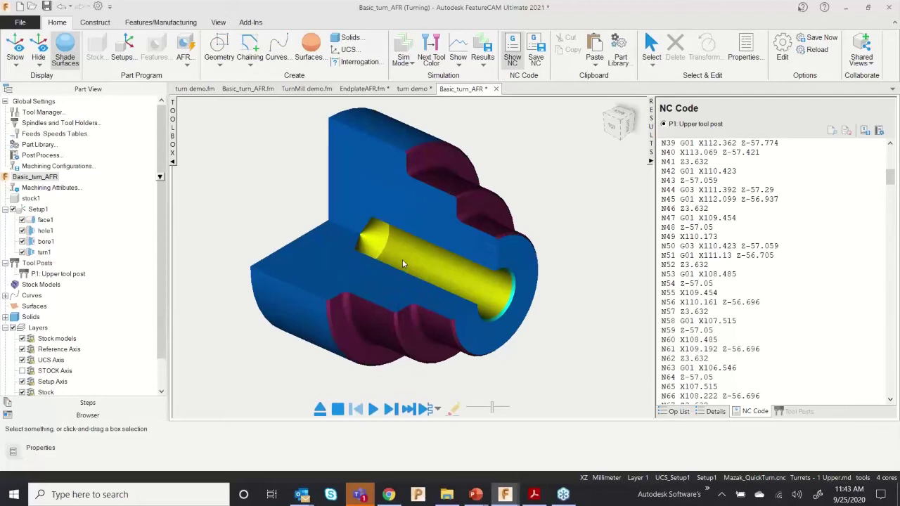
# Step: Set the solid ps_solid1 as the part compare target
pyautogui.click(6, 317)
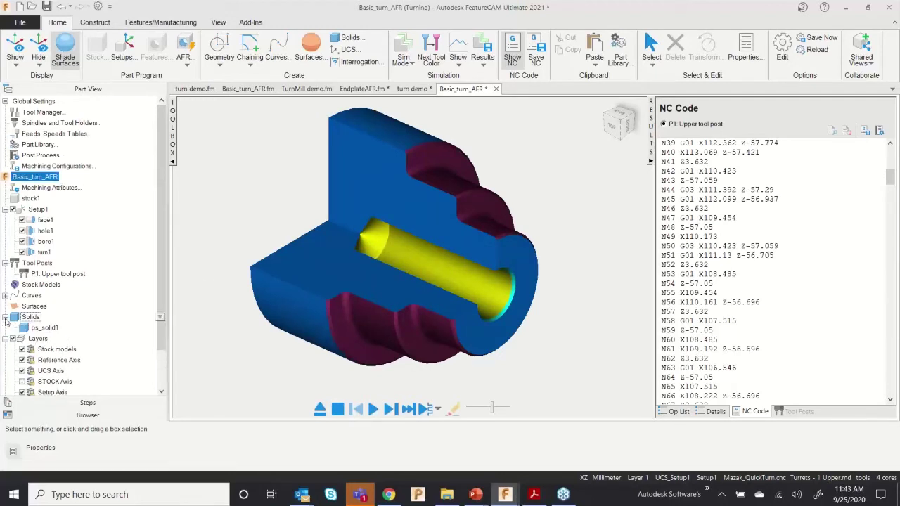
pyautogui.click(43, 328)
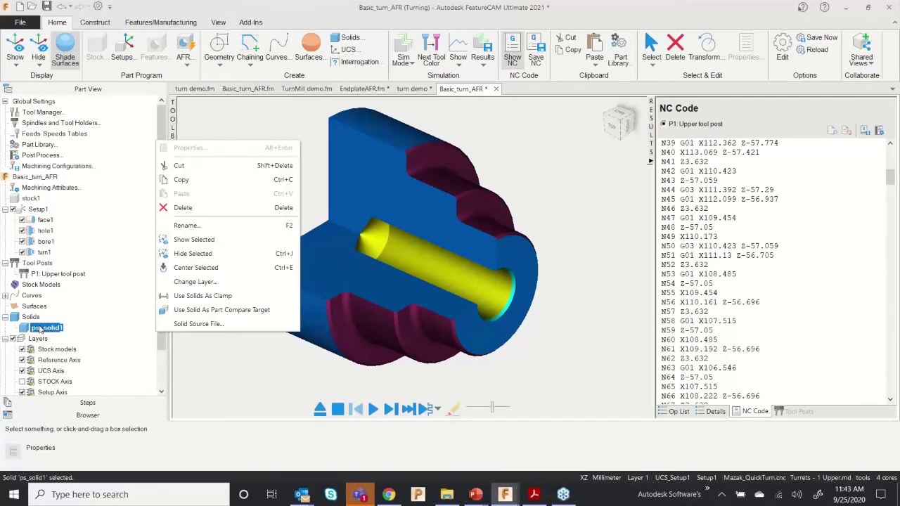
pyautogui.click(195, 314)
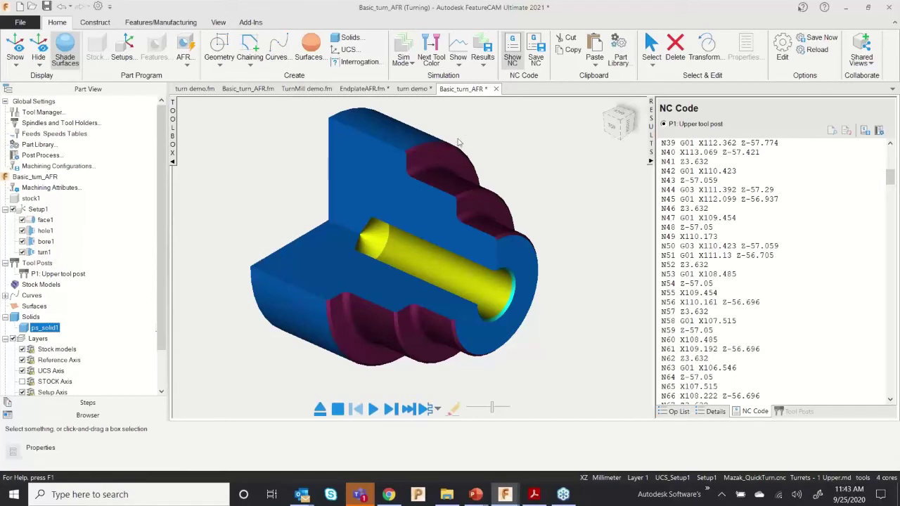
# Step: Save the 3D simulation results to the Desktop folder as Basic_turn_AFR.stl
pyautogui.click(482, 67)
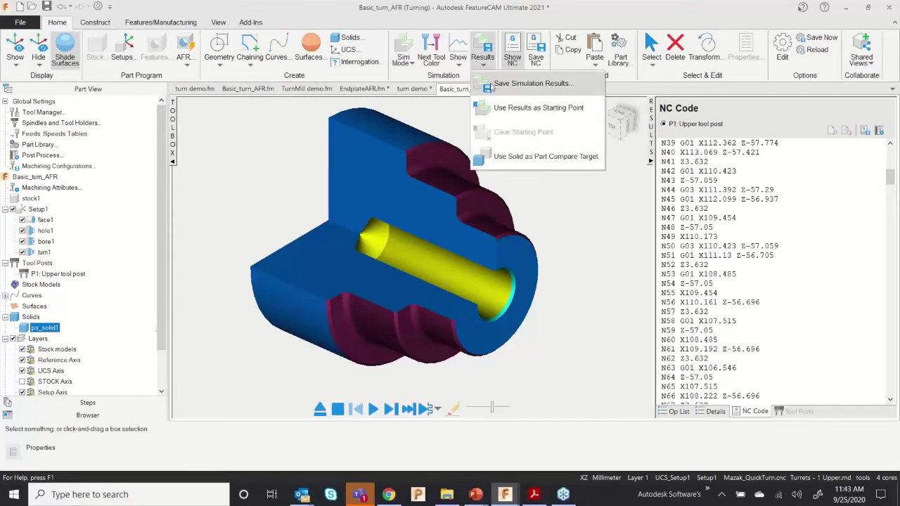
pyautogui.click(497, 84)
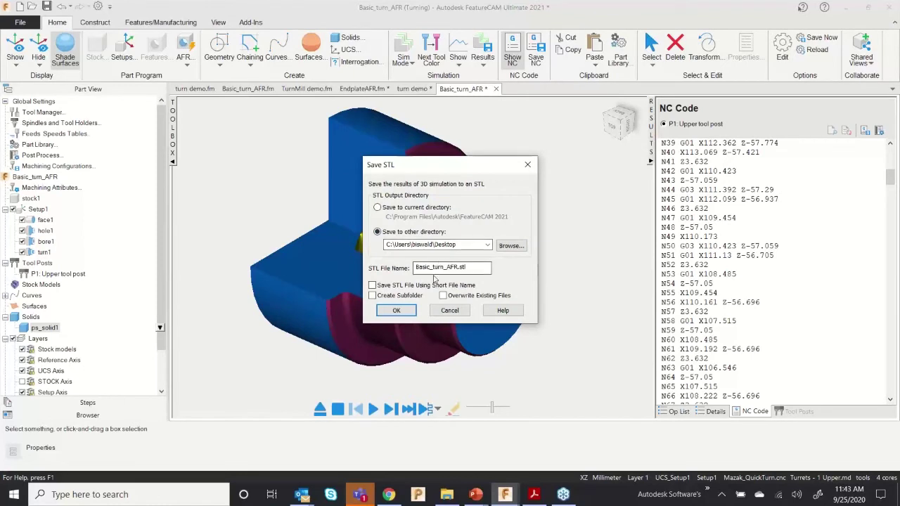
pyautogui.click(397, 311)
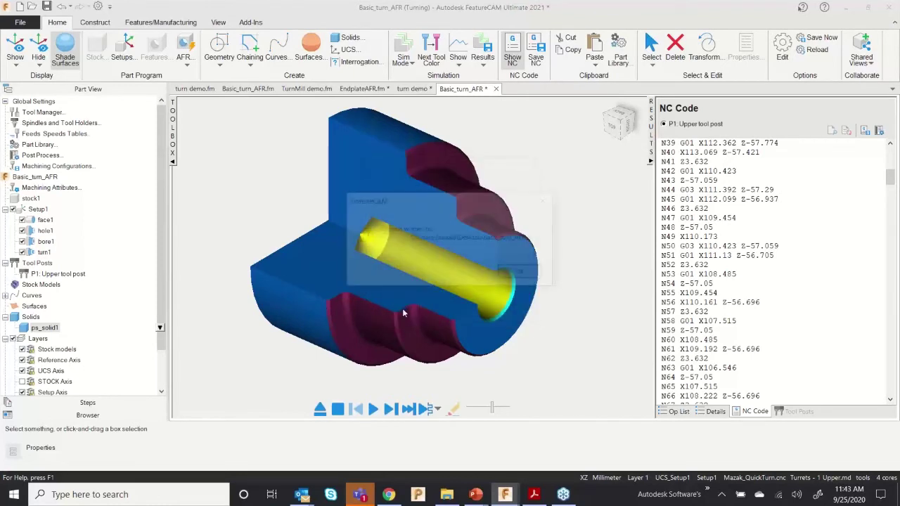
pyautogui.click(518, 272)
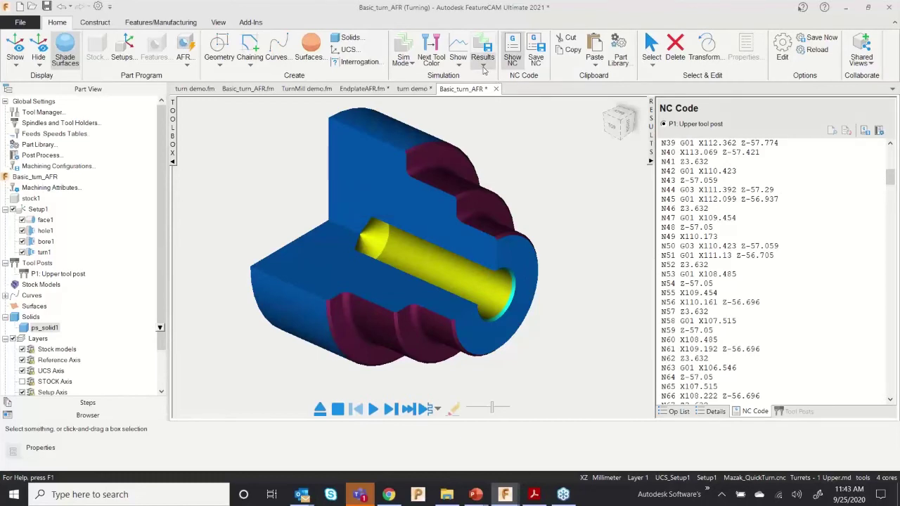
# Step: Run a part compare on the simulated Basic_turn_AFR, examine the sectioned result from several angles, and exit the simulation
pyautogui.click(461, 66)
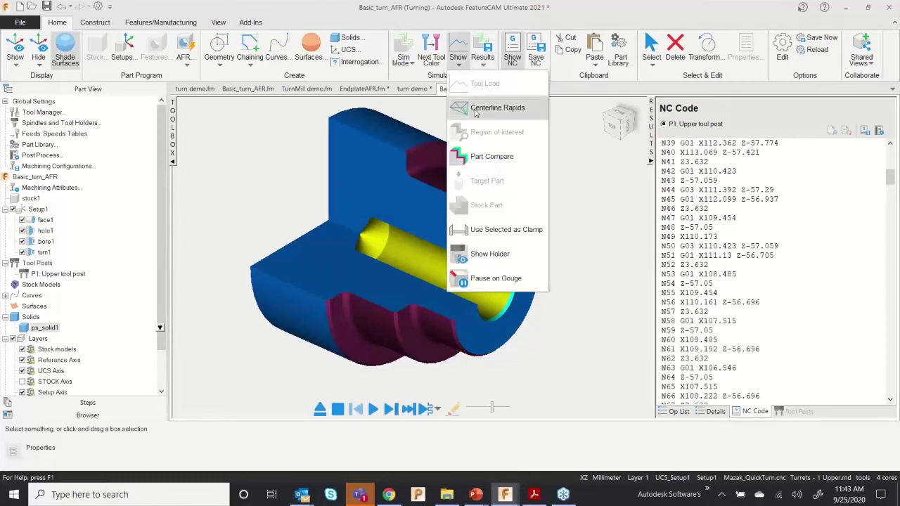
pyautogui.click(481, 159)
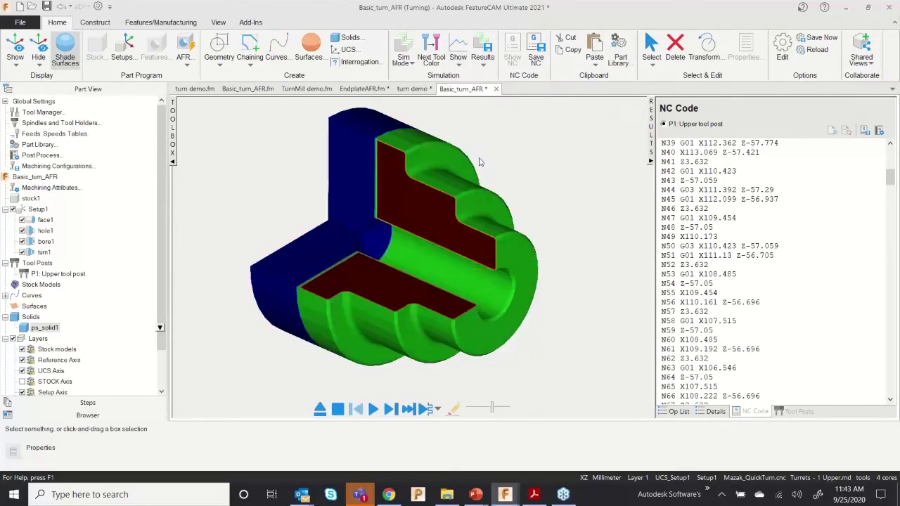
pyautogui.moveTo(556, 216); pyautogui.dragTo(532, 219, button='middle')
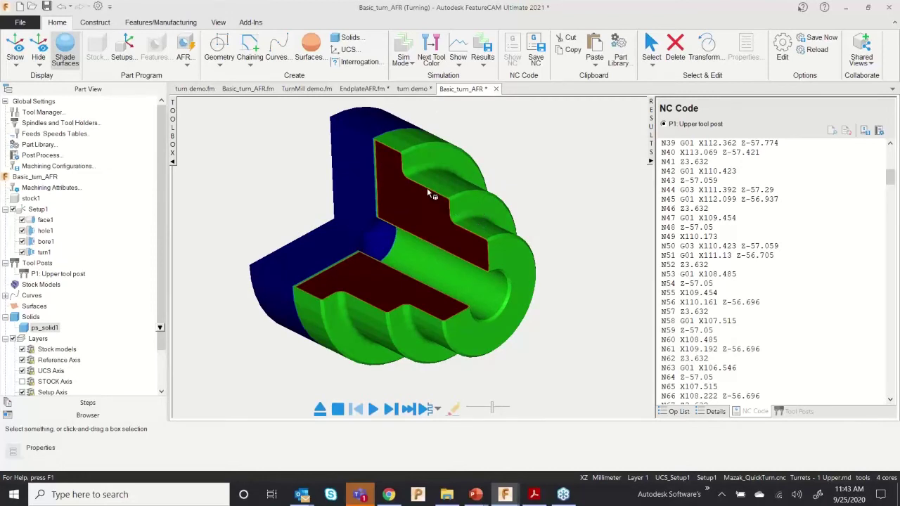
pyautogui.moveTo(388, 201); pyautogui.dragTo(403, 237, button='middle')
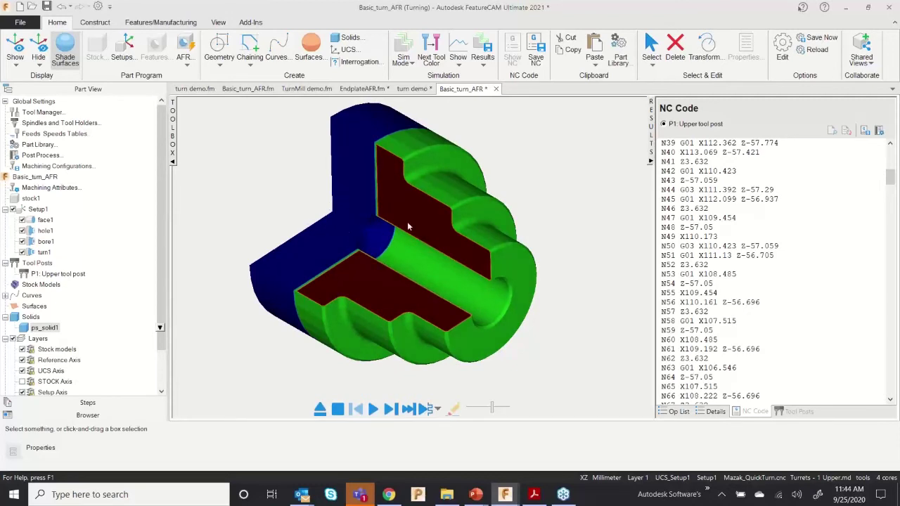
pyautogui.moveTo(417, 232); pyautogui.dragTo(463, 210, button='middle')
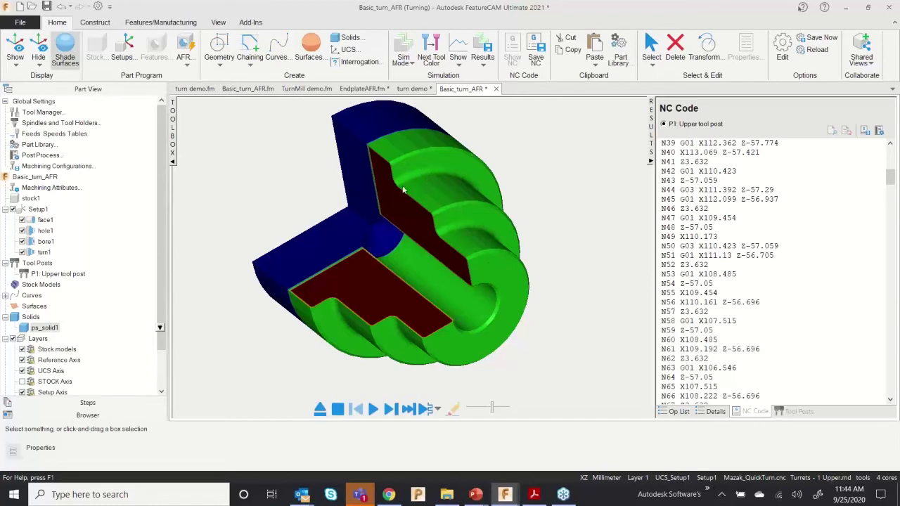
pyautogui.moveTo(406, 205); pyautogui.dragTo(463, 223, button='middle')
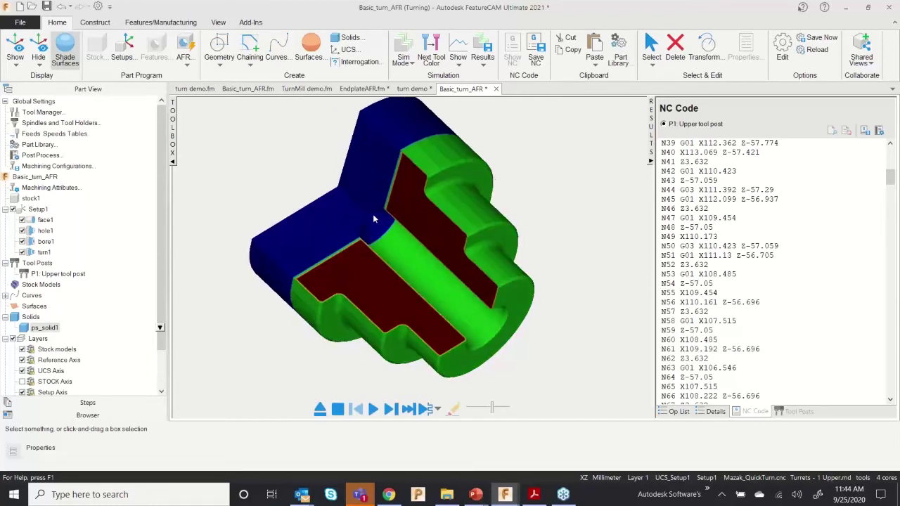
pyautogui.scroll(2, 374, 219)
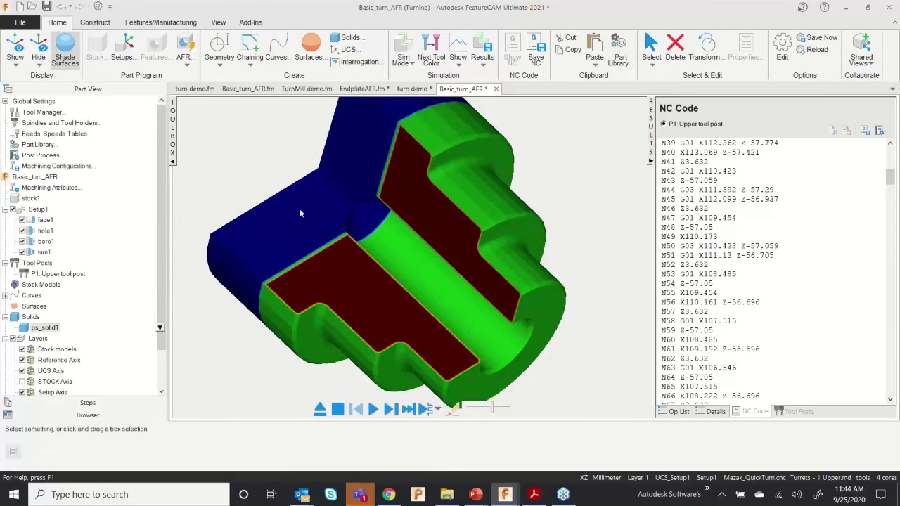
pyautogui.moveTo(497, 270); pyautogui.dragTo(430, 242, button='middle')
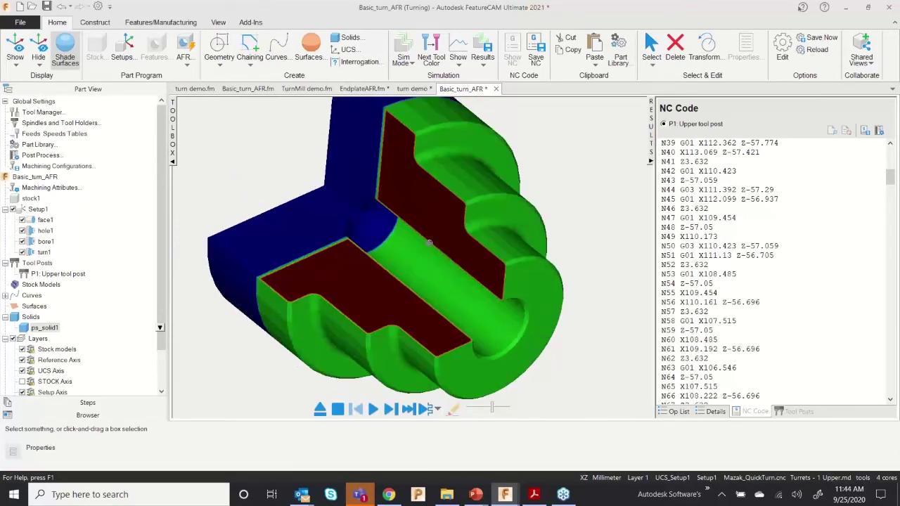
pyautogui.click(319, 410)
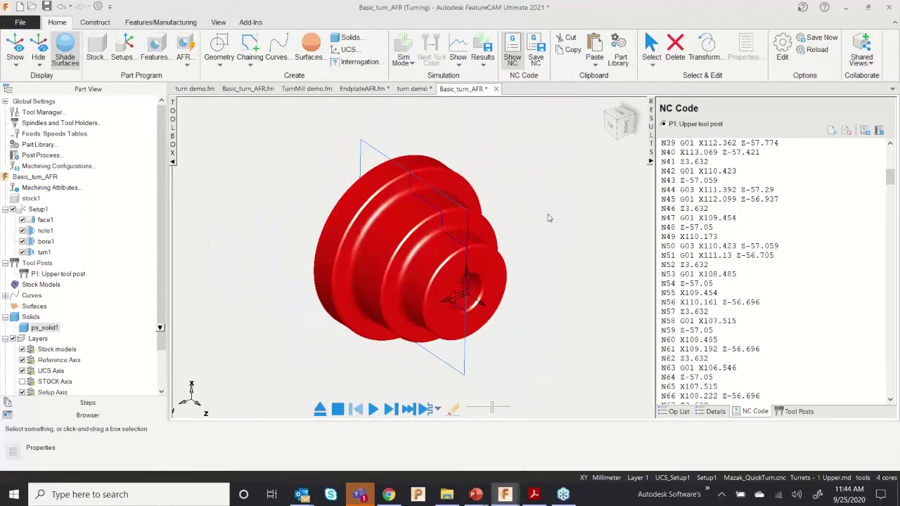
# Step: Create a new turning document and import TurnMill demo.x_t from the Turn Mill folder of FeatureCam Webinar into it
pyautogui.click(502, 256)
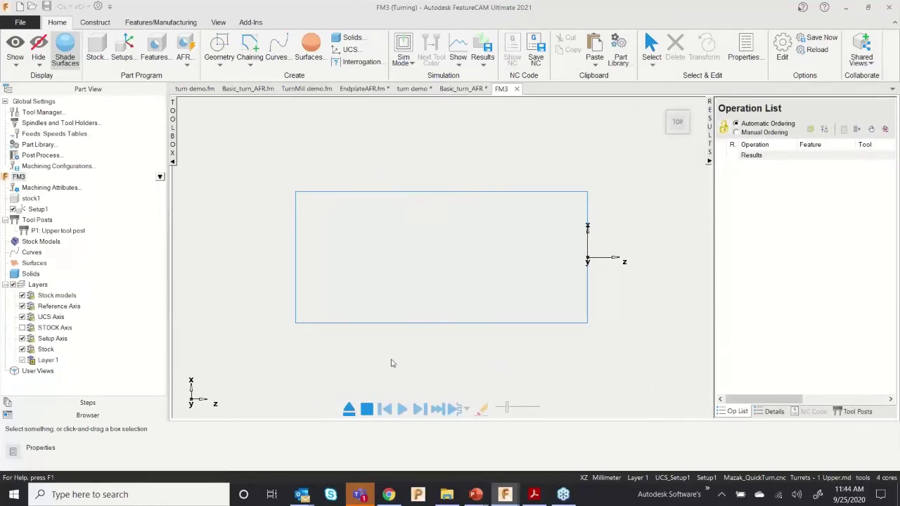
pyautogui.click(447, 495)
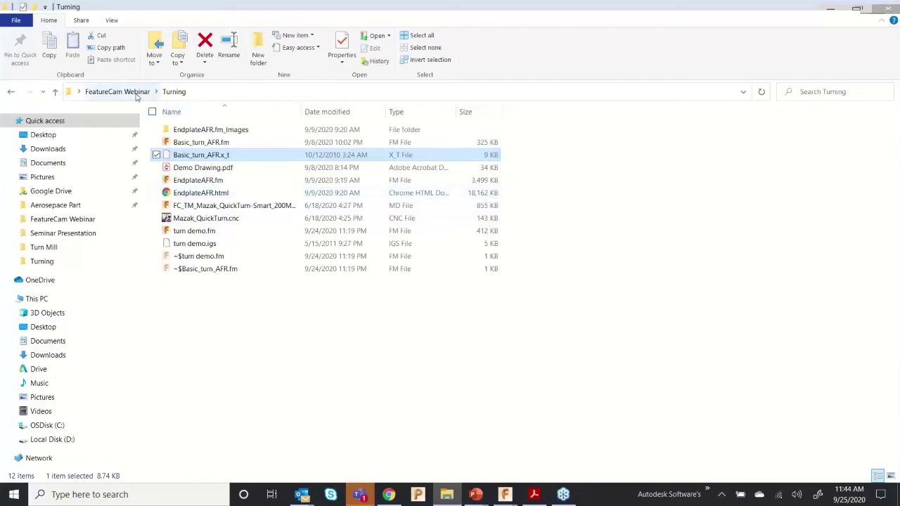
pyautogui.click(139, 94)
pyautogui.doubleClick(189, 143)
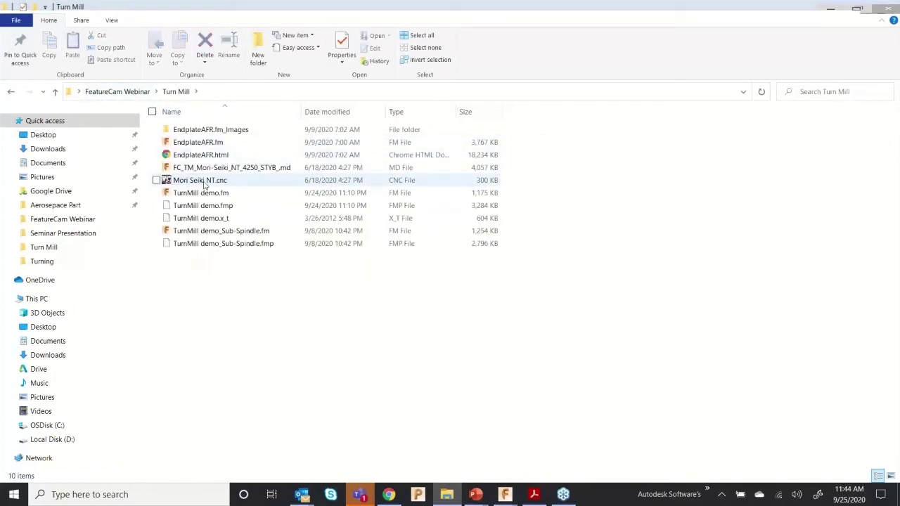
pyautogui.click(188, 218)
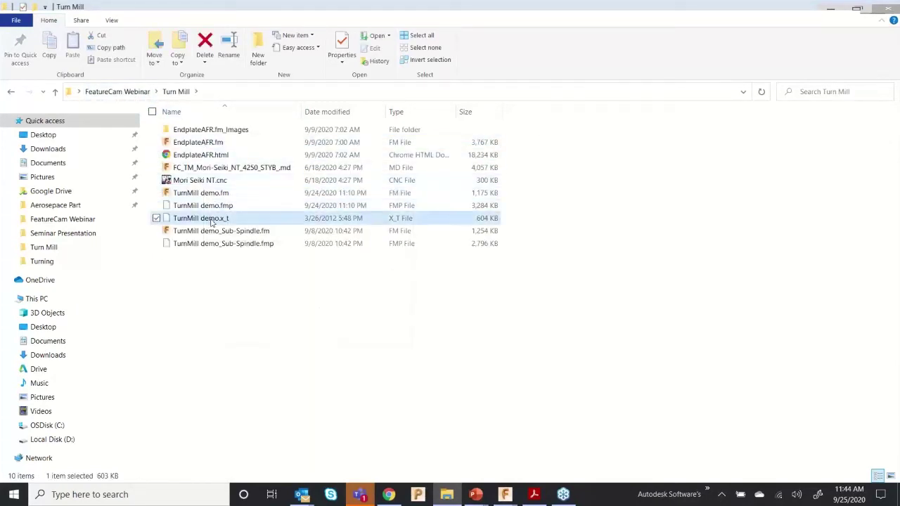
pyautogui.moveTo(200, 222); pyautogui.dragTo(429, 272)
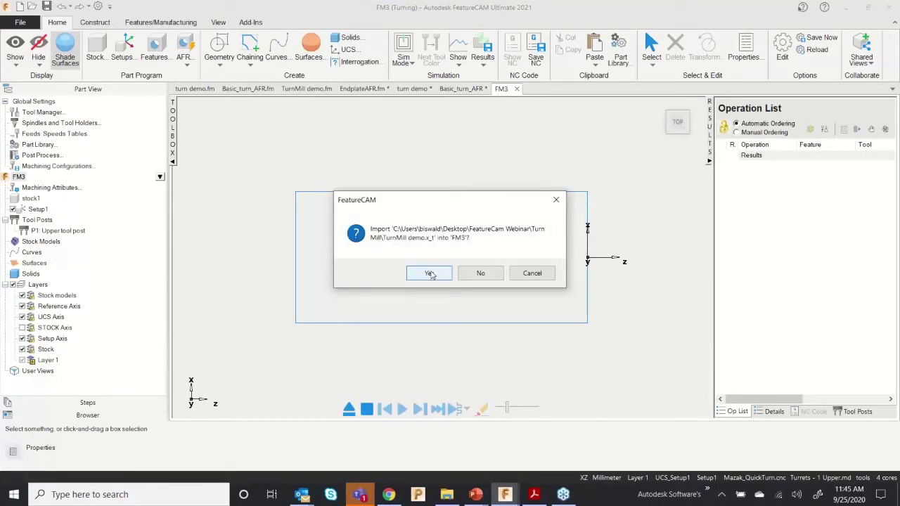
pyautogui.click(430, 274)
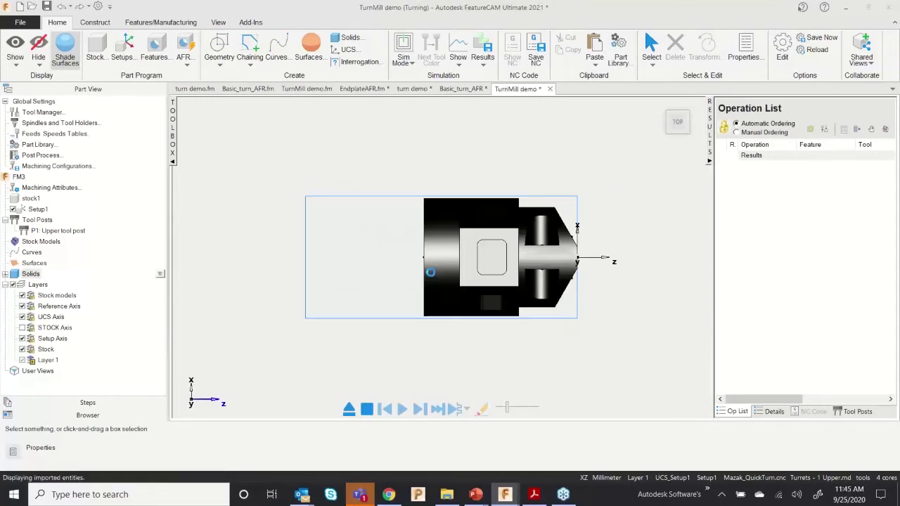
# Step: Override the color of the imported TurnMill demo solid with the blue basic color
pyautogui.moveTo(500, 273); pyautogui.dragTo(432, 274, button='middle')
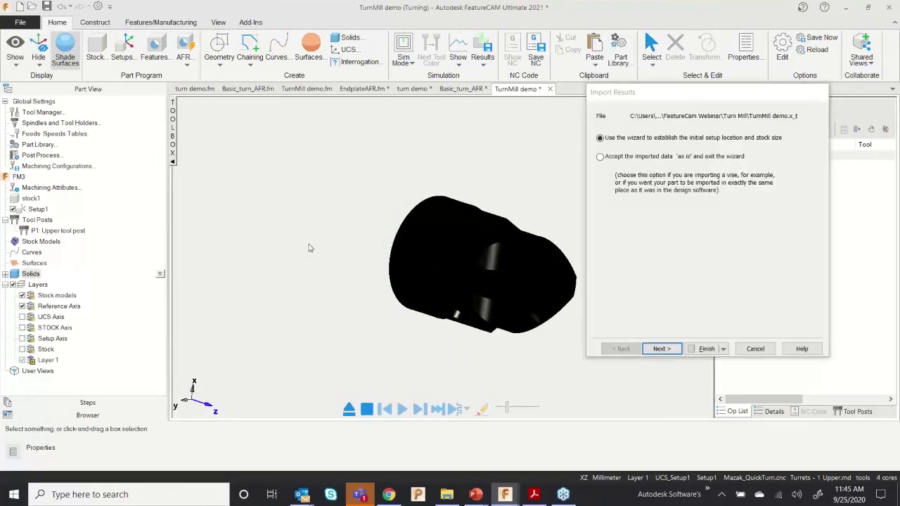
pyautogui.moveTo(607, 93); pyautogui.dragTo(662, 103)
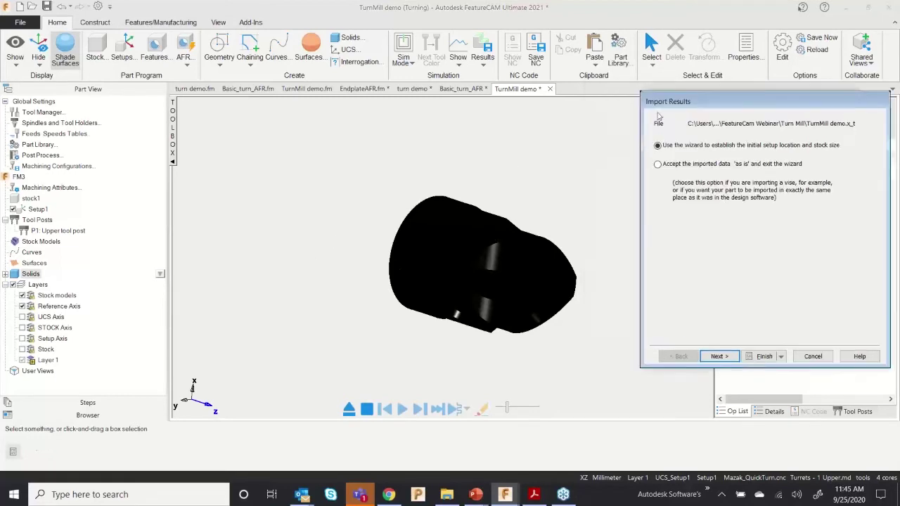
pyautogui.click(377, 178)
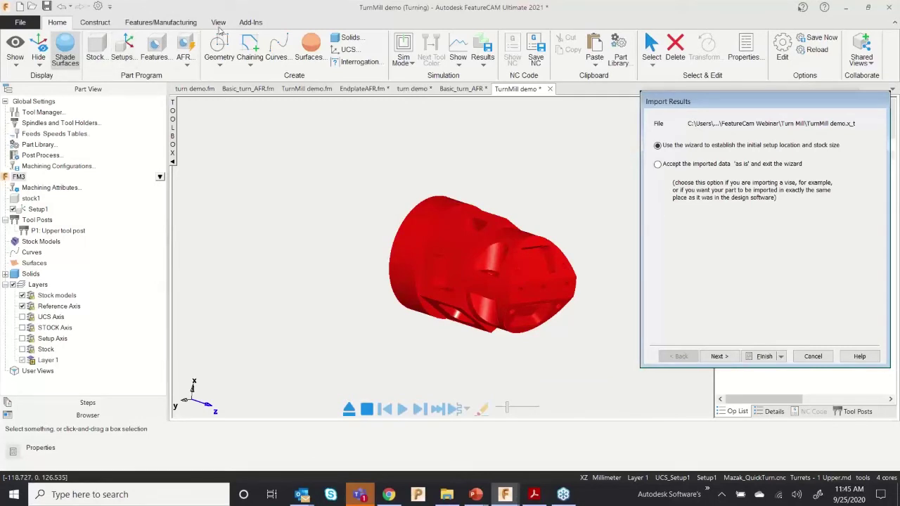
pyautogui.click(219, 22)
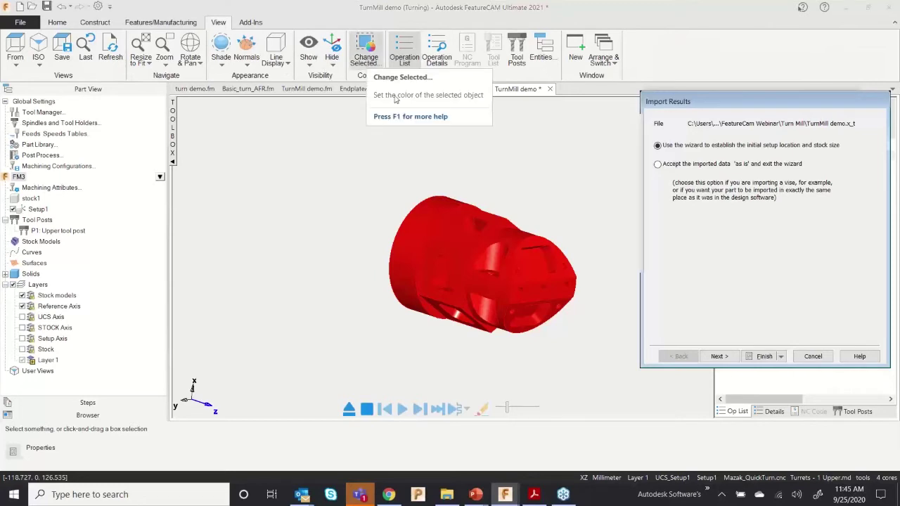
pyautogui.click(366, 57)
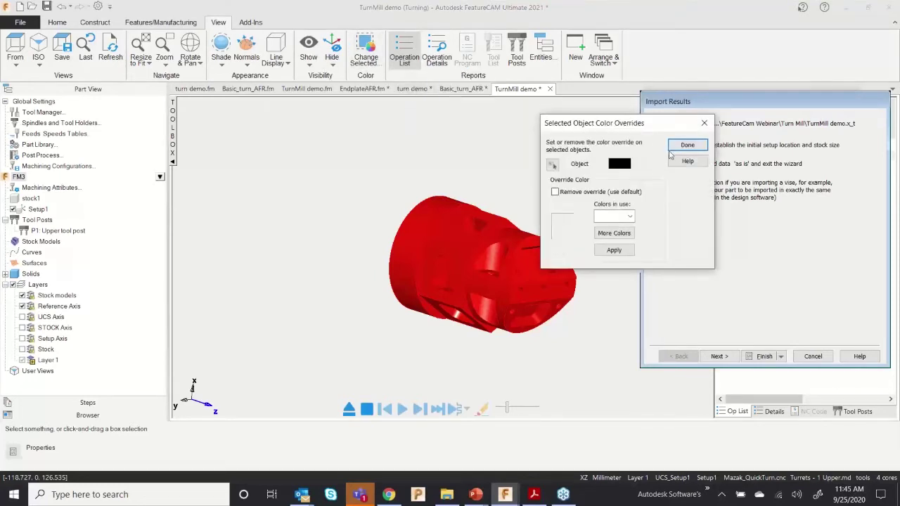
pyautogui.click(619, 234)
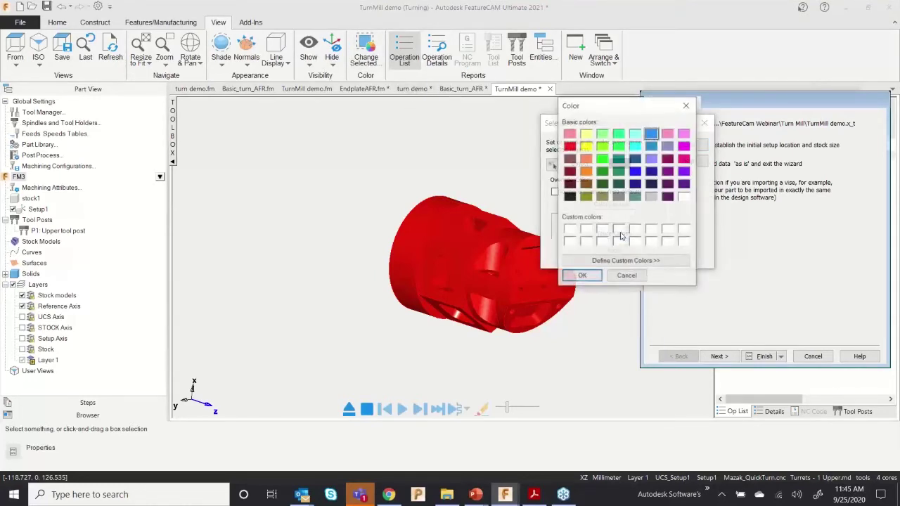
pyautogui.click(583, 277)
pyautogui.click(614, 251)
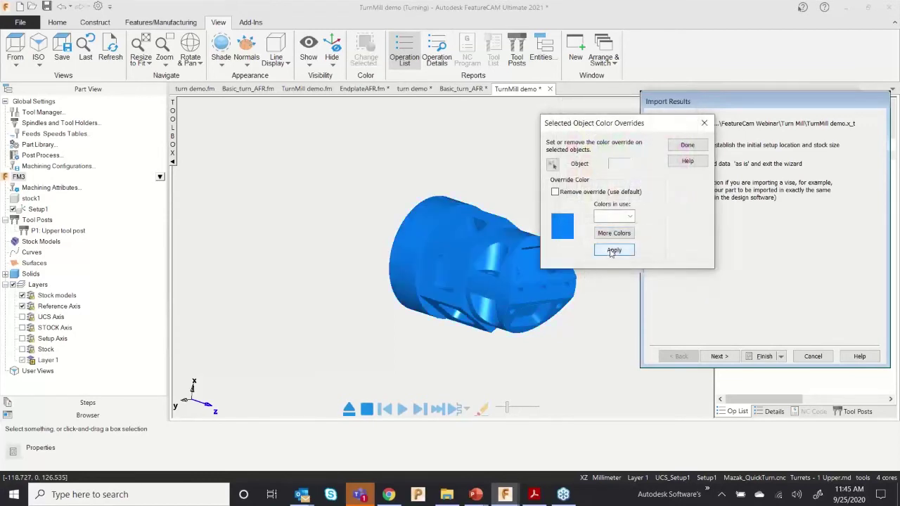
pyautogui.click(699, 147)
# Step: Use the import wizard to establish the initial setup and accept the existing Z direction along the part's axis
pyautogui.moveTo(505, 197); pyautogui.dragTo(499, 273, button='middle')
pyautogui.scroll(-2, 500, 273)
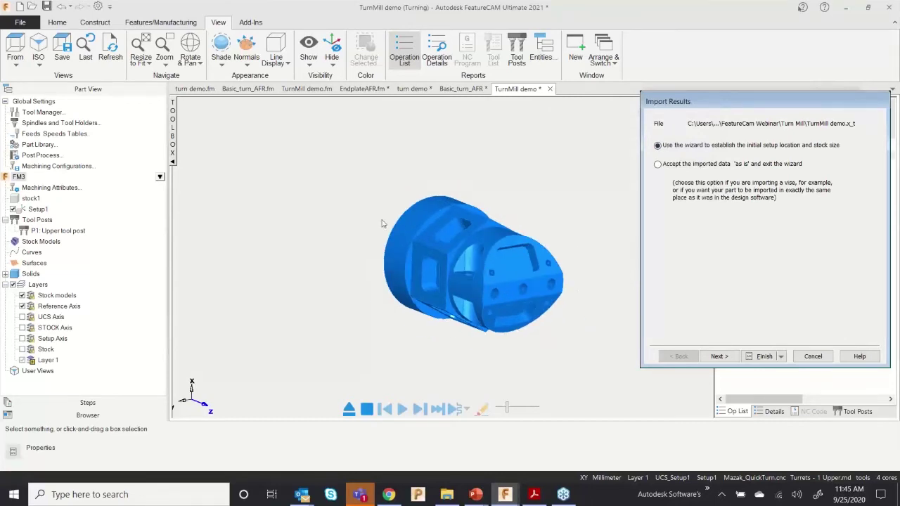
pyautogui.click(718, 356)
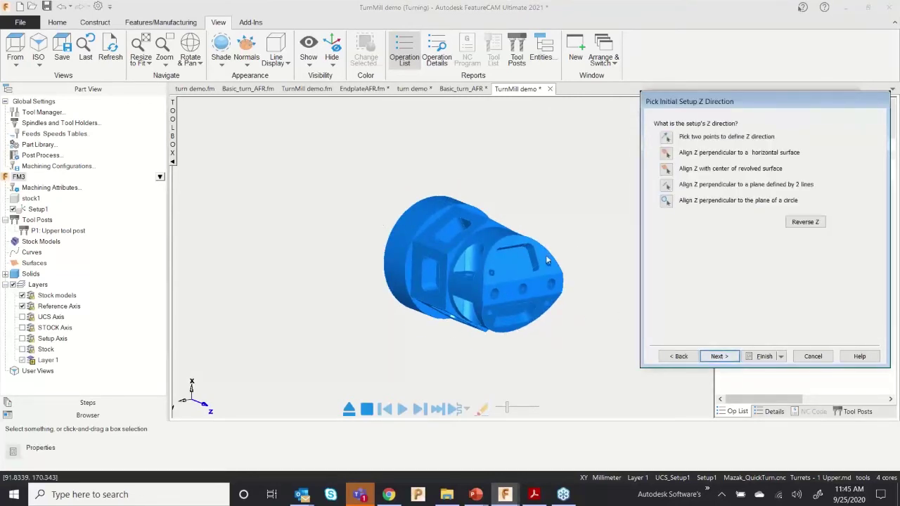
pyautogui.rightClick(317, 169)
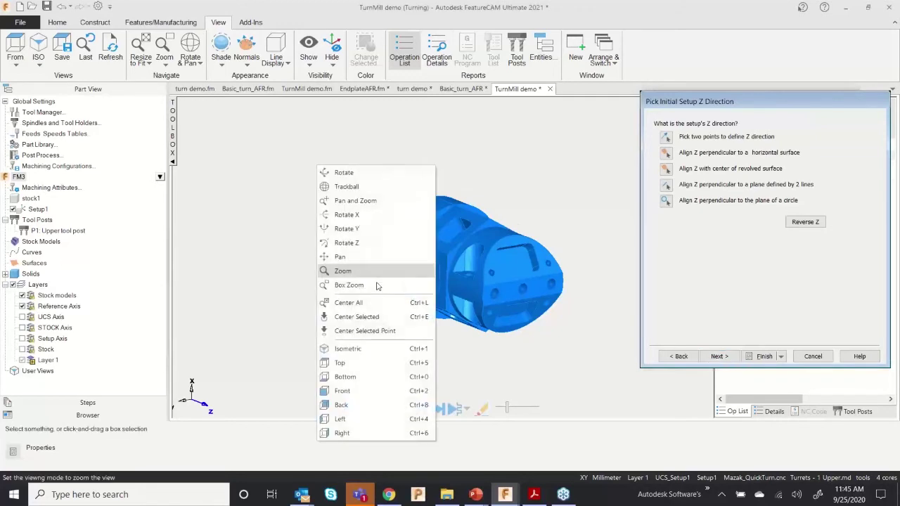
pyautogui.click(361, 360)
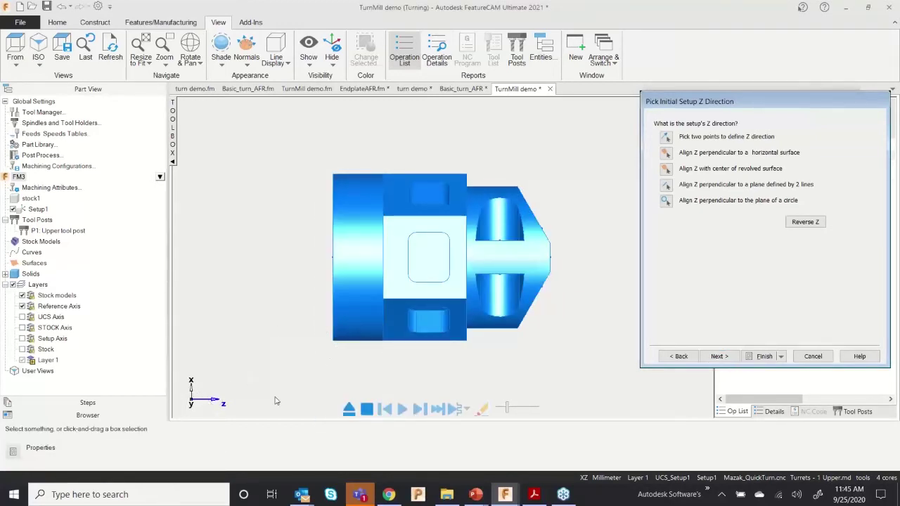
pyautogui.moveTo(478, 358); pyautogui.dragTo(328, 239, button='middle')
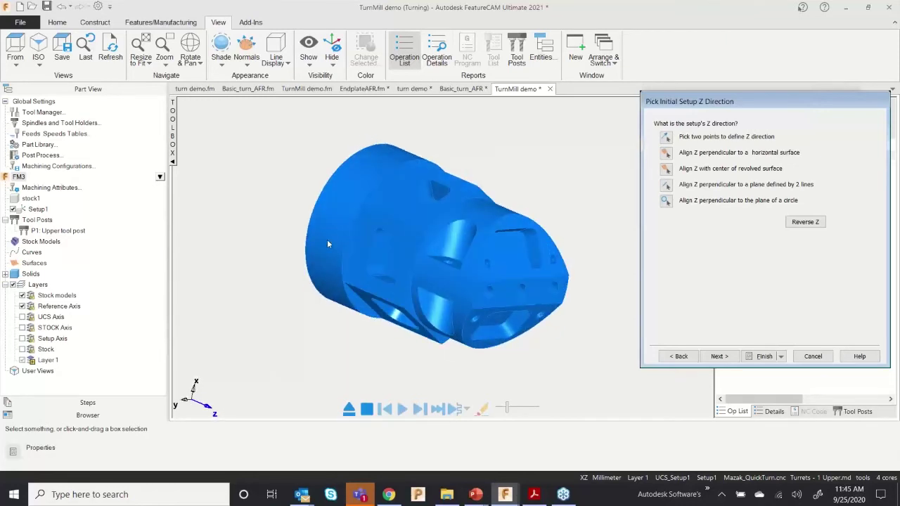
pyautogui.click(718, 357)
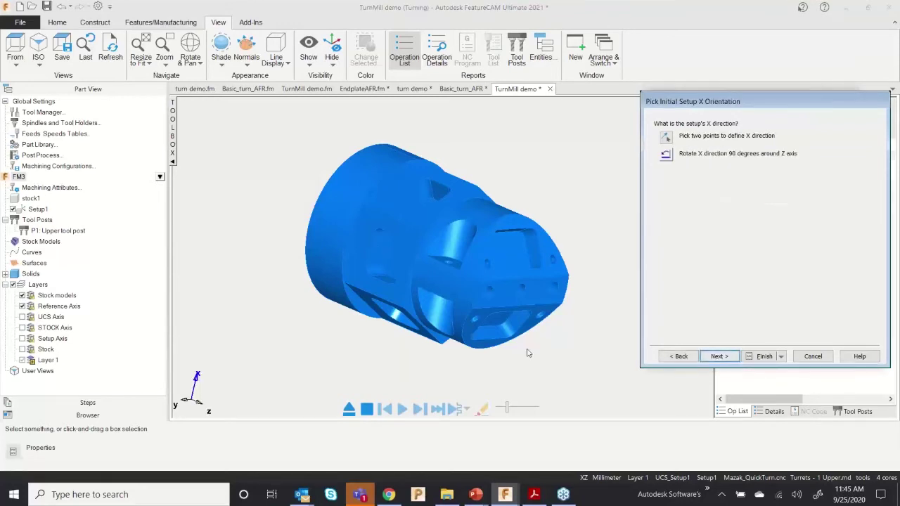
# Step: Accept the setup's existing X orientation and use Round as the stock type for the part
pyautogui.moveTo(329, 235); pyautogui.dragTo(310, 269, button='middle')
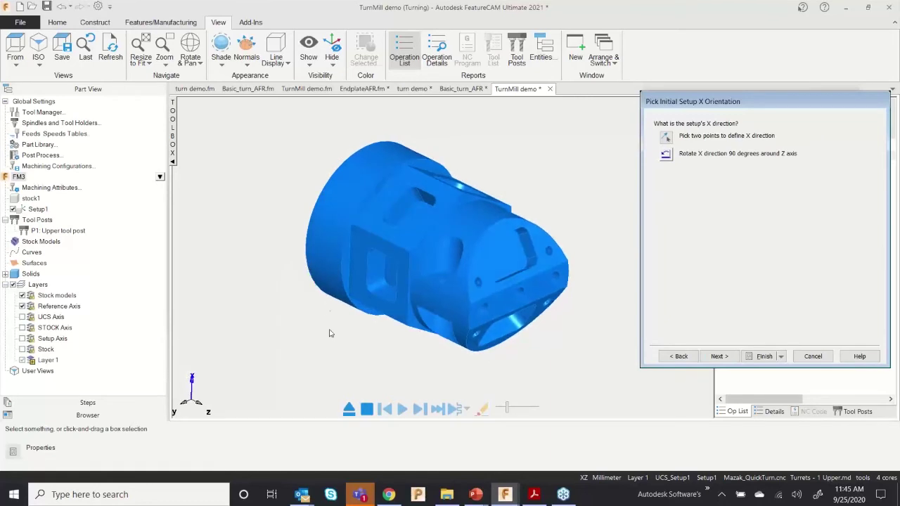
pyautogui.moveTo(198, 389); pyautogui.dragTo(447, 306, button='middle')
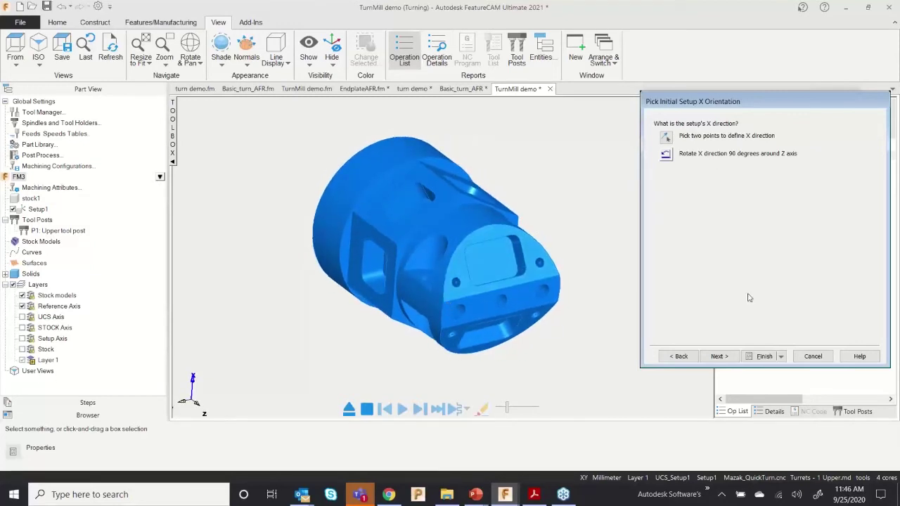
pyautogui.click(718, 356)
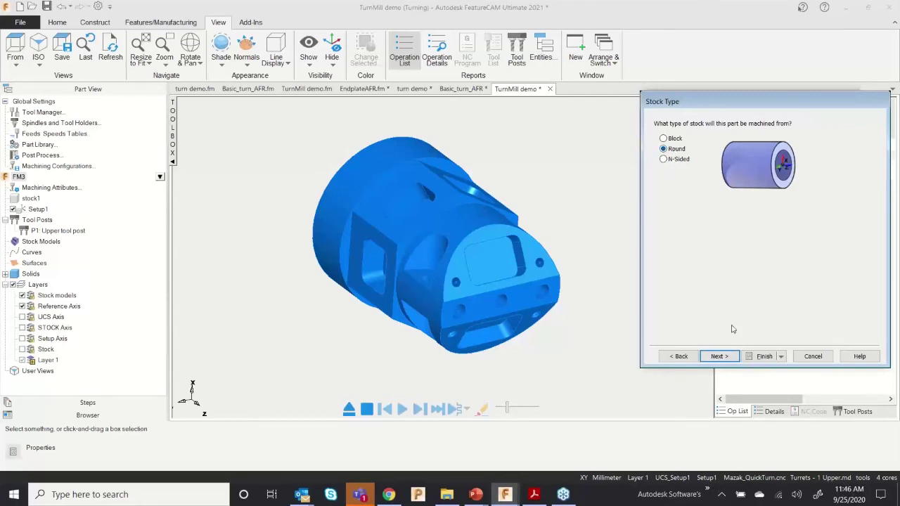
pyautogui.click(717, 356)
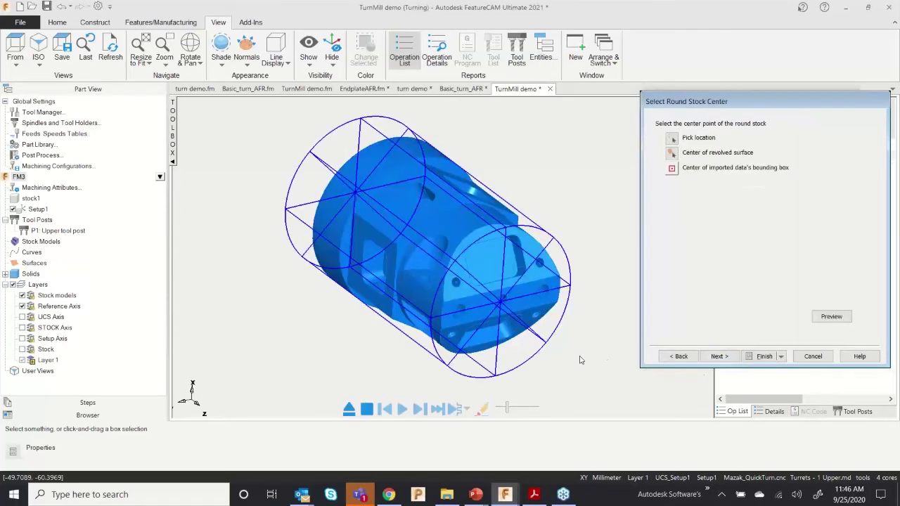
# Step: Set the extra stock at the back to 50 mm, preview it, and finish the stock wizard with the setup location at 0, 0, 0
pyautogui.click(718, 357)
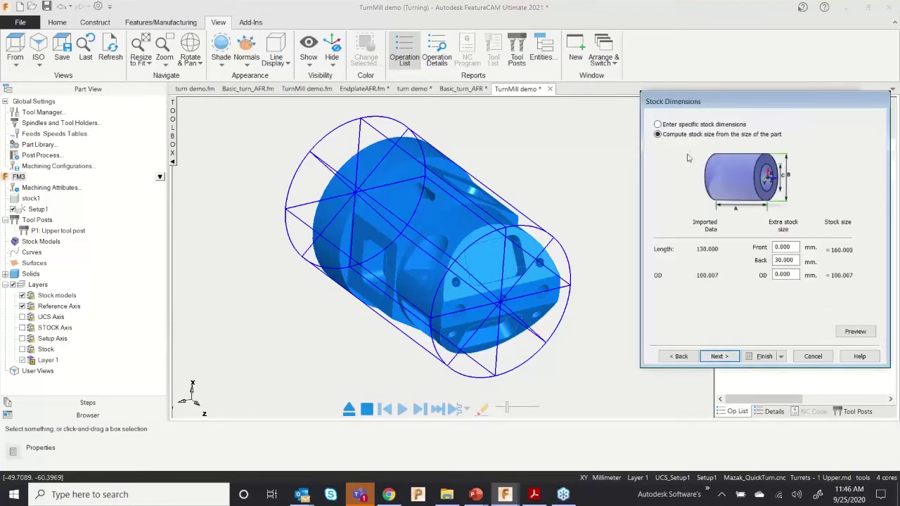
pyautogui.moveTo(392, 242); pyautogui.dragTo(436, 268, button='middle')
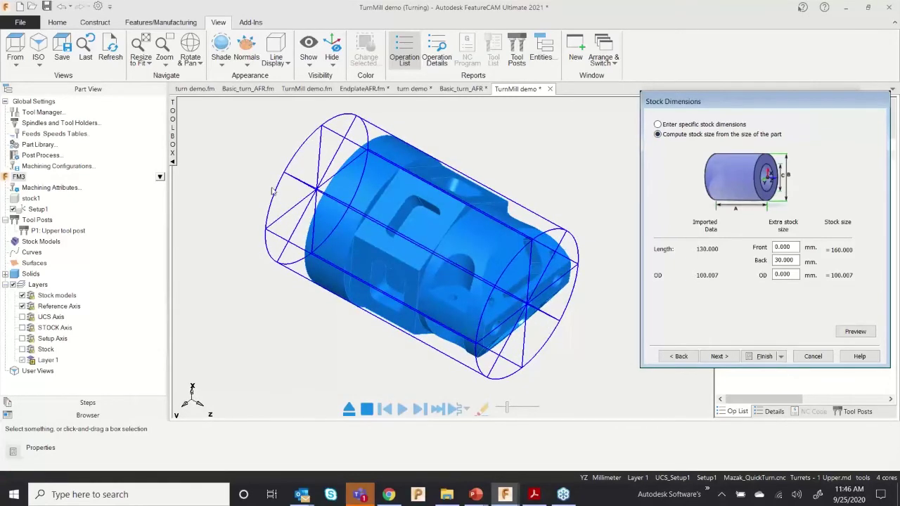
pyautogui.doubleClick(785, 261)
pyautogui.write('50')
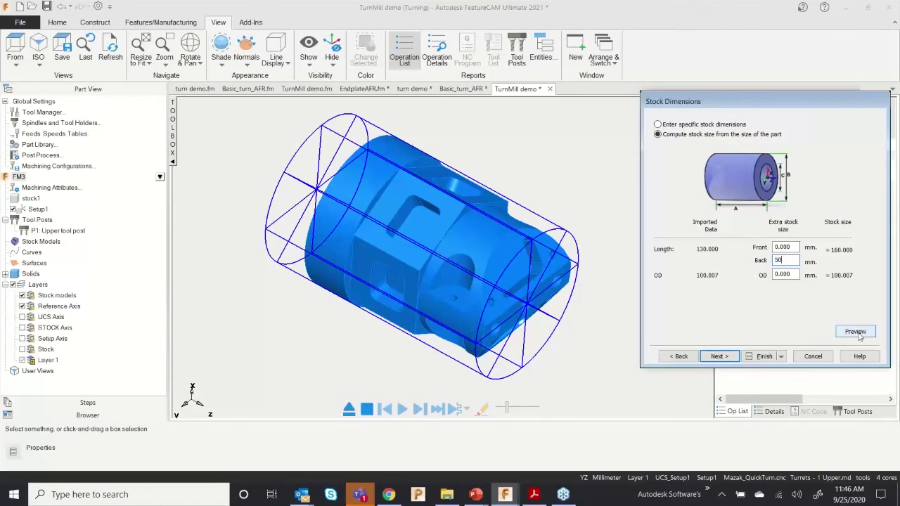
pyautogui.click(855, 331)
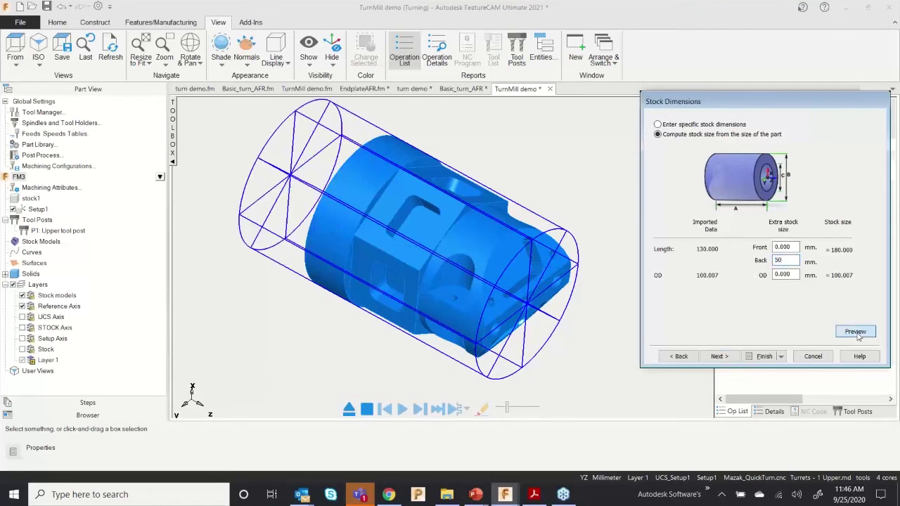
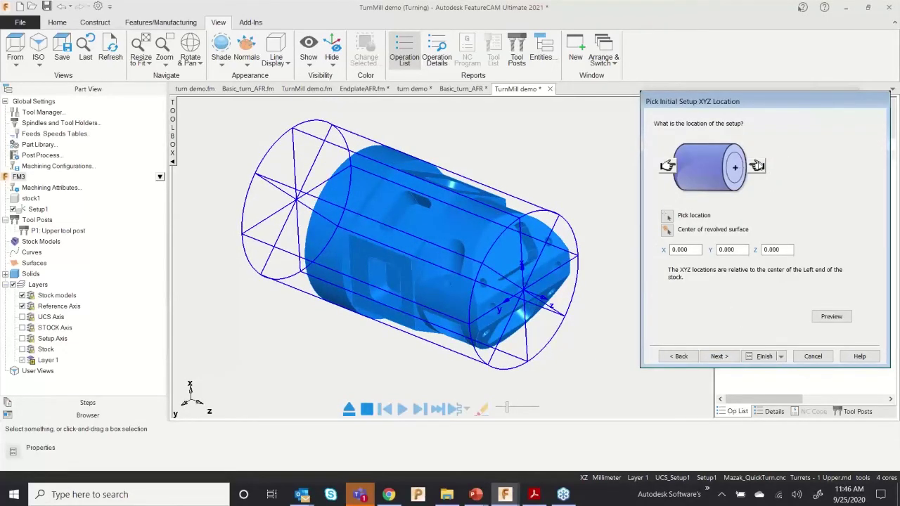
pyautogui.click(728, 357)
pyautogui.click(763, 356)
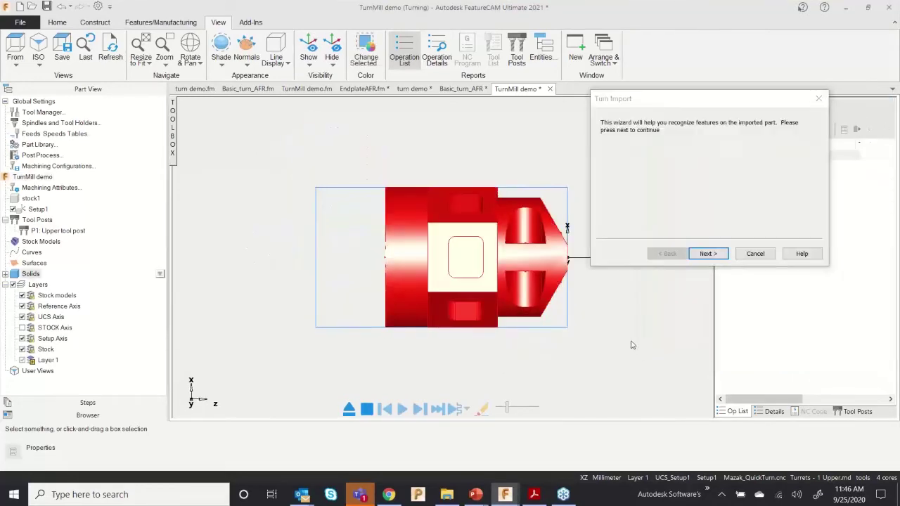
# Step: Recognize the hole features on the imported part in the turn import wizard
pyautogui.click(704, 257)
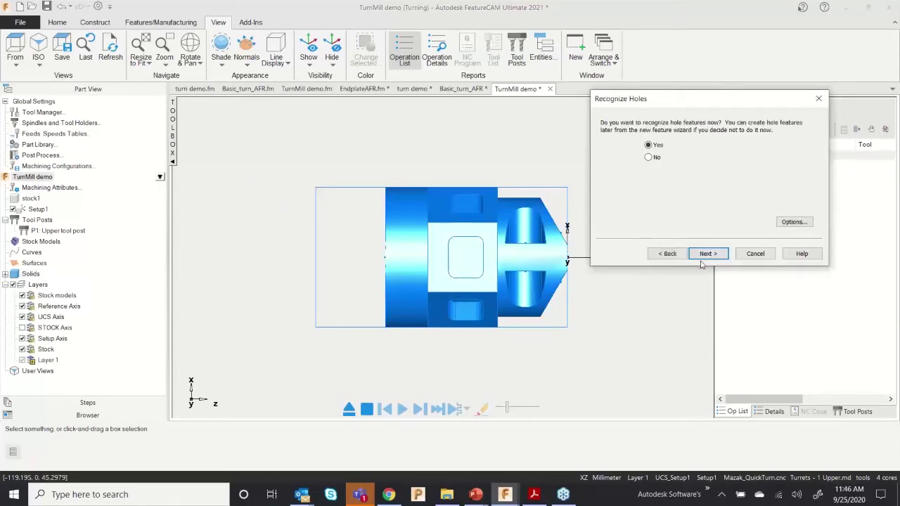
pyautogui.click(705, 256)
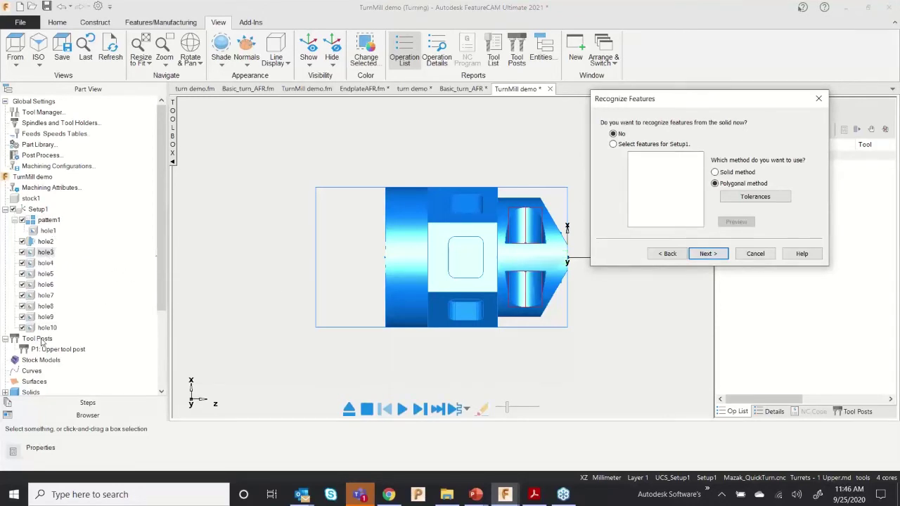
pyautogui.moveTo(328, 288); pyautogui.dragTo(391, 262, button='middle')
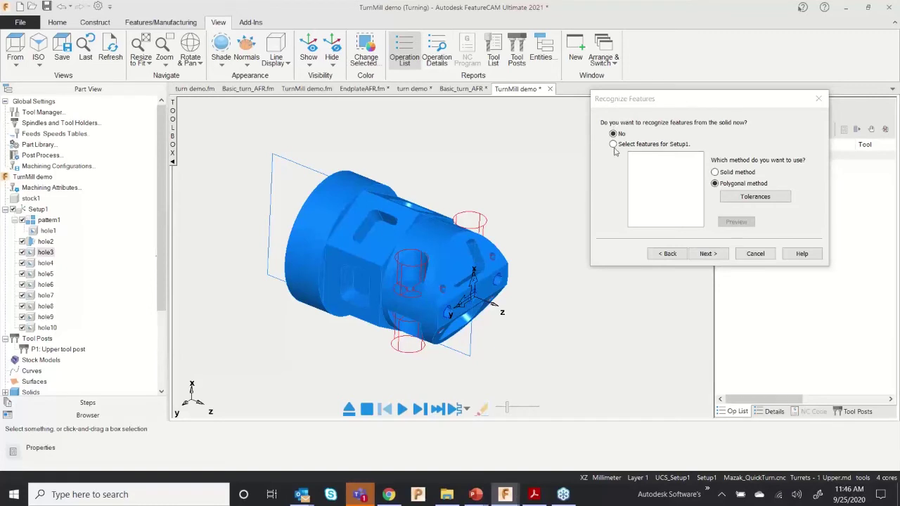
# Step: Recognize Setup1 features with the polygonal method, keeping hole 01, hole 02, hole 03 and side 04 and excluding side 01, side 02 and side 03
pyautogui.click(614, 145)
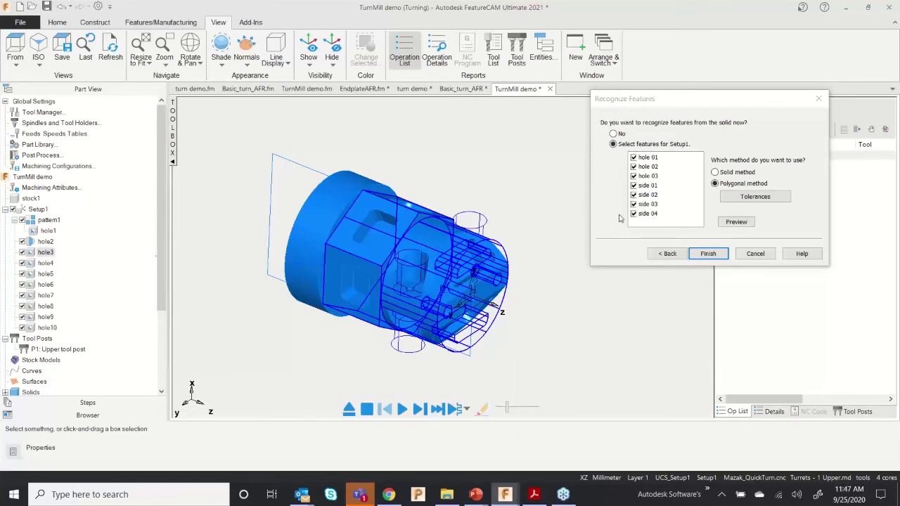
pyautogui.scroll(1, 478, 338)
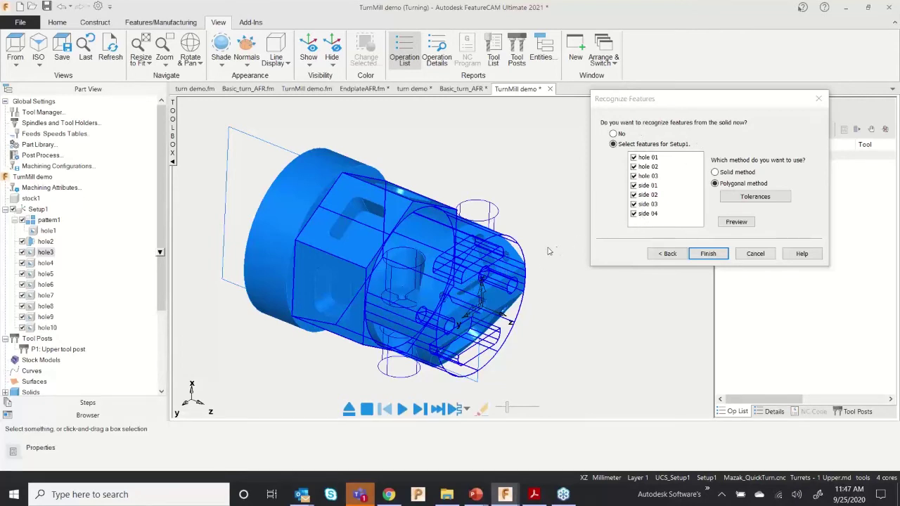
pyautogui.click(643, 214)
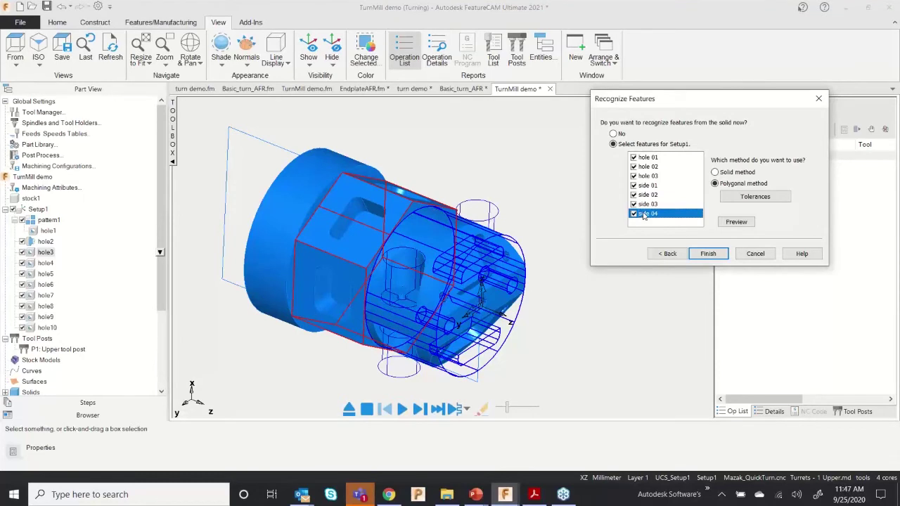
pyautogui.click(654, 204)
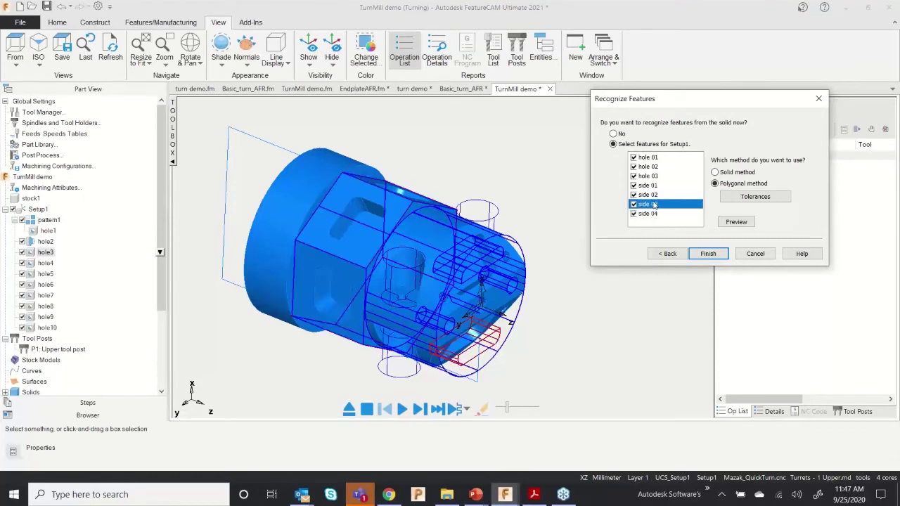
pyautogui.click(634, 195)
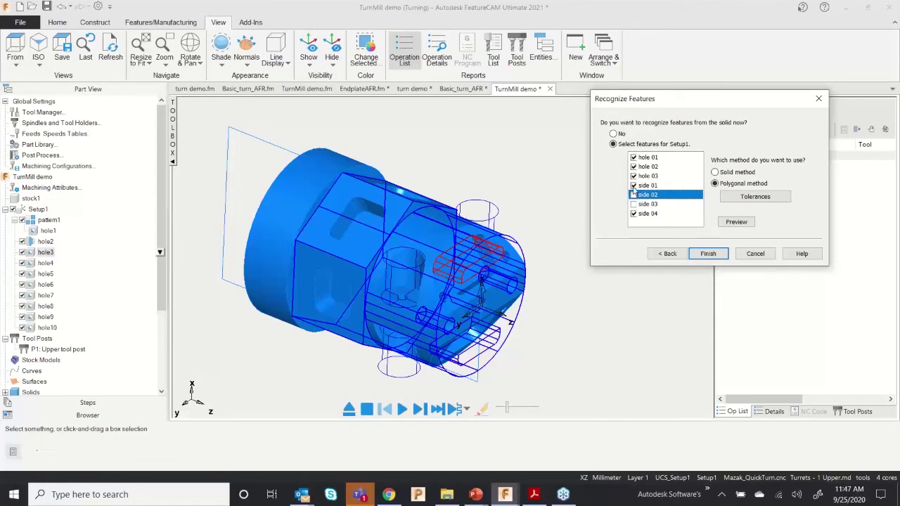
pyautogui.click(634, 186)
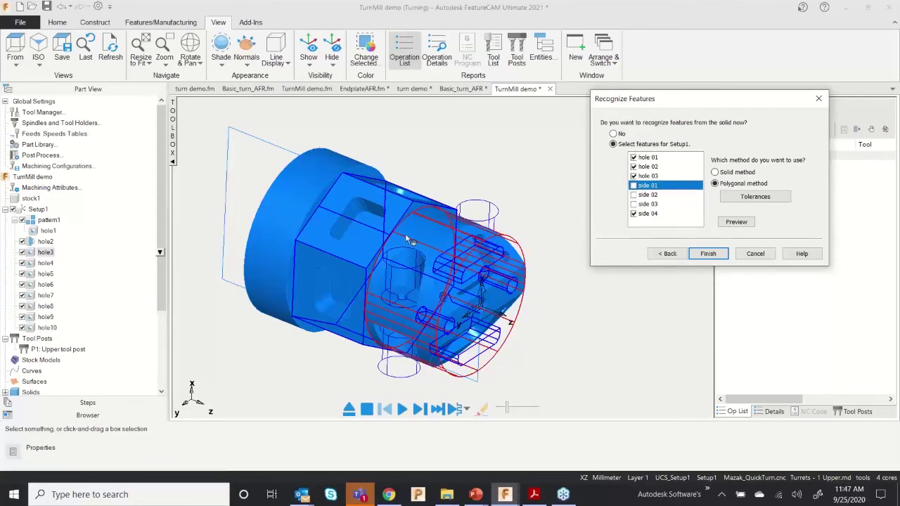
pyautogui.click(634, 177)
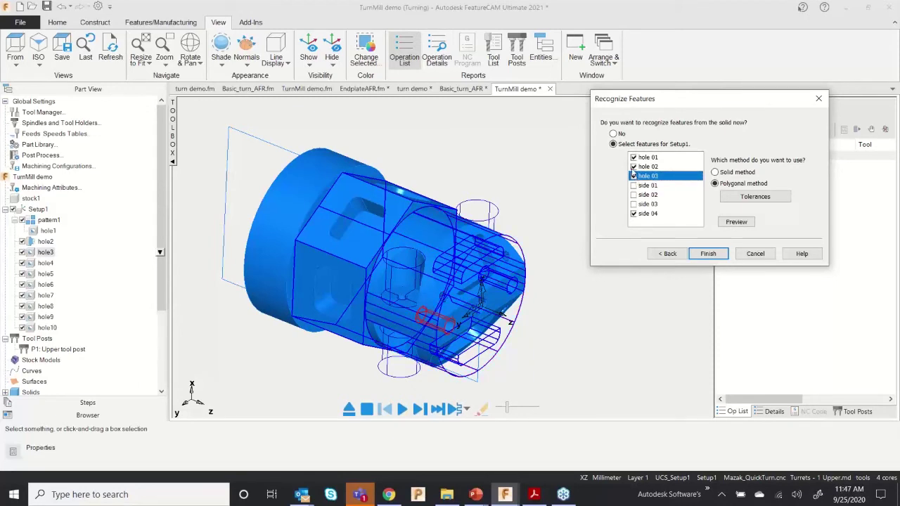
pyautogui.click(633, 168)
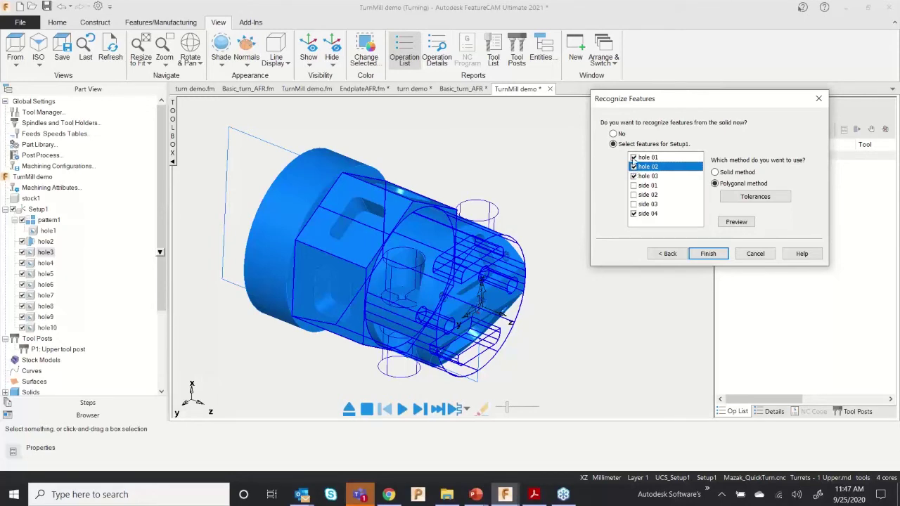
pyautogui.click(634, 158)
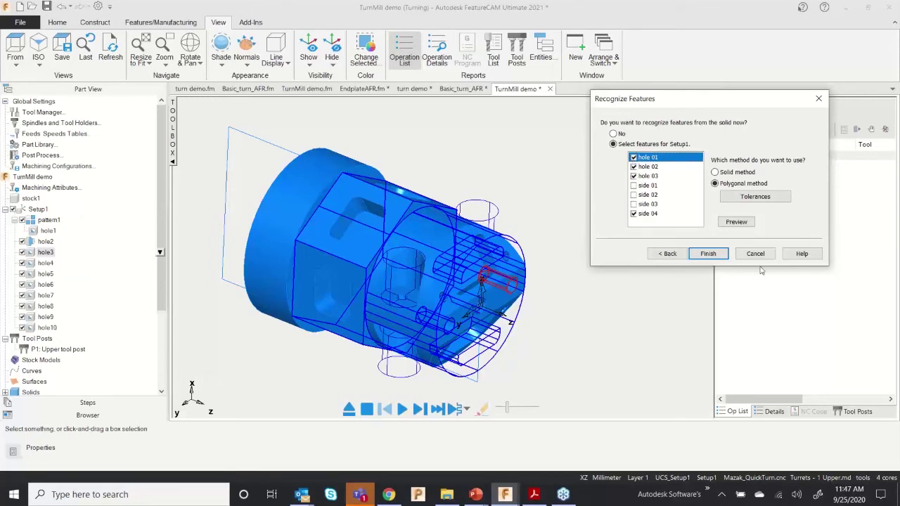
pyautogui.click(708, 254)
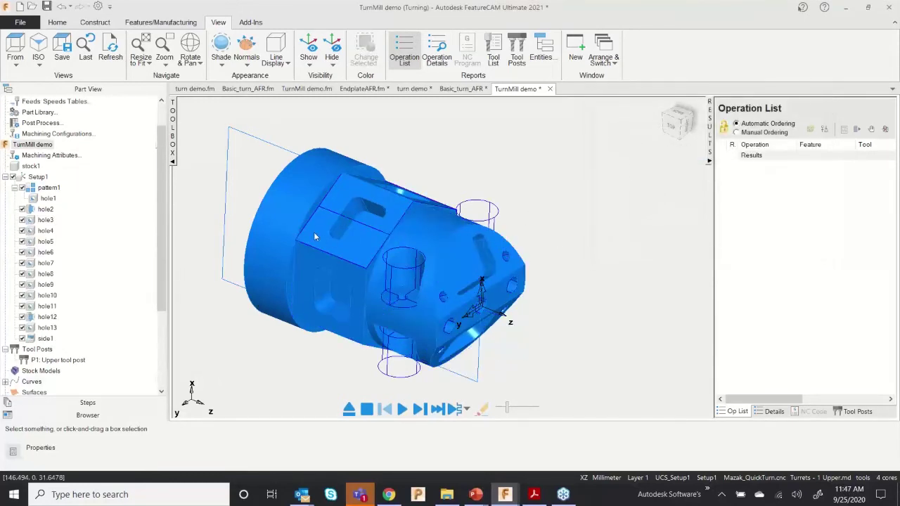
# Step: Delete the counterbore features hole10, hole9, hole8 and hole7 from Setup1
pyautogui.click(47, 296)
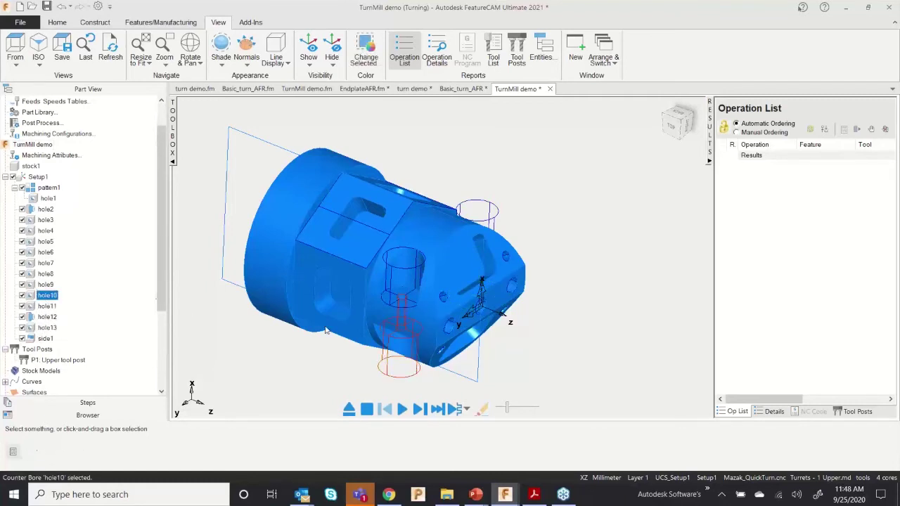
pyautogui.moveTo(436, 349); pyautogui.dragTo(412, 351, button='middle')
pyautogui.click(47, 295)
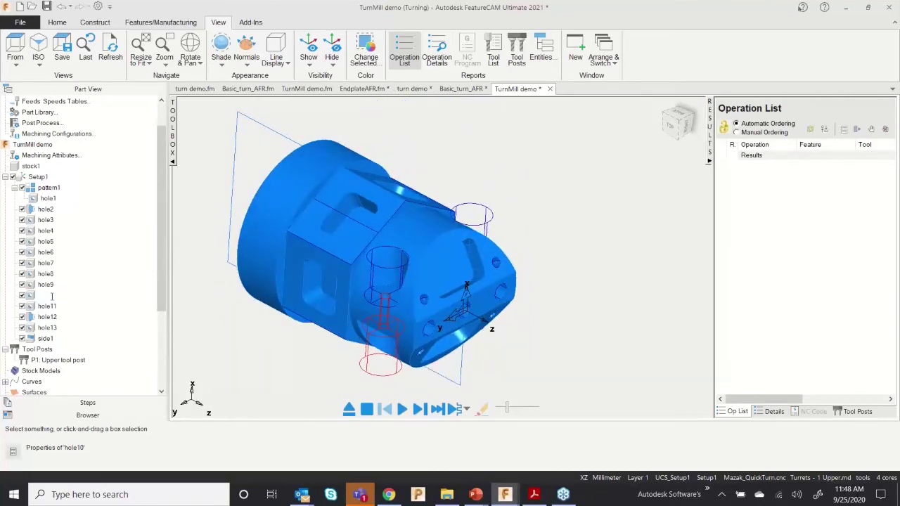
pyautogui.click(56, 298)
pyautogui.press('Delete')
pyautogui.click(47, 285)
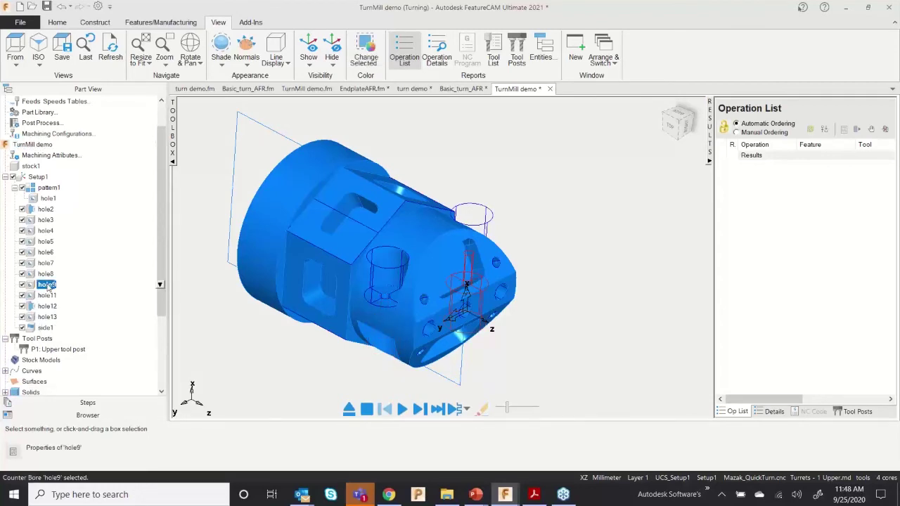
pyautogui.press('Delete')
pyautogui.click(47, 273)
pyautogui.press('Delete')
pyautogui.click(47, 263)
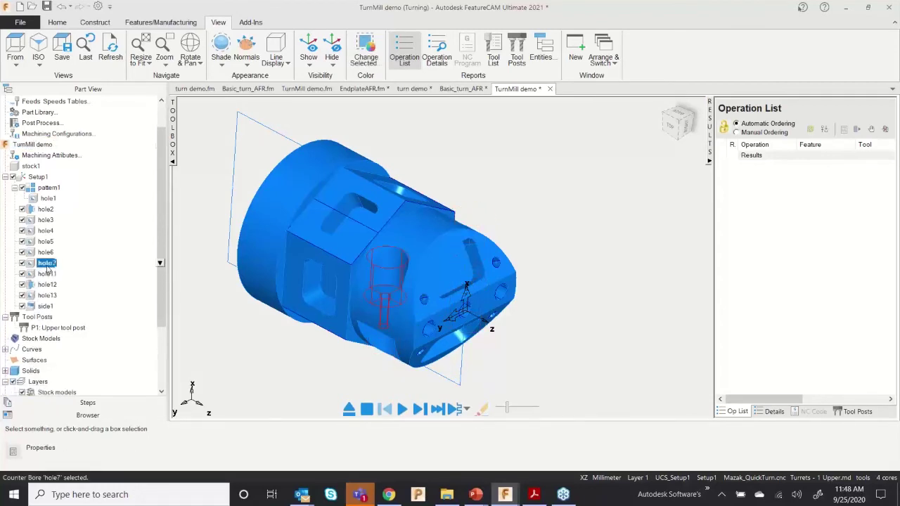
pyautogui.press('Delete')
# Step: Examine where hole6 through hole2 and the pattern1 holes lie on the part
pyautogui.click(46, 251)
pyautogui.click(47, 241)
pyautogui.click(45, 231)
pyautogui.click(46, 220)
pyautogui.click(46, 209)
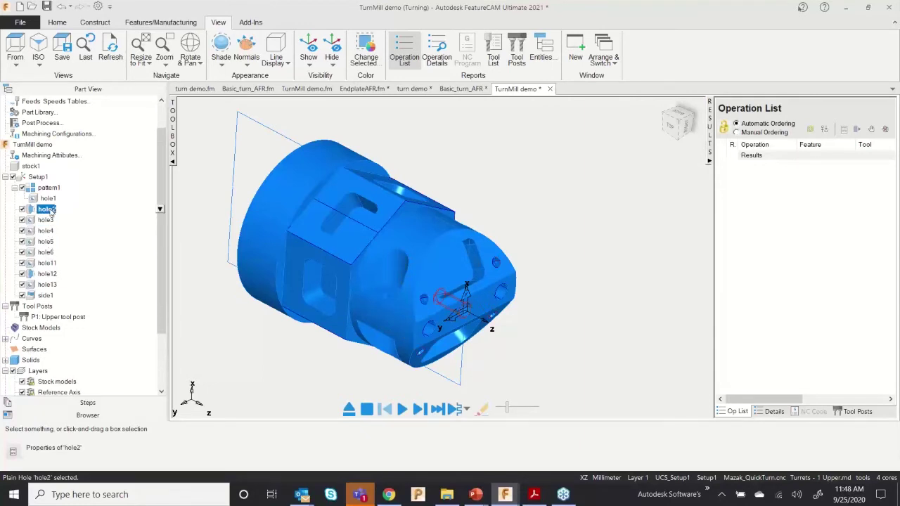
pyautogui.click(47, 199)
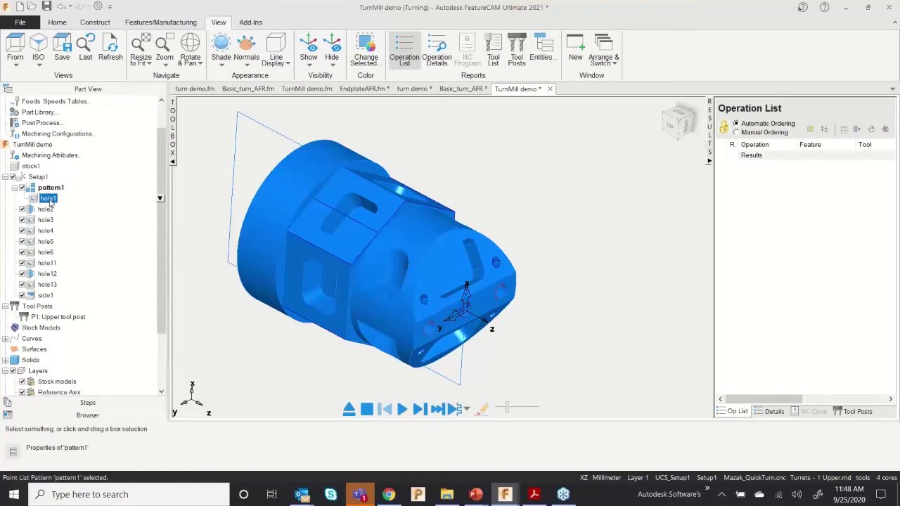
pyautogui.click(46, 210)
pyautogui.click(51, 197)
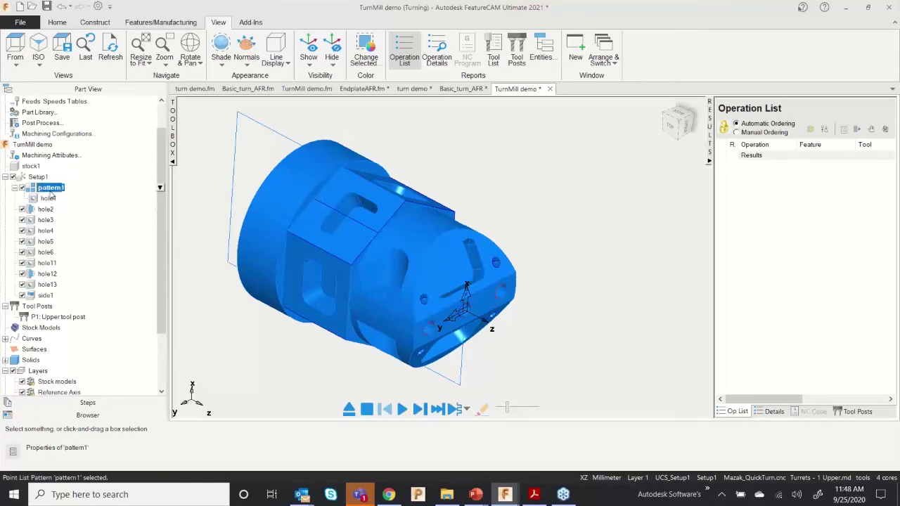
# Step: Examine the side1 feature and the curve2 outline on the part
pyautogui.click(45, 296)
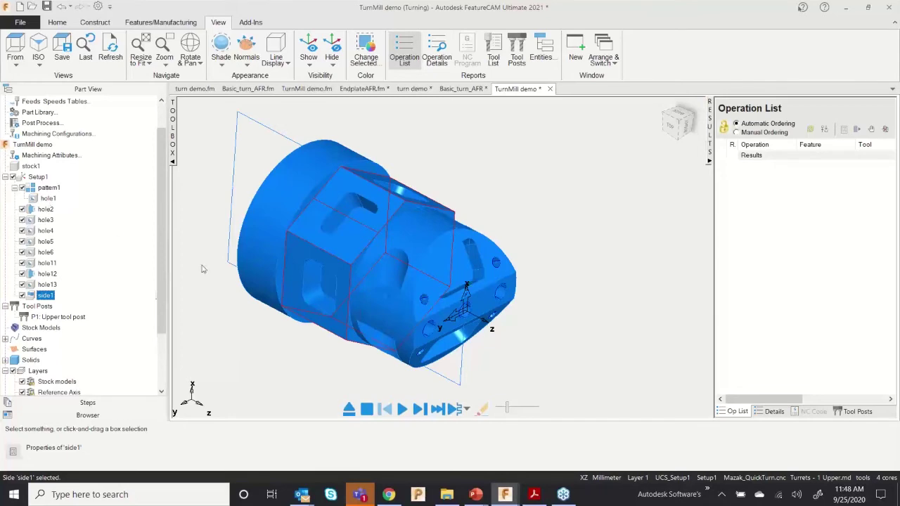
pyautogui.moveTo(397, 261); pyautogui.dragTo(426, 240, button='middle')
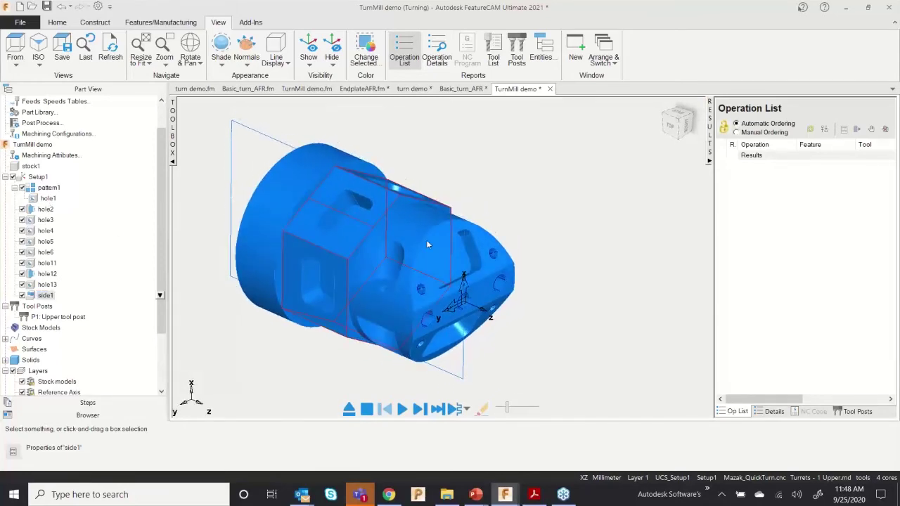
pyautogui.click(57, 22)
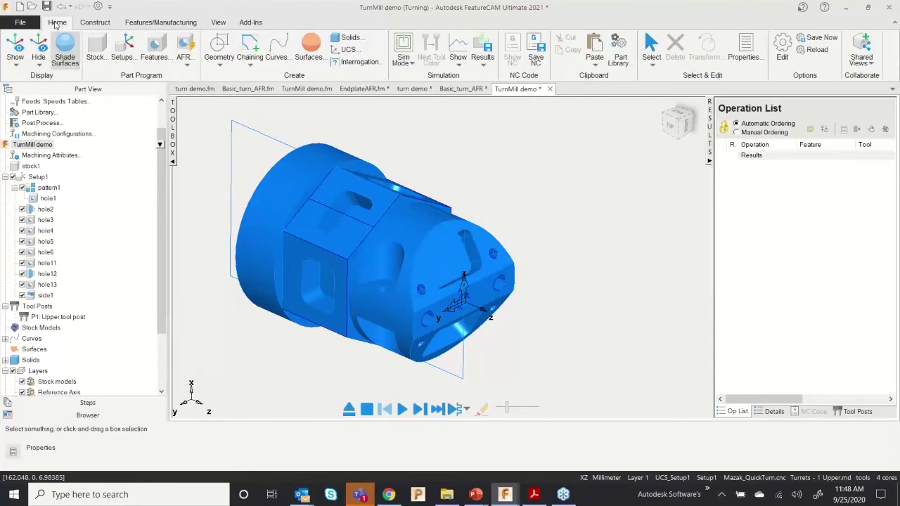
pyautogui.click(6, 338)
pyautogui.click(40, 350)
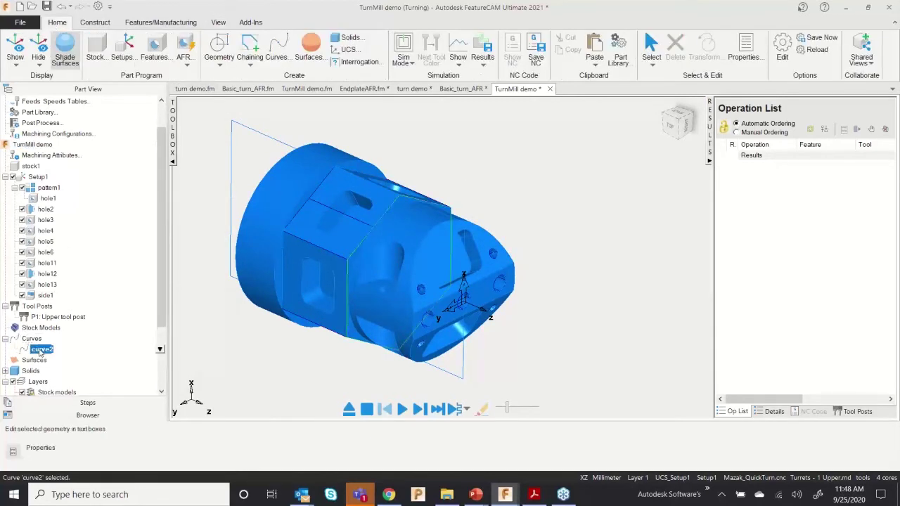
pyautogui.click(221, 209)
pyautogui.moveTo(424, 256)
pyautogui.mouseDown(button='middle')
pyautogui.moveTo(469, 264)
pyautogui.moveTo(417, 257)
pyautogui.mouseUp(button='middle')
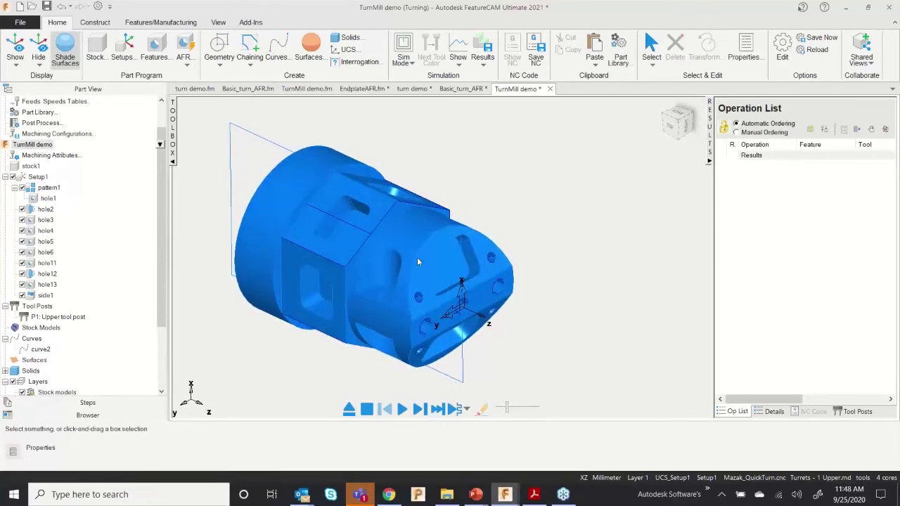
pyautogui.click(186, 48)
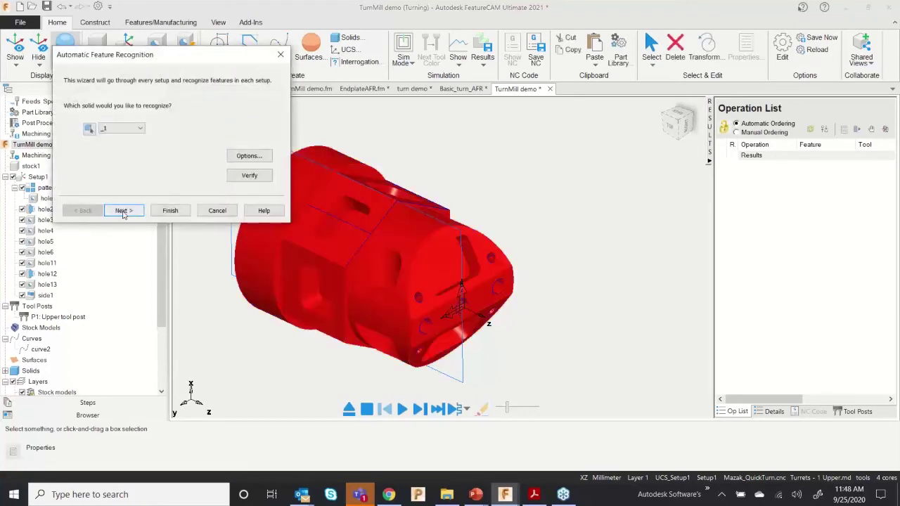
pyautogui.click(122, 211)
pyautogui.click(123, 211)
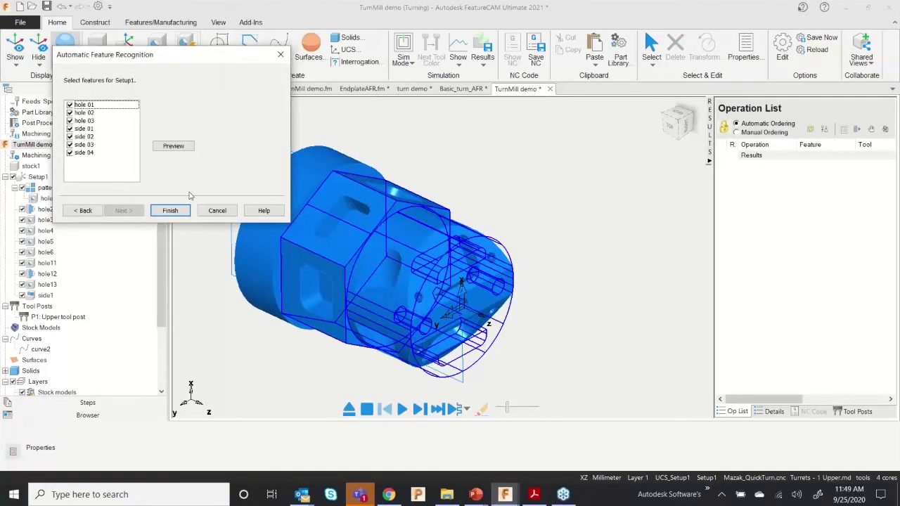
pyautogui.click(217, 210)
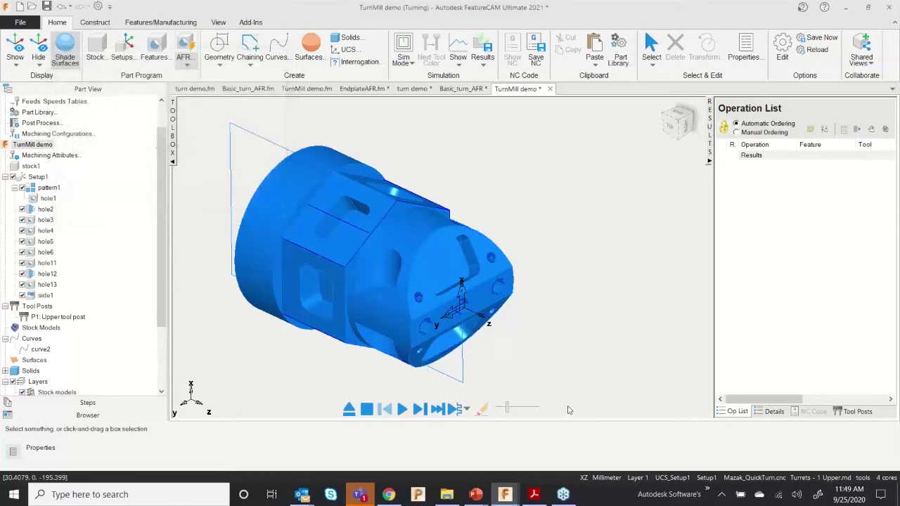
# Step: Set the Turn/Mill post processor to Mori Seiki NT.cnc from the Turn Mill folder
pyautogui.click(756, 478)
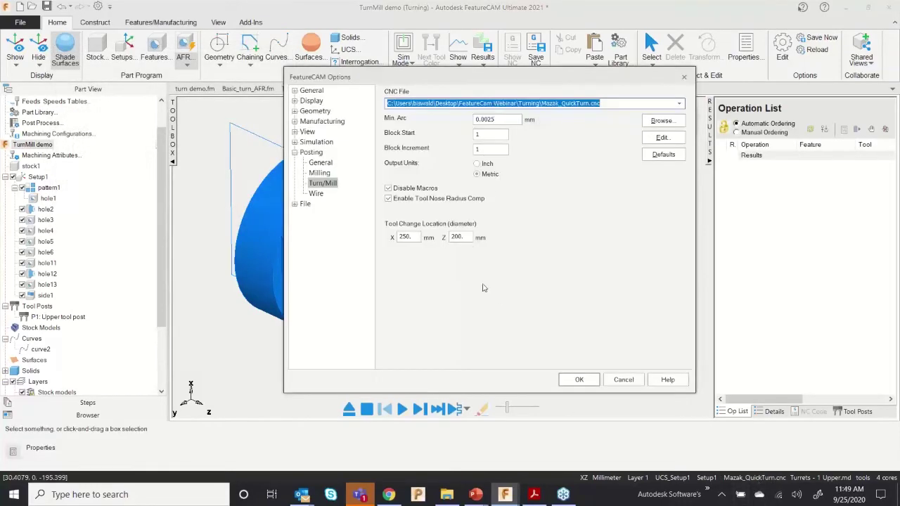
pyautogui.click(661, 121)
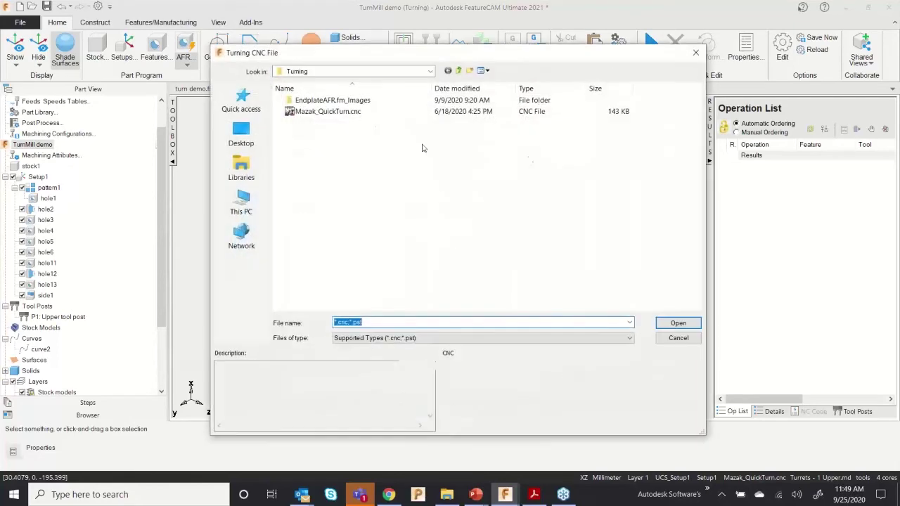
pyautogui.click(458, 70)
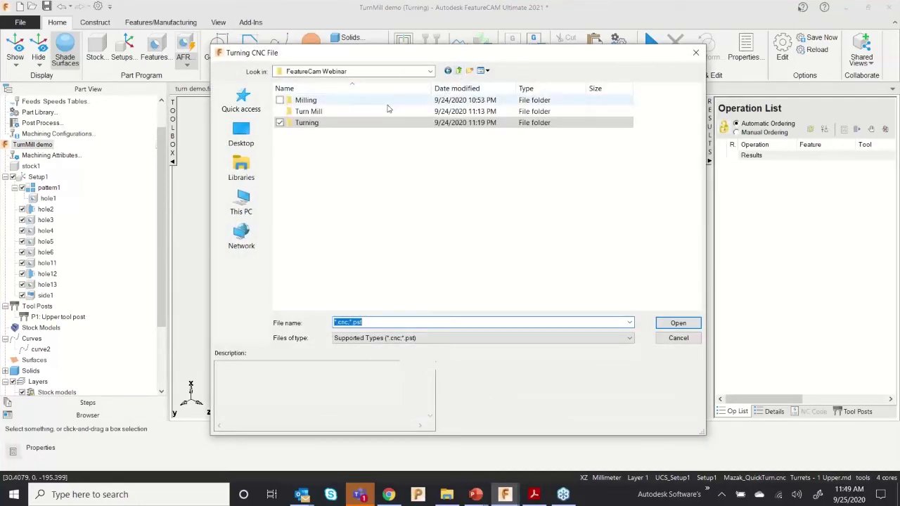
pyautogui.doubleClick(309, 111)
pyautogui.doubleClick(322, 112)
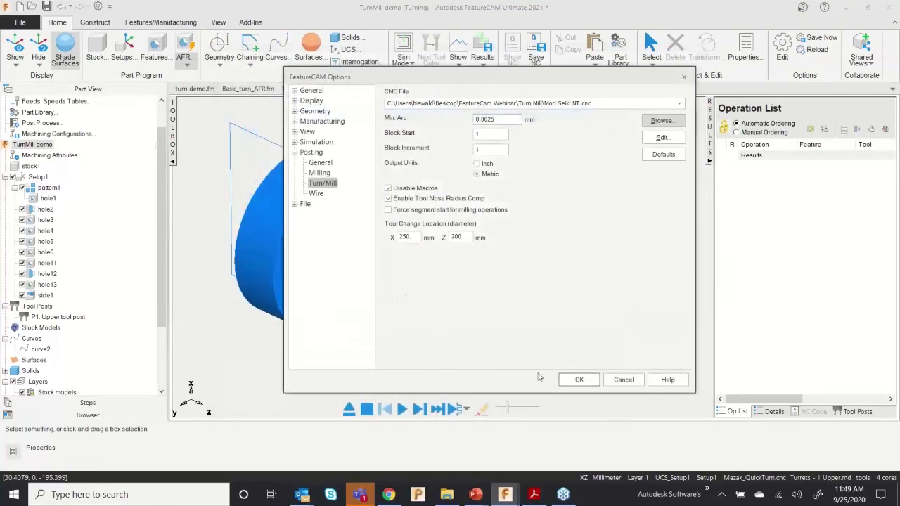
pyautogui.click(583, 381)
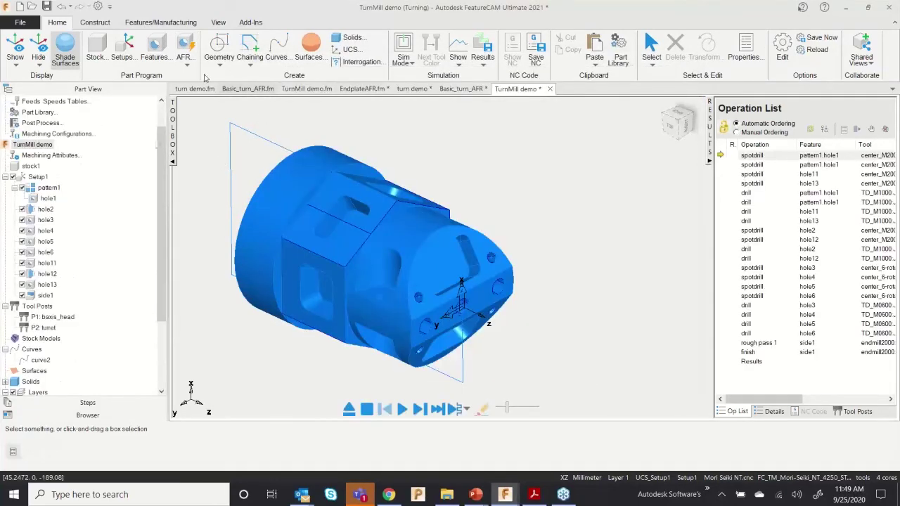
# Step: Turn off the polygonal spun outline for turn recognition in the automatic feature recognition options
pyautogui.click(185, 62)
pyautogui.click(190, 84)
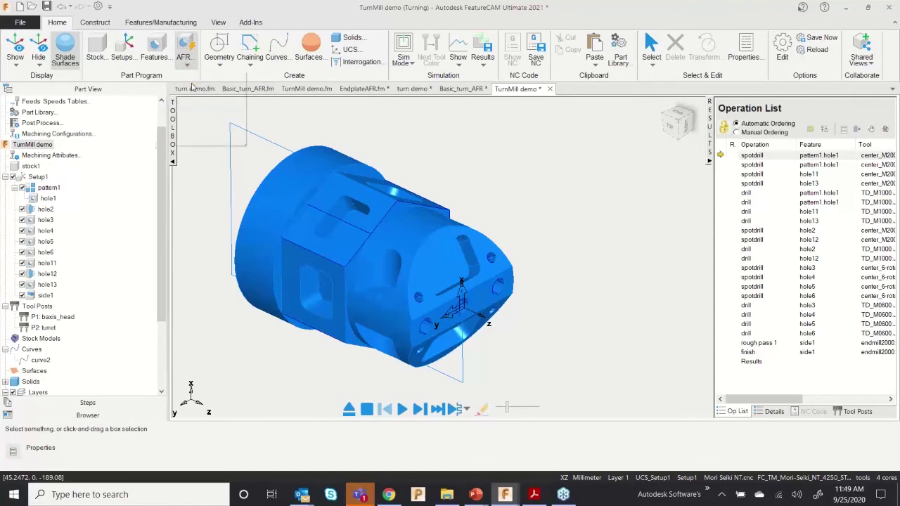
pyautogui.click(122, 212)
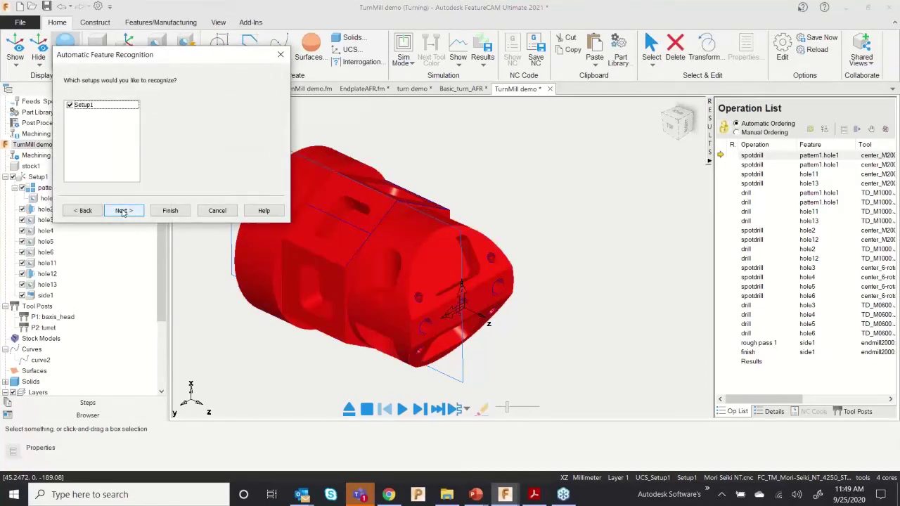
pyautogui.click(122, 211)
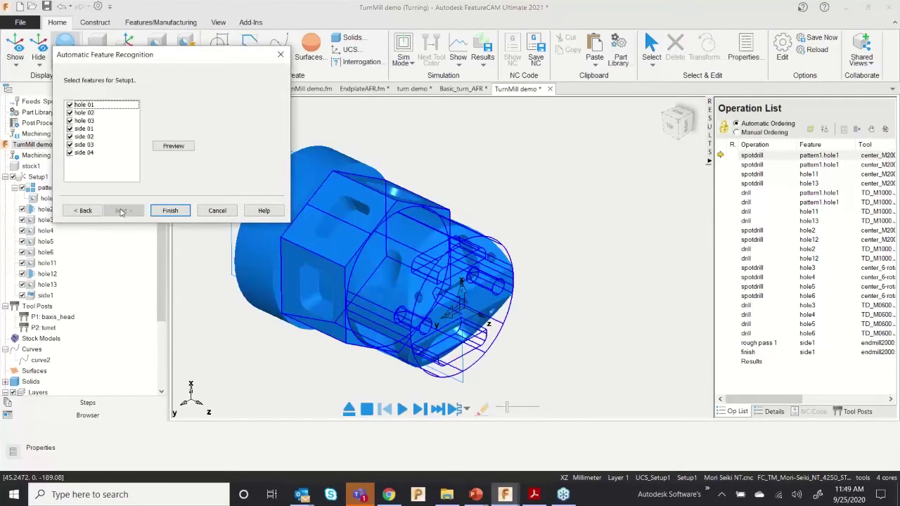
pyautogui.click(86, 211)
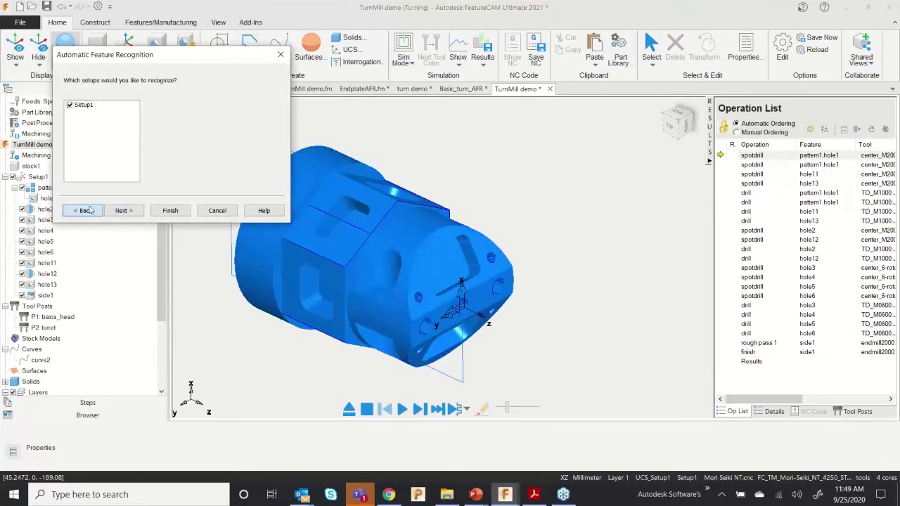
pyautogui.click(86, 210)
pyautogui.click(248, 155)
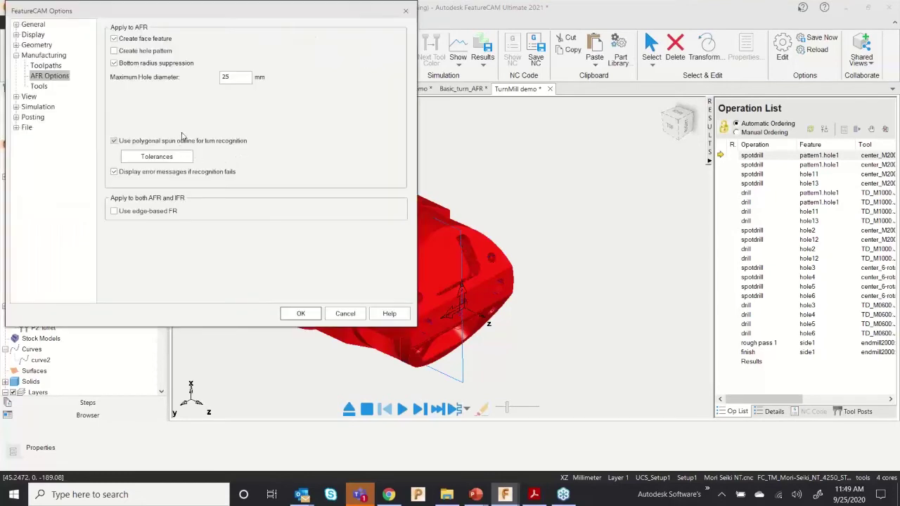
pyautogui.click(137, 143)
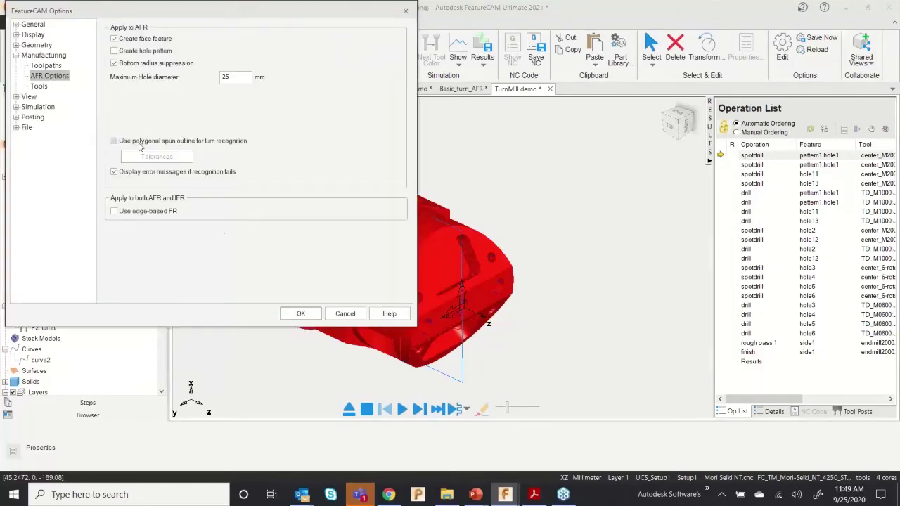
pyautogui.click(294, 314)
# Step: Recognize Setup1 features again and create only turn 01, excluding the bore, face, groove, hole and side features
pyautogui.click(122, 211)
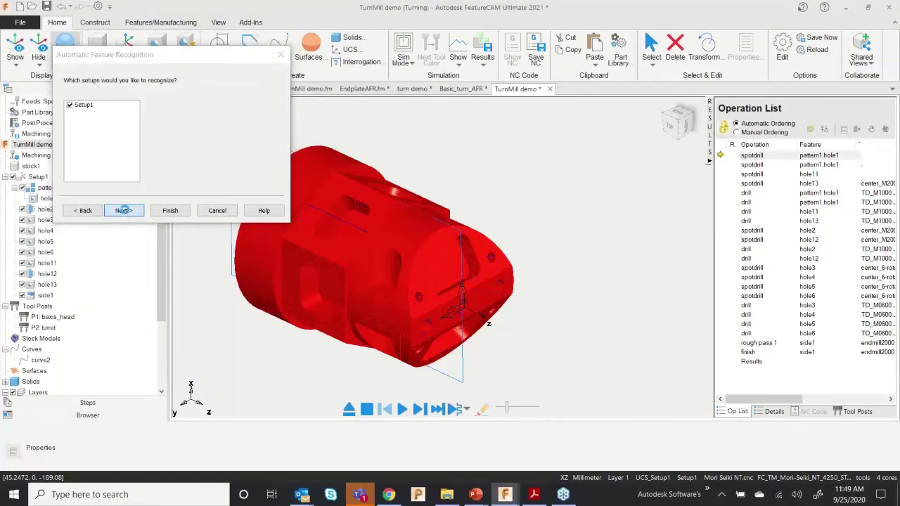
pyautogui.click(124, 210)
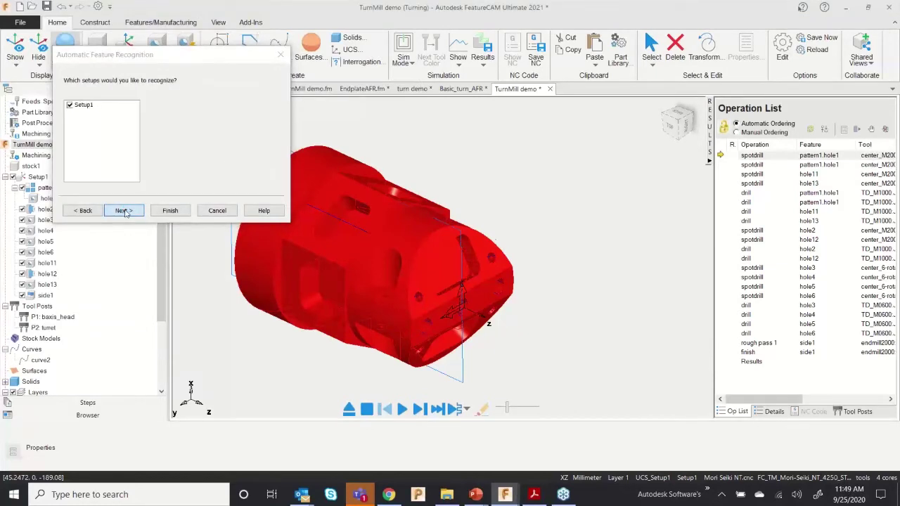
pyautogui.scroll(-1, 131, 143)
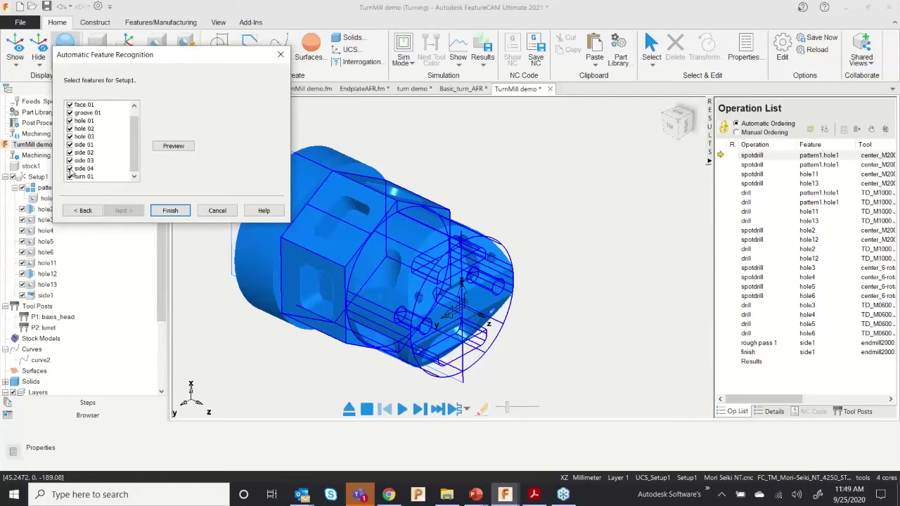
pyautogui.click(70, 172)
pyautogui.click(69, 160)
pyautogui.click(70, 152)
pyautogui.click(69, 144)
pyautogui.click(70, 136)
pyautogui.click(70, 128)
pyautogui.click(70, 120)
pyautogui.click(69, 113)
pyautogui.click(69, 104)
pyautogui.scroll(1, 90, 140)
pyautogui.click(70, 103)
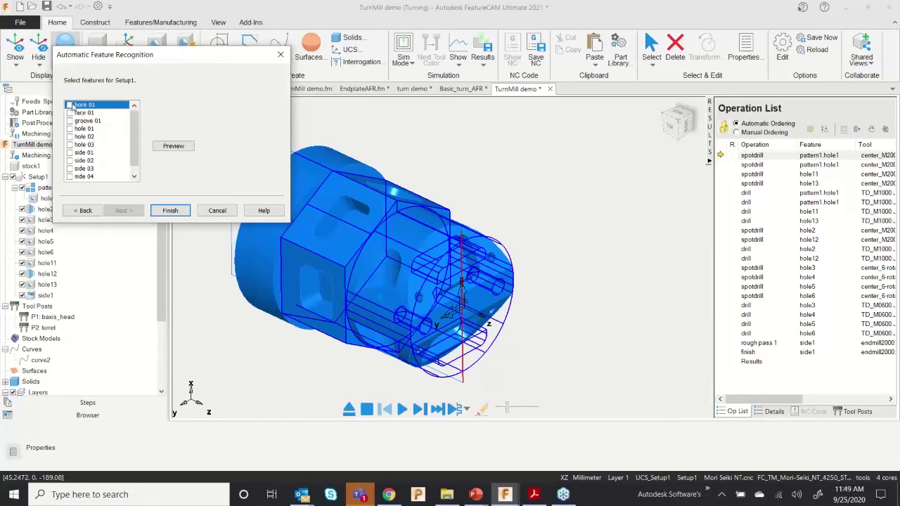
pyautogui.scroll(-1, 98, 155)
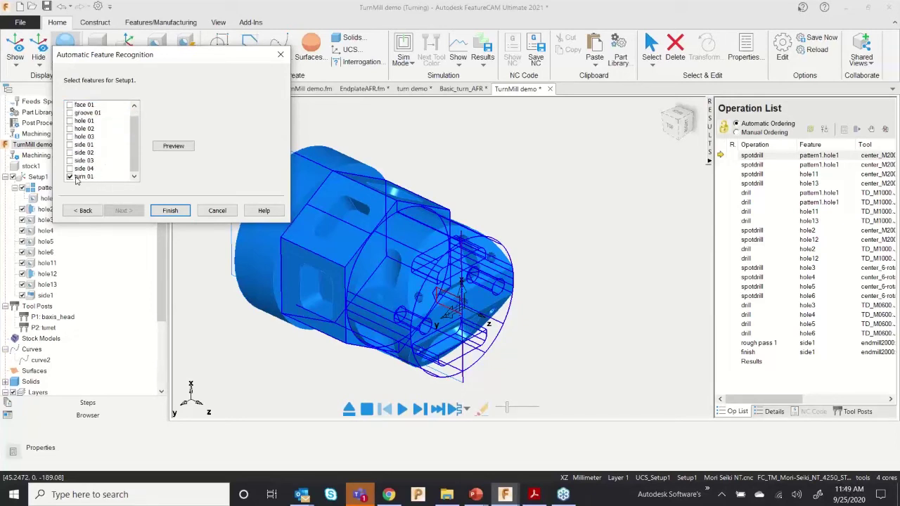
pyautogui.click(170, 211)
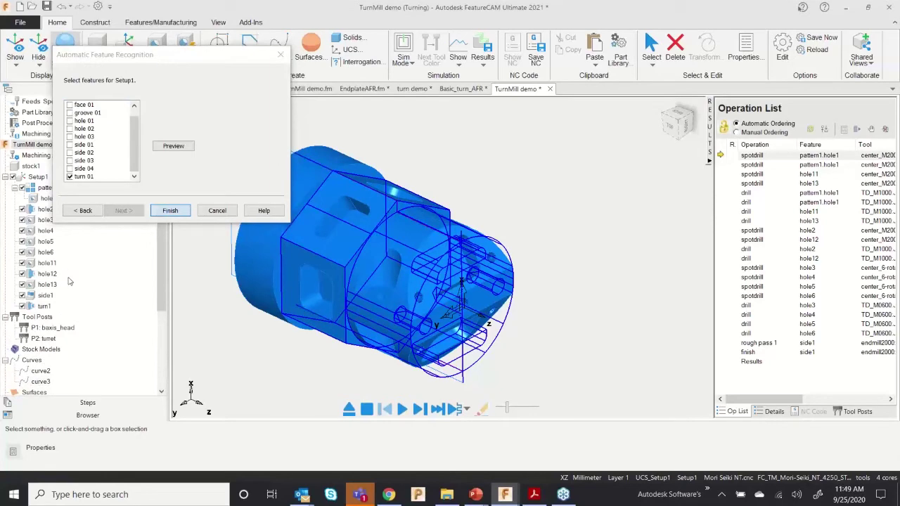
# Step: Reorder the Setup1 features so that turn1 comes first and side1 second, ahead of pattern1
pyautogui.moveTo(179, 278)
pyautogui.mouseDown(button='middle')
pyautogui.moveTo(359, 244)
pyautogui.moveTo(337, 232)
pyautogui.moveTo(355, 211)
pyautogui.mouseUp(button='middle')
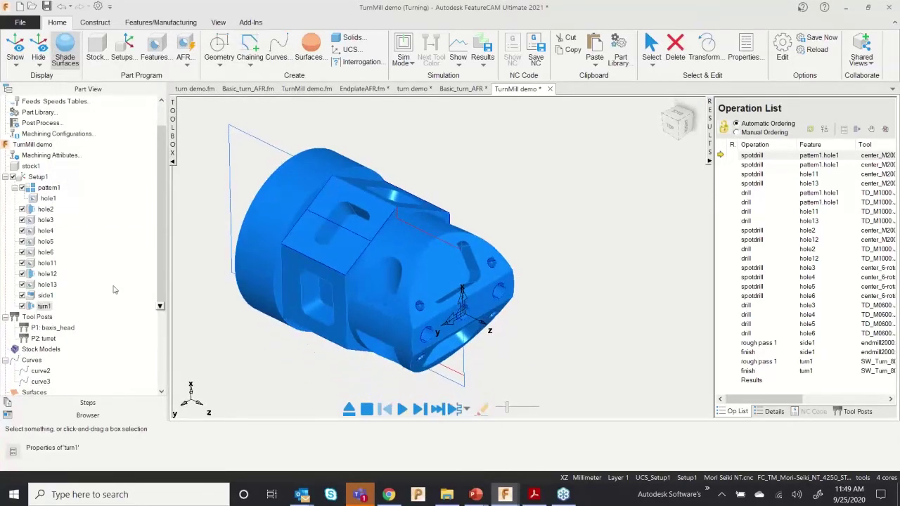
pyautogui.moveTo(43, 306); pyautogui.dragTo(41, 185)
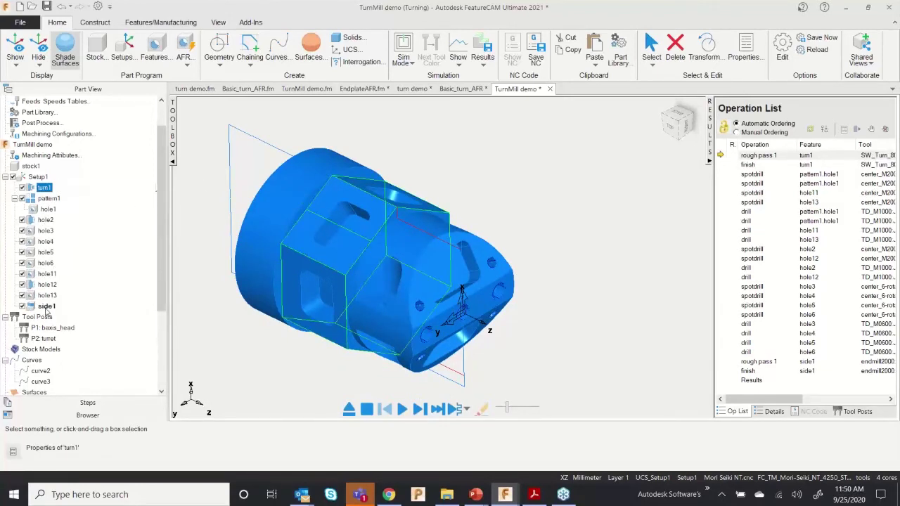
pyautogui.moveTo(45, 307); pyautogui.dragTo(39, 198)
pyautogui.click(268, 194)
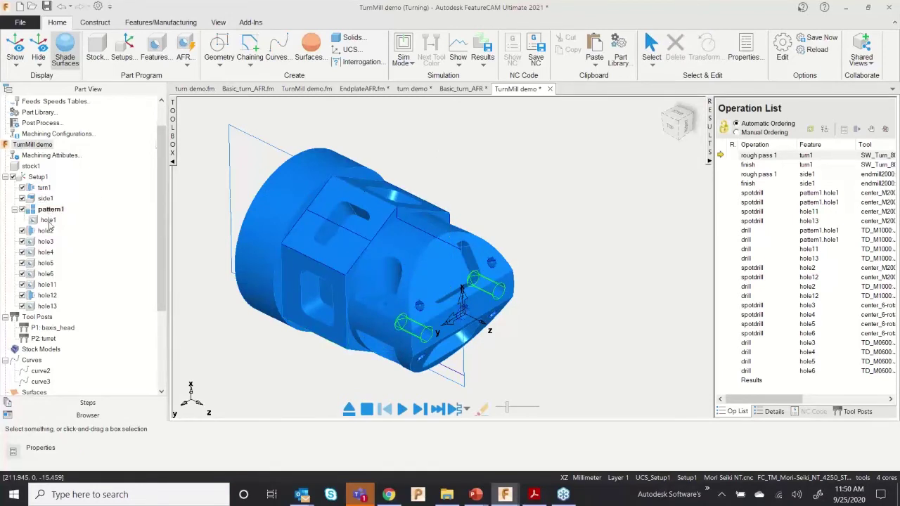
pyautogui.click(50, 222)
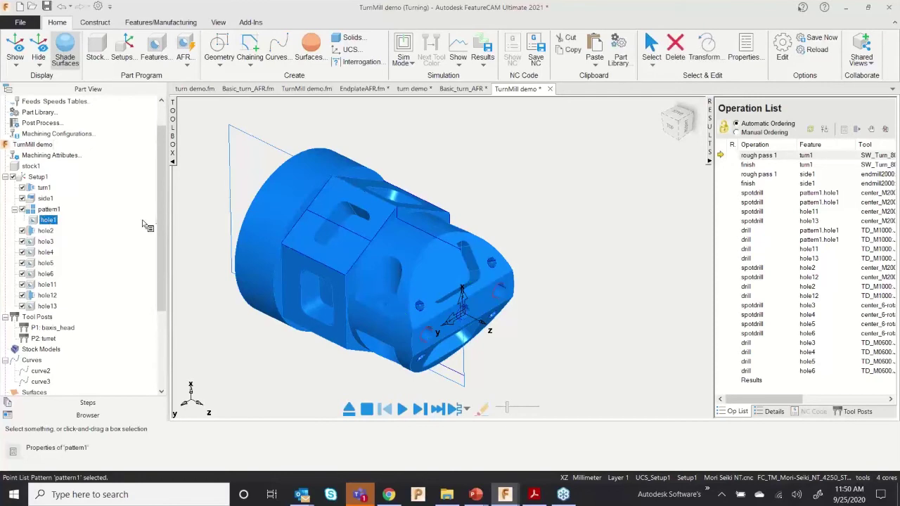
pyautogui.click(345, 143)
# Step: Play the toolpath simulation to check the turn1 roughing passes along the part's outer diameter, and stop it
pyautogui.moveTo(372, 359); pyautogui.dragTo(395, 324, button='middle')
pyautogui.click(402, 414)
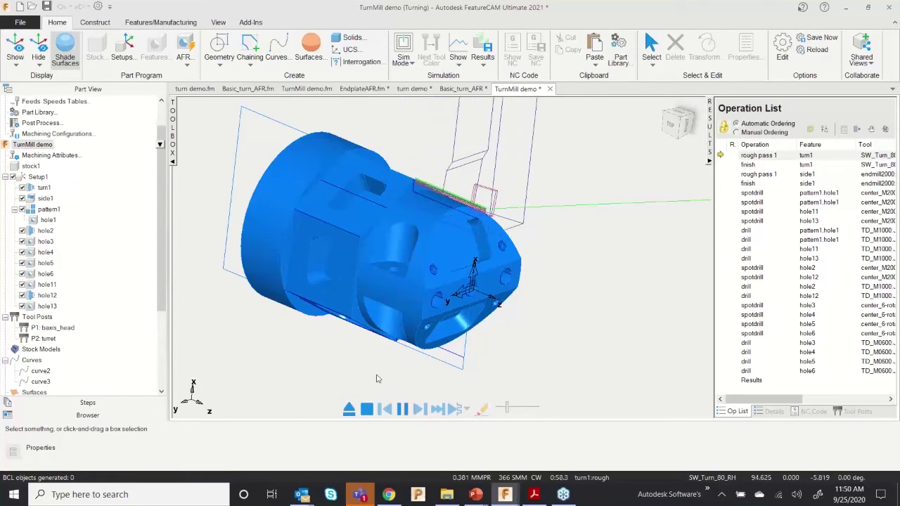
pyautogui.moveTo(381, 376); pyautogui.dragTo(412, 436, button='middle')
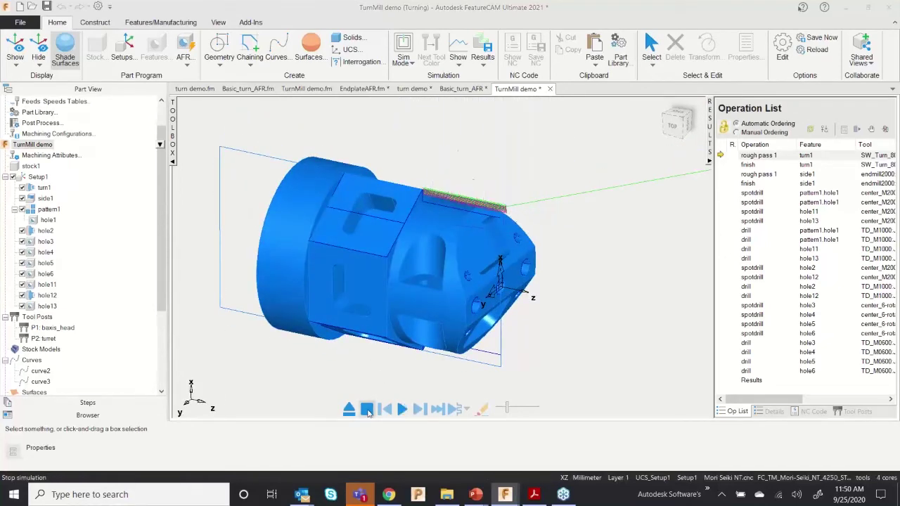
# Step: Run a faster solid material-removal simulation of the operations up to the hole3 spotdrill, and clear it from the view
pyautogui.click(46, 199)
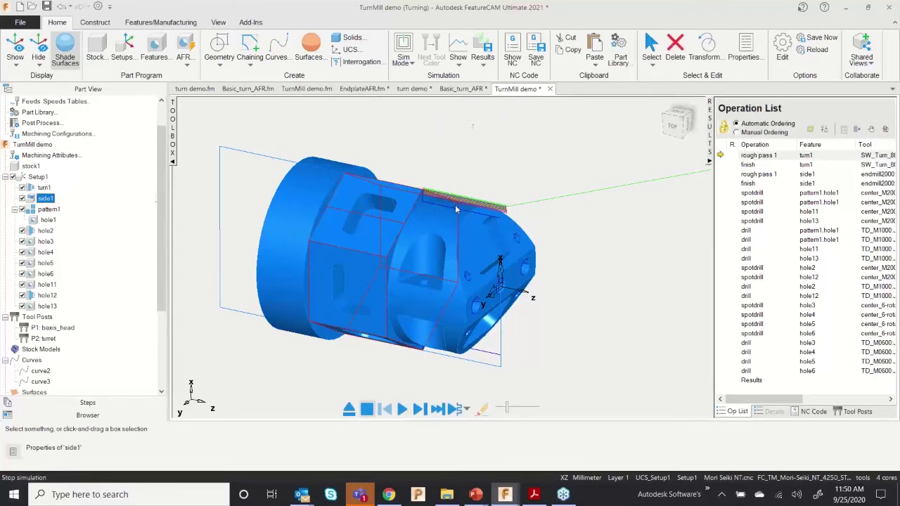
pyautogui.click(403, 55)
pyautogui.click(418, 131)
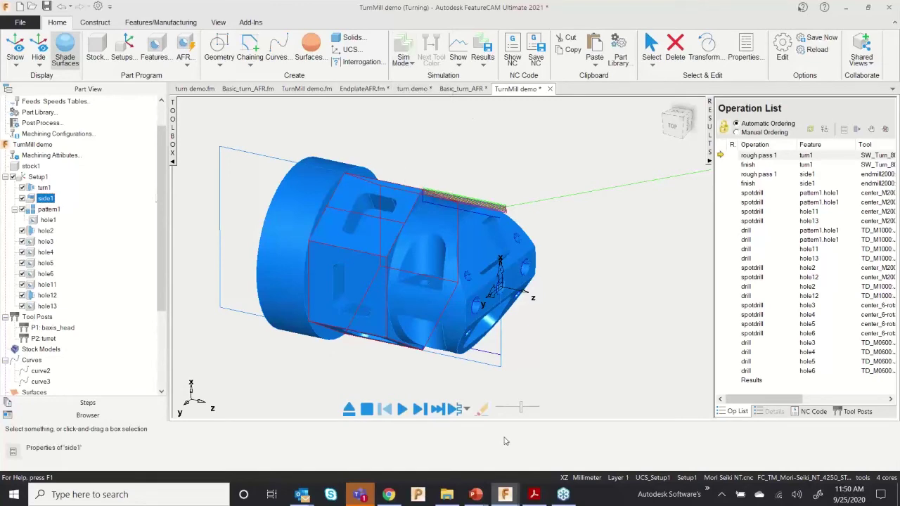
pyautogui.click(402, 409)
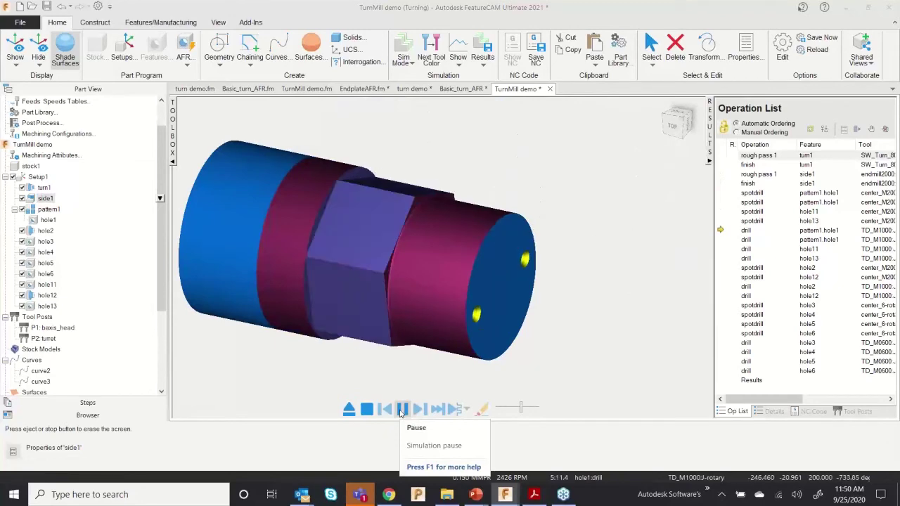
pyautogui.moveTo(420, 185); pyautogui.dragTo(333, 144)
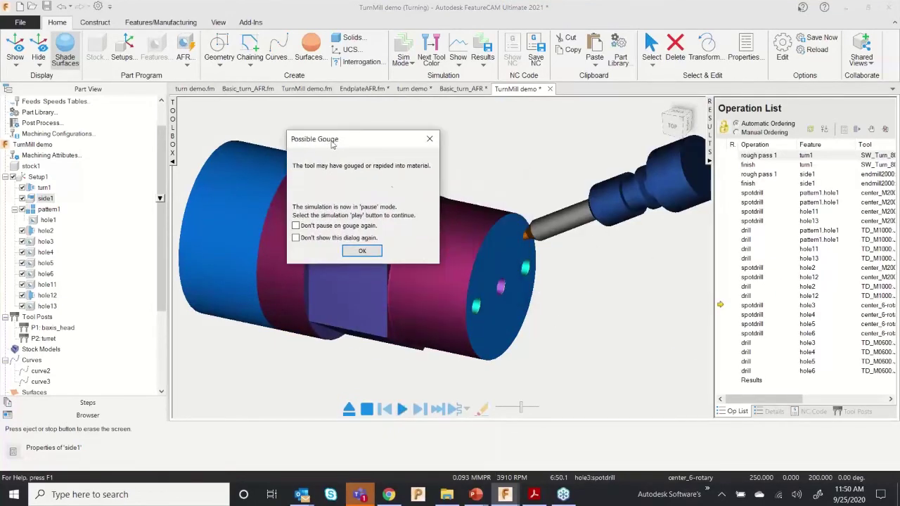
pyautogui.click(362, 253)
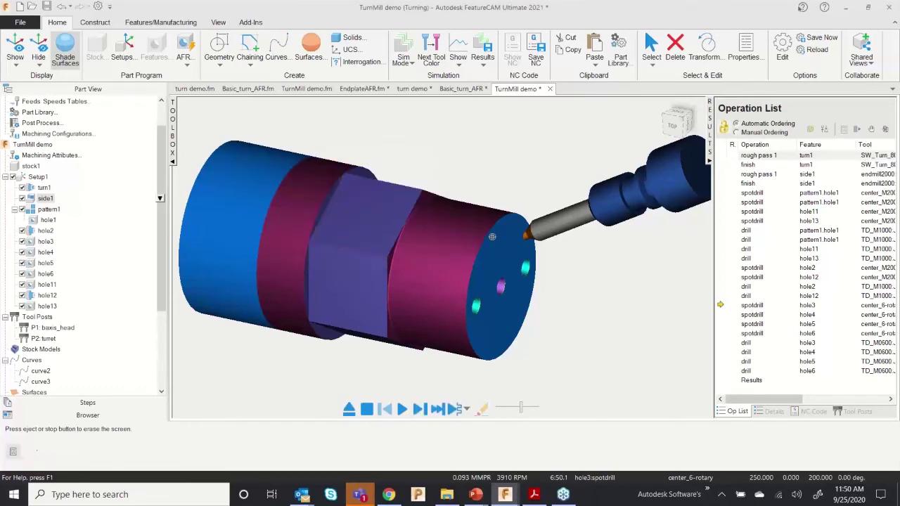
pyautogui.click(350, 410)
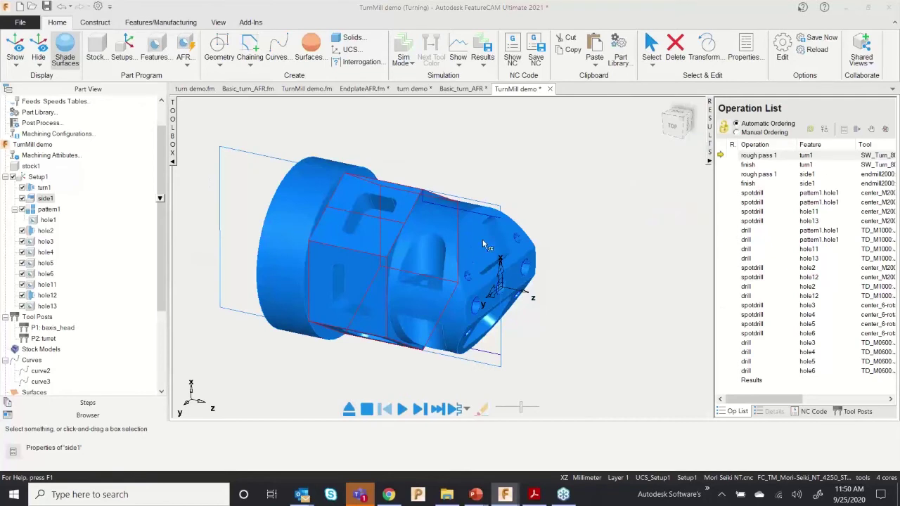
# Step: Start a new Turn/Mill Face feature for the slanted front face, extracted with feature recognition
pyautogui.click(465, 228)
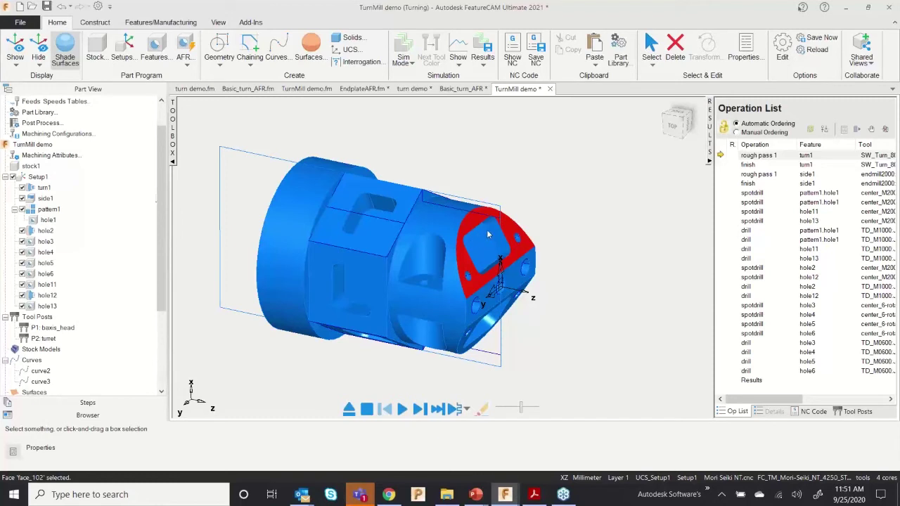
pyautogui.press('Escape')
pyautogui.moveTo(458, 261); pyautogui.dragTo(425, 289, button='middle')
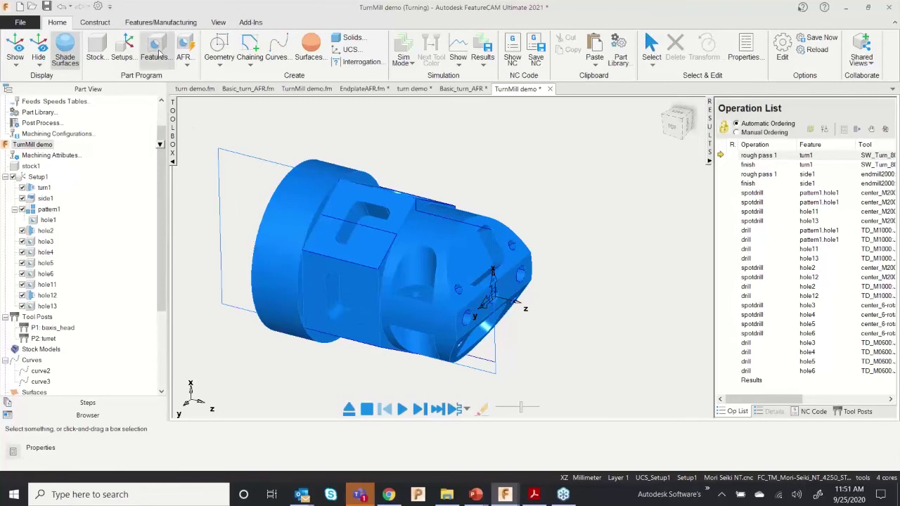
pyautogui.click(160, 54)
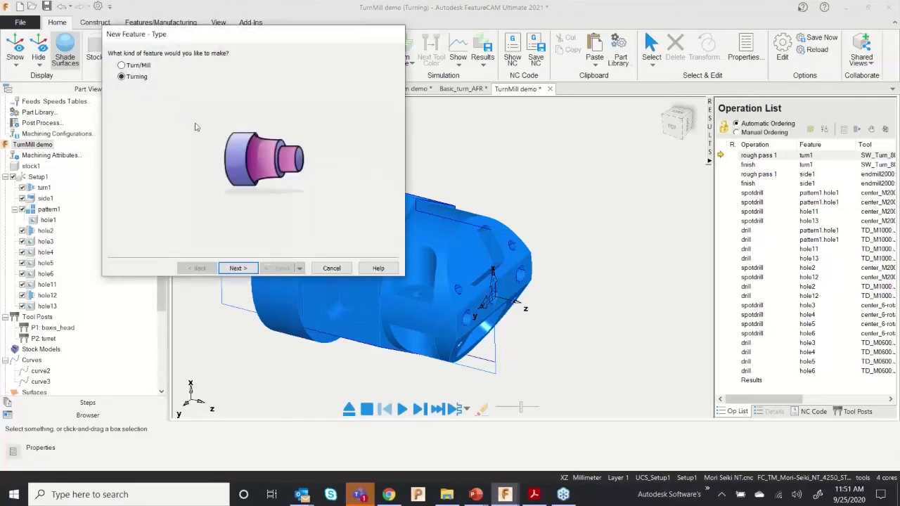
pyautogui.click(140, 66)
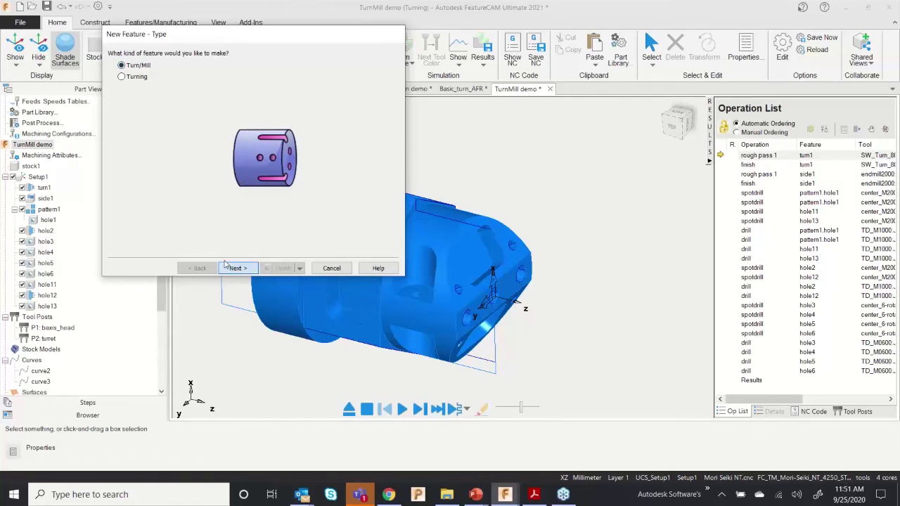
pyautogui.click(227, 267)
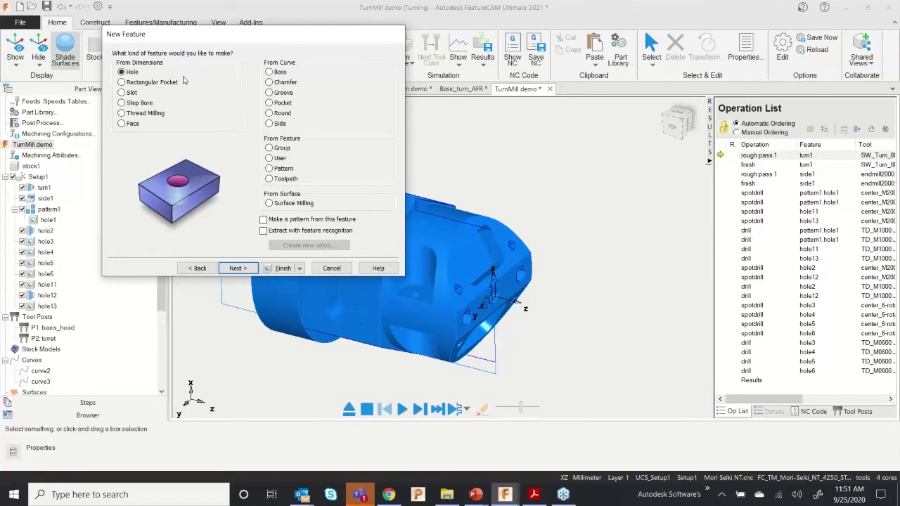
pyautogui.click(131, 124)
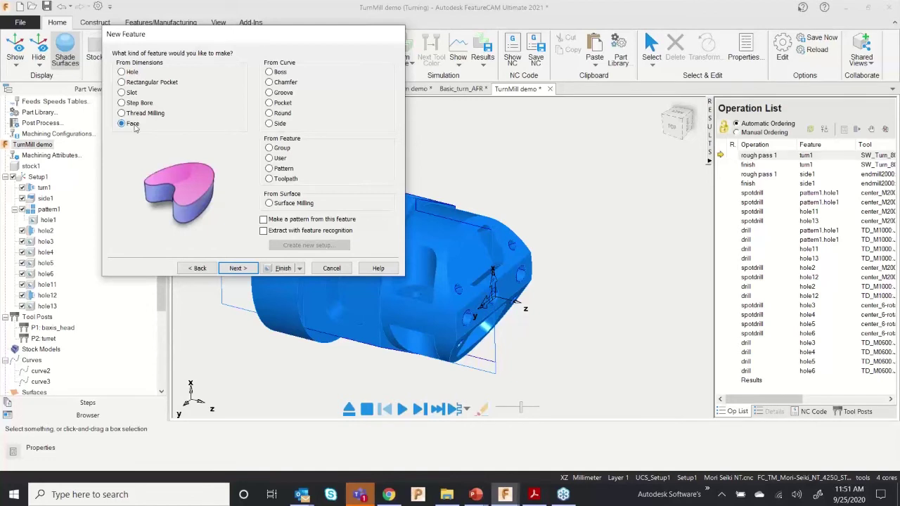
pyautogui.click(237, 268)
pyautogui.click(198, 268)
pyautogui.click(263, 231)
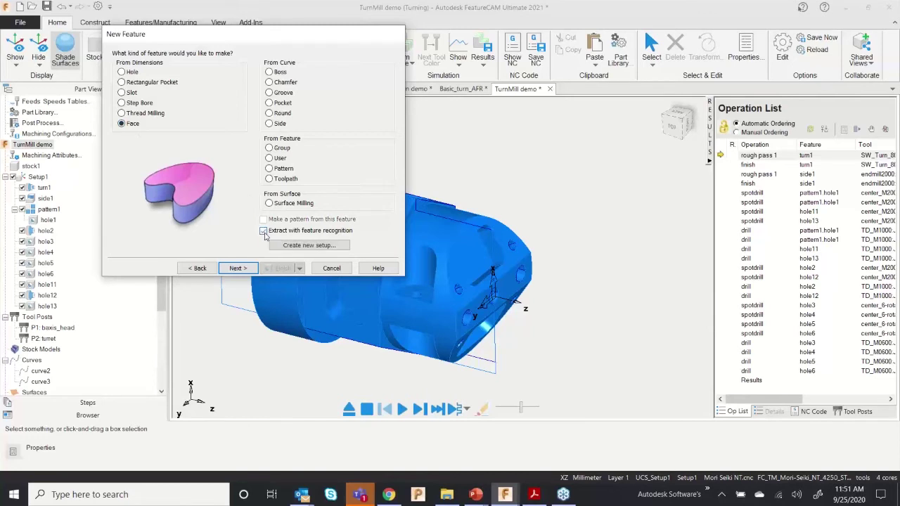
pyautogui.click(237, 269)
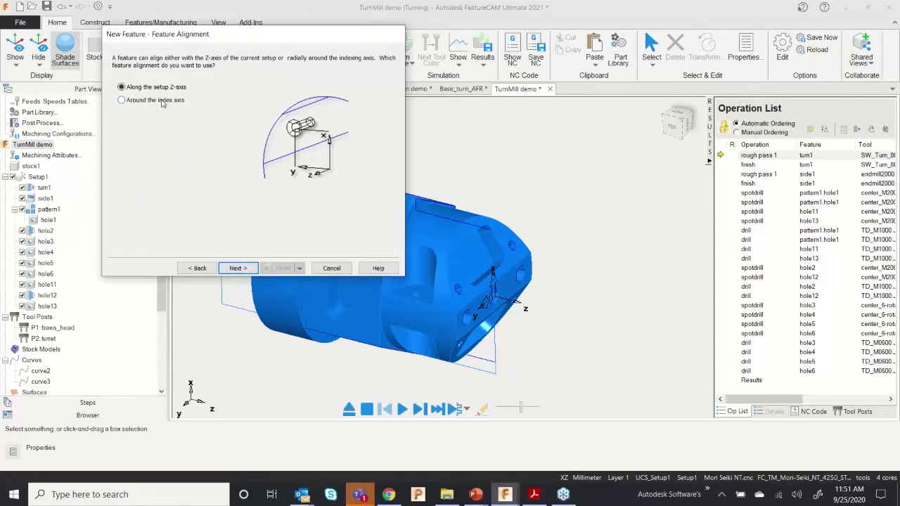
# Step: Align the face feature around the index axis, normal to the slanted front surface containing the pocket and two small holes
pyautogui.click(162, 102)
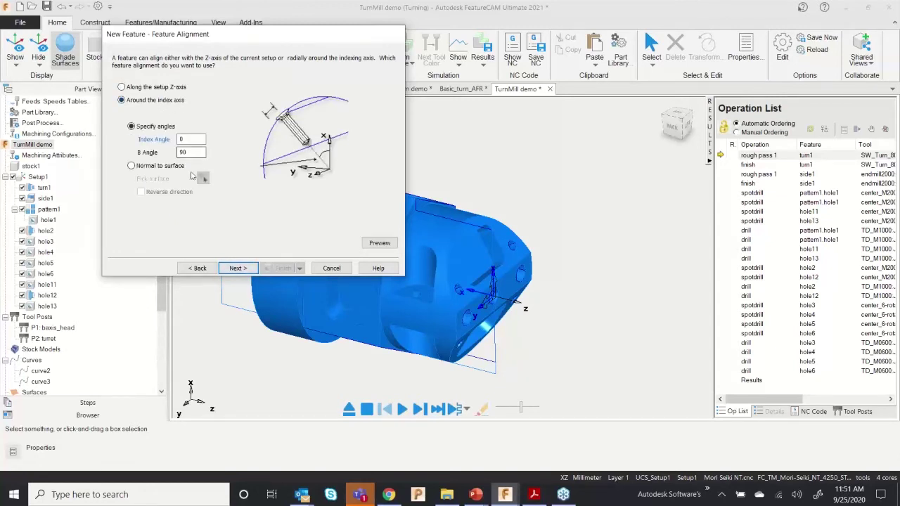
pyautogui.click(159, 168)
pyautogui.click(201, 178)
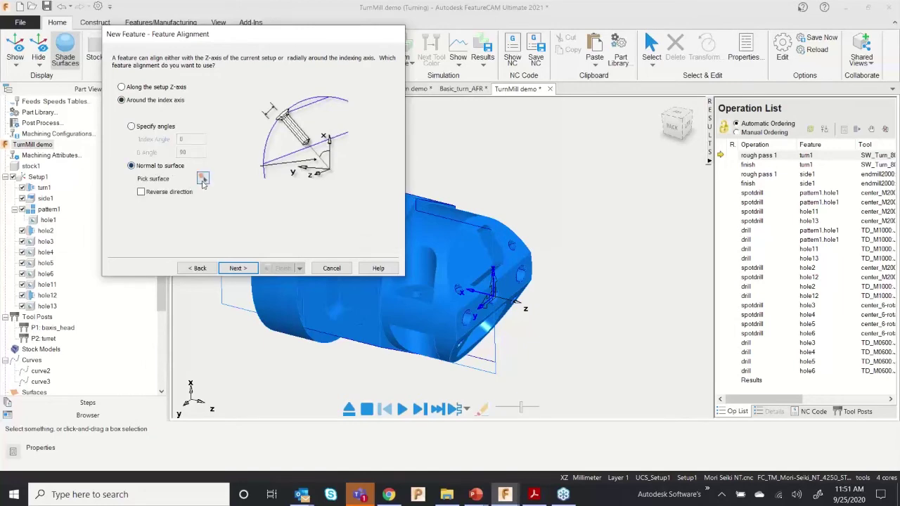
pyautogui.click(468, 239)
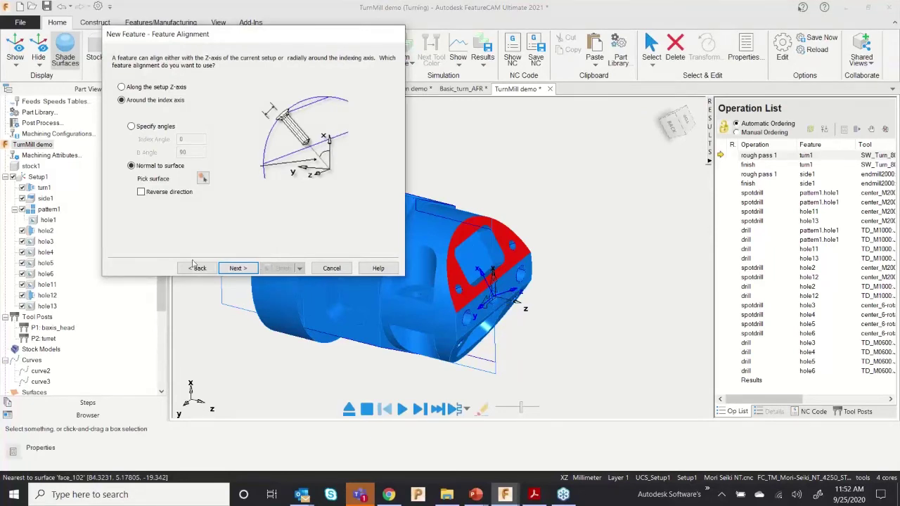
# Step: Create the face feature from the picked slanted surface with the default thickness and finish pass, and continue to another new feature
pyautogui.click(238, 269)
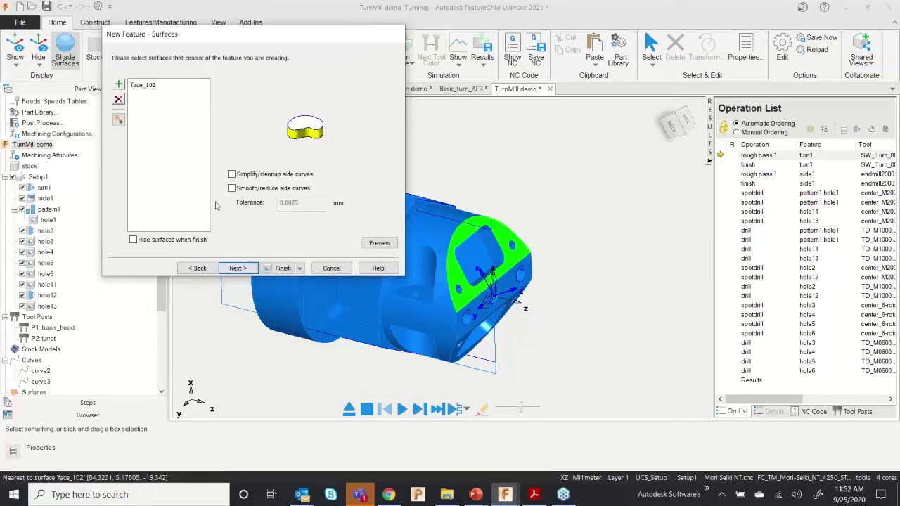
pyautogui.click(235, 268)
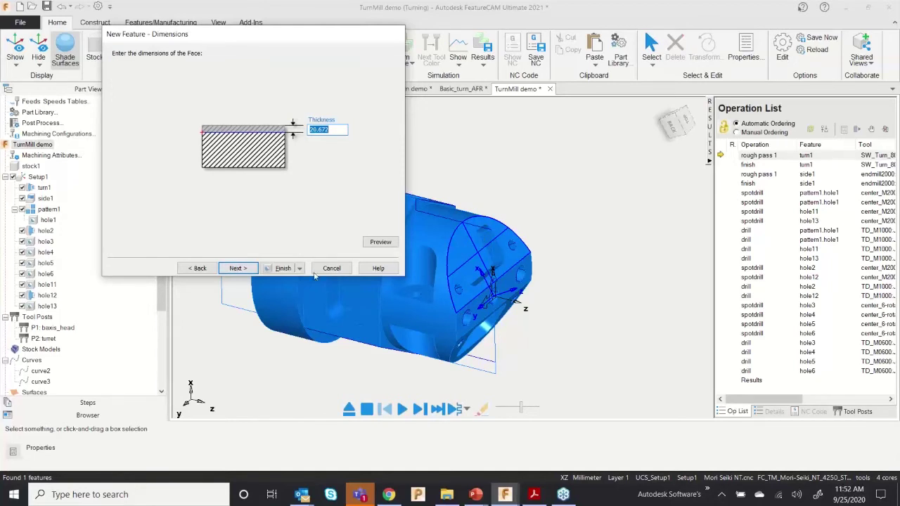
pyautogui.click(244, 268)
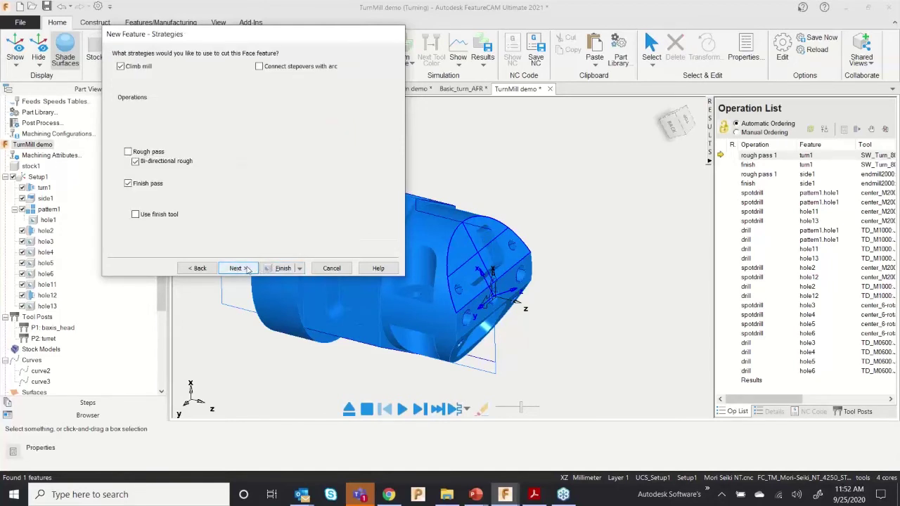
pyautogui.click(236, 268)
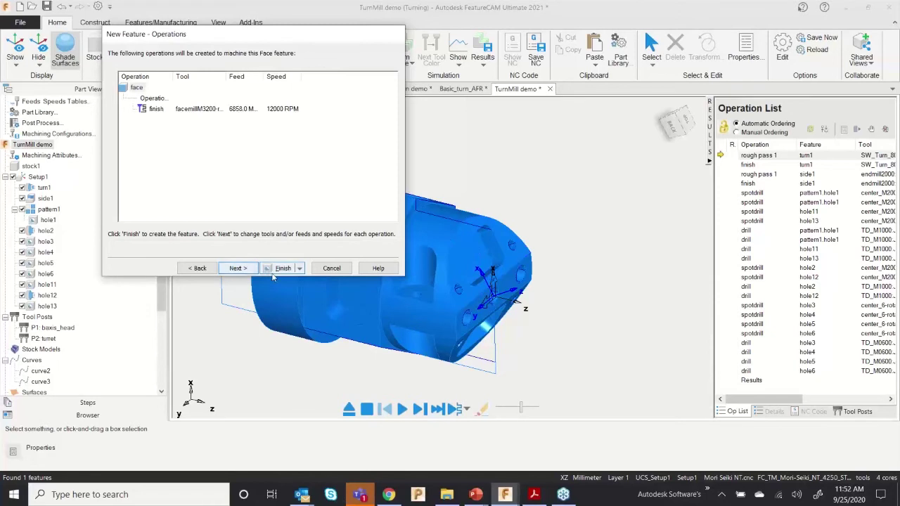
pyautogui.click(301, 269)
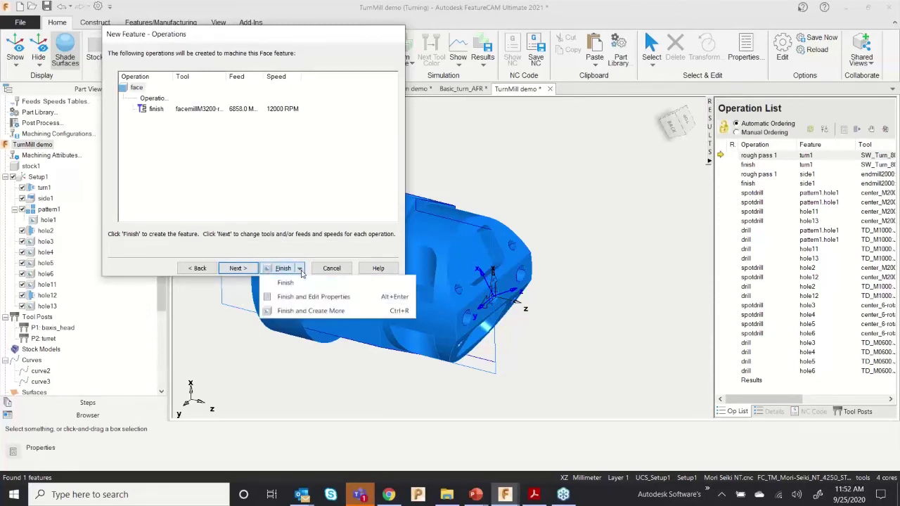
pyautogui.click(300, 311)
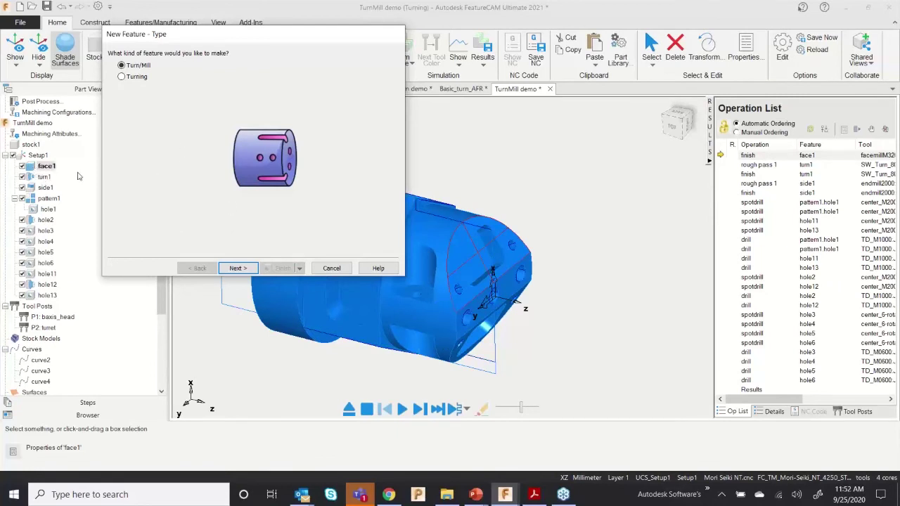
# Step: Start a Turn/Mill pattern feature based on face1, arranged radially around the index axis
pyautogui.moveTo(443, 319); pyautogui.dragTo(441, 270, button='middle')
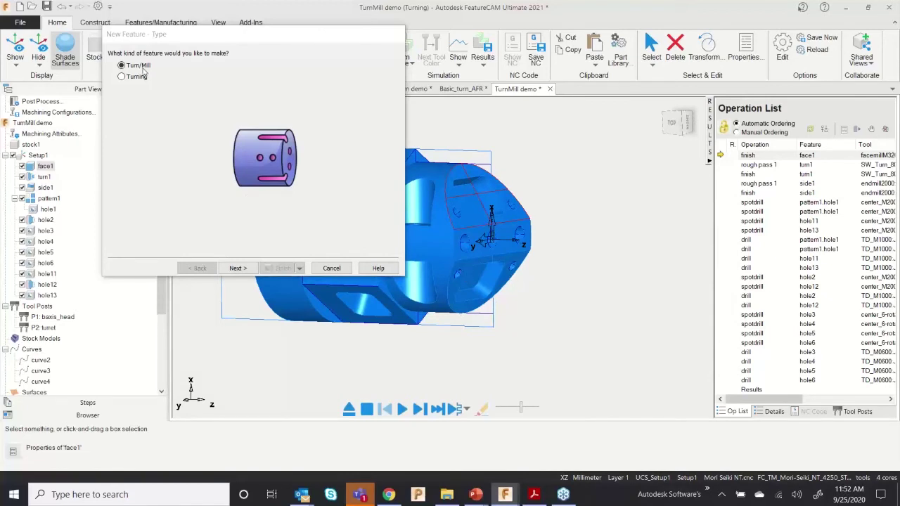
pyautogui.click(237, 271)
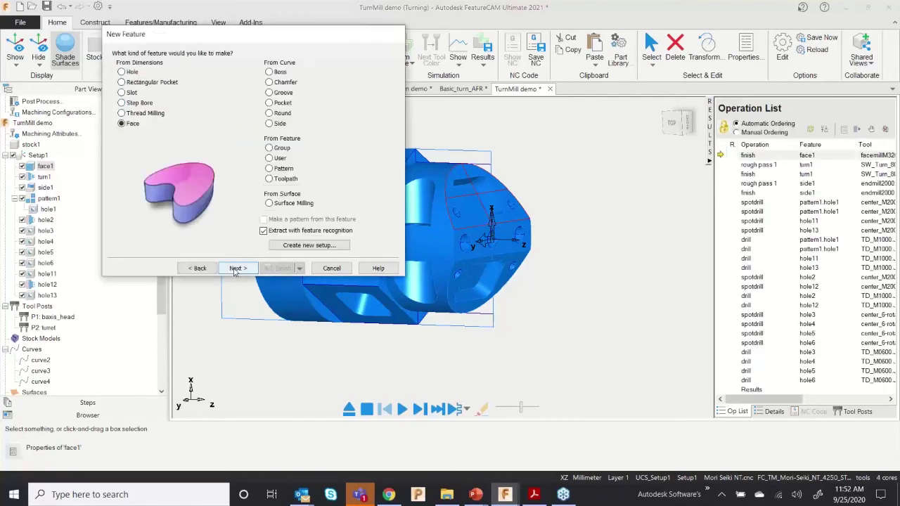
pyautogui.click(271, 170)
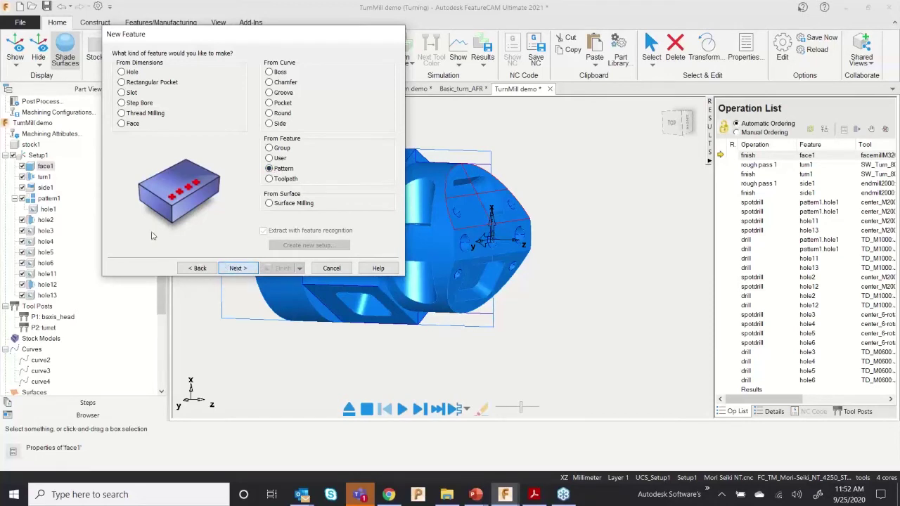
pyautogui.press('Return')
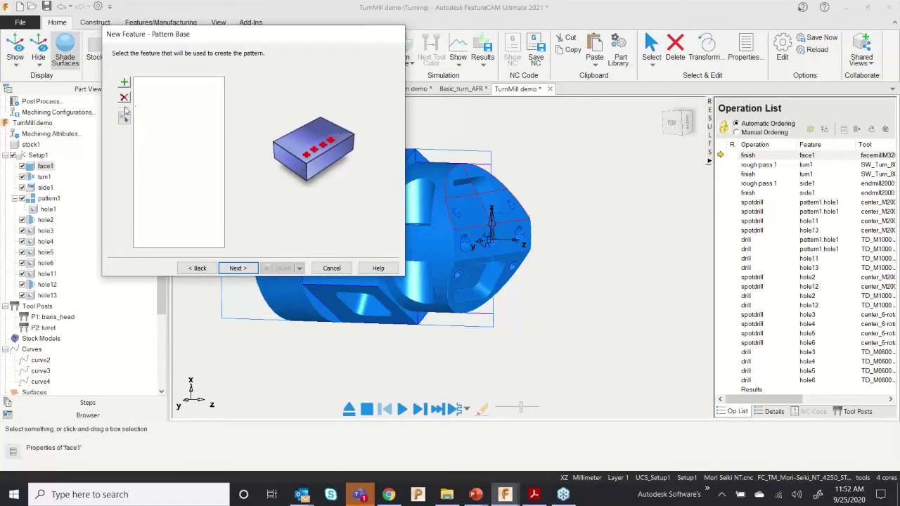
pyautogui.click(47, 167)
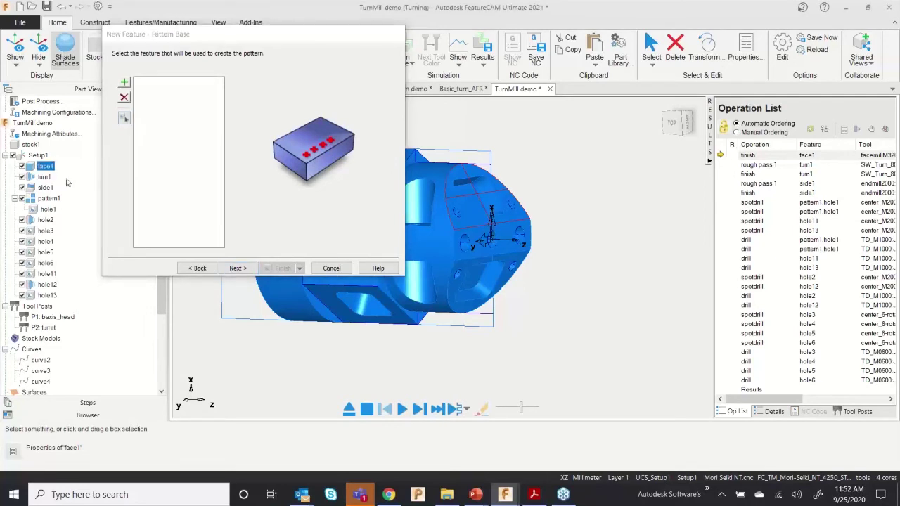
pyautogui.click(124, 83)
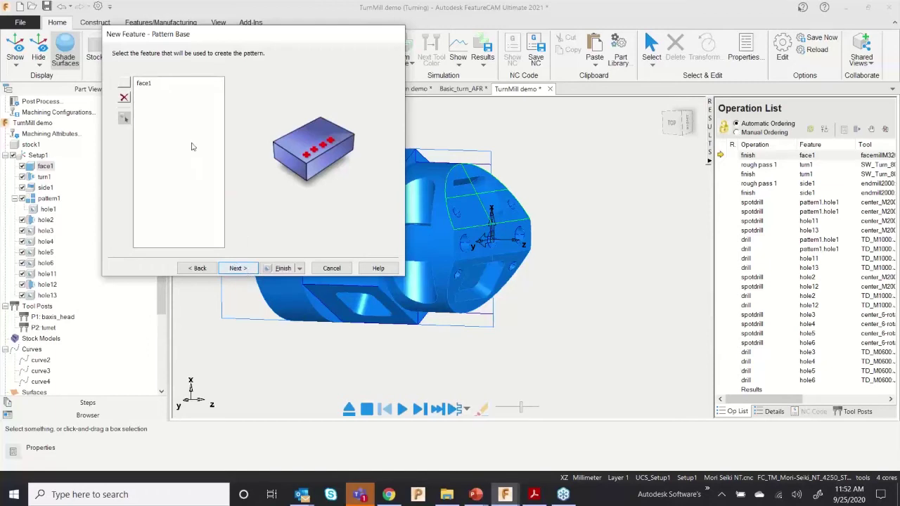
pyautogui.click(238, 269)
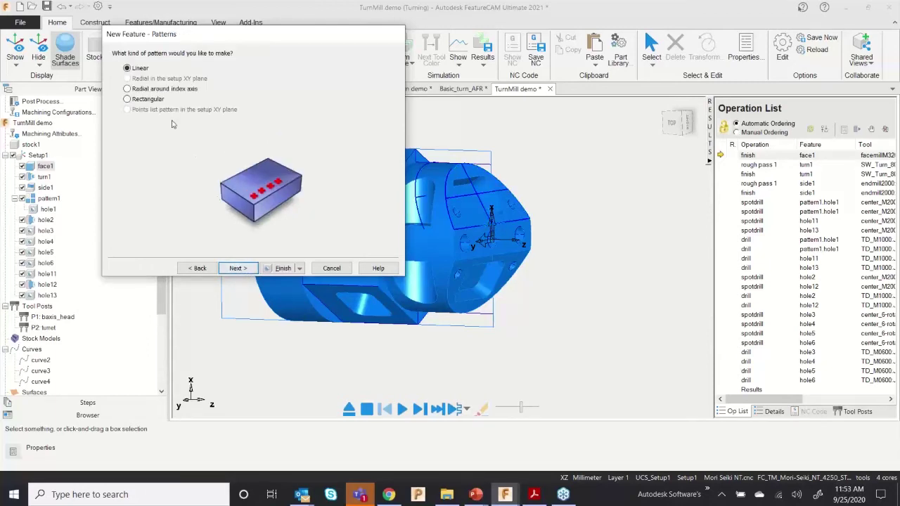
pyautogui.click(144, 90)
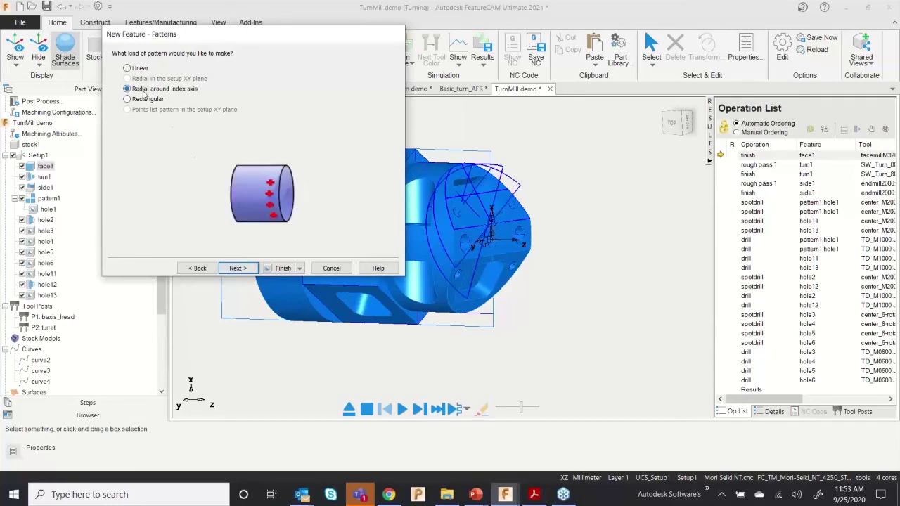
pyautogui.click(244, 268)
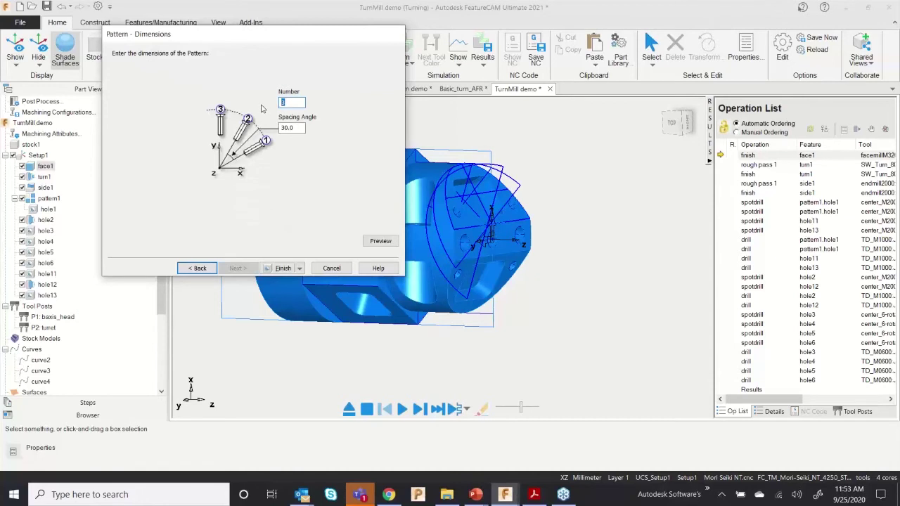
# Step: Set the face pattern to 2 instances with a 180° spacing angle, preview it, and create it without adding further features
pyautogui.write('2')
pyautogui.doubleClick(294, 128)
pyautogui.write('180')
pyautogui.click(378, 242)
pyautogui.moveTo(459, 206); pyautogui.dragTo(478, 322, button='middle')
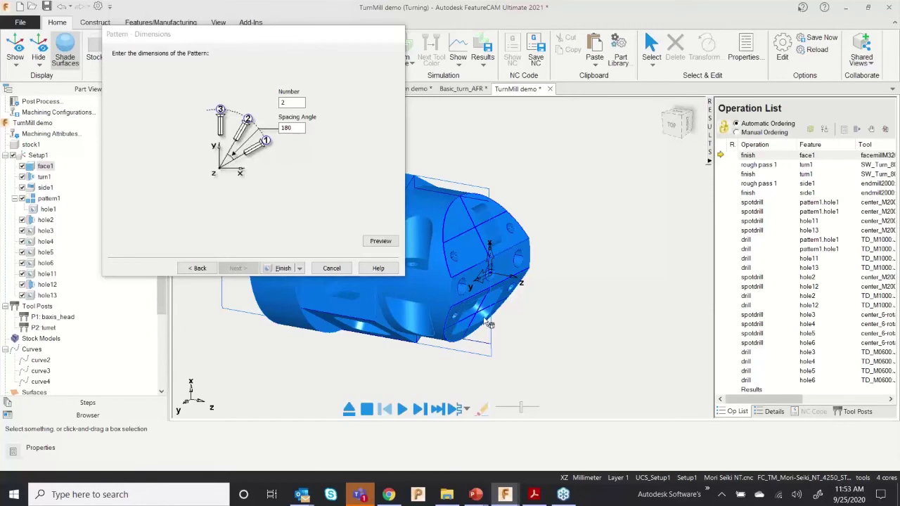
pyautogui.click(283, 269)
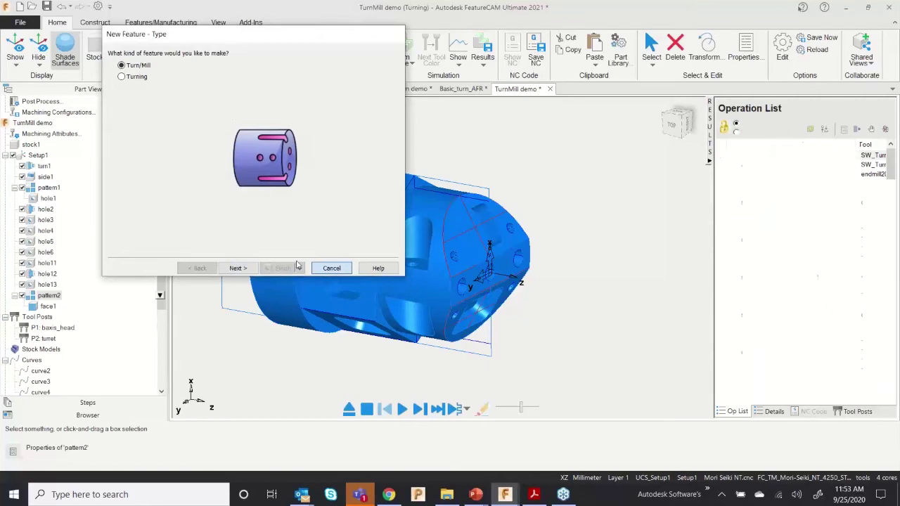
pyautogui.click(332, 268)
# Step: Move the face pattern directly after side1 in Setup1, ahead of the hole features
pyautogui.click(45, 167)
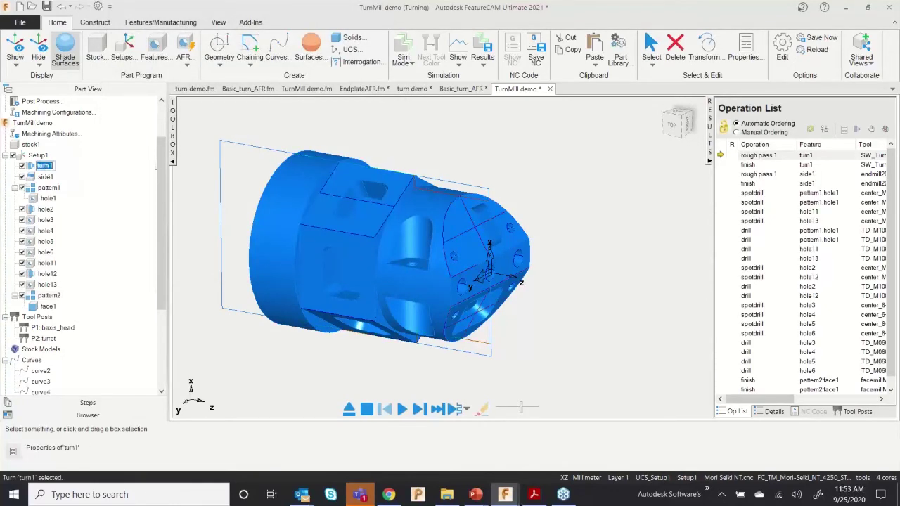
pyautogui.click(45, 177)
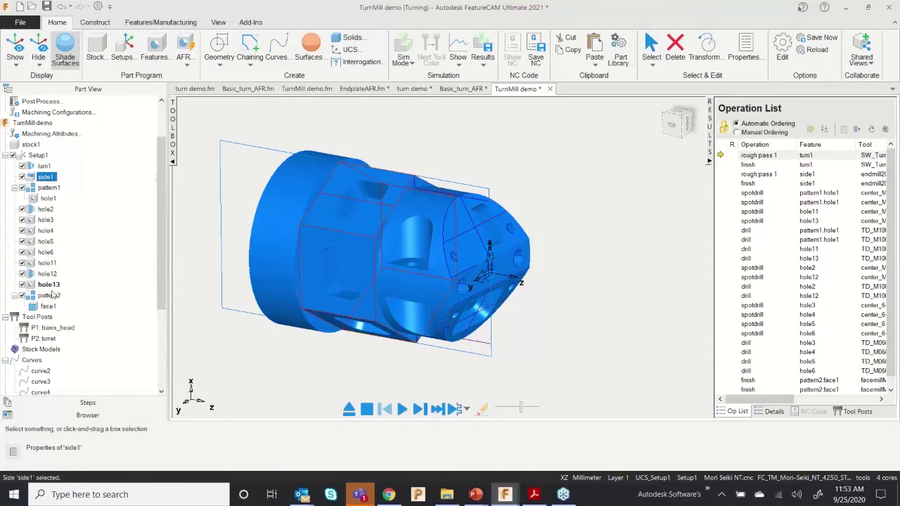
pyautogui.moveTo(49, 298); pyautogui.dragTo(52, 186)
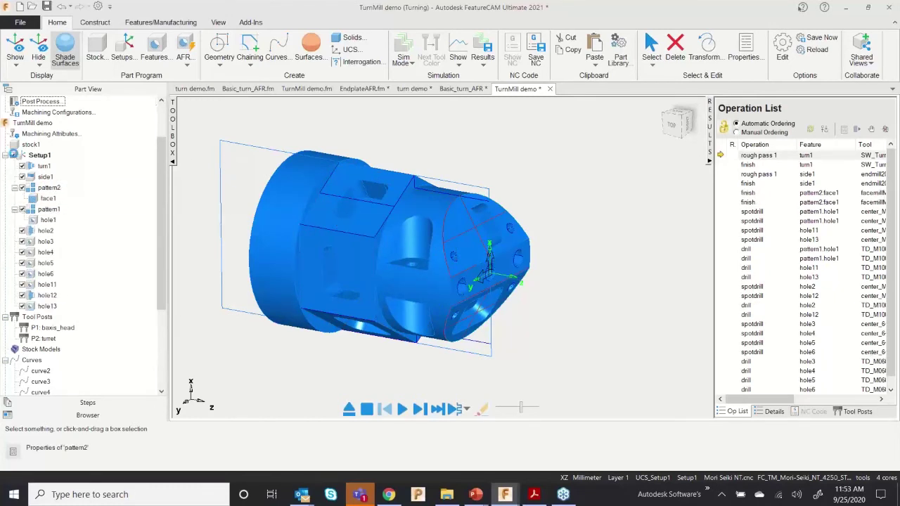
# Step: Disable all Setup1 features, and re-enable only turn1, side1 and the face pattern
pyautogui.click(13, 154)
pyautogui.click(22, 166)
pyautogui.click(22, 177)
pyautogui.click(22, 187)
# Step: Simulate the enabled turning, side and face milling operations, inspect the two milled slanted faces, and clear the simulation
pyautogui.click(403, 409)
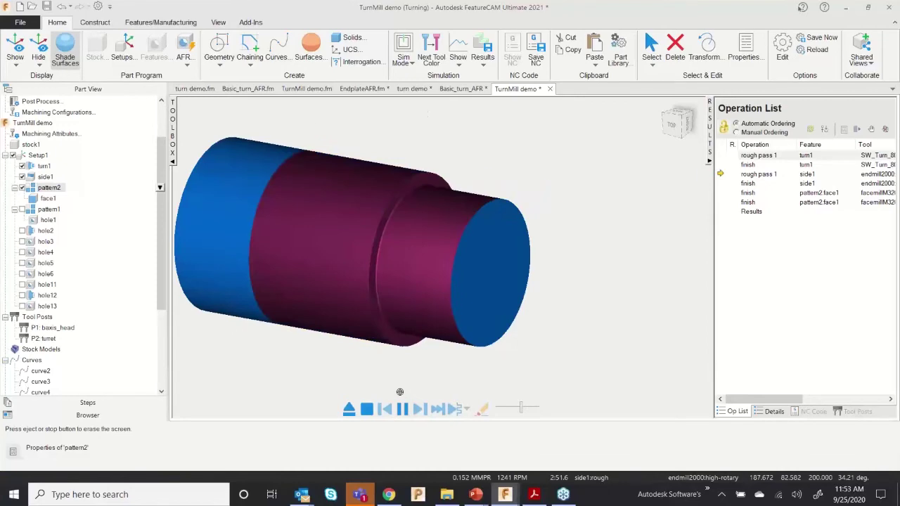
pyautogui.moveTo(496, 273)
pyautogui.mouseDown(button='middle')
pyautogui.moveTo(457, 281)
pyautogui.moveTo(508, 282)
pyautogui.mouseUp(button='middle')
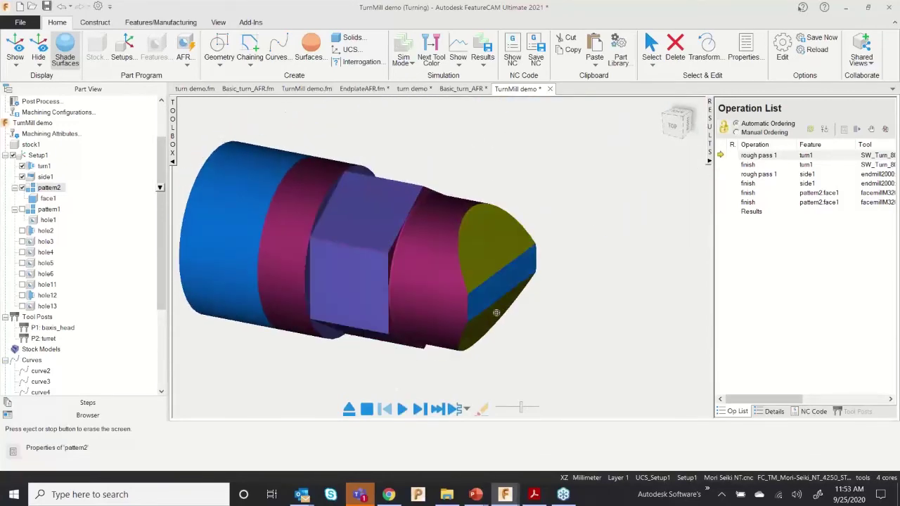
pyautogui.click(349, 410)
pyautogui.moveTo(427, 216); pyautogui.dragTo(348, 228, button='middle')
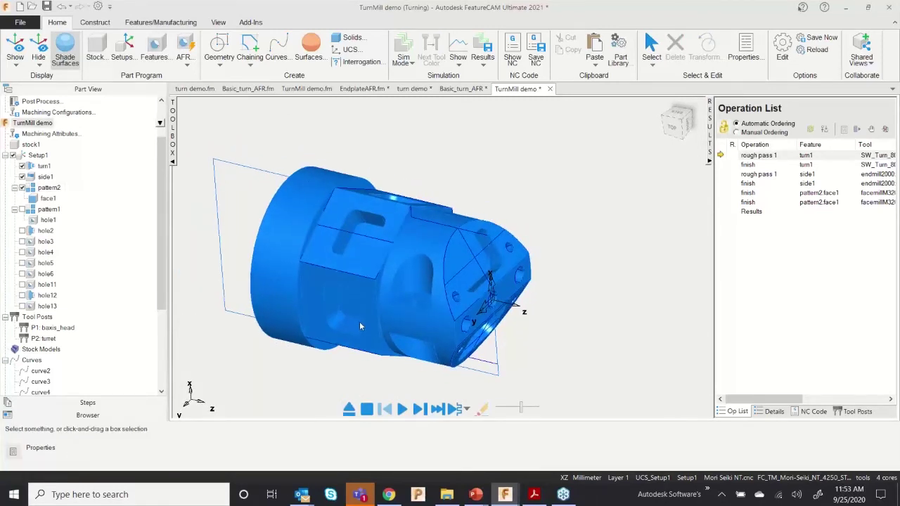
pyautogui.moveTo(351, 309); pyautogui.dragTo(348, 296, button='middle')
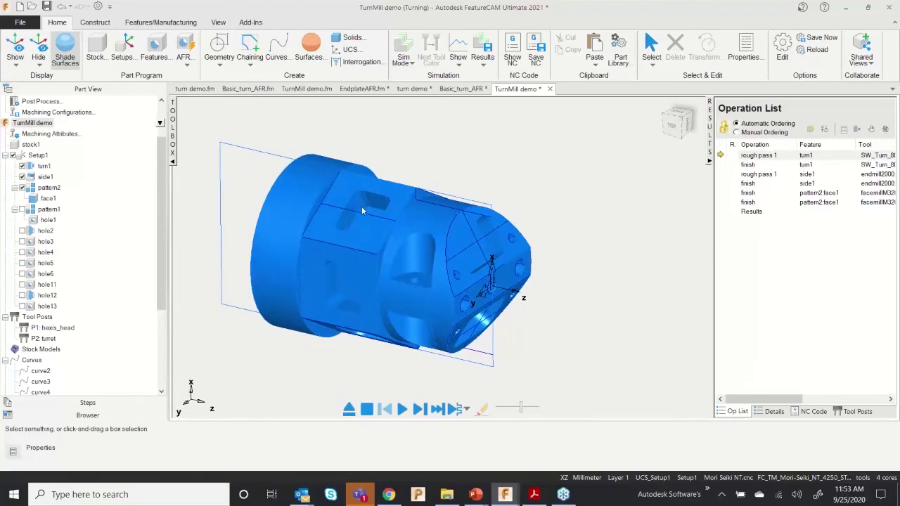
# Step: Start a turn/mill pocket using feature recognition, aligned around the index axis normal to the pocket floor on the upper slanted face
pyautogui.click(154, 50)
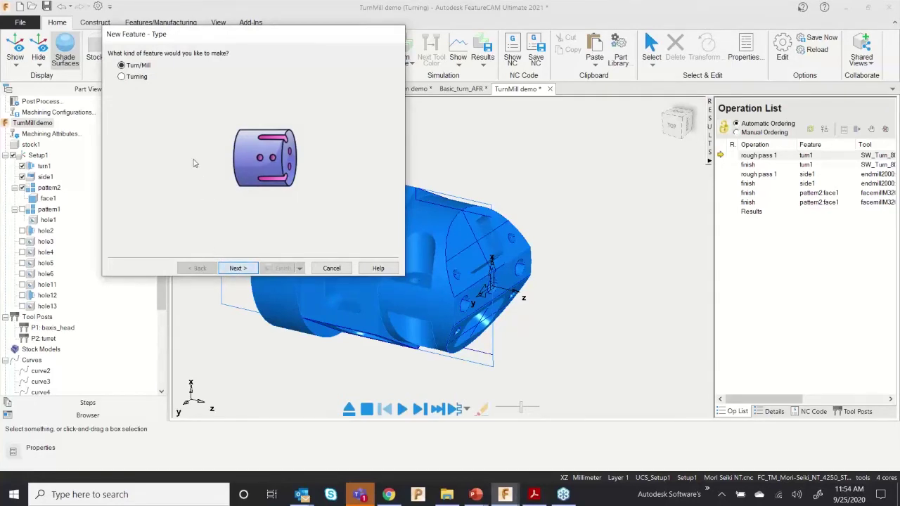
pyautogui.press('Return')
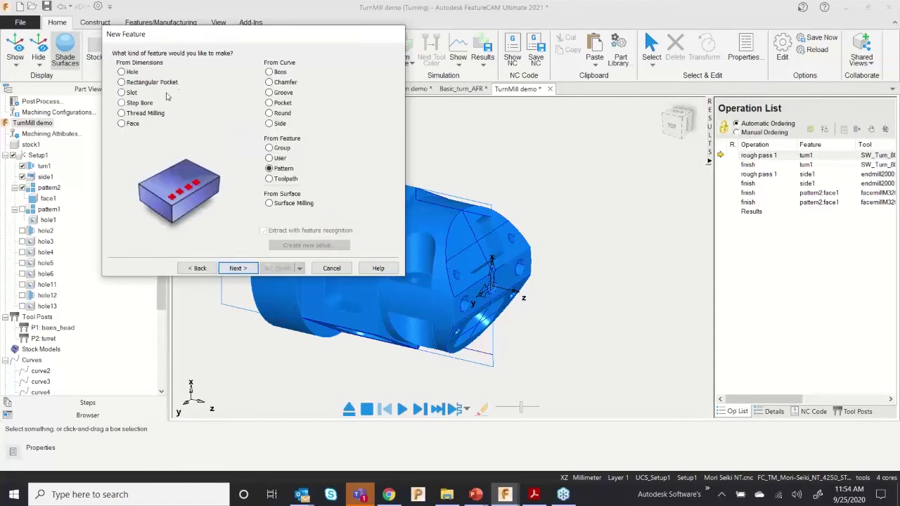
pyautogui.click(270, 103)
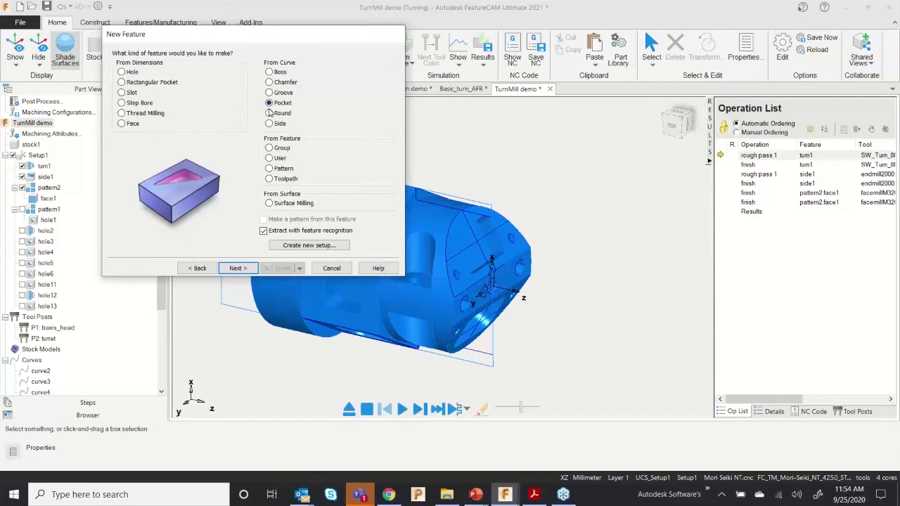
pyautogui.click(265, 235)
pyautogui.click(236, 268)
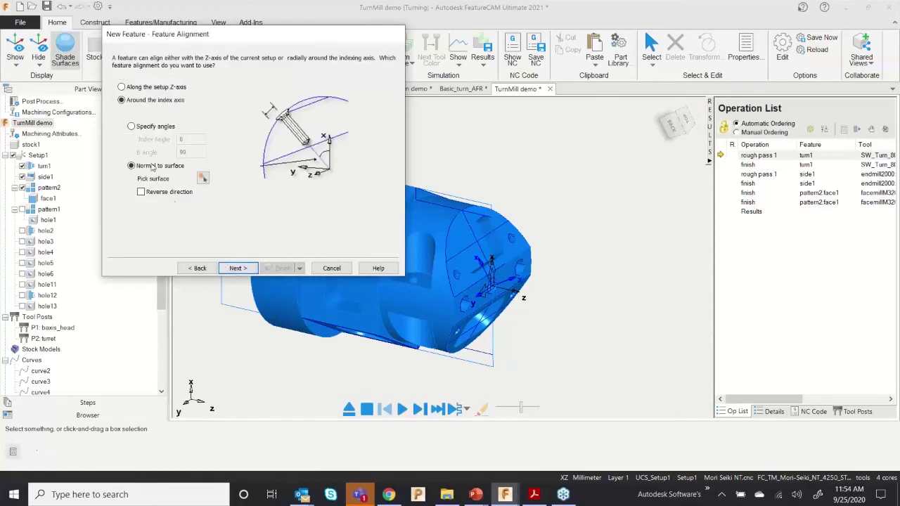
pyautogui.click(282, 268)
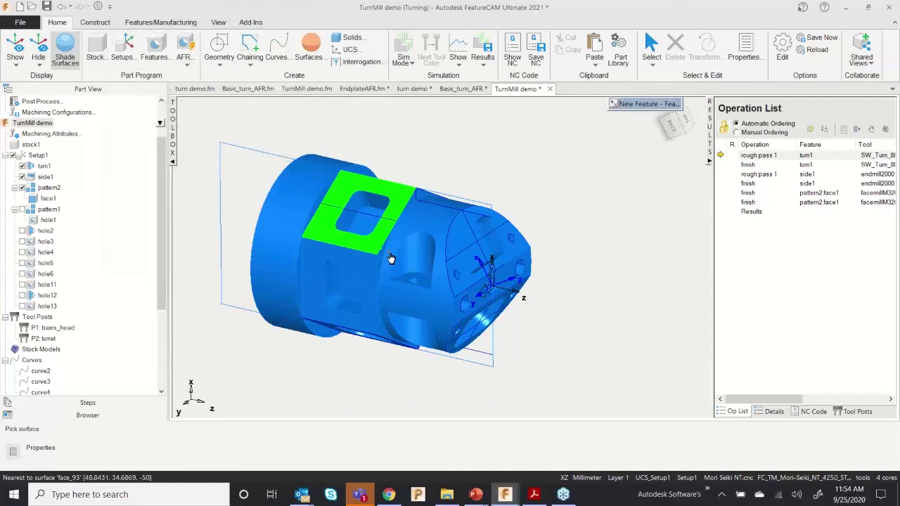
pyautogui.click(488, 246)
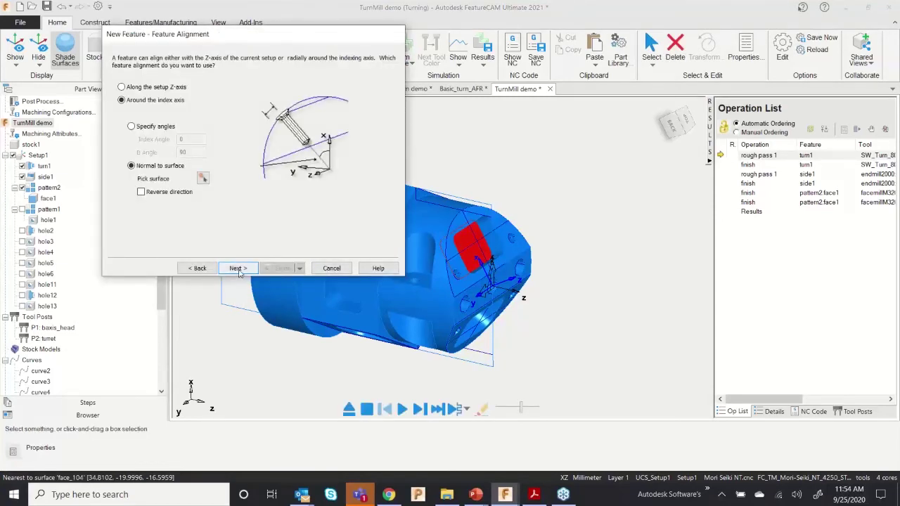
pyautogui.click(238, 269)
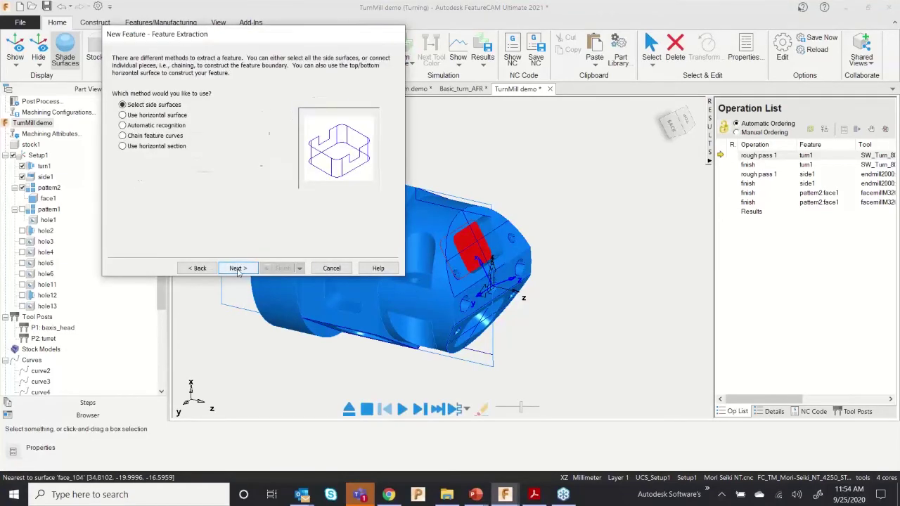
# Step: Extract the pocket boundary with the horizontal surface method, using the selected pocket floor, and check the extracted shape on the model
pyautogui.click(162, 116)
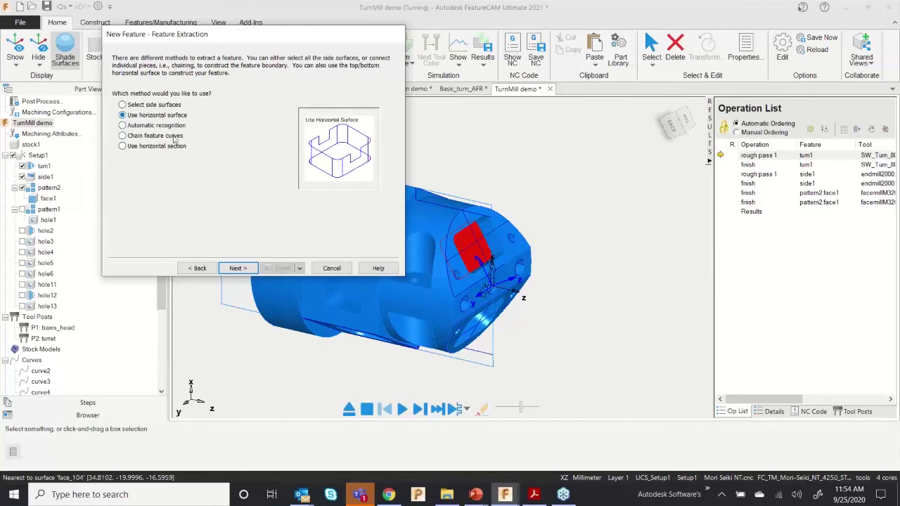
pyautogui.click(238, 268)
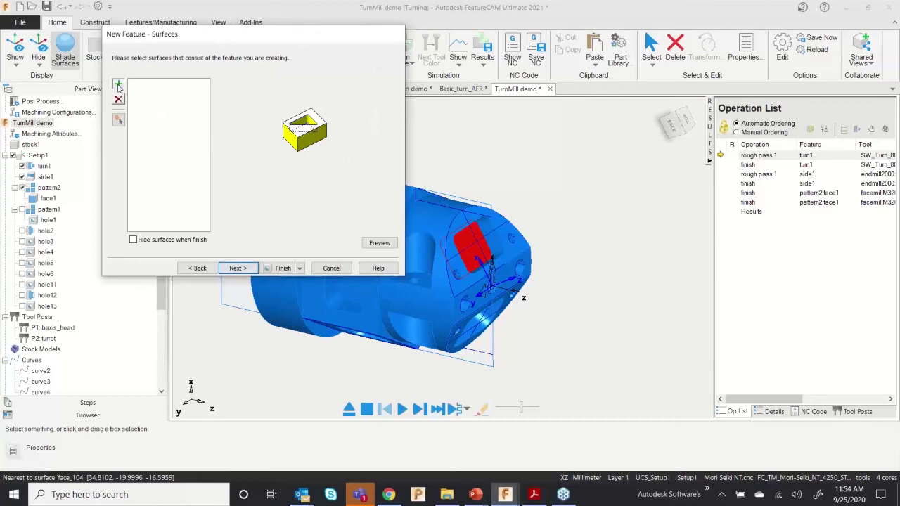
pyautogui.click(237, 268)
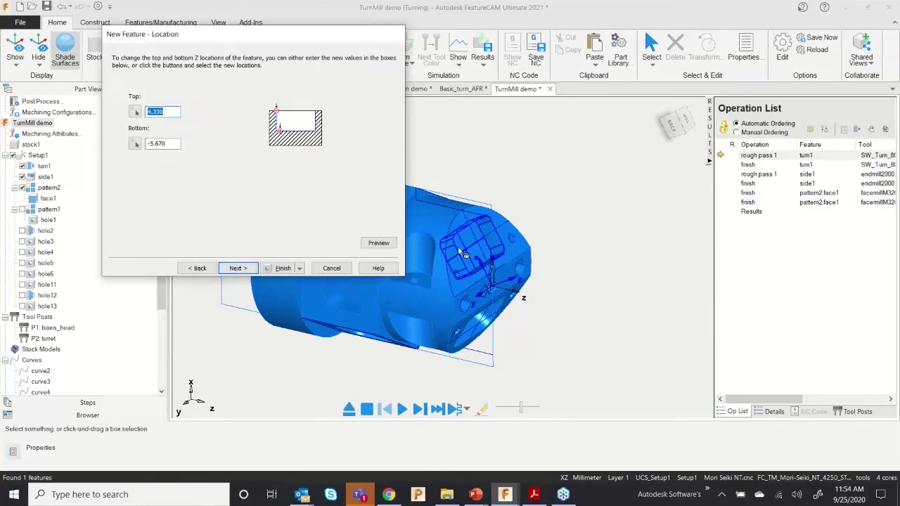
pyautogui.scroll(5, 472, 217)
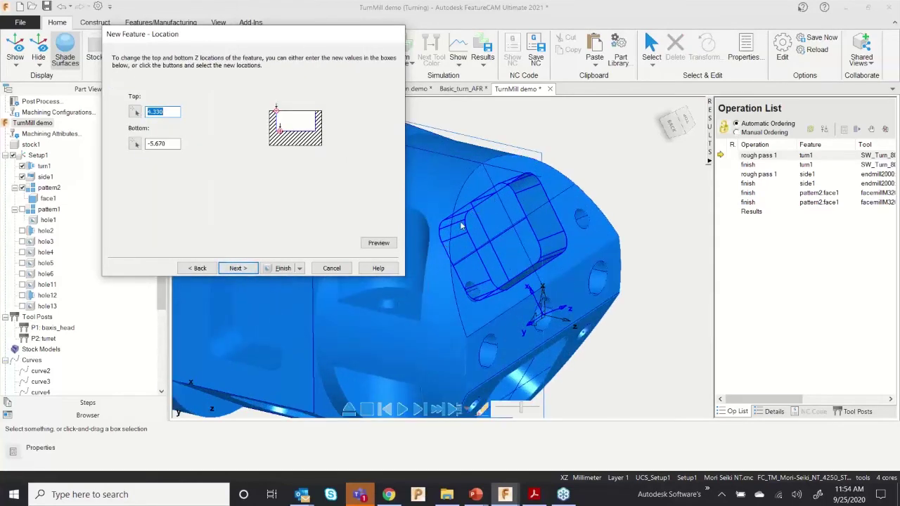
pyautogui.scroll(-4, 505, 211)
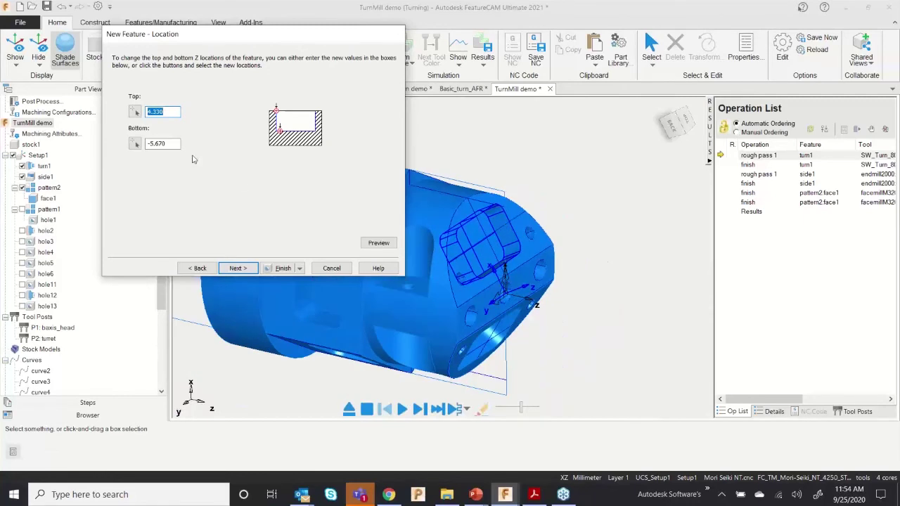
# Step: Accept the pocket's default location, dimensions, strategies and operations, and create it while continuing on to another feature
pyautogui.click(238, 268)
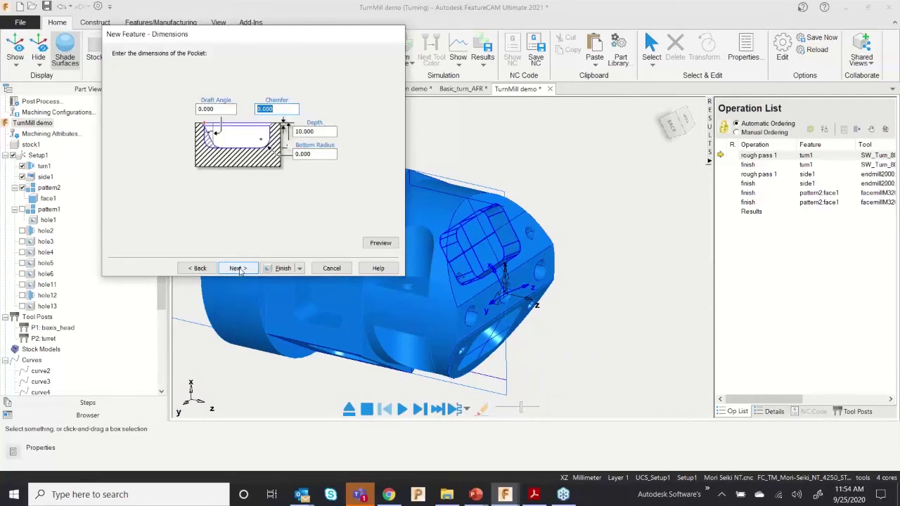
pyautogui.click(238, 269)
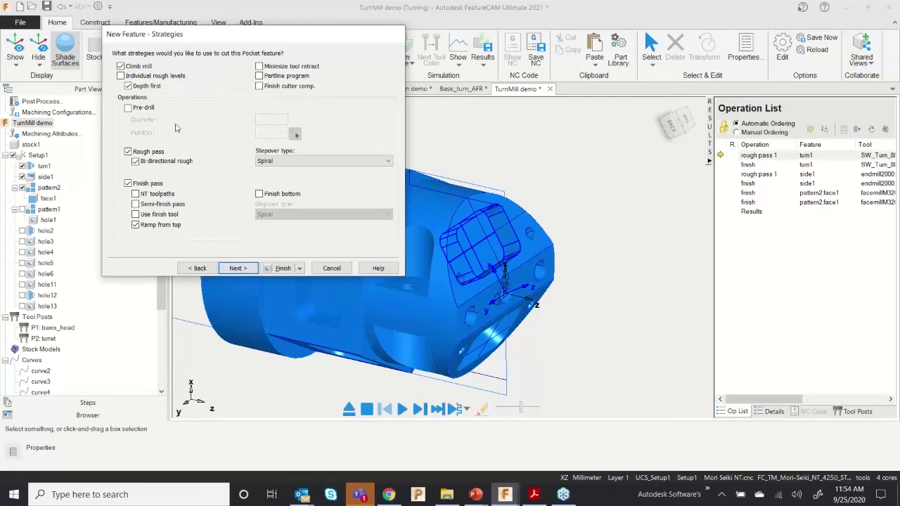
pyautogui.click(236, 269)
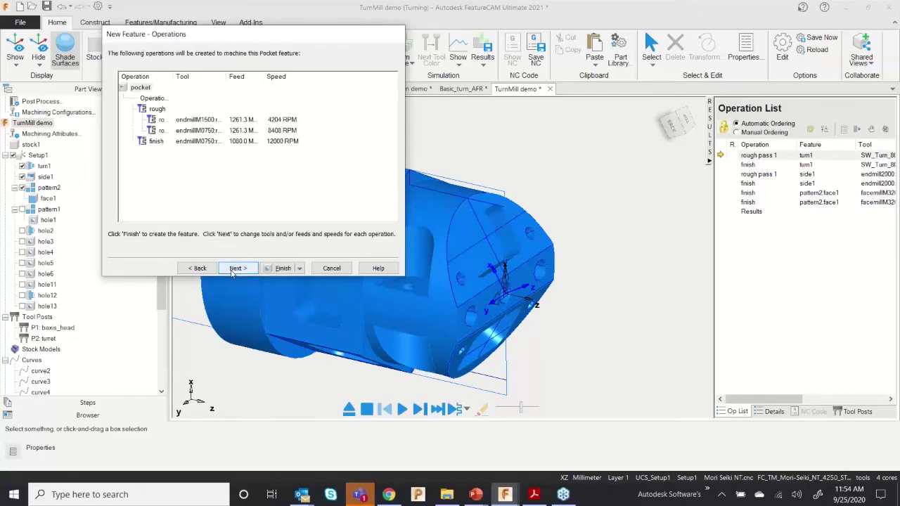
pyautogui.click(299, 269)
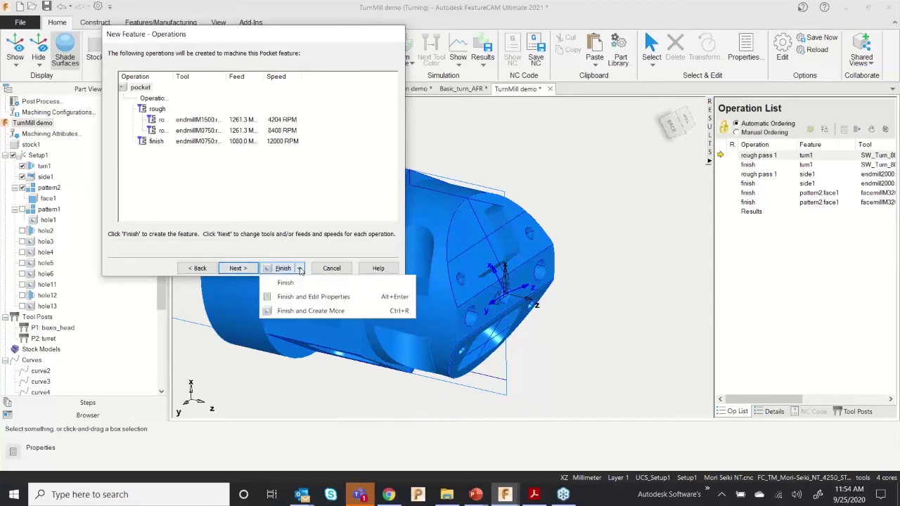
pyautogui.click(299, 310)
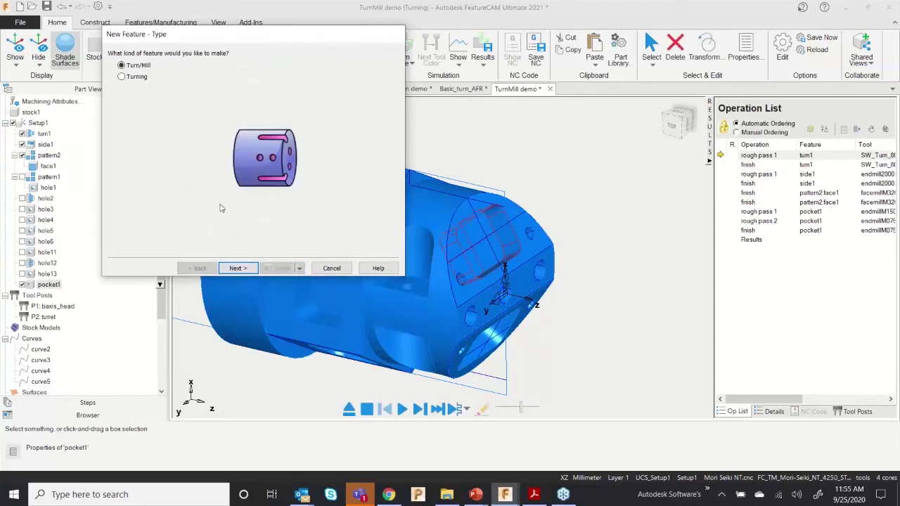
# Step: Start a turn/mill pattern feature with pocket1 as its base
pyautogui.click(236, 268)
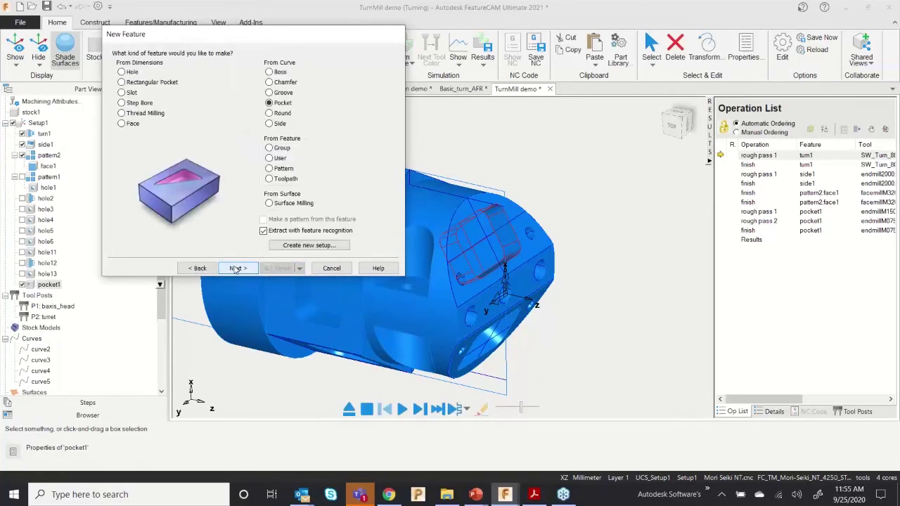
pyautogui.click(277, 170)
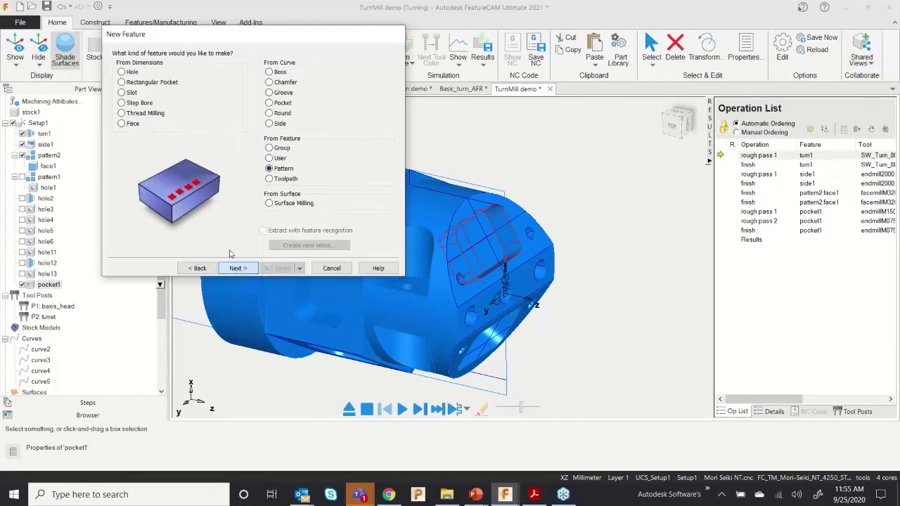
pyautogui.press('Return')
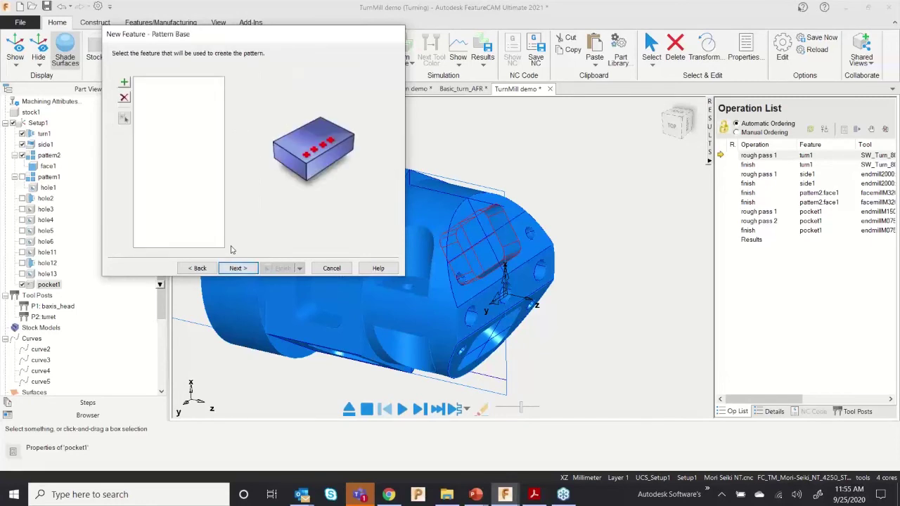
pyautogui.click(124, 83)
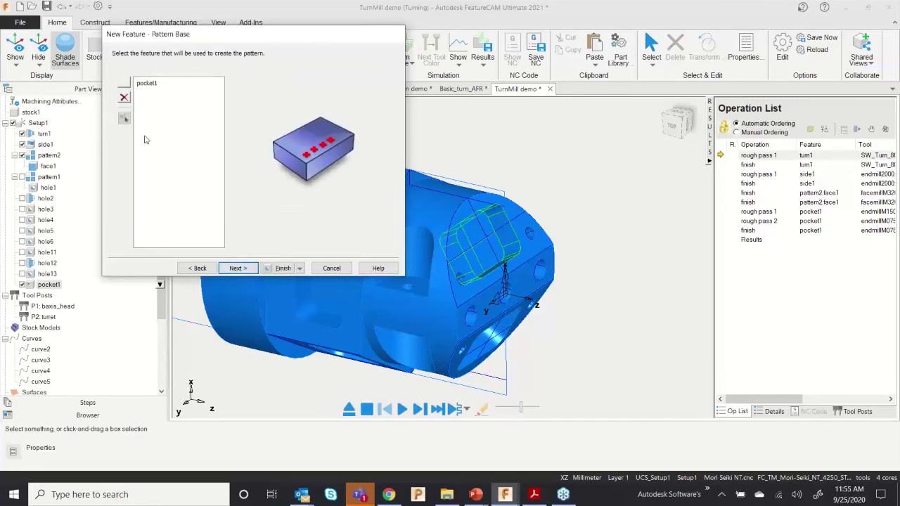
pyautogui.click(237, 268)
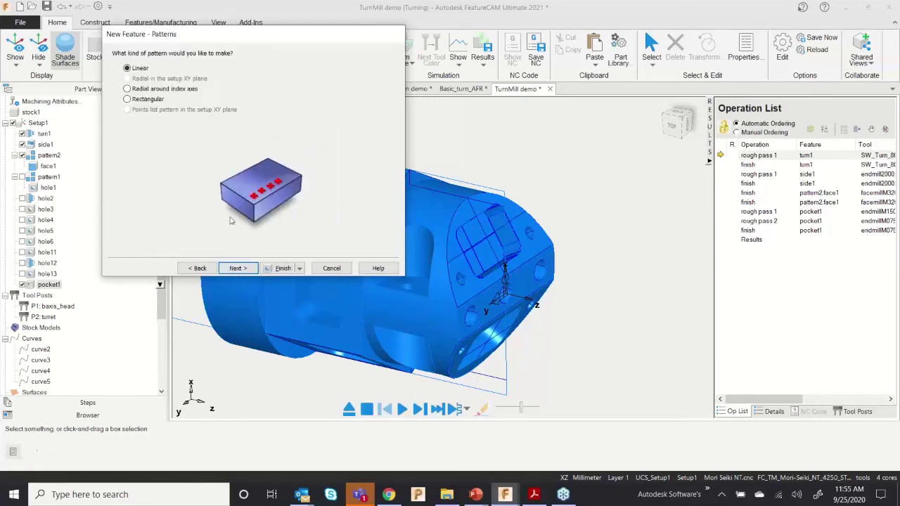
# Step: Create a radial pocket pattern around the index axis with 2 instances on opposite sides of the part, without adding further features
pyautogui.click(141, 89)
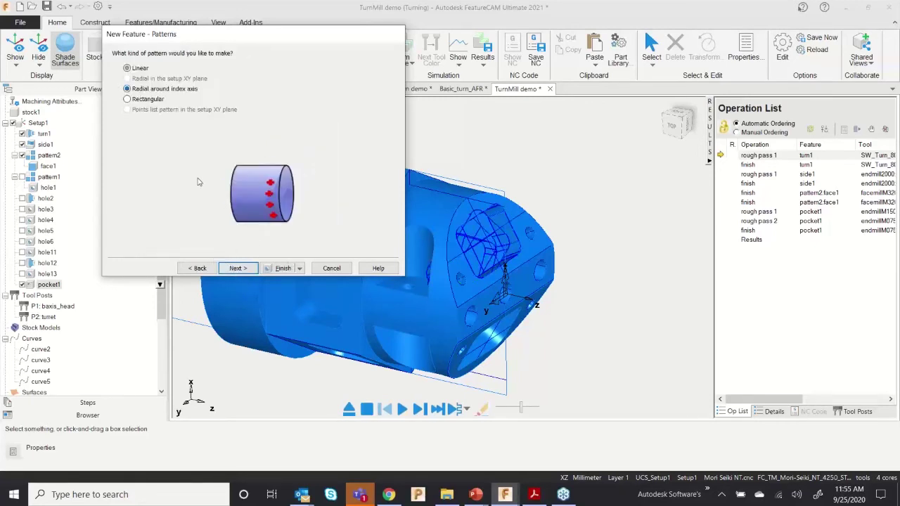
pyautogui.click(237, 268)
pyautogui.write('2')
pyautogui.press('Tab')
pyautogui.write('18')
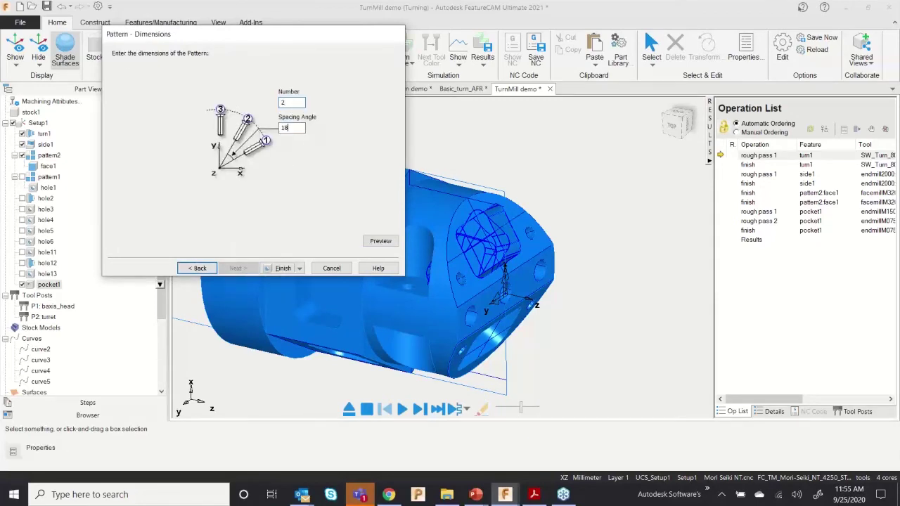
pyautogui.click(282, 269)
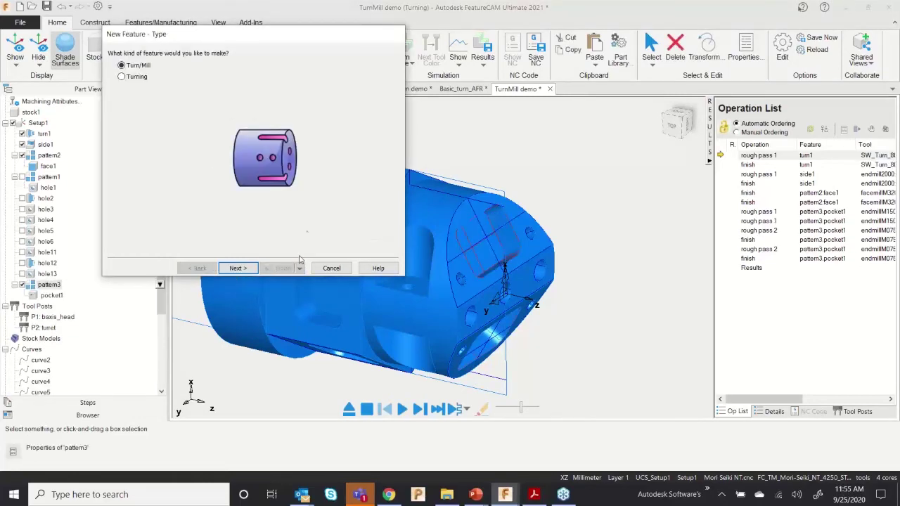
pyautogui.moveTo(277, 47); pyautogui.dragTo(668, 120)
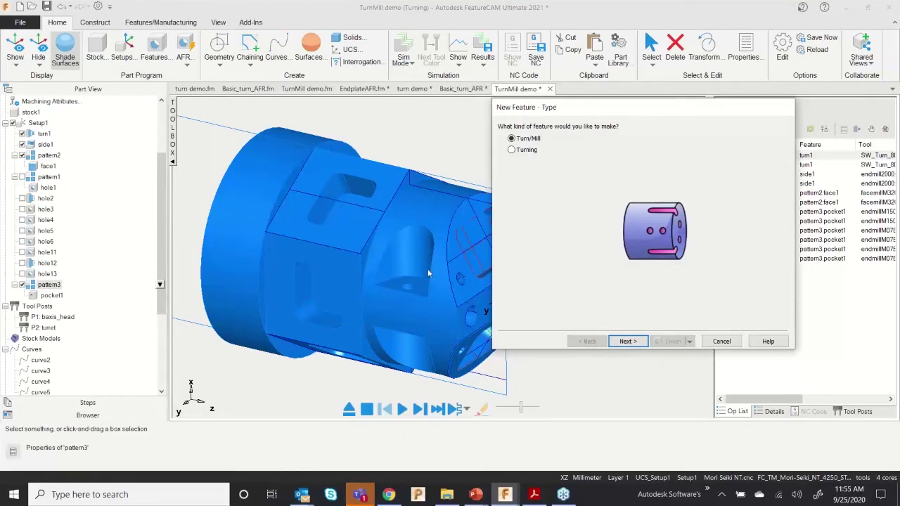
pyautogui.click(709, 341)
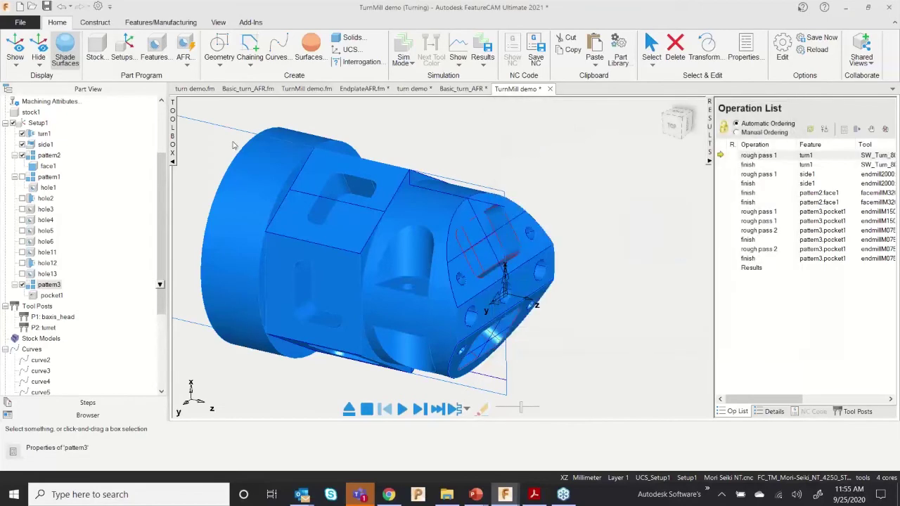
# Step: Switch to the fully programmed TurnMill demo.fm document and look closely at its milled pockets and flats
pyautogui.click(194, 89)
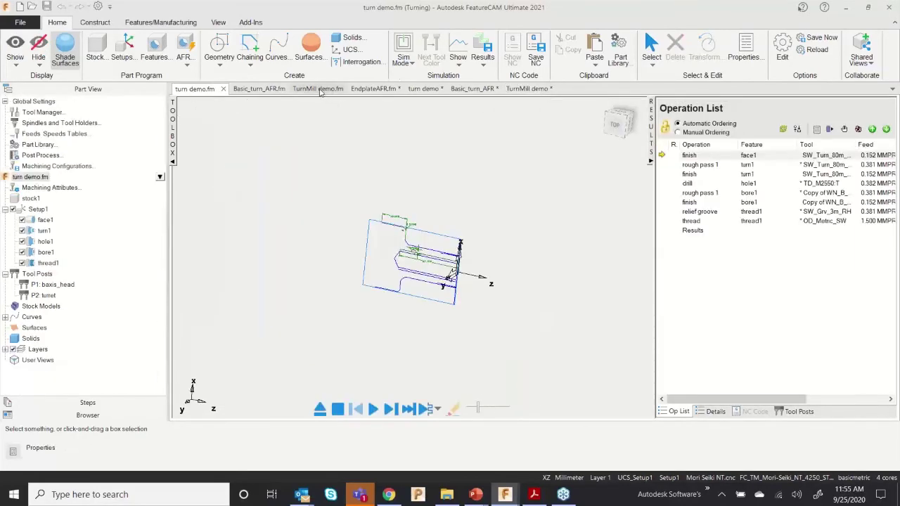
pyautogui.hotkey('ctrl', 'Tab')
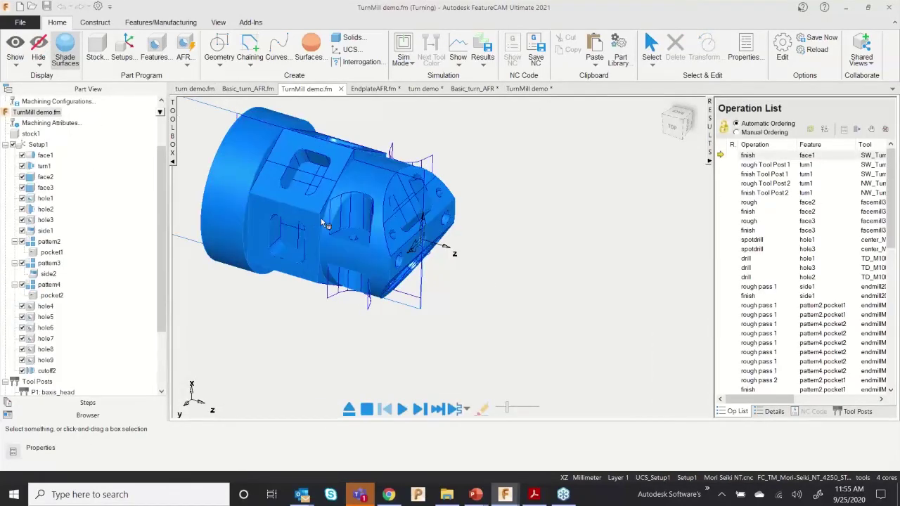
pyautogui.scroll(2, 430, 271)
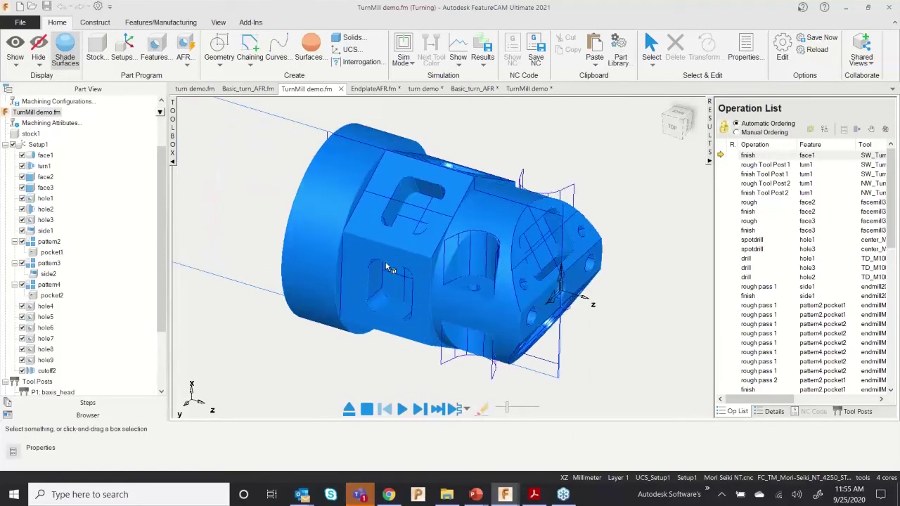
# Step: Stop the centerline simulation shortly after starting it, and simulate the full program in RapidCut mode, pausing during the pattern4 pocket milling
pyautogui.click(403, 409)
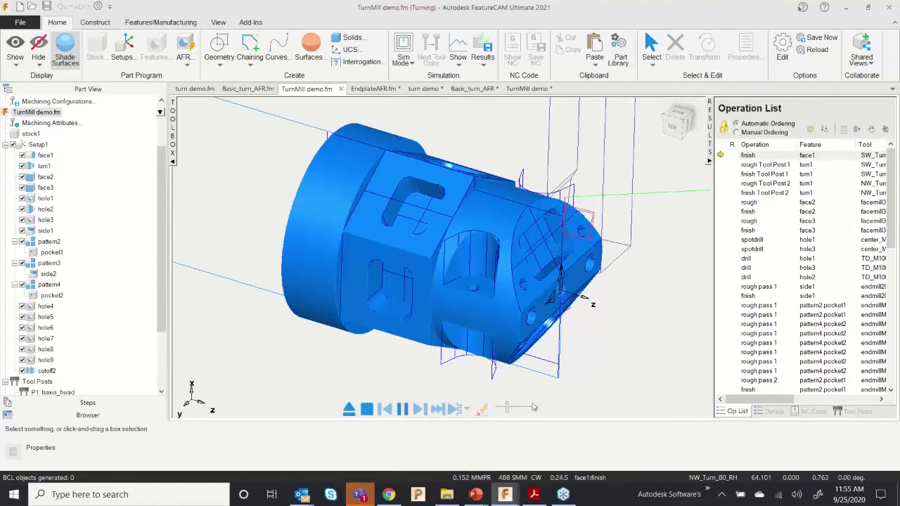
pyautogui.click(361, 412)
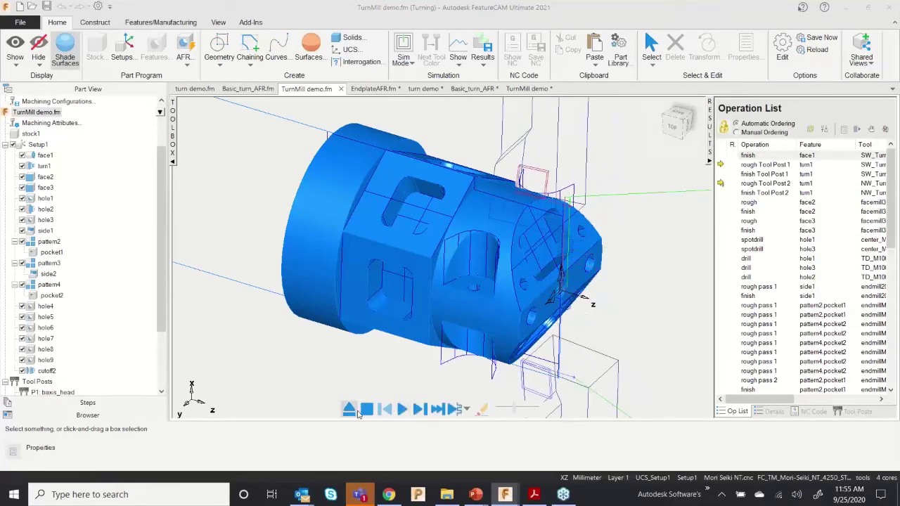
pyautogui.click(404, 63)
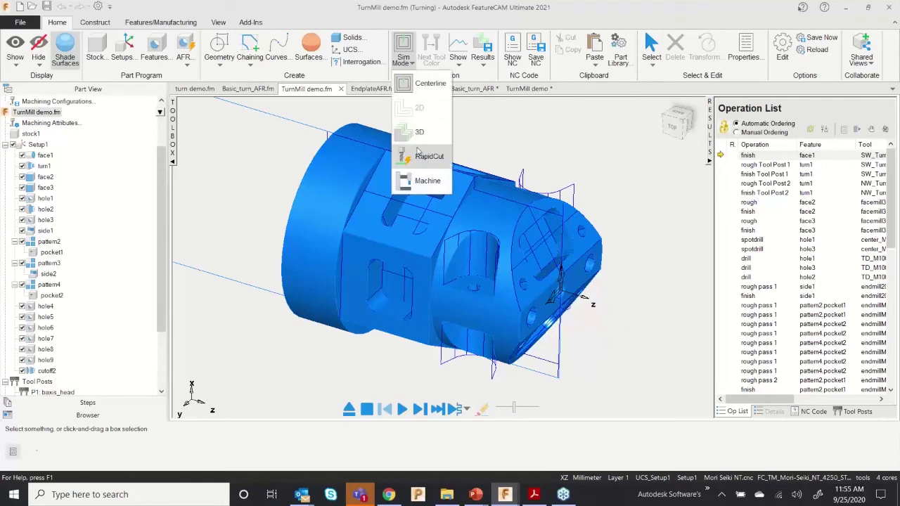
pyautogui.click(419, 158)
pyautogui.click(403, 409)
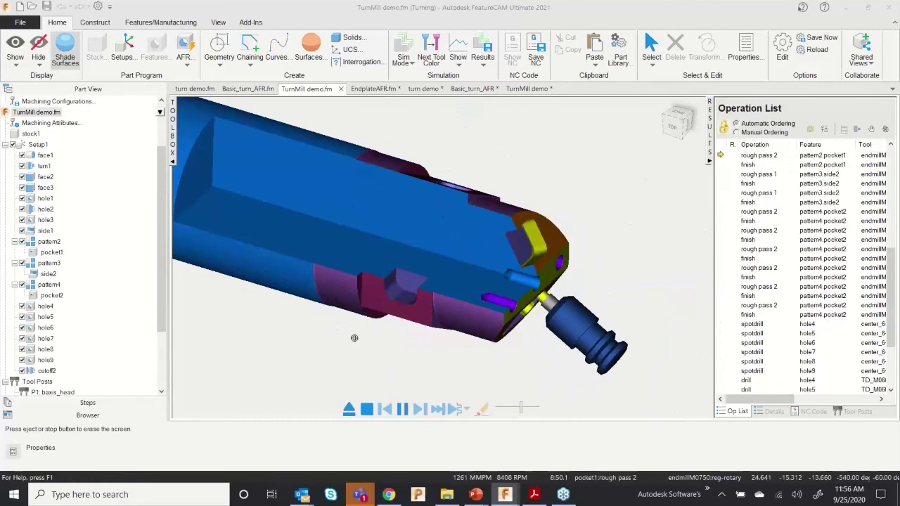
pyautogui.click(405, 410)
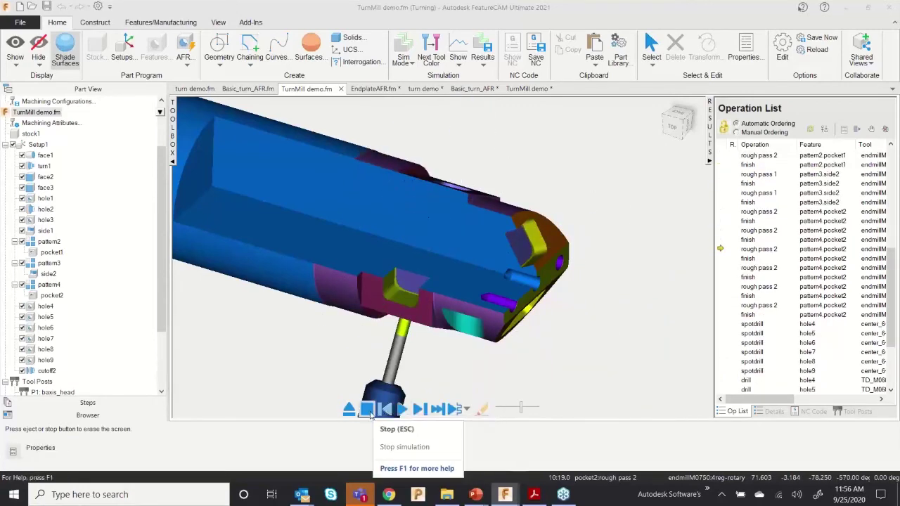
# Step: Stop the RapidCut simulation and start a machine simulation of the full TurnMill program
pyautogui.click(369, 412)
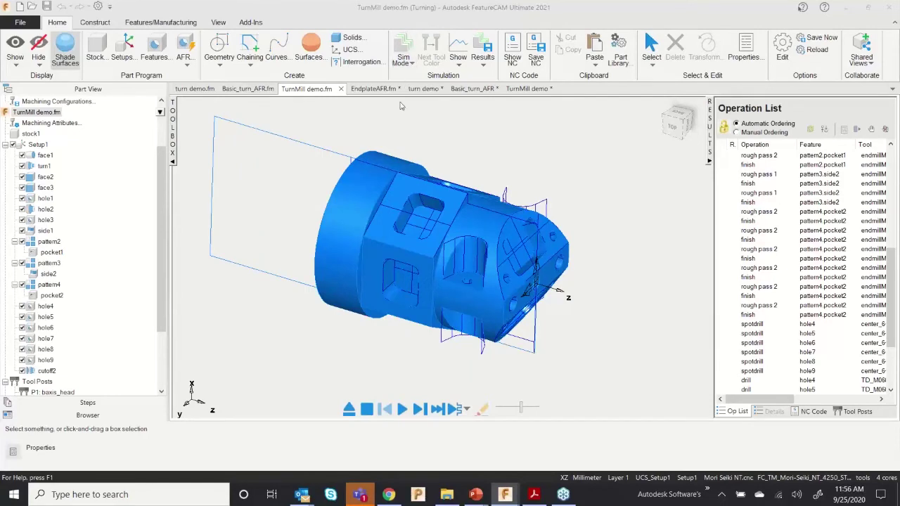
pyautogui.click(403, 58)
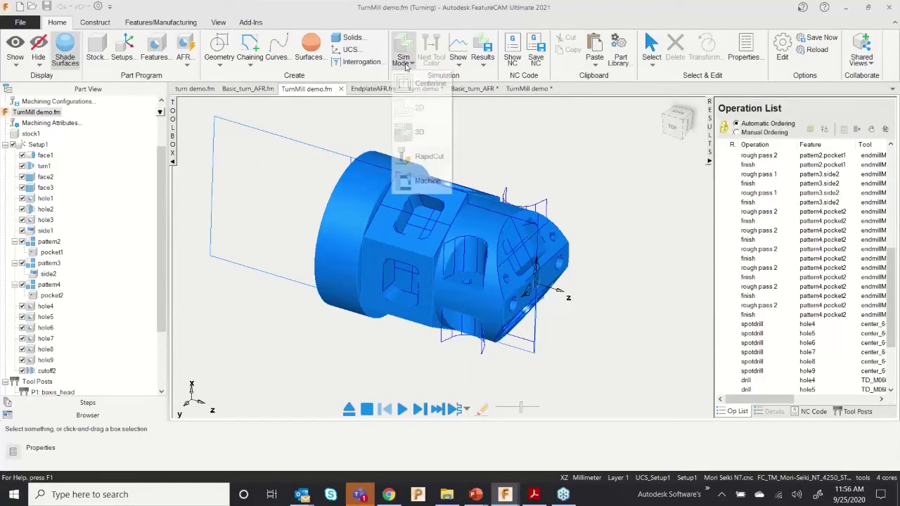
pyautogui.click(421, 161)
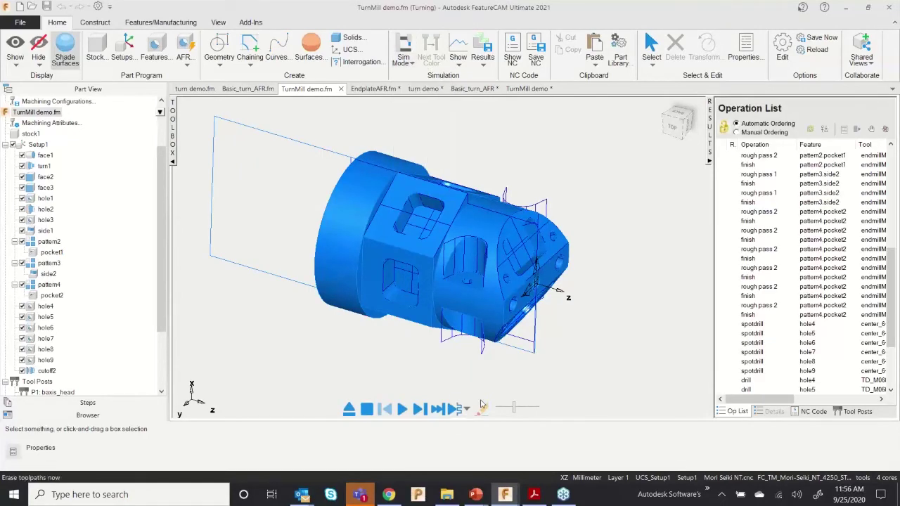
pyautogui.click(402, 410)
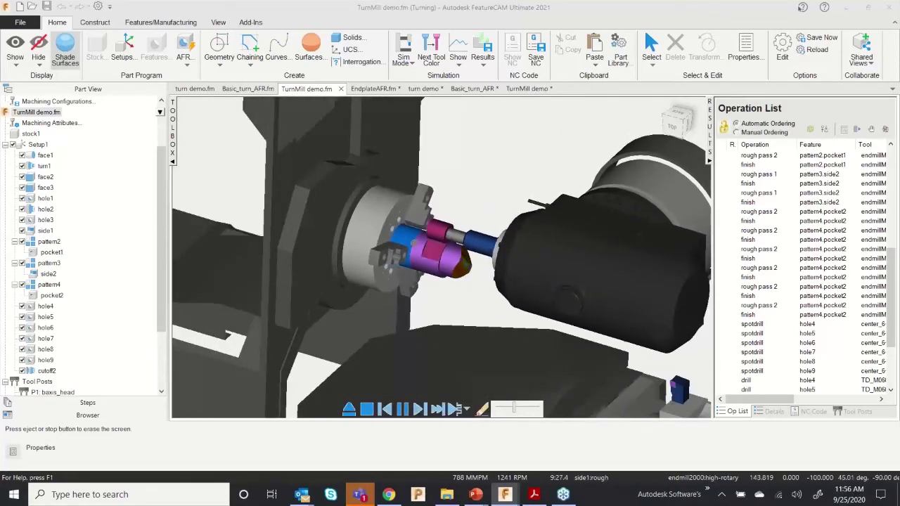
# Step: Watch the machine simulation from near and far at a faster playback speed, and stop it during the pocket1 roughing
pyautogui.scroll(-3, 375, 258)
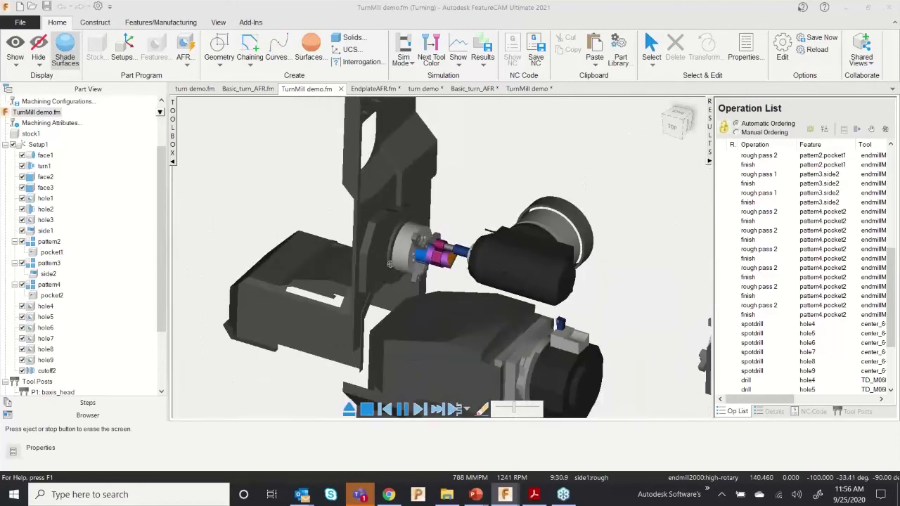
pyautogui.scroll(4, 496, 276)
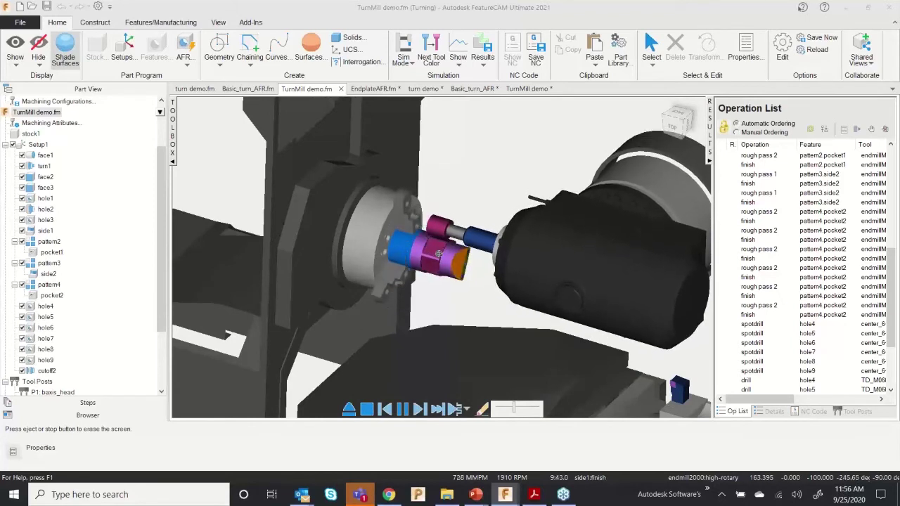
pyautogui.moveTo(512, 408); pyautogui.dragTo(529, 410)
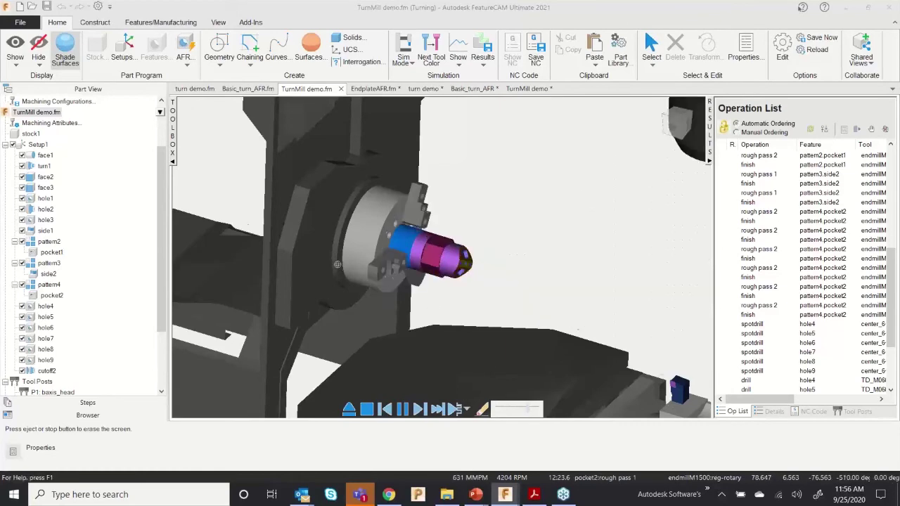
pyautogui.moveTo(380, 254); pyautogui.dragTo(326, 260, button='middle')
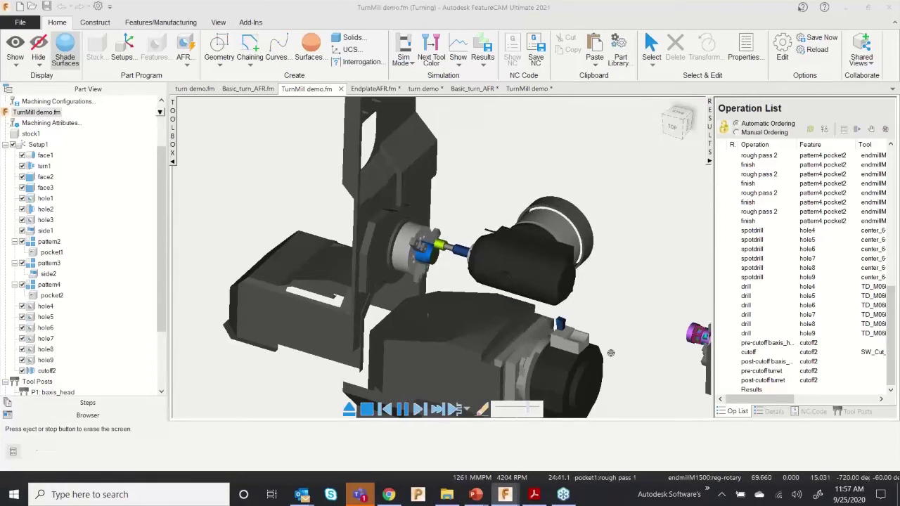
pyautogui.click(366, 411)
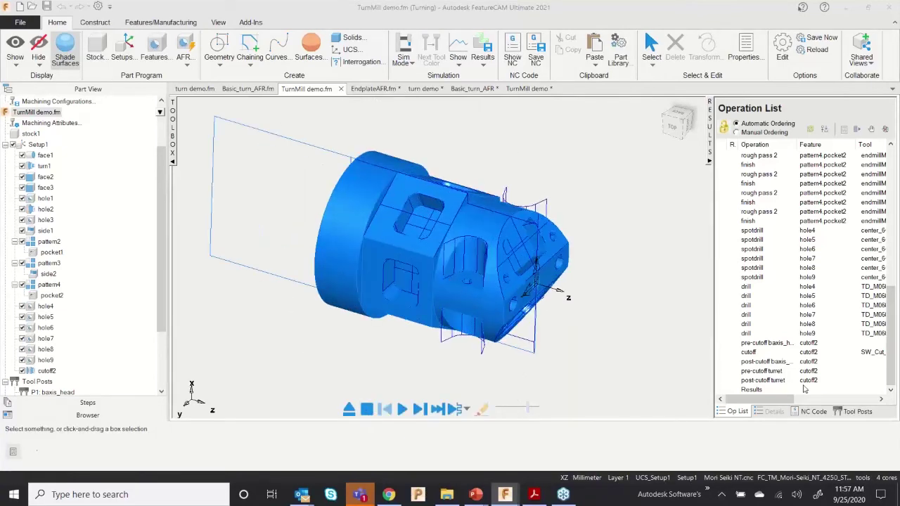
# Step: Review how the operations are distributed between the baxis_head and turret tool posts, down to the cutoff2 operations, and return to the operation list
pyautogui.click(851, 414)
pyautogui.scroll(-8, 658, 299)
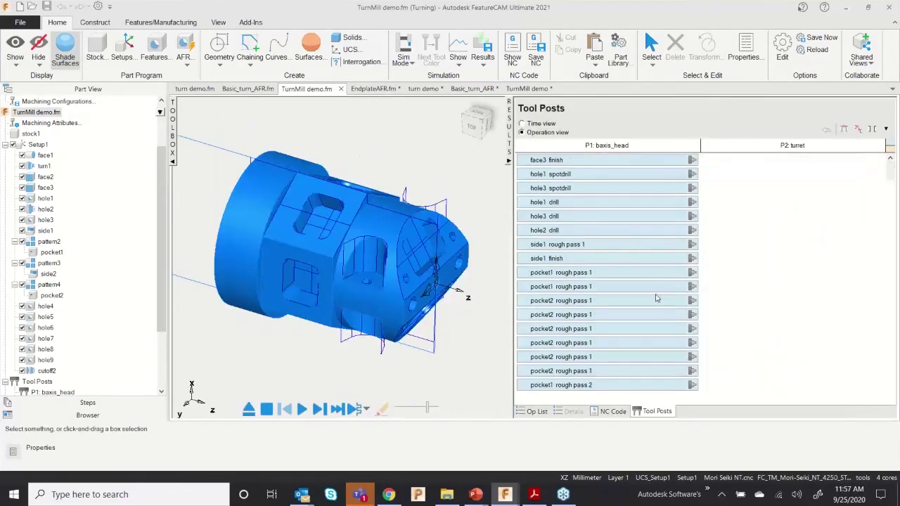
pyautogui.scroll(-5, 656, 302)
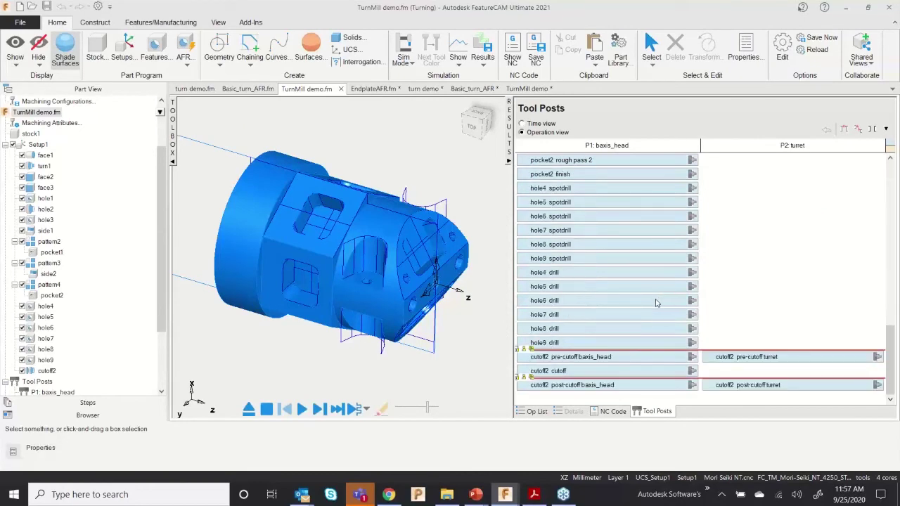
pyautogui.click(533, 411)
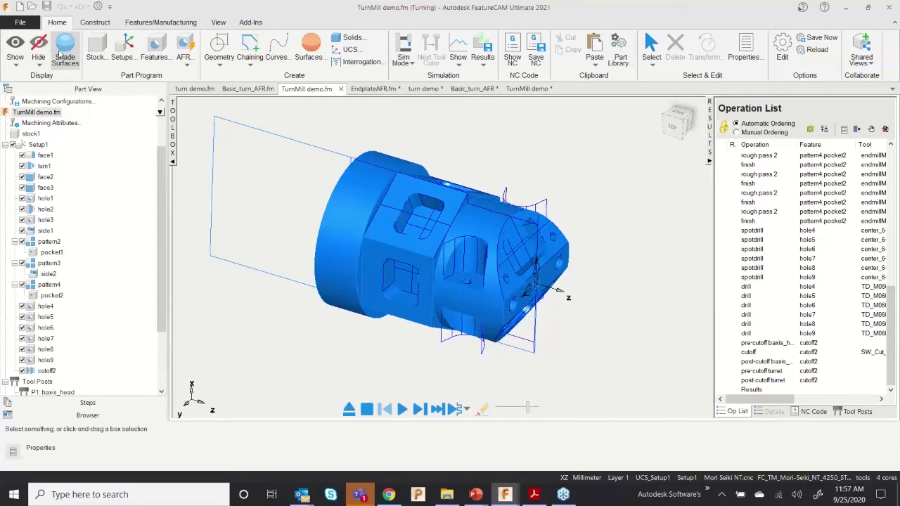
# Step: Create a new Mill document in millimetres without an initial stock dialog
pyautogui.click(20, 22)
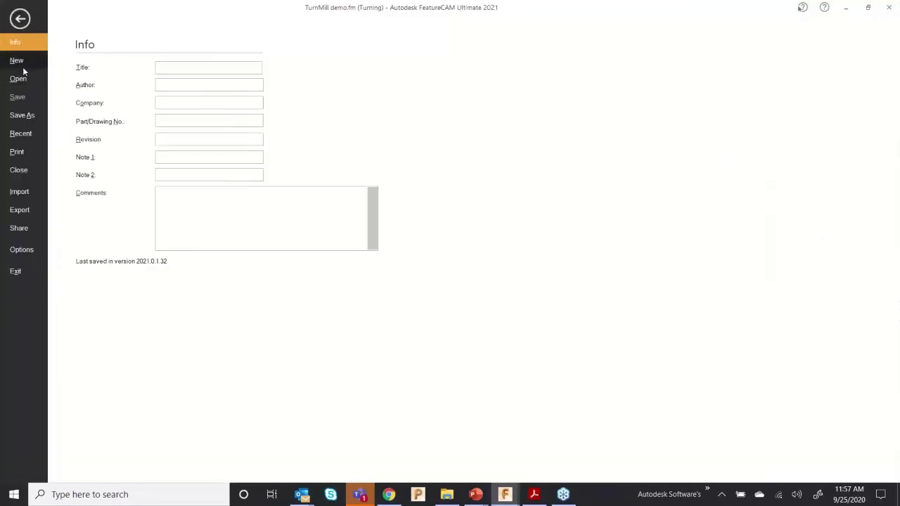
pyautogui.click(23, 64)
pyautogui.click(110, 90)
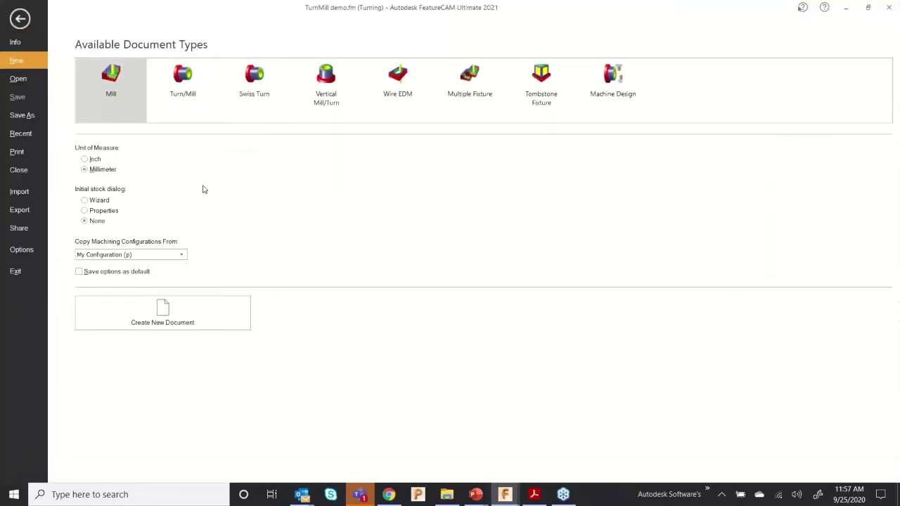
pyautogui.click(162, 310)
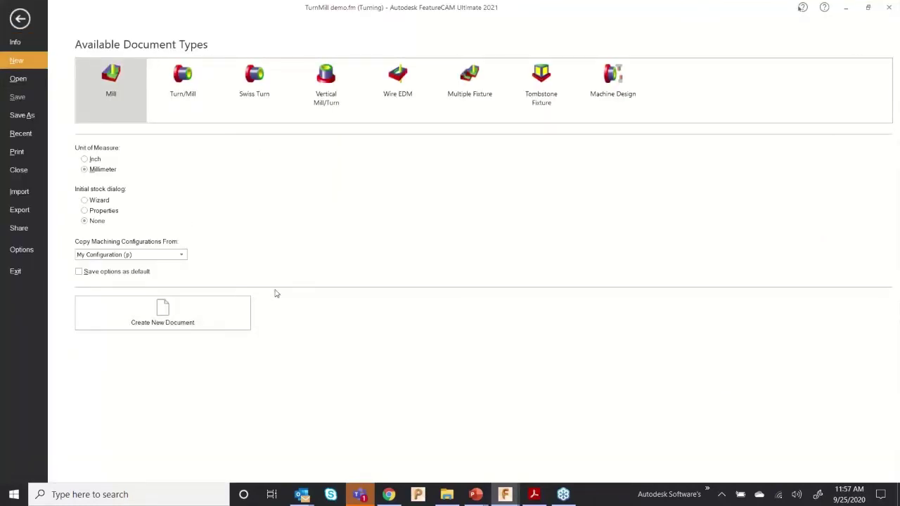
pyautogui.press('super+Down')
pyautogui.press('super+Up')
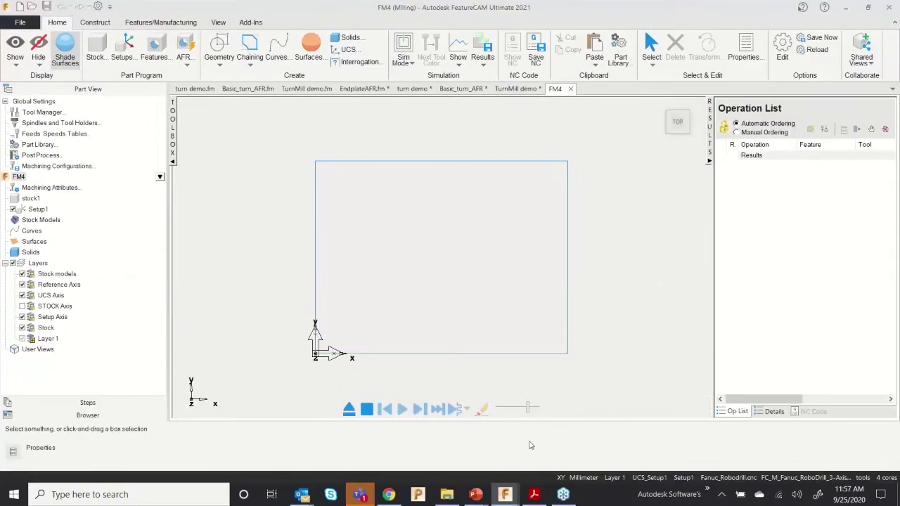
# Step: Import EndplateAFR.SLDPRT from the Milling folder of FeatureCam Webinar into the new milling document
pyautogui.click(446, 495)
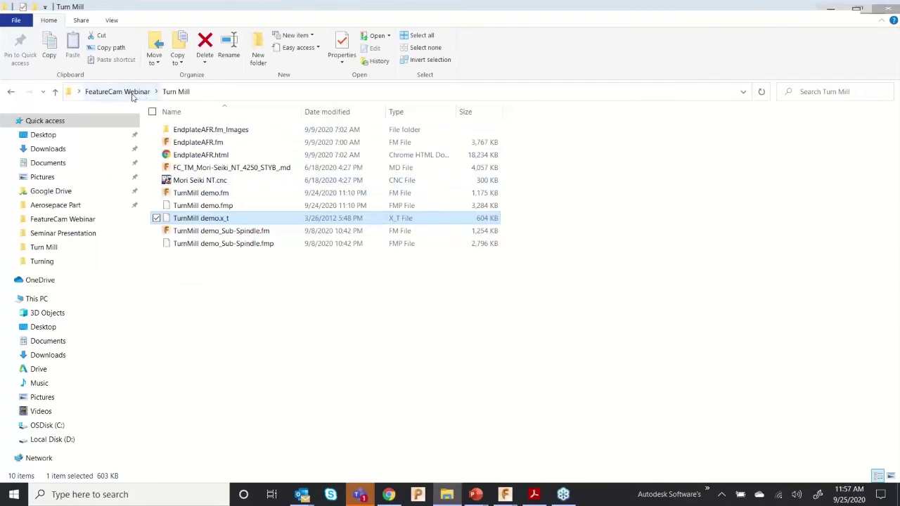
pyautogui.click(131, 97)
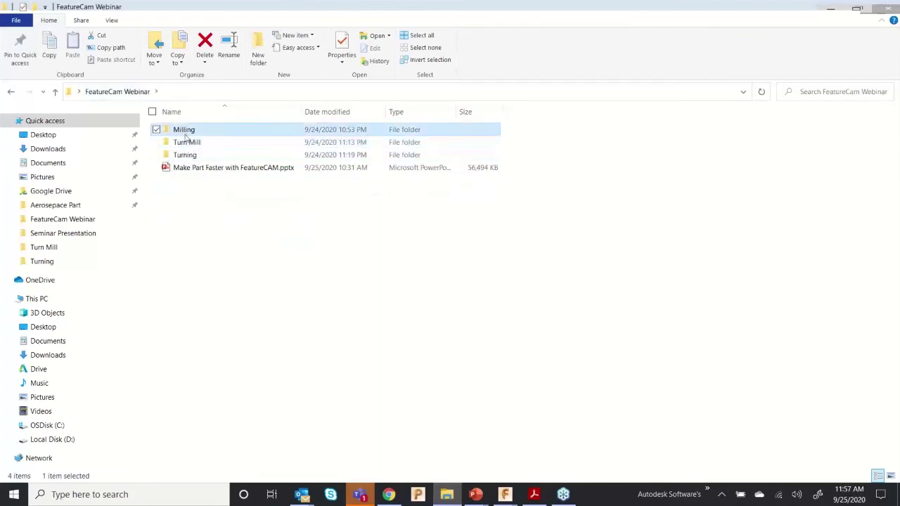
pyautogui.doubleClick(184, 131)
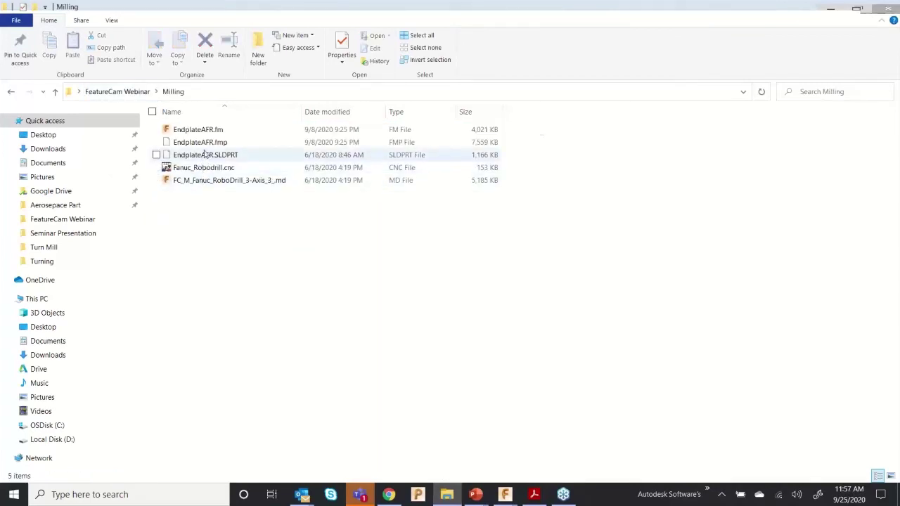
pyautogui.click(210, 156)
pyautogui.moveTo(211, 159); pyautogui.dragTo(444, 293)
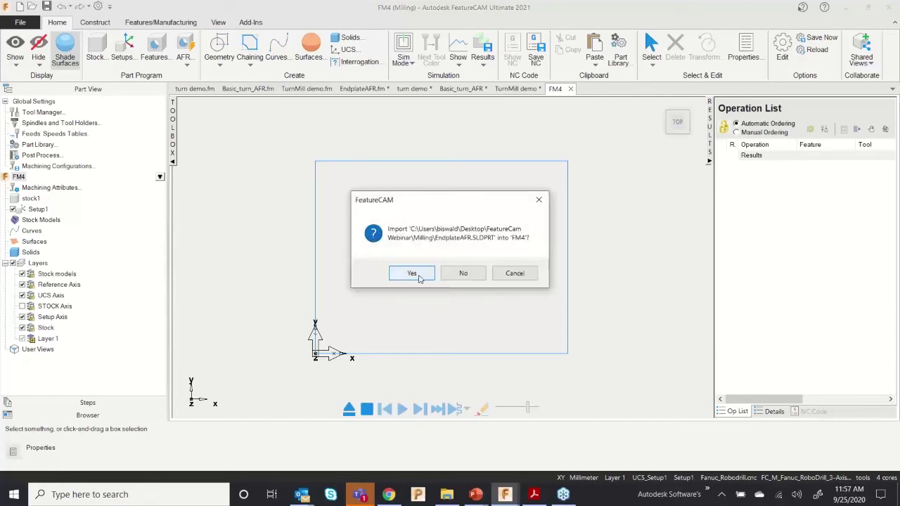
pyautogui.click(413, 275)
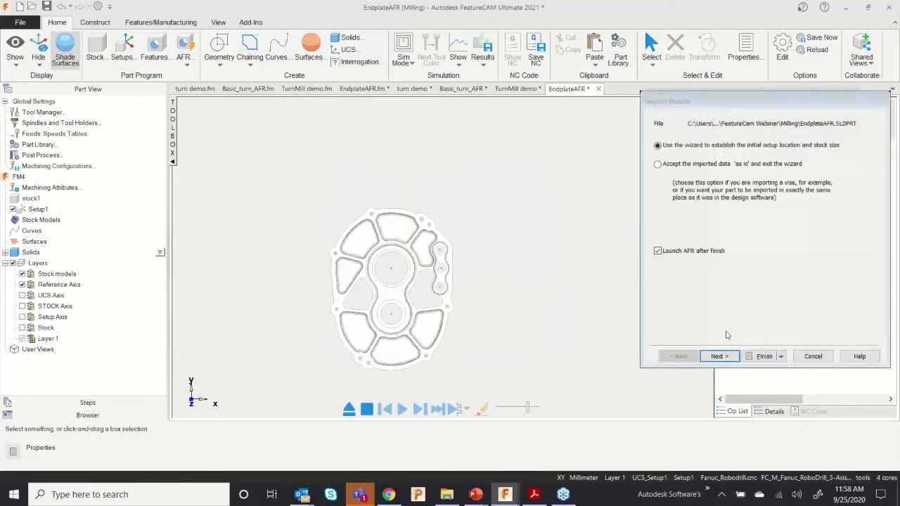
# Step: Keep the default setup Z direction and align X from the centre of the large bore to the centre of the small bore
pyautogui.click(721, 357)
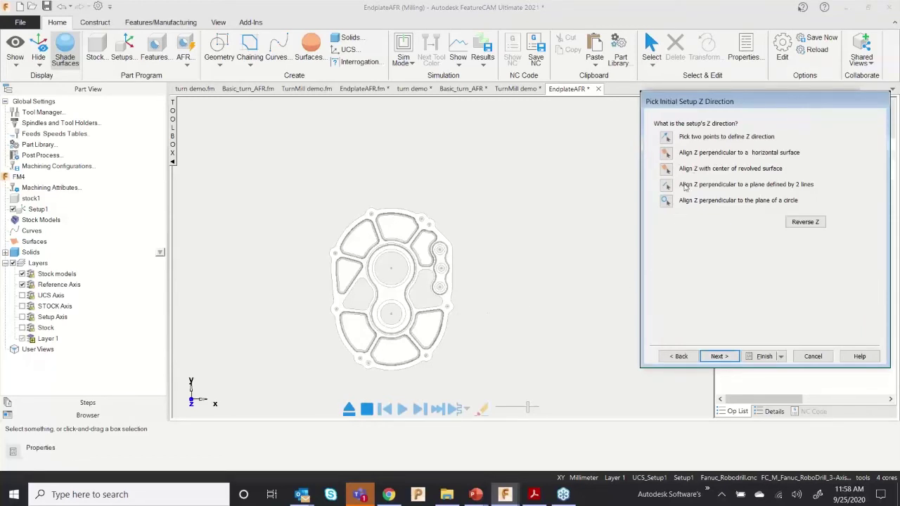
pyautogui.click(717, 357)
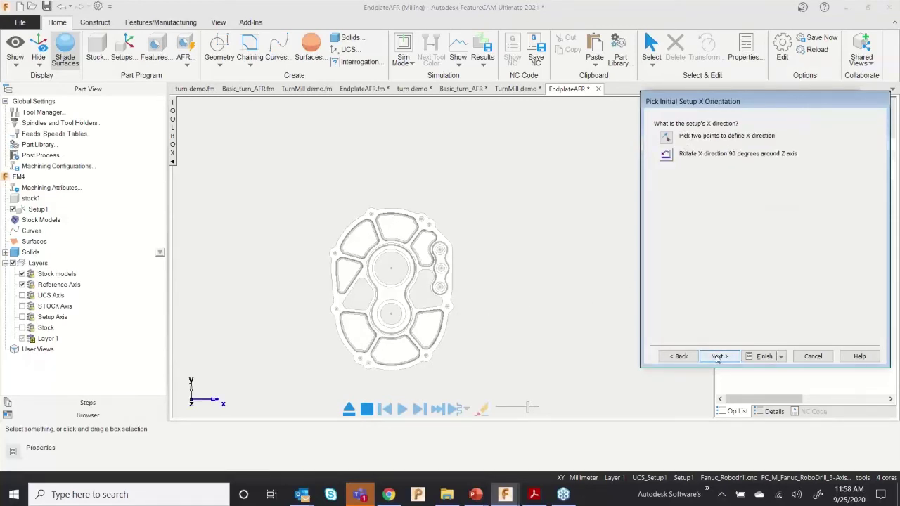
pyautogui.click(664, 139)
pyautogui.click(391, 268)
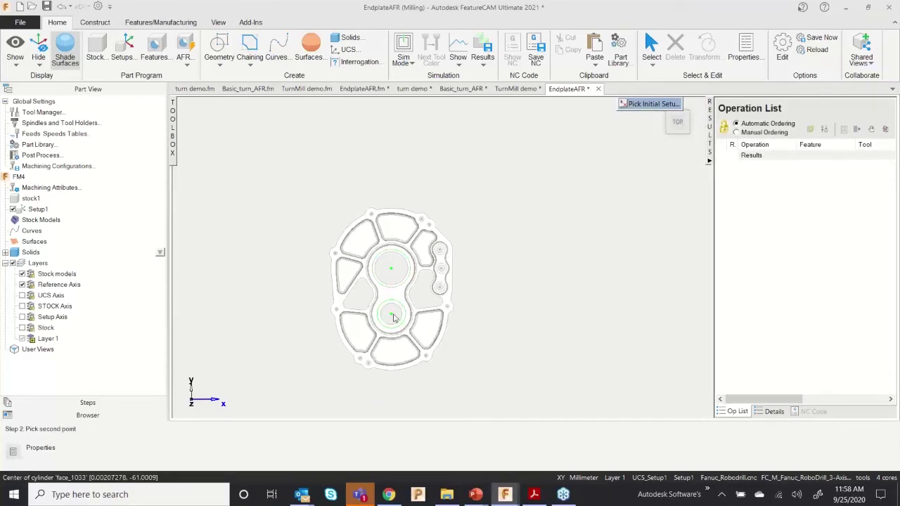
pyautogui.click(393, 316)
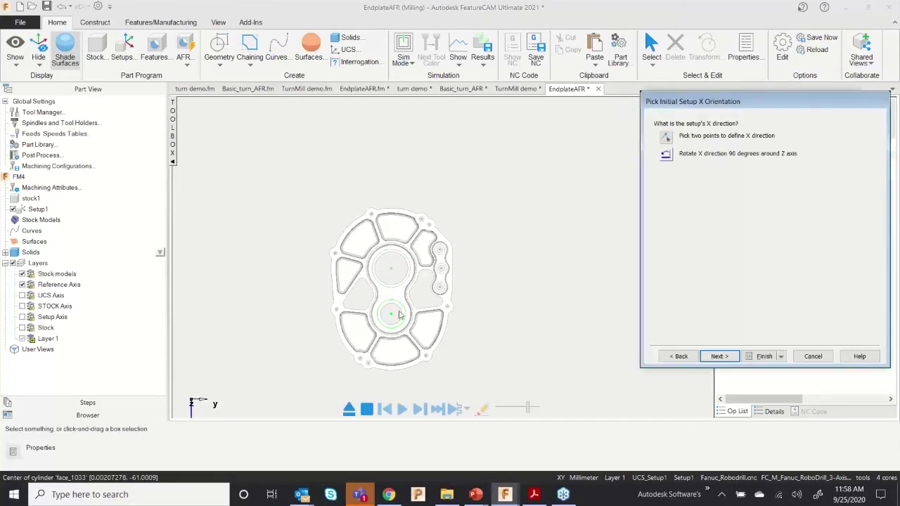
pyautogui.rightClick(481, 209)
pyautogui.click(505, 198)
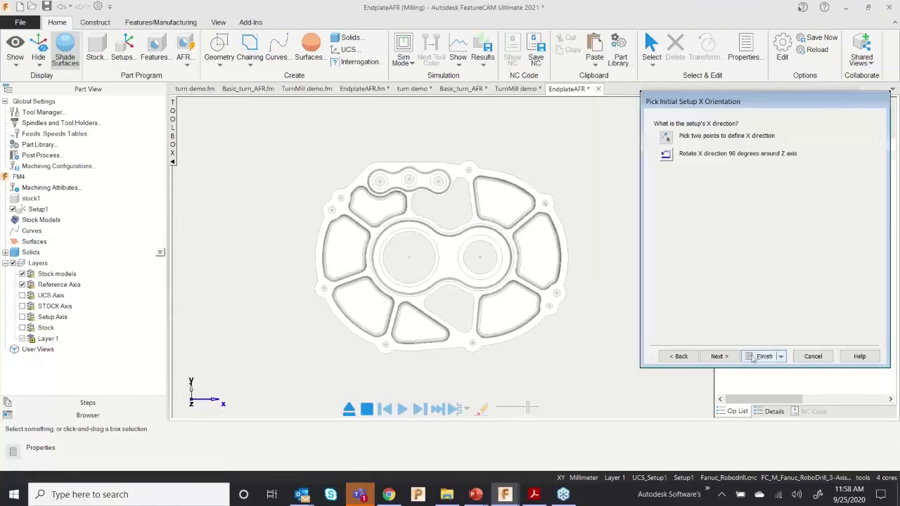
# Step: Define block stock computed from the part size, with 10 mm of extra stock on -Z and none on the other sides
pyautogui.click(719, 357)
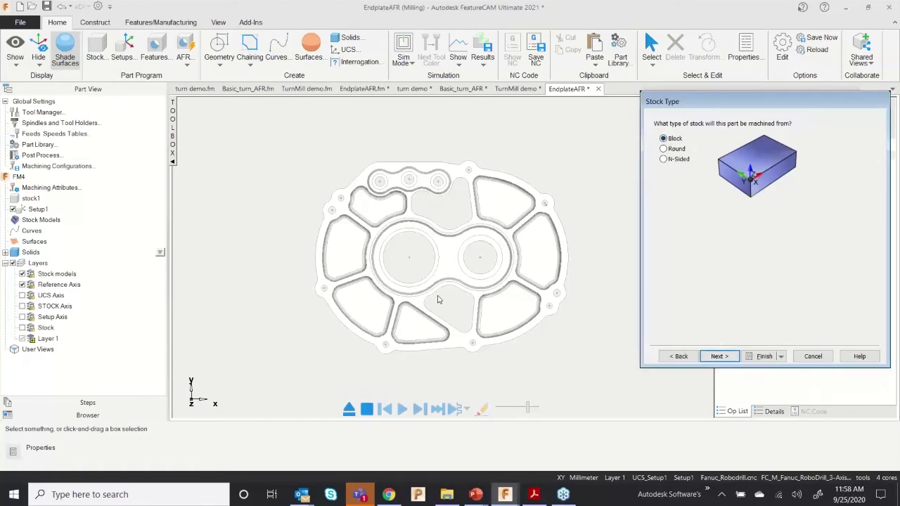
pyautogui.click(718, 356)
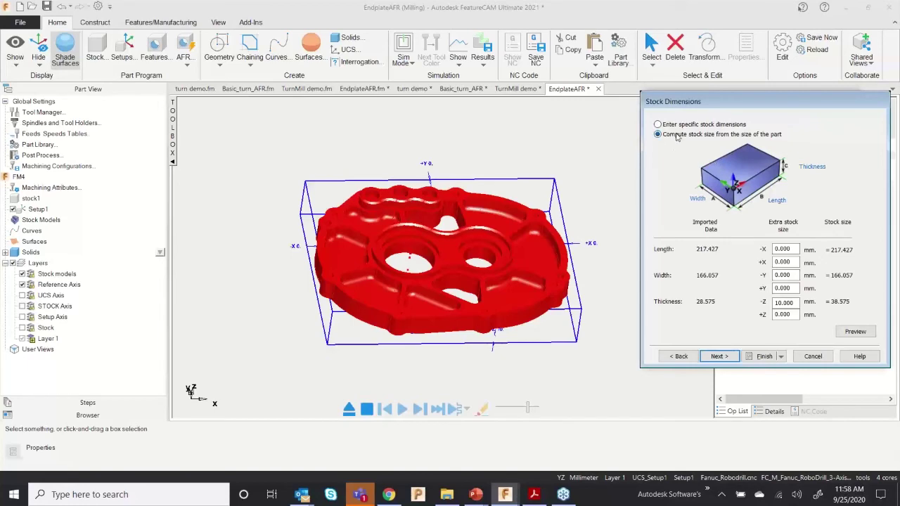
pyautogui.moveTo(530, 260); pyautogui.dragTo(521, 194, button='middle')
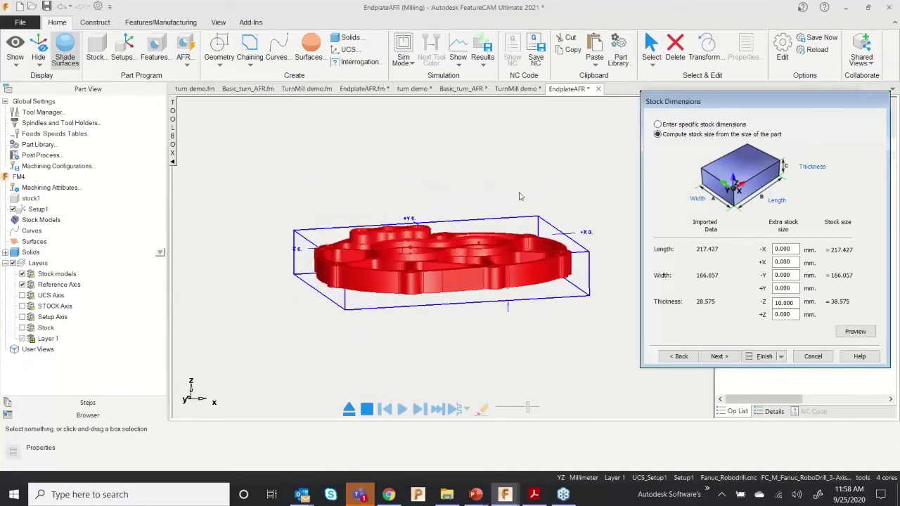
pyautogui.moveTo(798, 302); pyautogui.dragTo(760, 303)
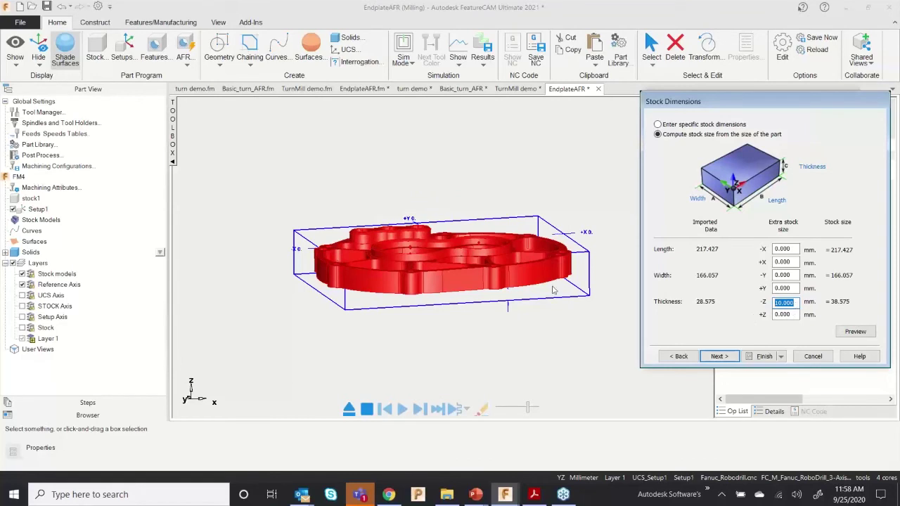
pyautogui.click(720, 358)
pyautogui.click(719, 357)
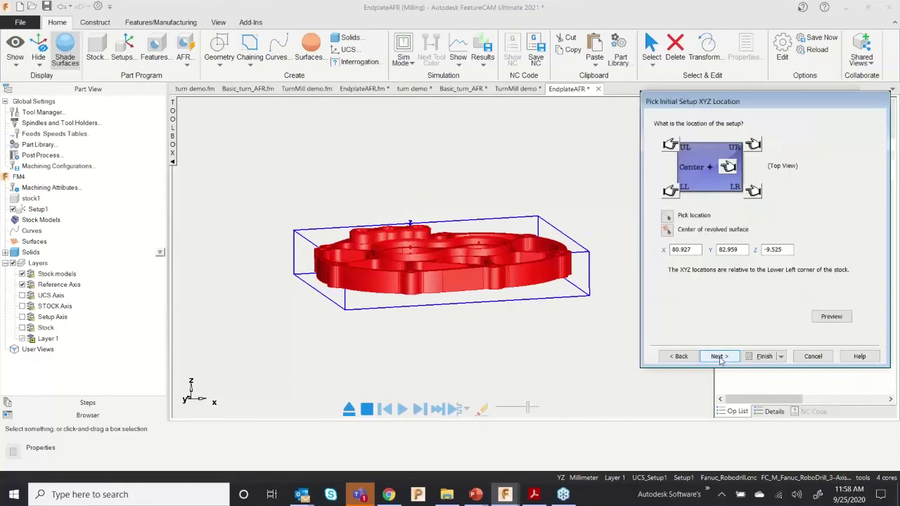
# Step: Place the setup origin at the centre of the stock's top, use no multi-axis positioning, and complete the import wizard to launch feature recognition
pyautogui.moveTo(394, 218); pyautogui.dragTo(471, 258, button='middle')
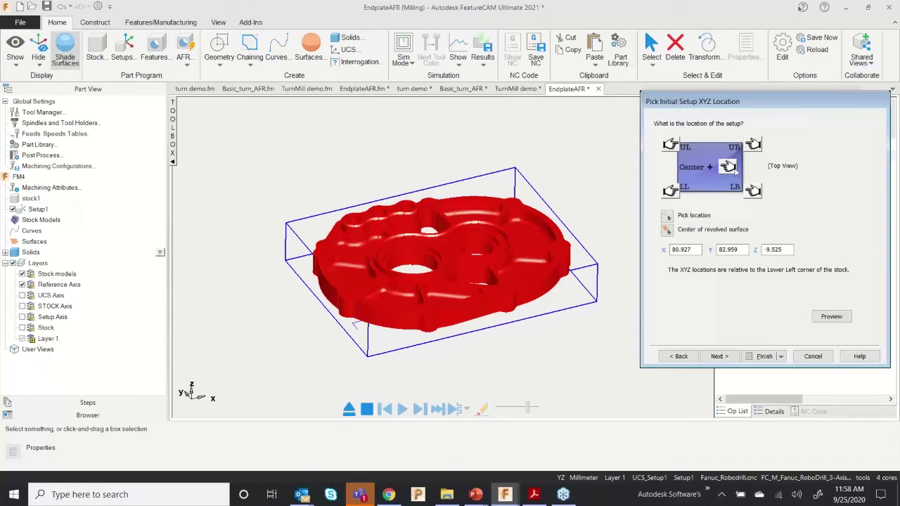
pyautogui.click(730, 167)
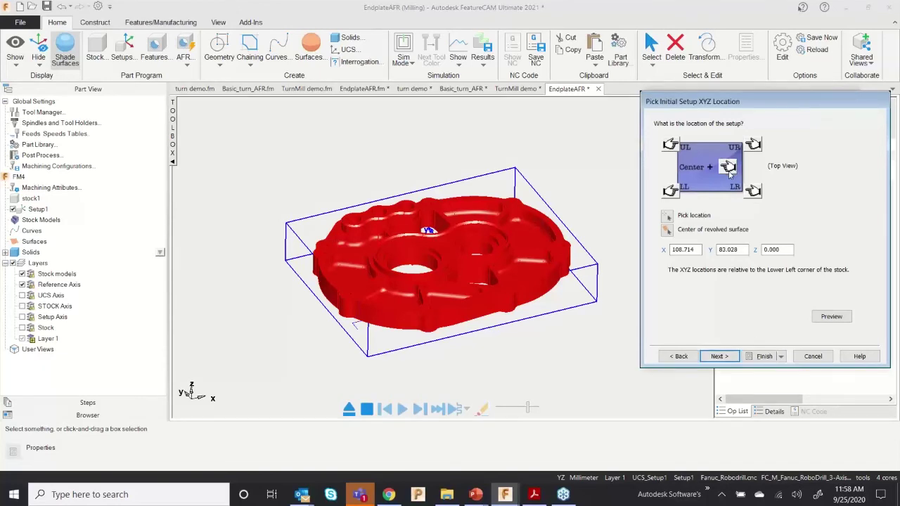
pyautogui.click(725, 357)
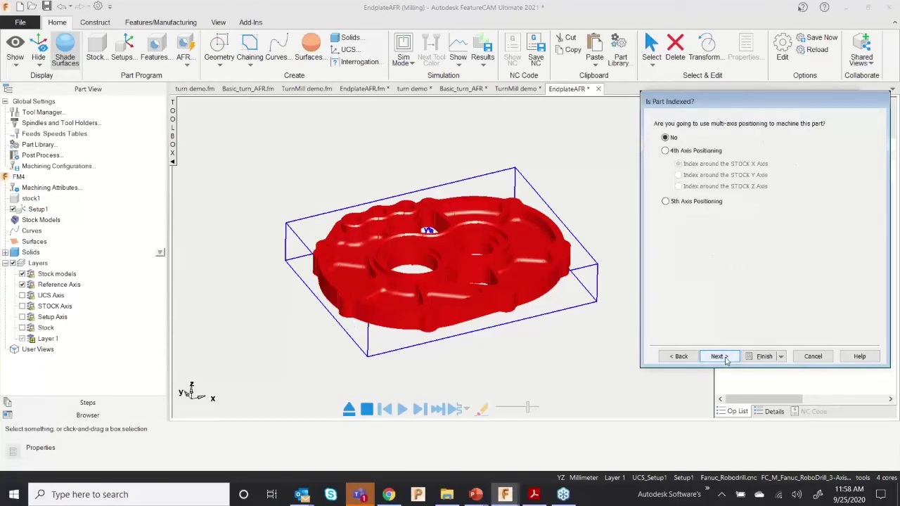
pyautogui.click(717, 357)
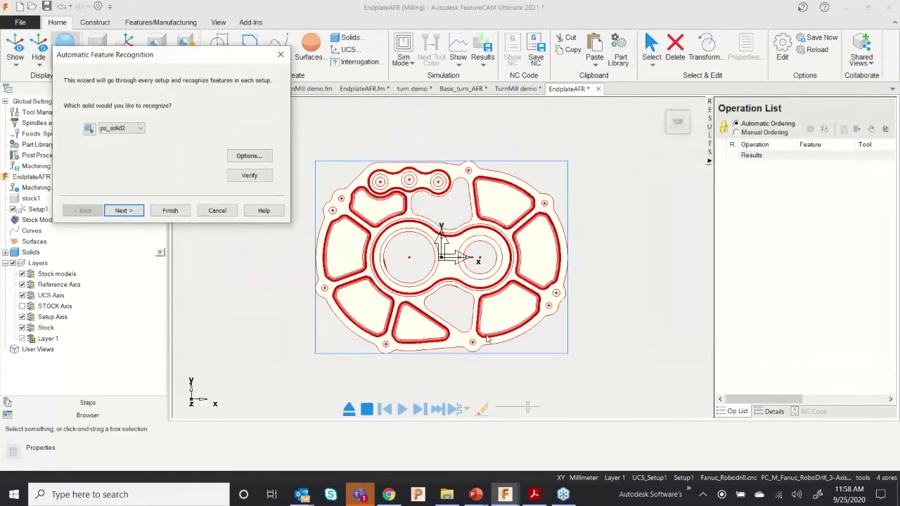
# Step: Recognize the features of ps_solid2 for Setup1, review the detected face, hole and side features, and create all of them
pyautogui.click(125, 212)
pyautogui.click(125, 211)
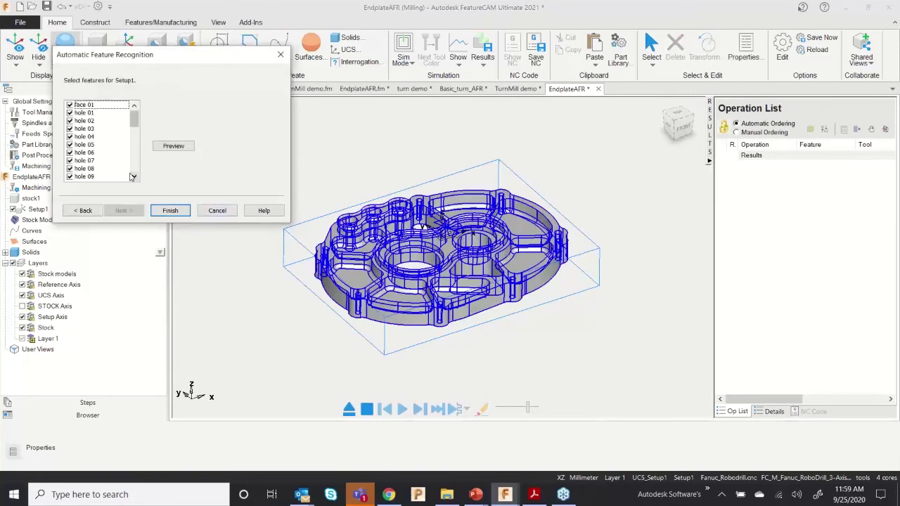
pyautogui.scroll(-10, 97, 146)
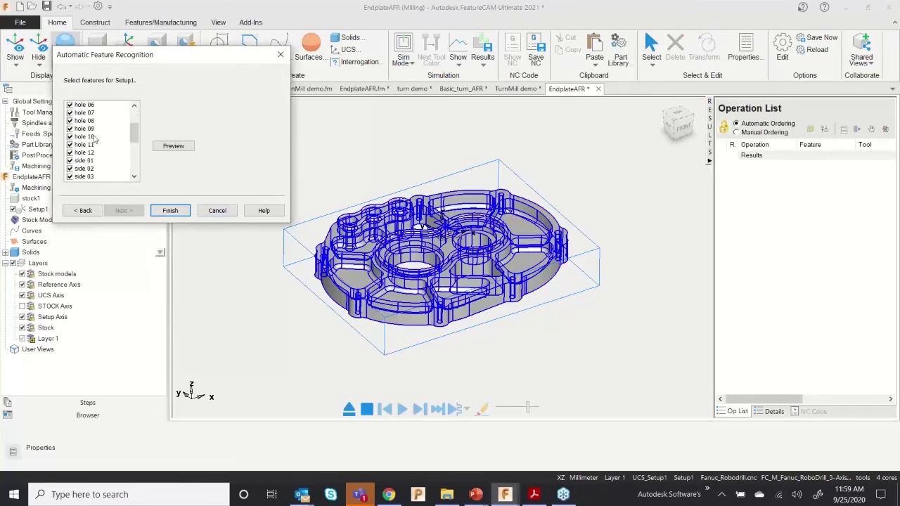
pyautogui.scroll(-1, 95, 140)
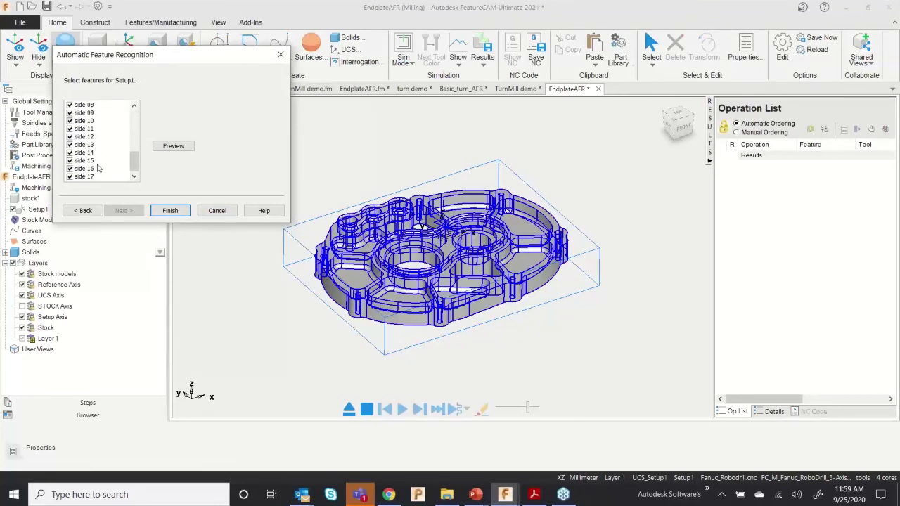
pyautogui.scroll(3, 92, 156)
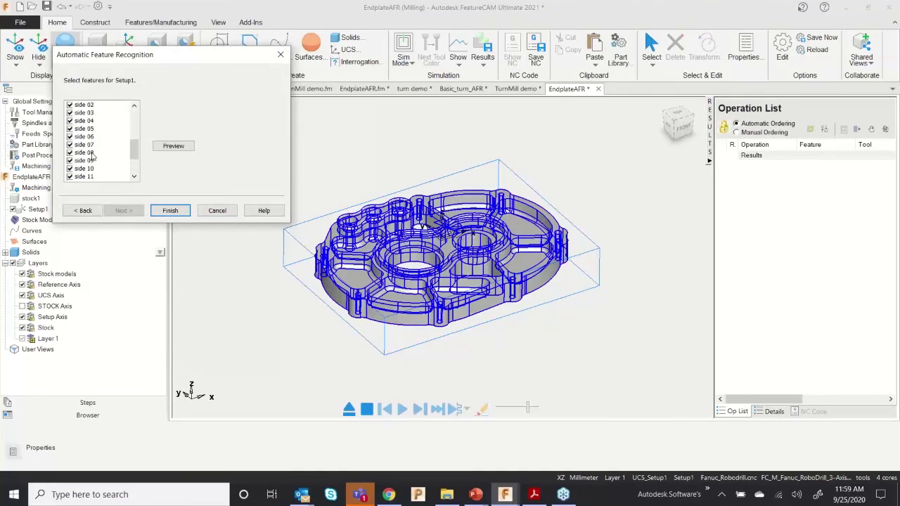
pyautogui.scroll(4, 92, 156)
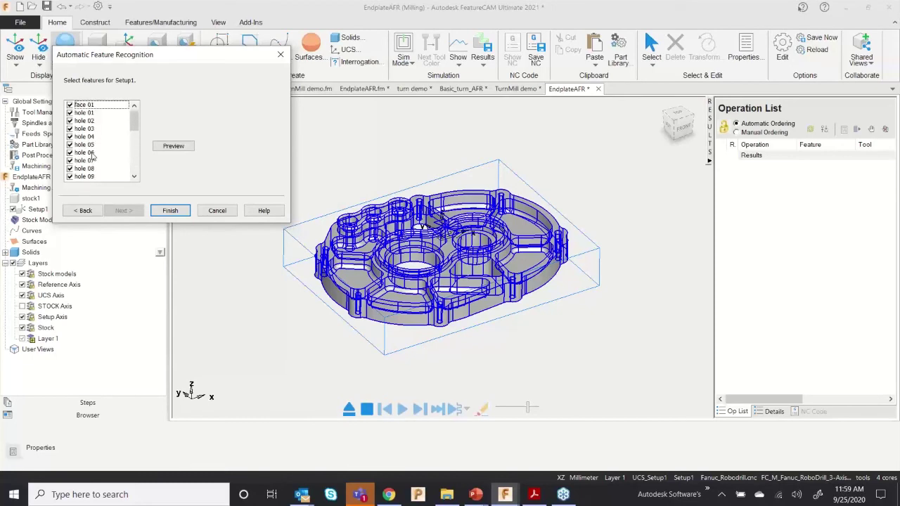
pyautogui.click(168, 211)
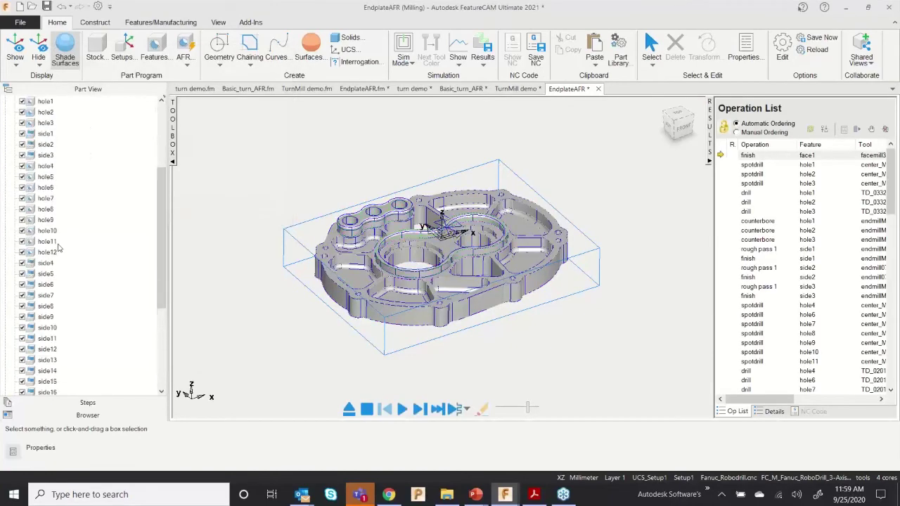
pyautogui.scroll(-1, 59, 246)
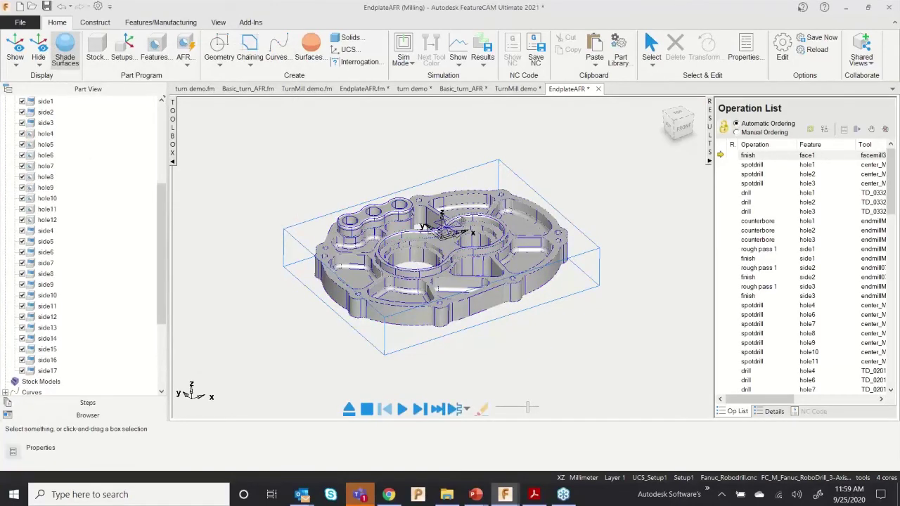
pyautogui.moveTo(420, 244); pyautogui.dragTo(456, 261, button='middle')
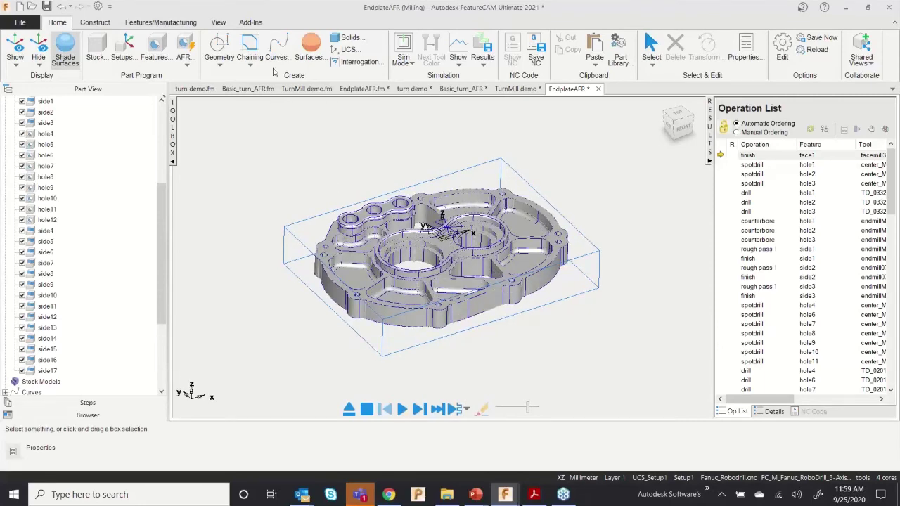
# Step: Start the Import_Vise macro and set the amount of part held to 5
pyautogui.click(251, 23)
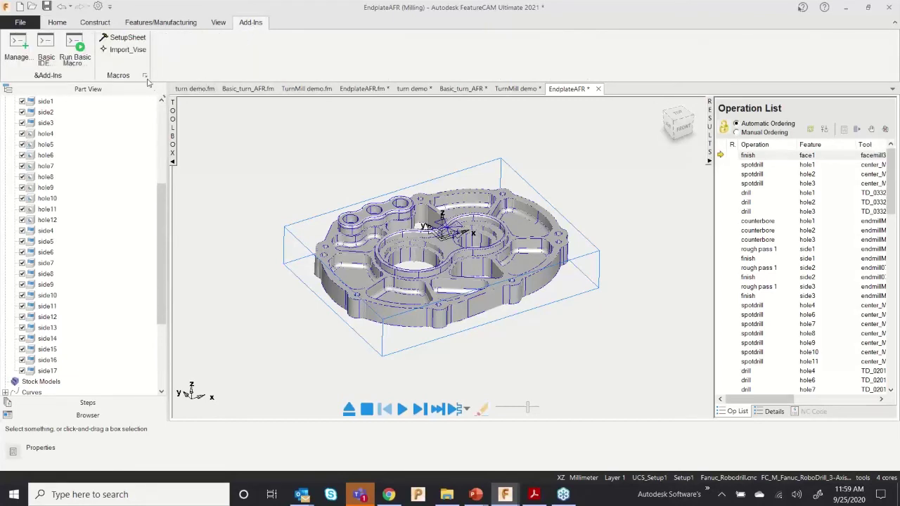
pyautogui.click(125, 51)
pyautogui.moveTo(261, 102); pyautogui.dragTo(207, 43)
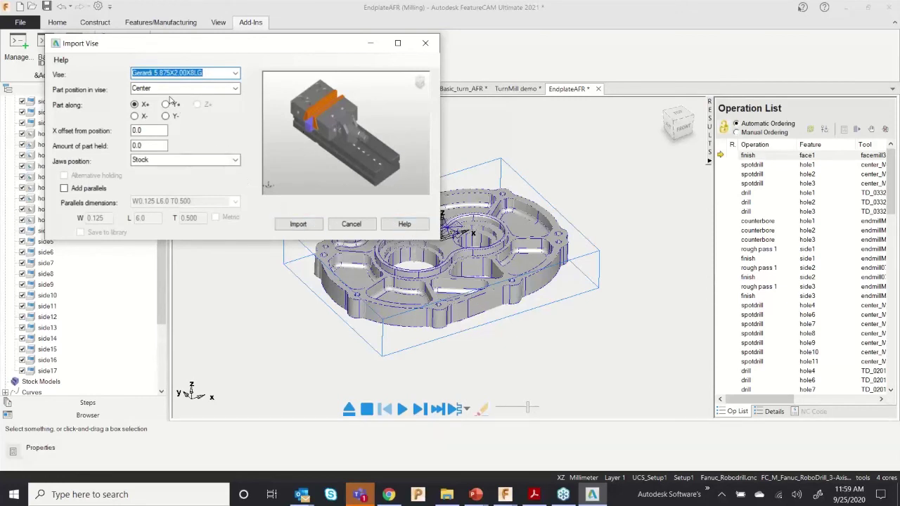
pyautogui.click(132, 149)
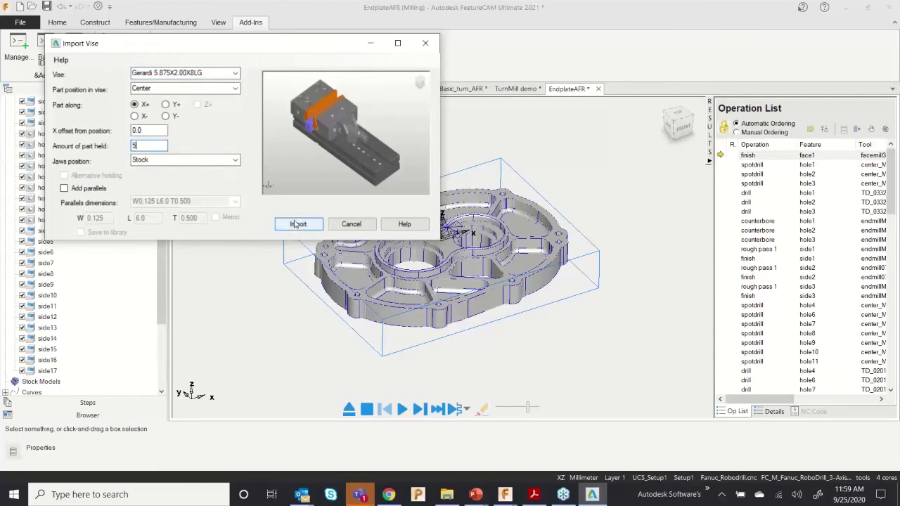
# Step: Preview the Gerardi 6.875X2.25X8LG and LANG 47120 vises, and return the choice to Gerardi 5.875X2.00X8LG
pyautogui.click(235, 73)
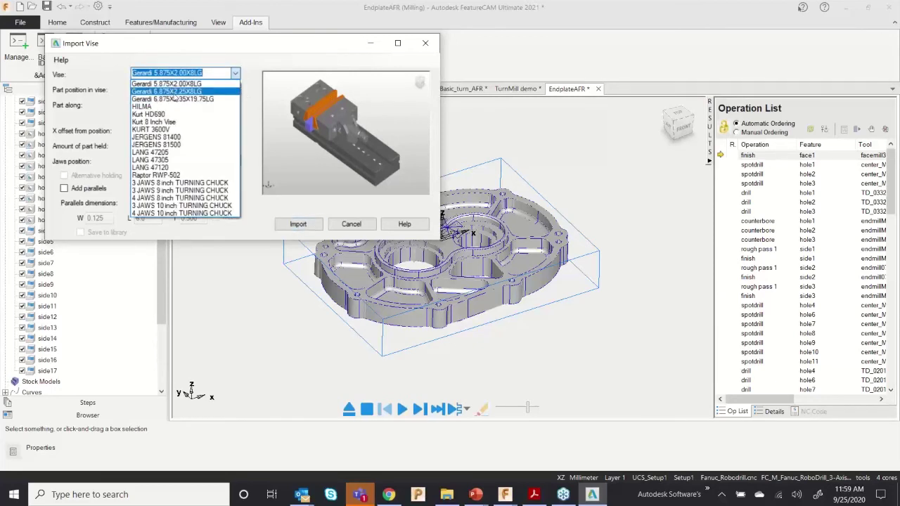
pyautogui.click(160, 94)
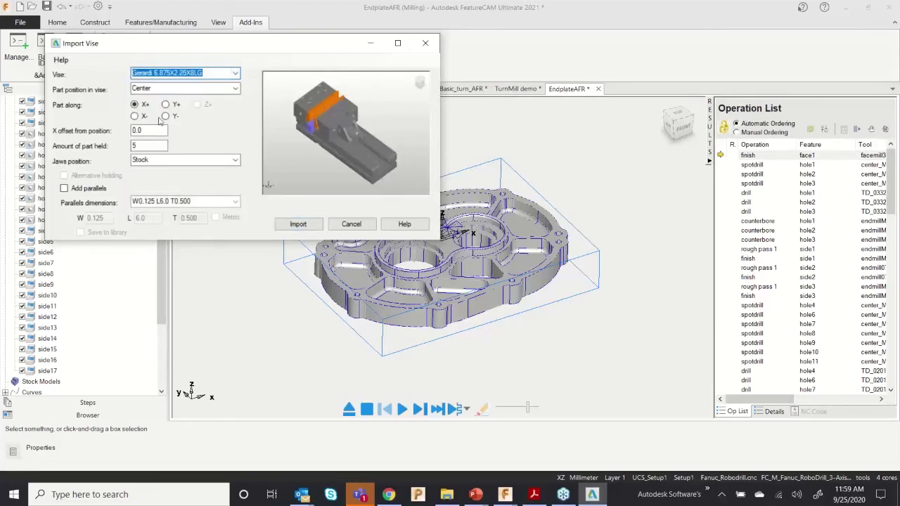
pyautogui.click(236, 74)
pyautogui.click(151, 168)
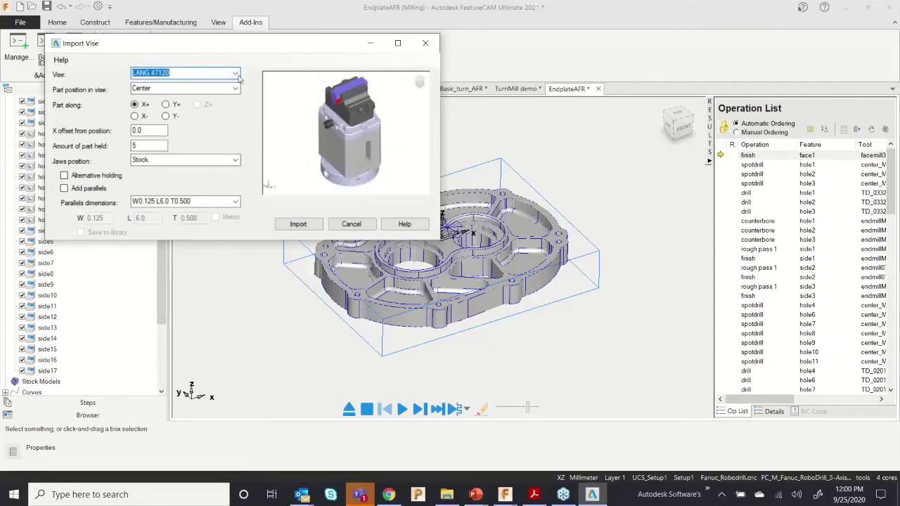
pyautogui.click(236, 74)
pyautogui.click(218, 84)
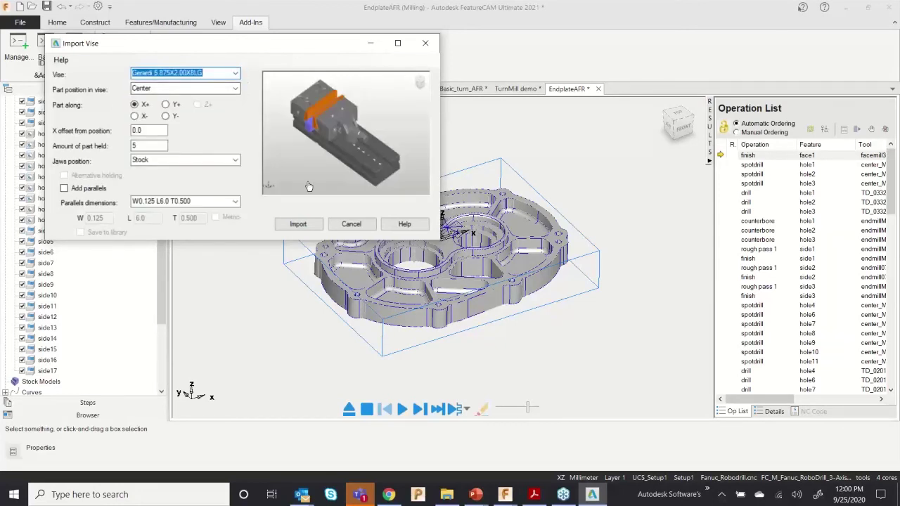
# Step: Import the Gerardi 5.875X2.00X8LG vise with the part centred along X+ and the jaws positioned on the stock
pyautogui.click(298, 225)
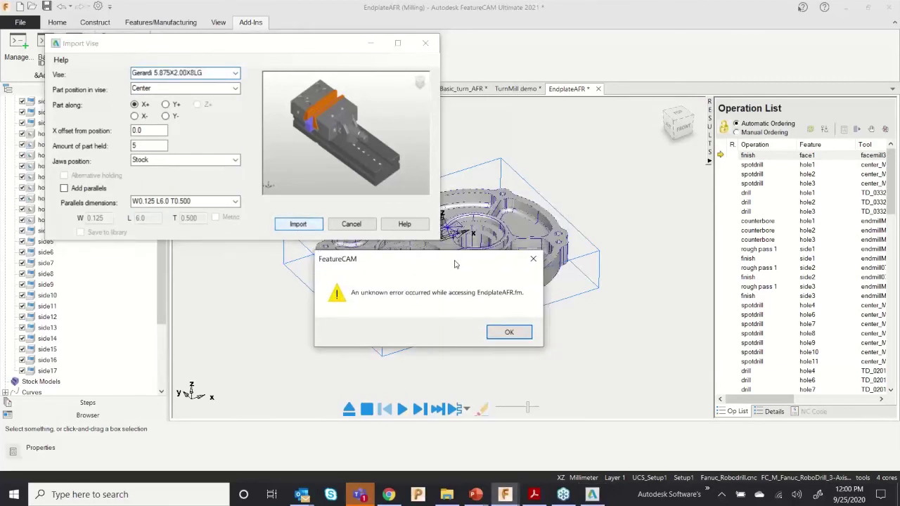
pyautogui.click(495, 332)
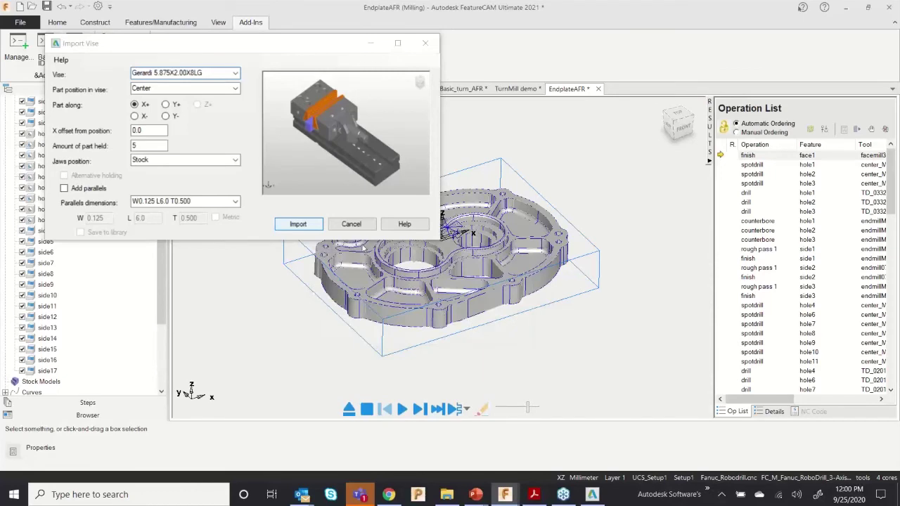
pyautogui.click(492, 275)
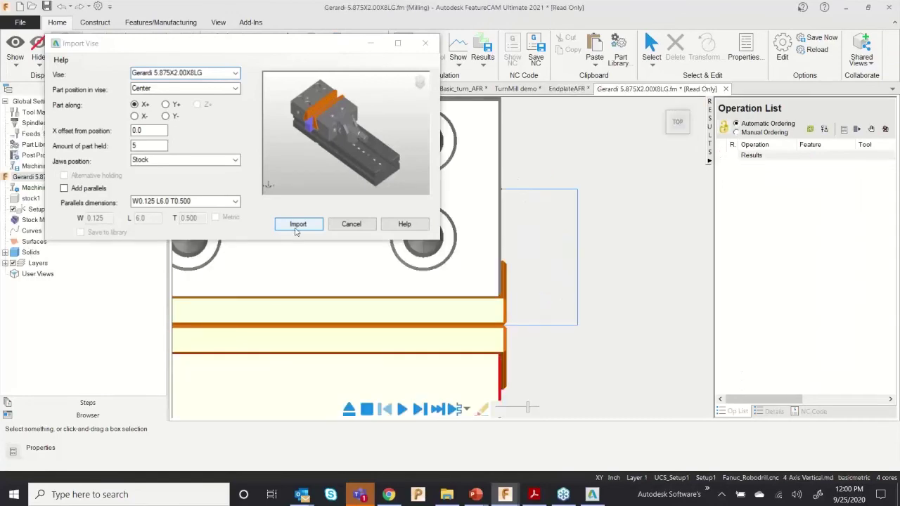
pyautogui.click(296, 225)
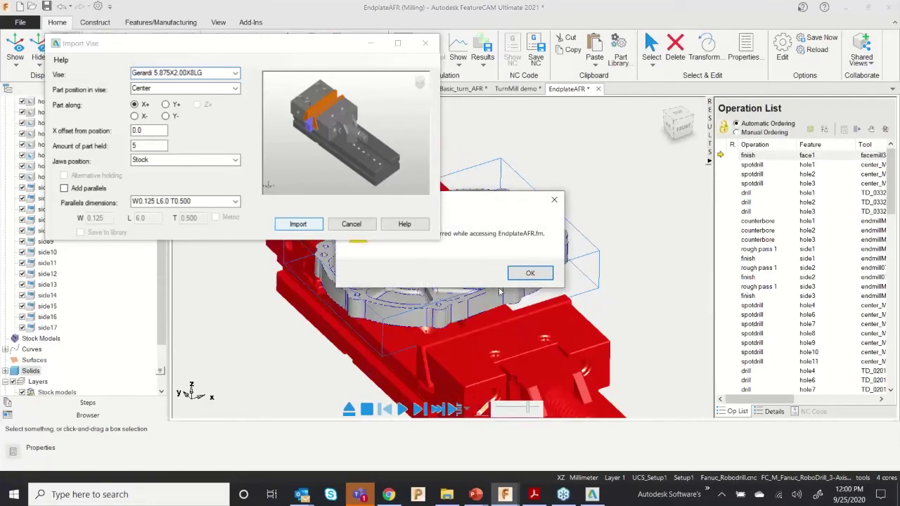
pyautogui.click(529, 275)
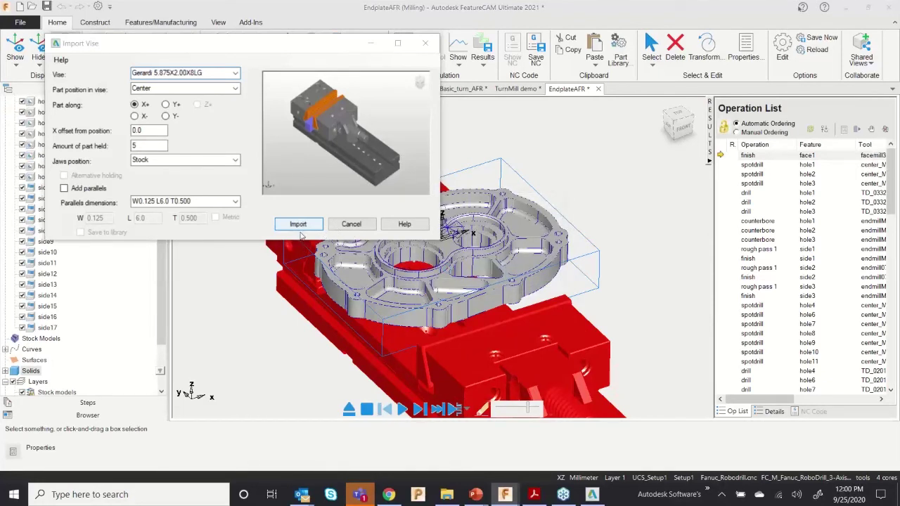
pyautogui.click(298, 225)
pyautogui.click(529, 273)
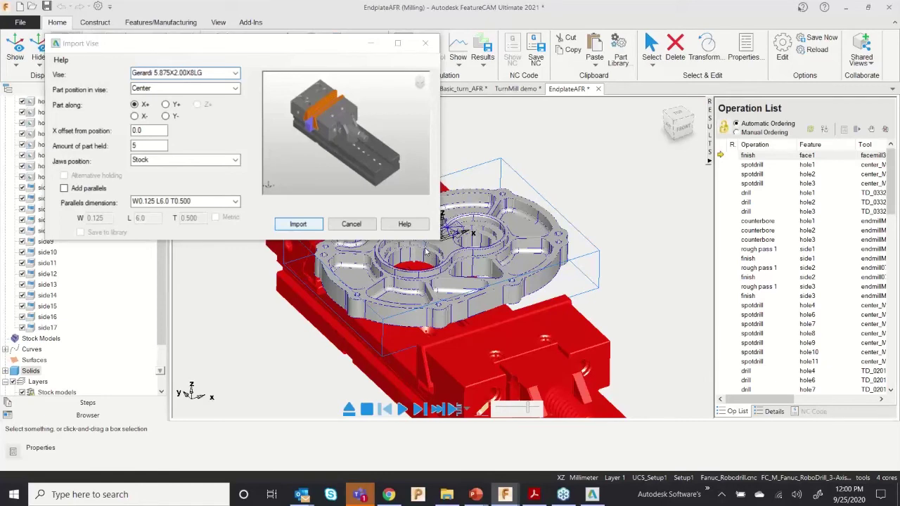
pyautogui.click(529, 274)
# Step: Run the machine simulation of the EndplateAFR part in the vise and inspect the machined result close up
pyautogui.moveTo(425, 225); pyautogui.dragTo(422, 267, button='middle')
pyautogui.scroll(-3, 436, 268)
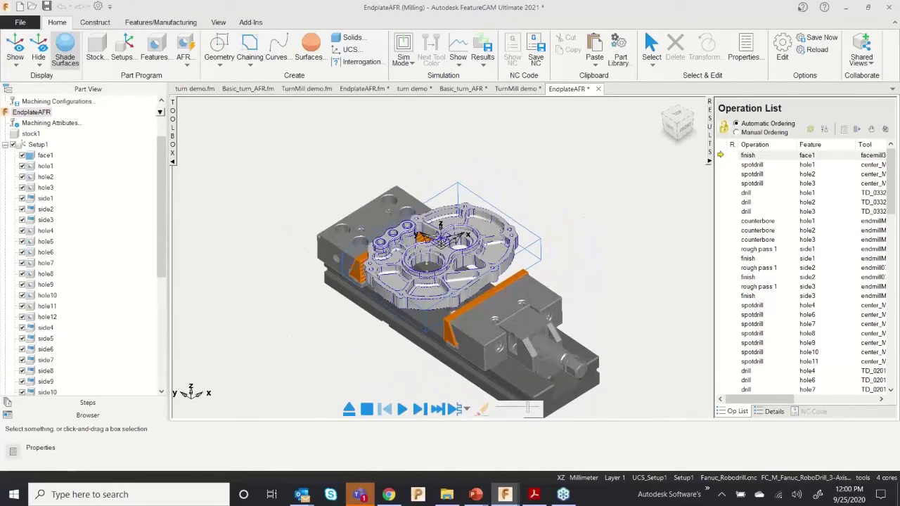
pyautogui.click(403, 57)
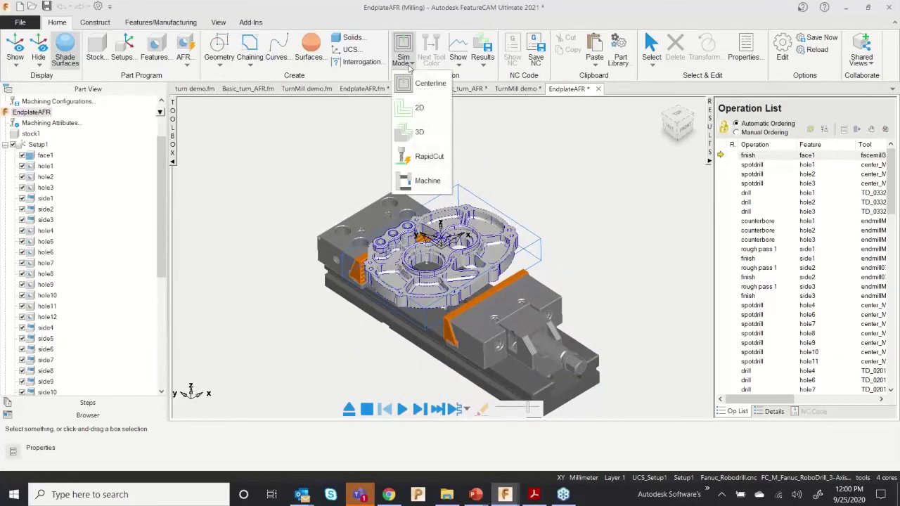
pyautogui.click(415, 182)
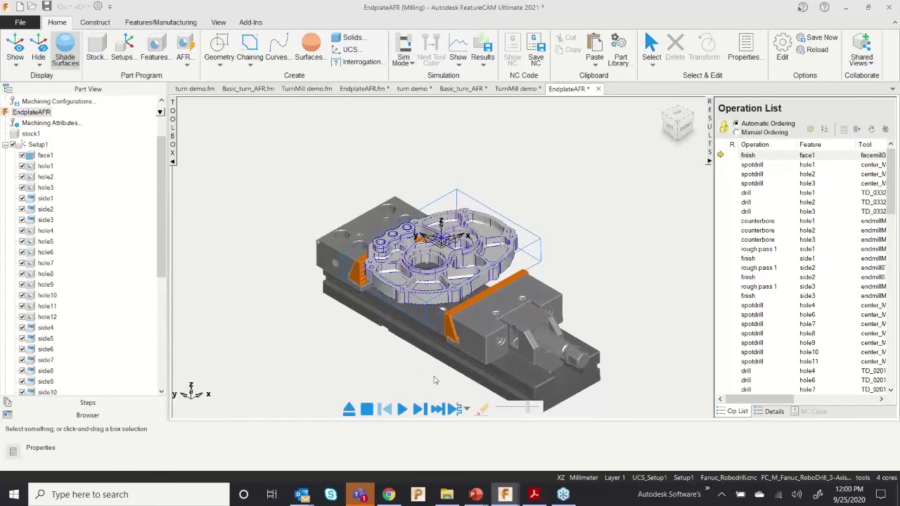
pyautogui.click(402, 409)
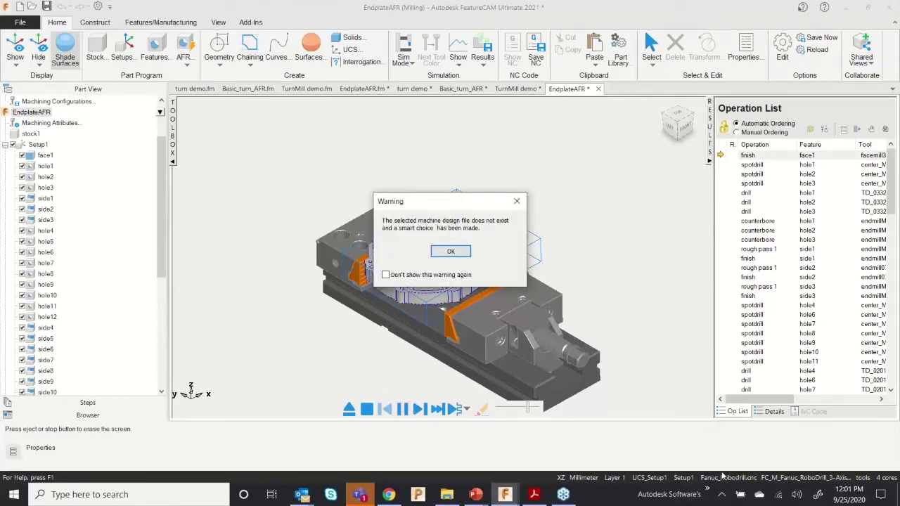
pyautogui.click(451, 251)
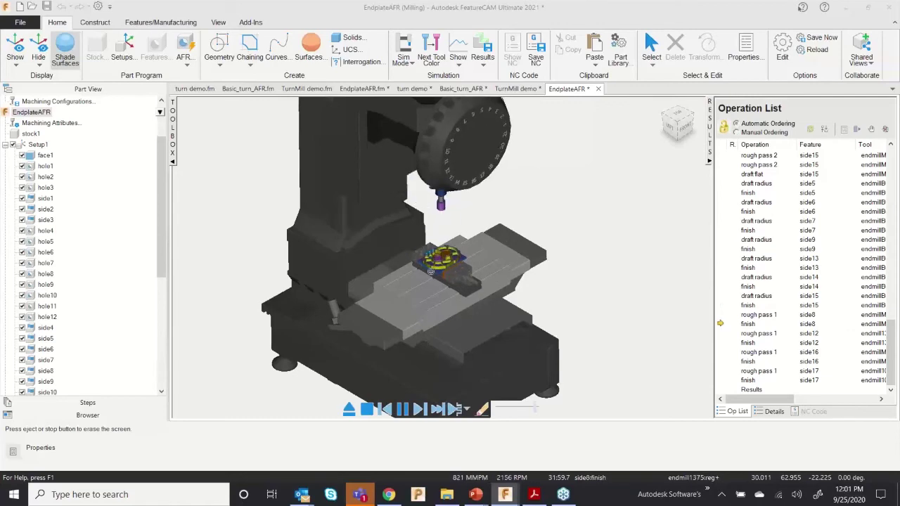
pyautogui.scroll(3, 450, 276)
pyautogui.scroll(5, 457, 280)
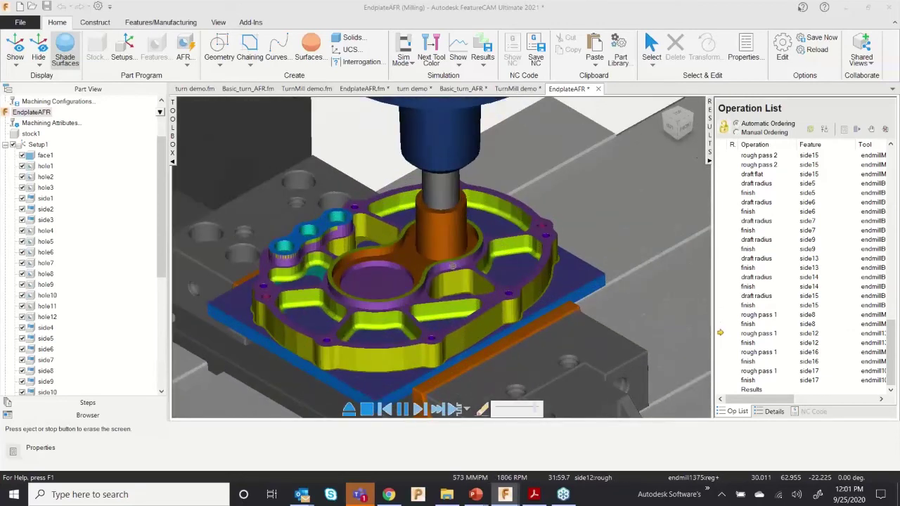
pyautogui.scroll(-5, 445, 260)
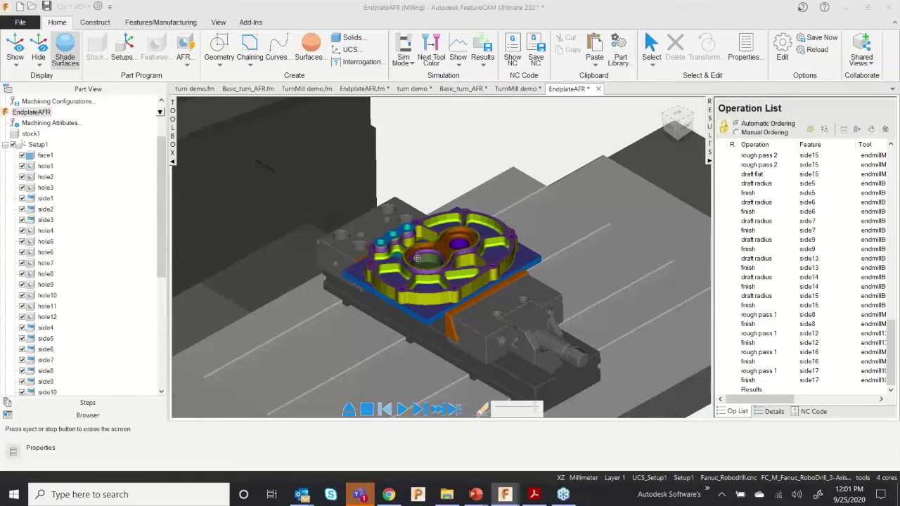
pyautogui.moveTo(430, 268); pyautogui.dragTo(434, 251, button='middle')
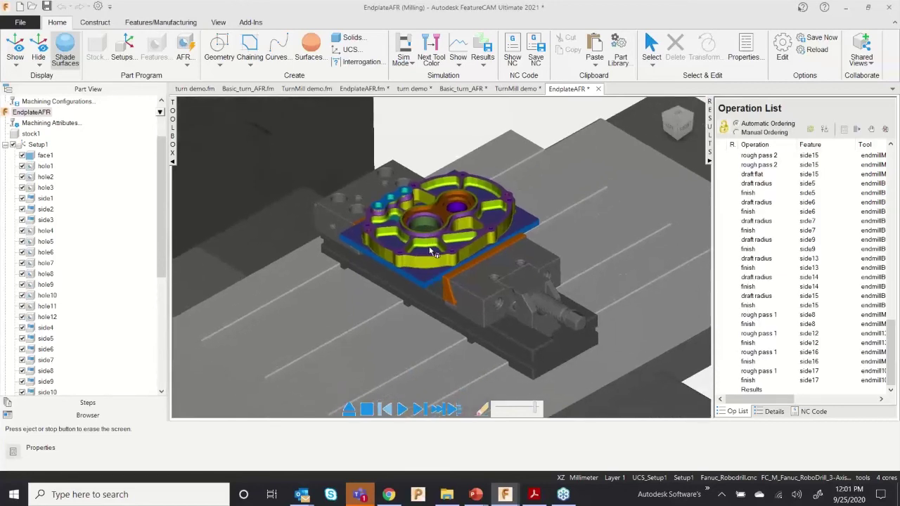
pyautogui.click(709, 160)
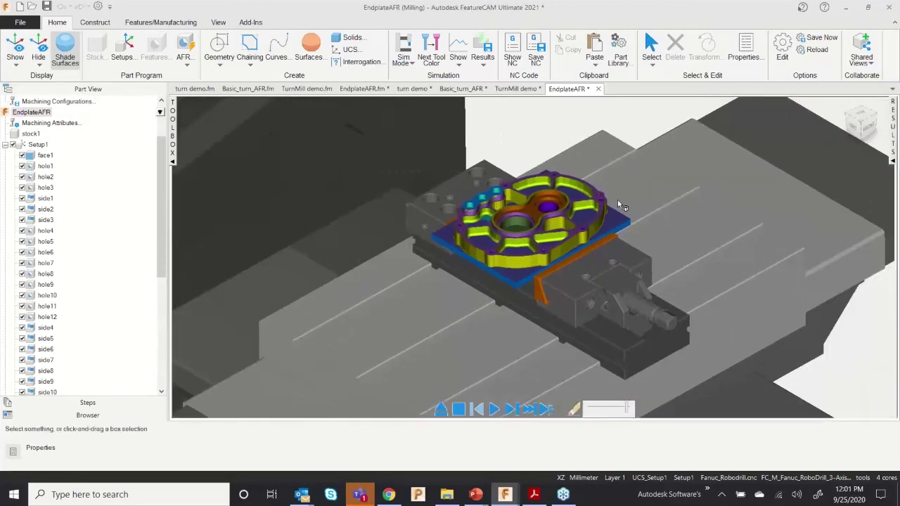
pyautogui.scroll(3, 546, 248)
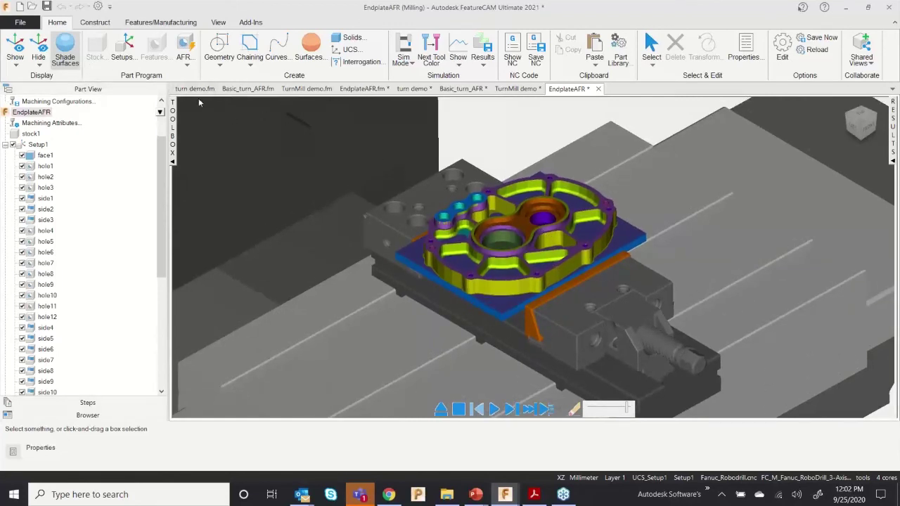
# Step: Check the part documentation fields and try to run the SetupSheet macro on the unsaved EndplateAFR part
pyautogui.click(21, 25)
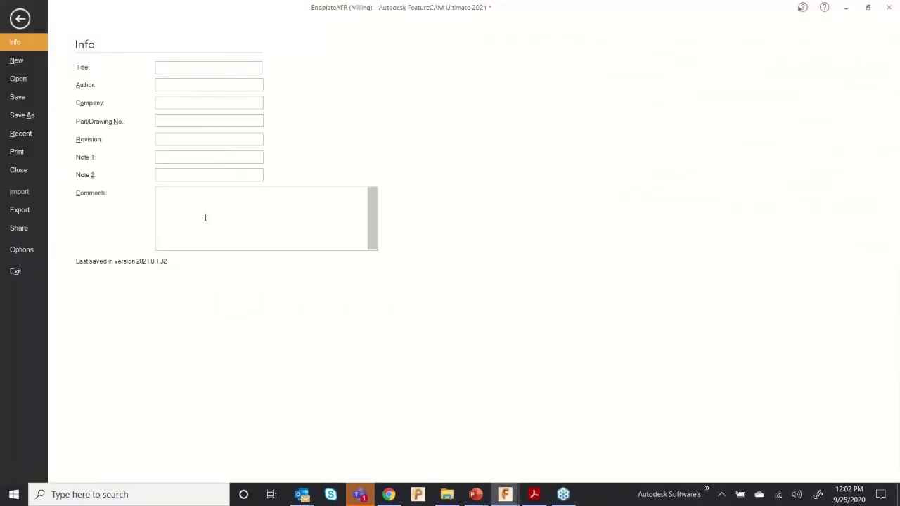
pyautogui.click(21, 26)
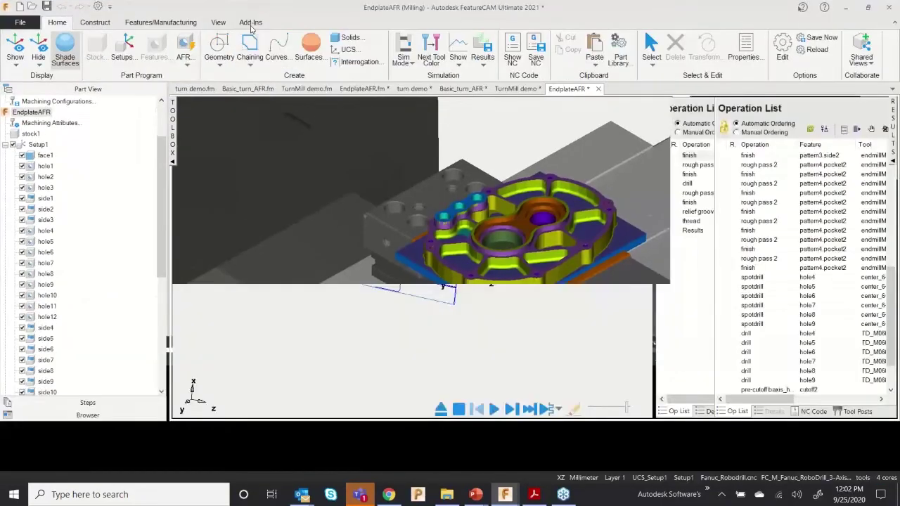
pyautogui.click(251, 23)
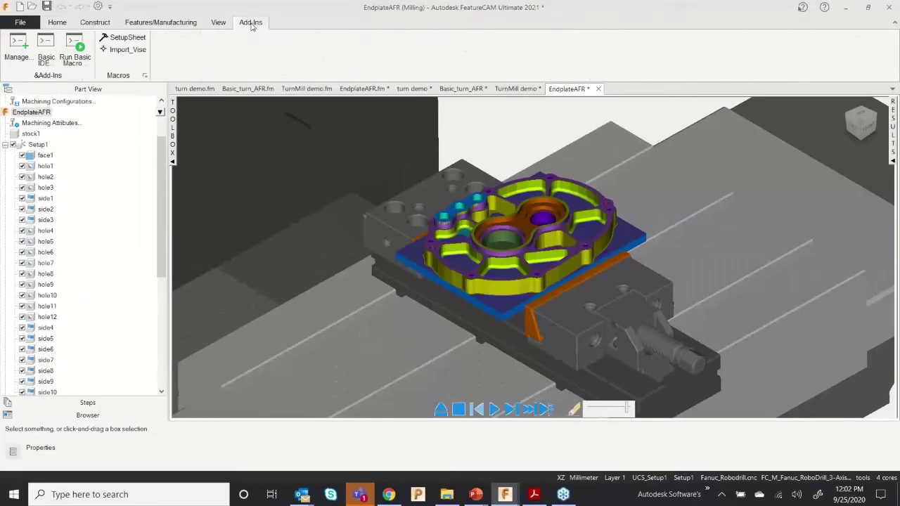
pyautogui.click(125, 37)
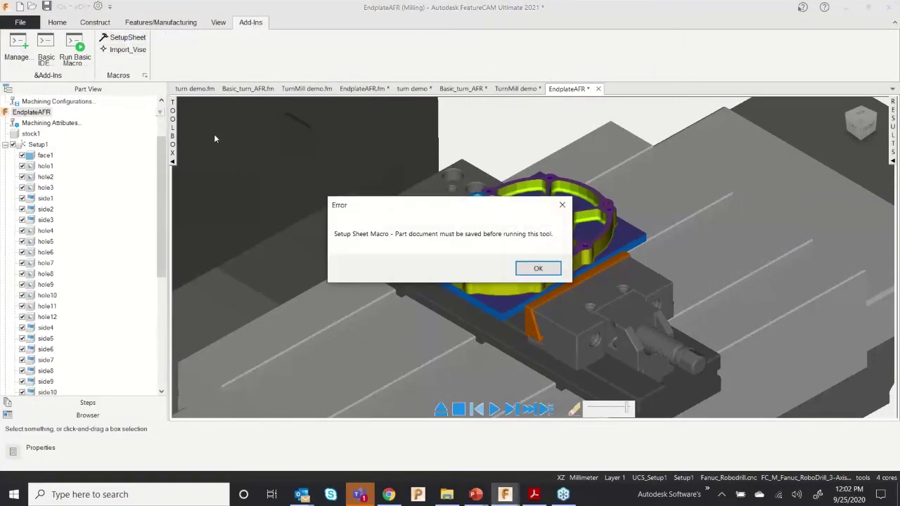
pyautogui.click(537, 270)
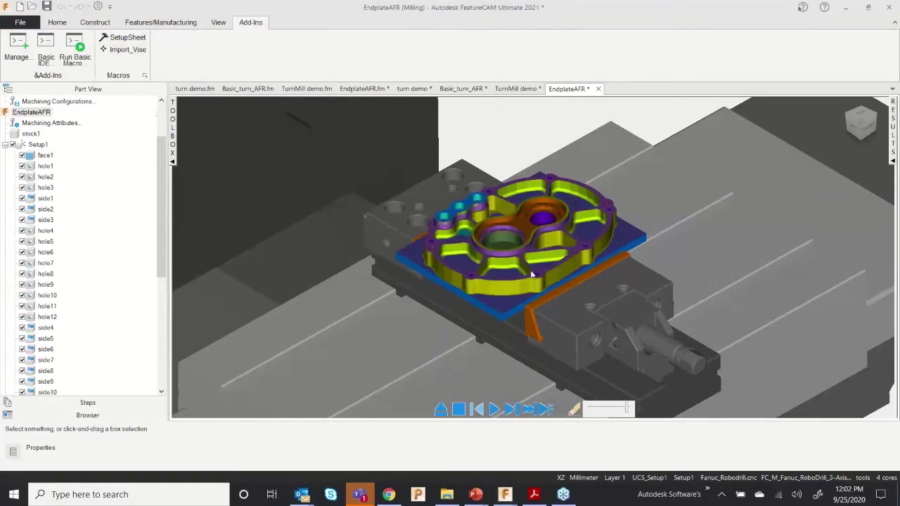
# Step: Save the part document to the Desktop as EndplateAFR.fm
pyautogui.click(20, 24)
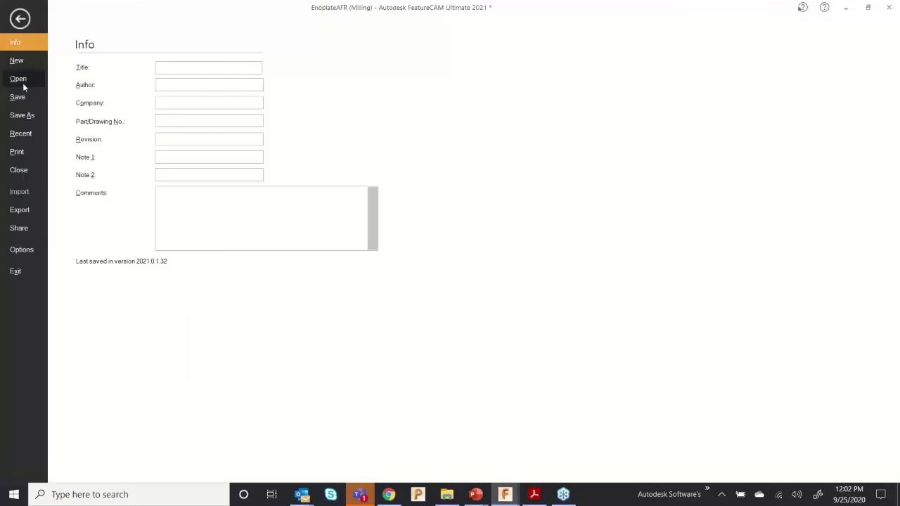
pyautogui.click(19, 97)
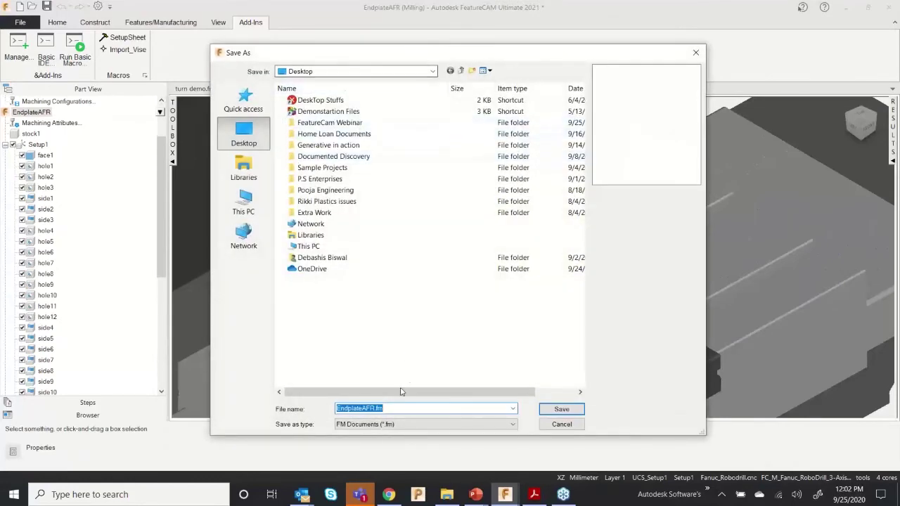
pyautogui.click(553, 411)
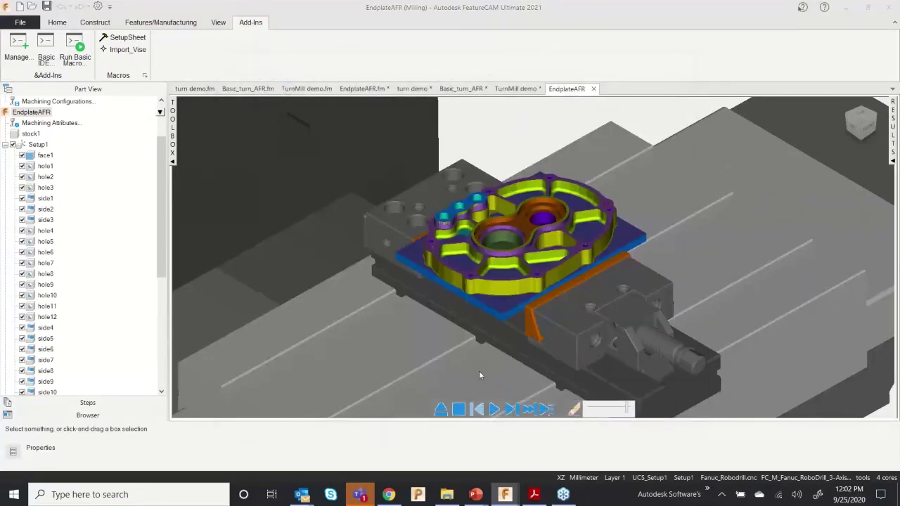
pyautogui.click(492, 286)
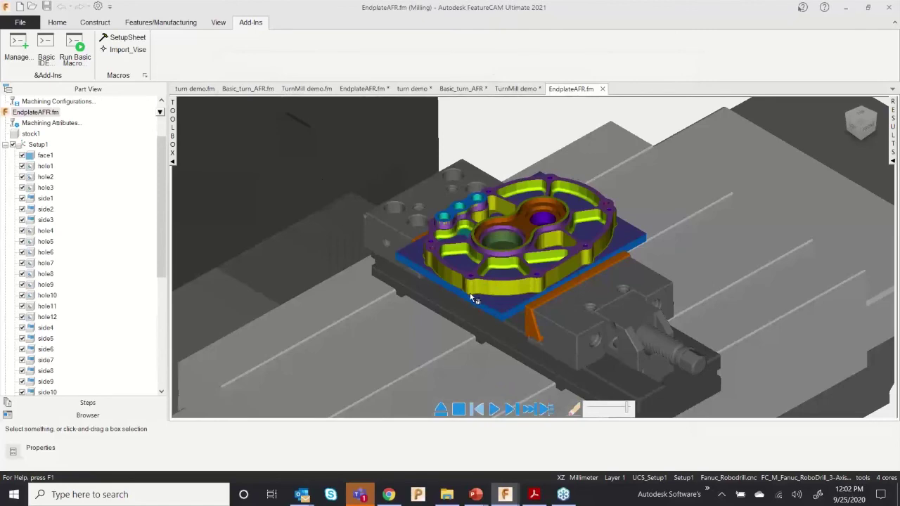
# Step: Start the SetupSheet macro, capture the image for Setup1, and choose SetupSheetTemplate.html as the template
pyautogui.click(121, 39)
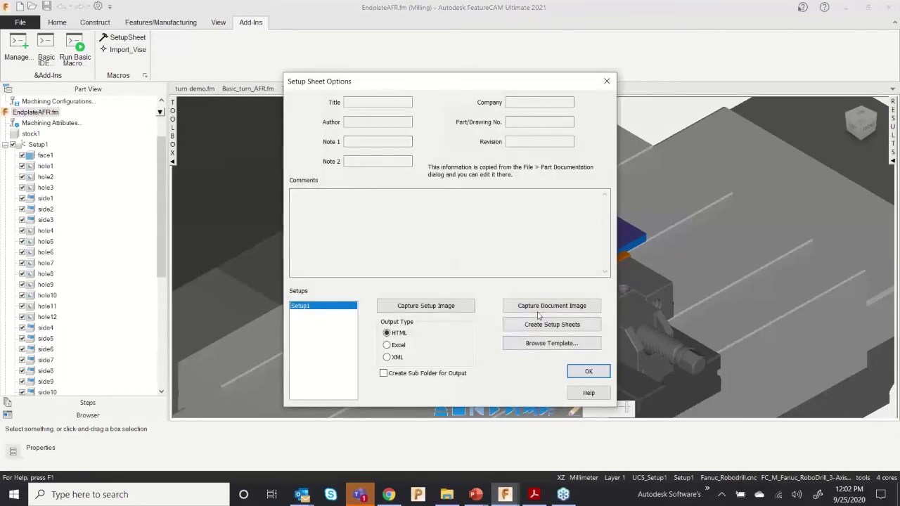
pyautogui.click(426, 308)
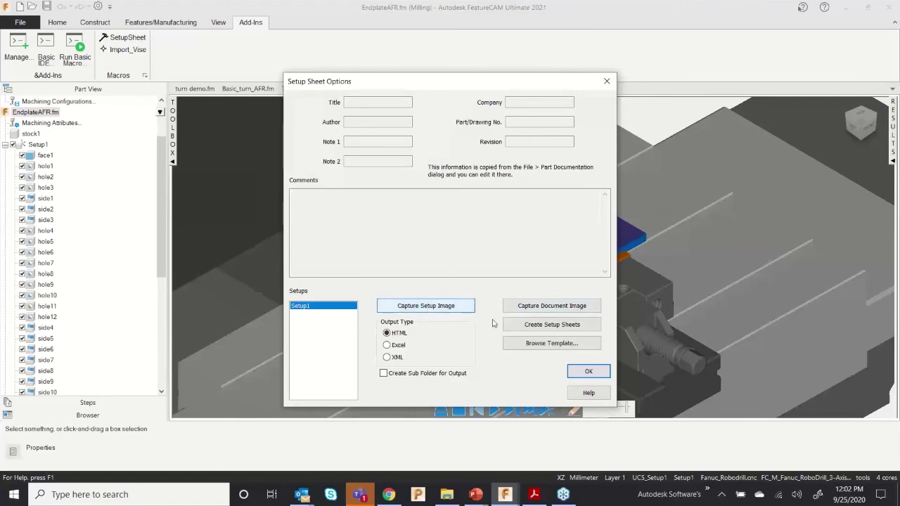
pyautogui.click(543, 344)
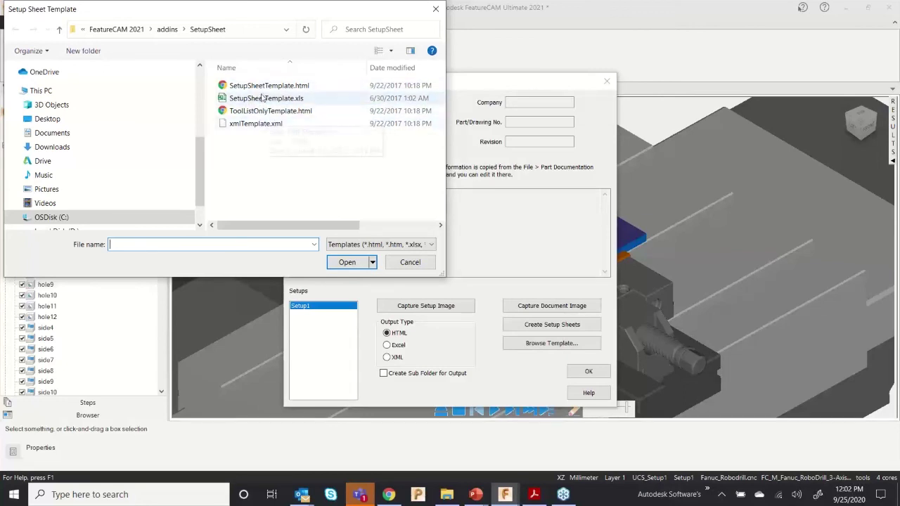
pyautogui.click(262, 86)
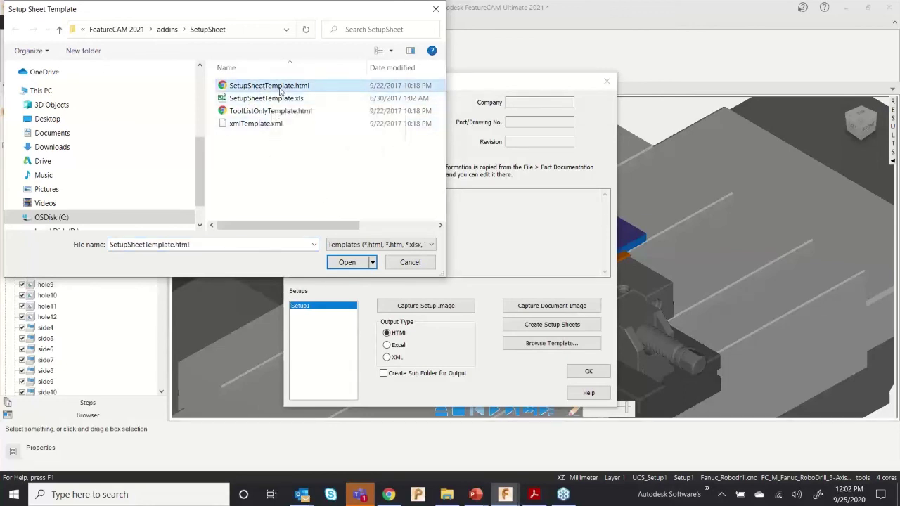
pyautogui.click(352, 265)
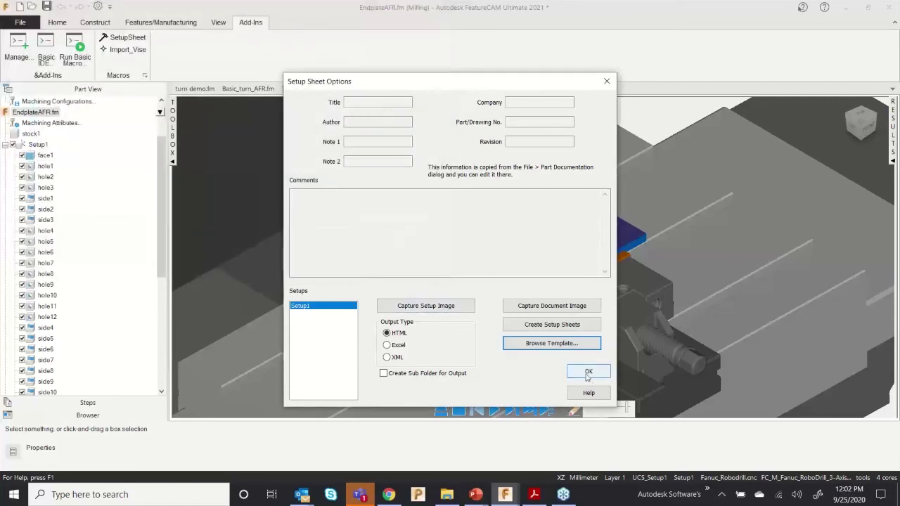
# Step: Create the HTML setup sheets, review their operations, setup image and tool list in the browser, and finish the macro
pyautogui.click(536, 326)
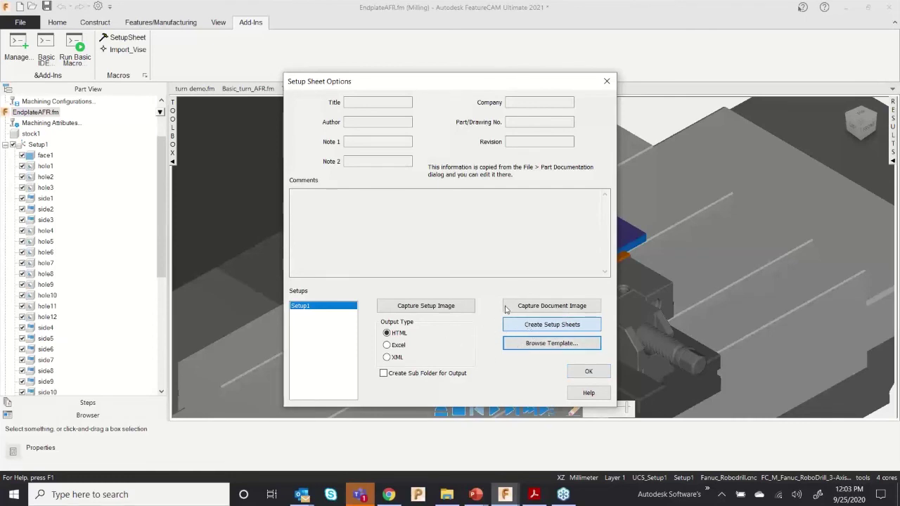
pyautogui.click(545, 325)
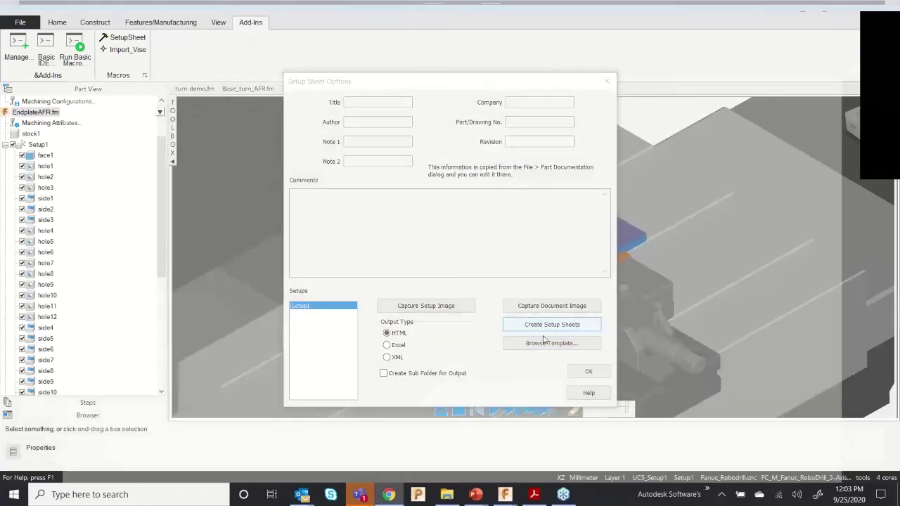
pyautogui.scroll(-14, 396, 248)
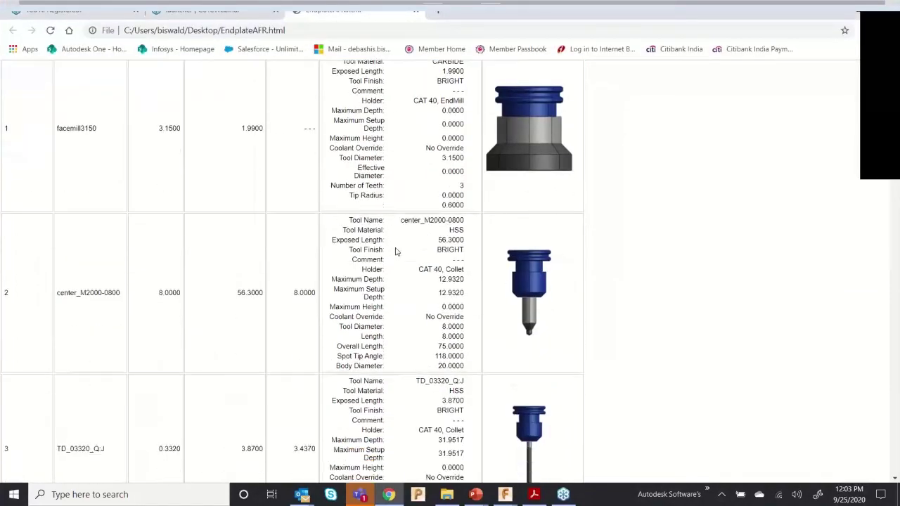
pyautogui.scroll(-15, 350, 239)
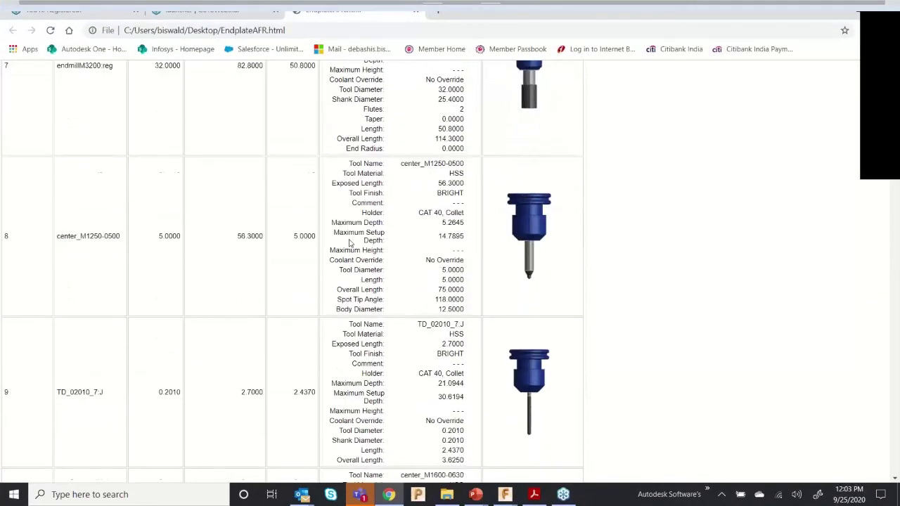
pyautogui.scroll(-15, 343, 239)
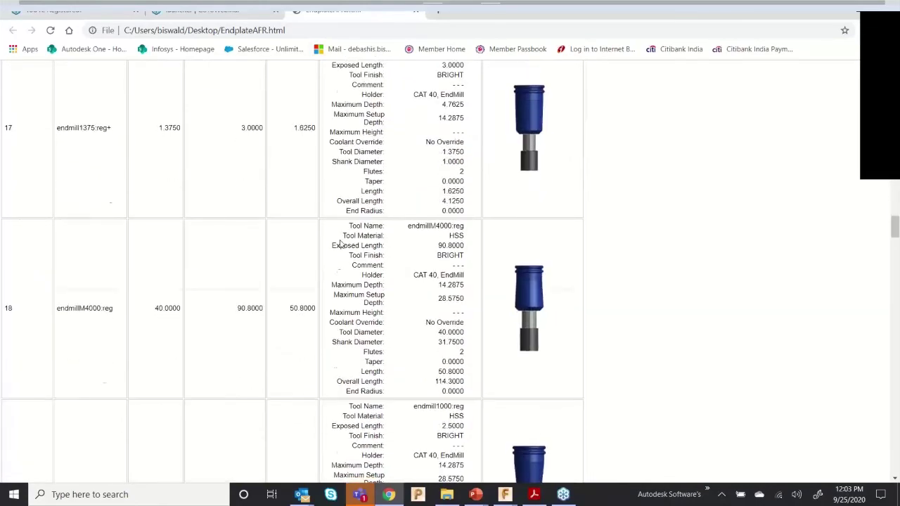
pyautogui.scroll(-15, 340, 244)
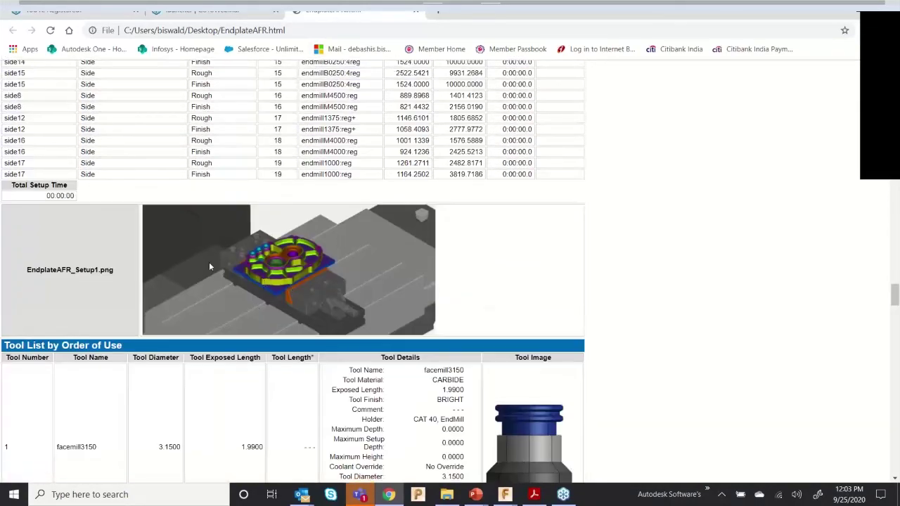
pyautogui.scroll(-3, 257, 293)
pyautogui.scroll(10, 257, 293)
pyautogui.scroll(-9, 257, 293)
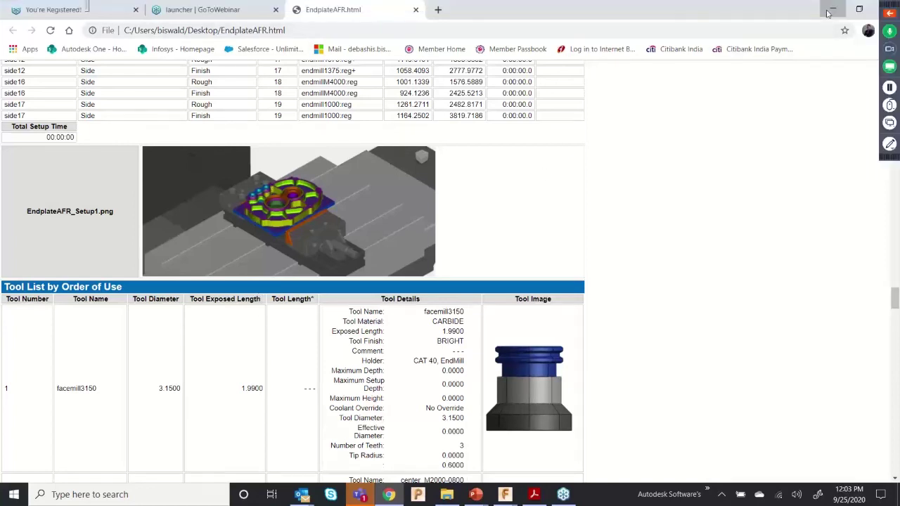
pyautogui.click(832, 9)
pyautogui.click(589, 372)
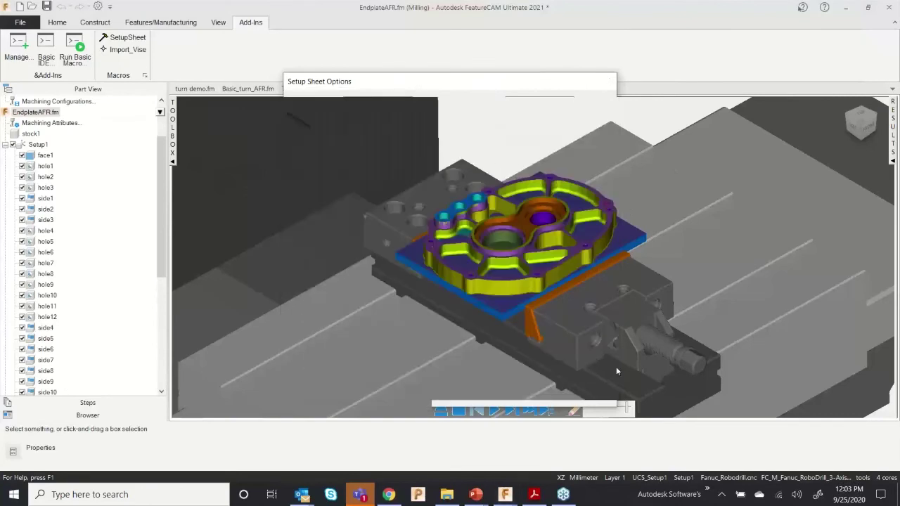
# Step: Read through the generated NC code of the EndplateAFR part and examine the options for saving the NC program
pyautogui.click(893, 166)
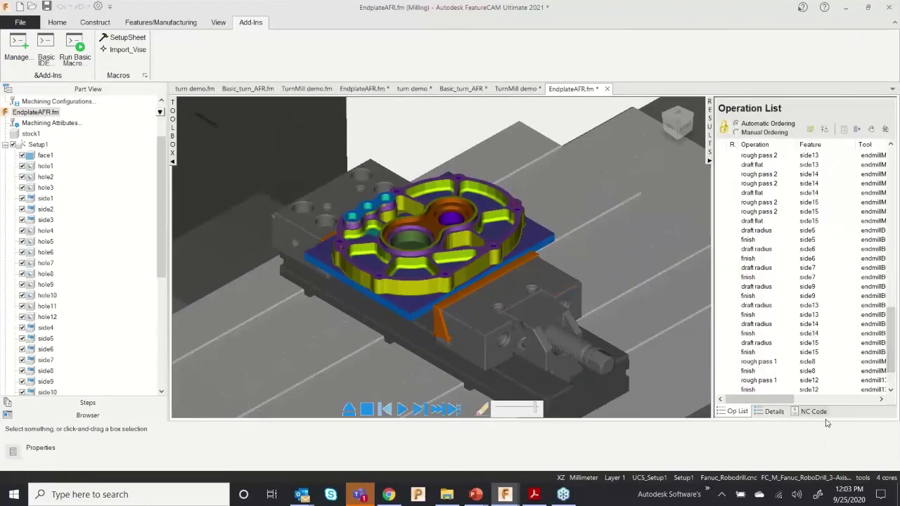
pyautogui.click(775, 411)
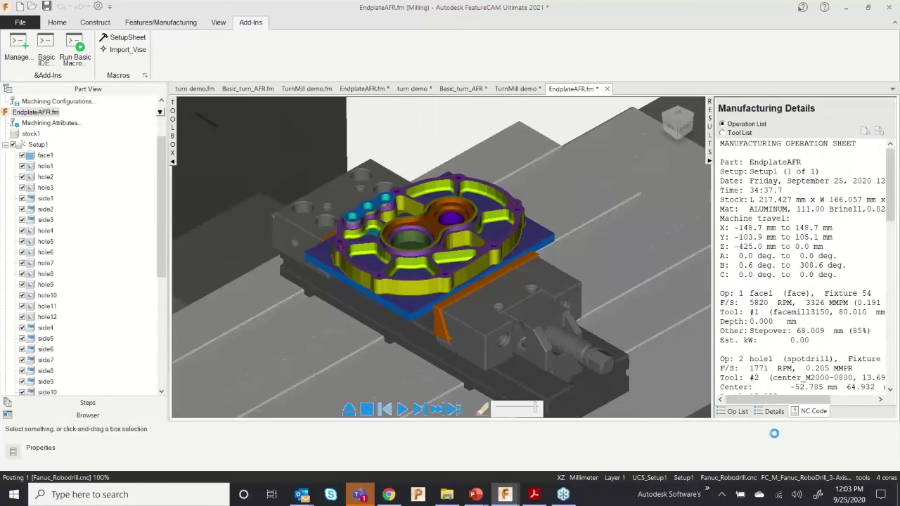
pyautogui.scroll(-3, 723, 235)
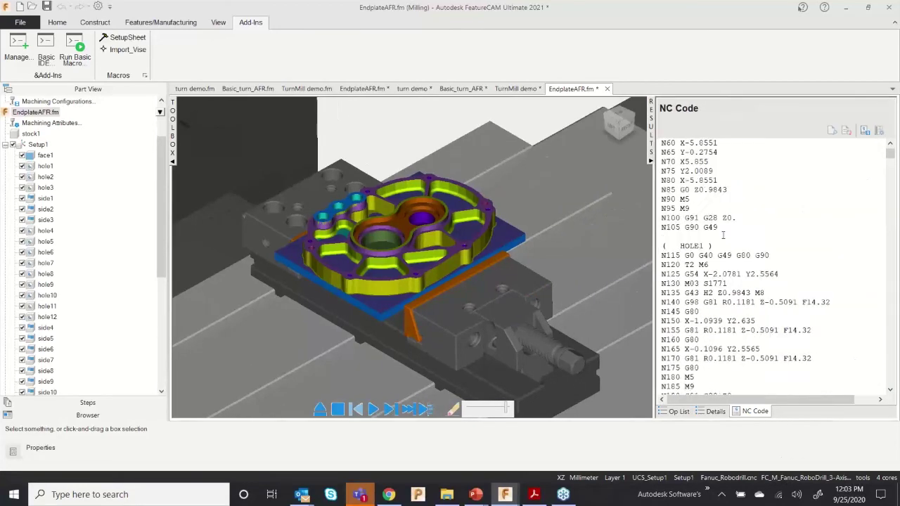
pyautogui.scroll(-20, 723, 235)
pyautogui.scroll(20, 727, 246)
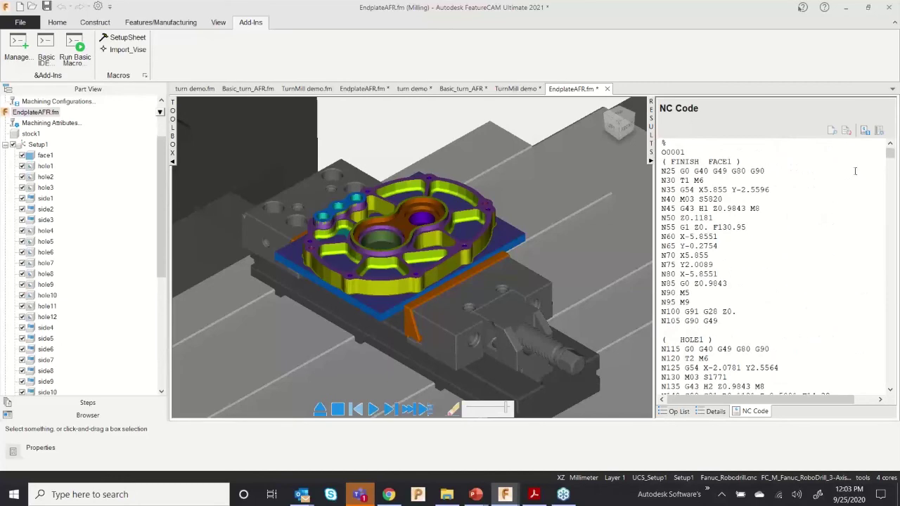
pyautogui.click(864, 134)
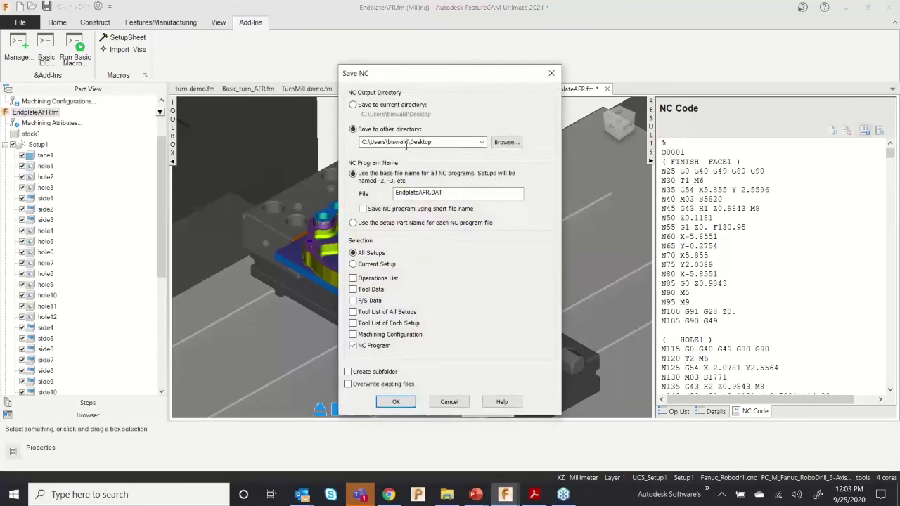
pyautogui.click(452, 403)
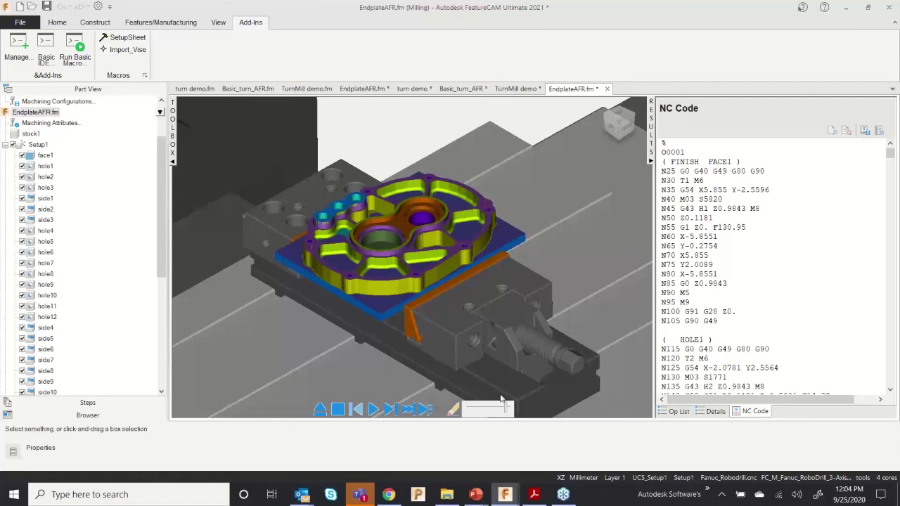
# Step: Switch to the PowerPoint presentation with the Technical Demonstration slide
pyautogui.press('alt')
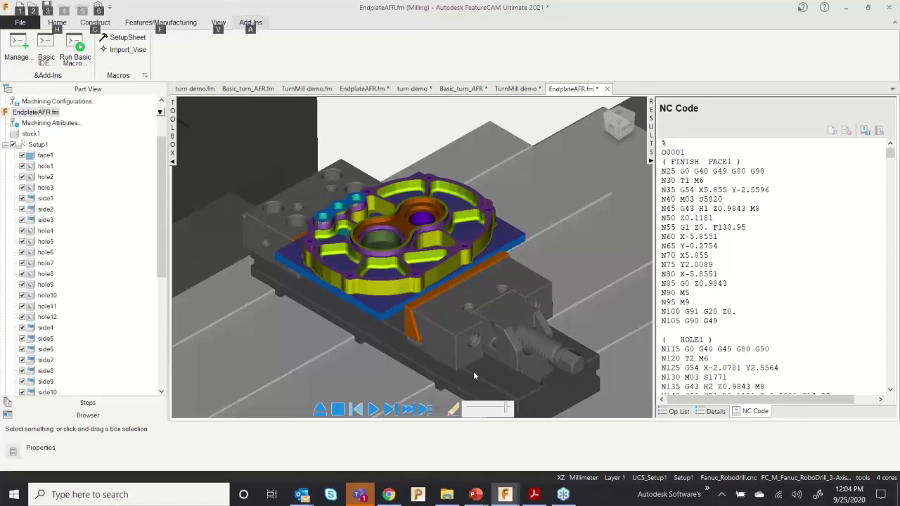
pyautogui.hotkey('alt', 'Tab')
pyautogui.click(576, 218)
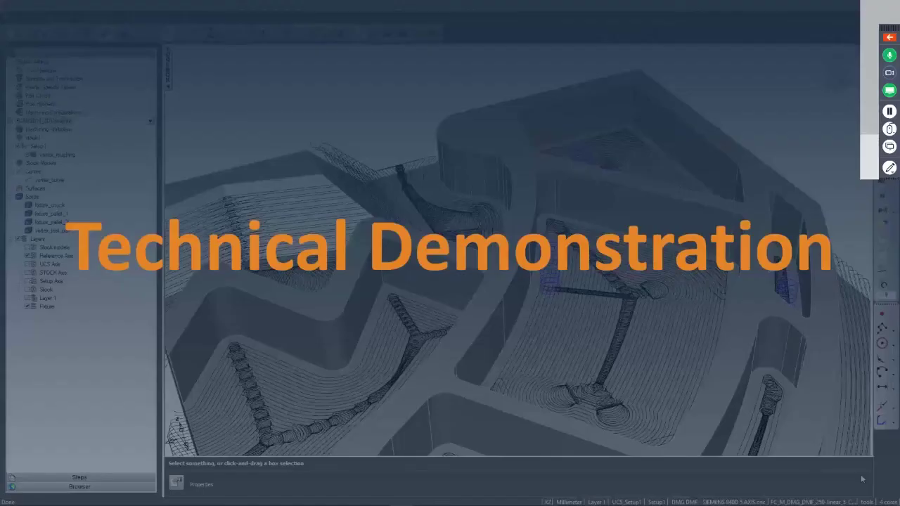